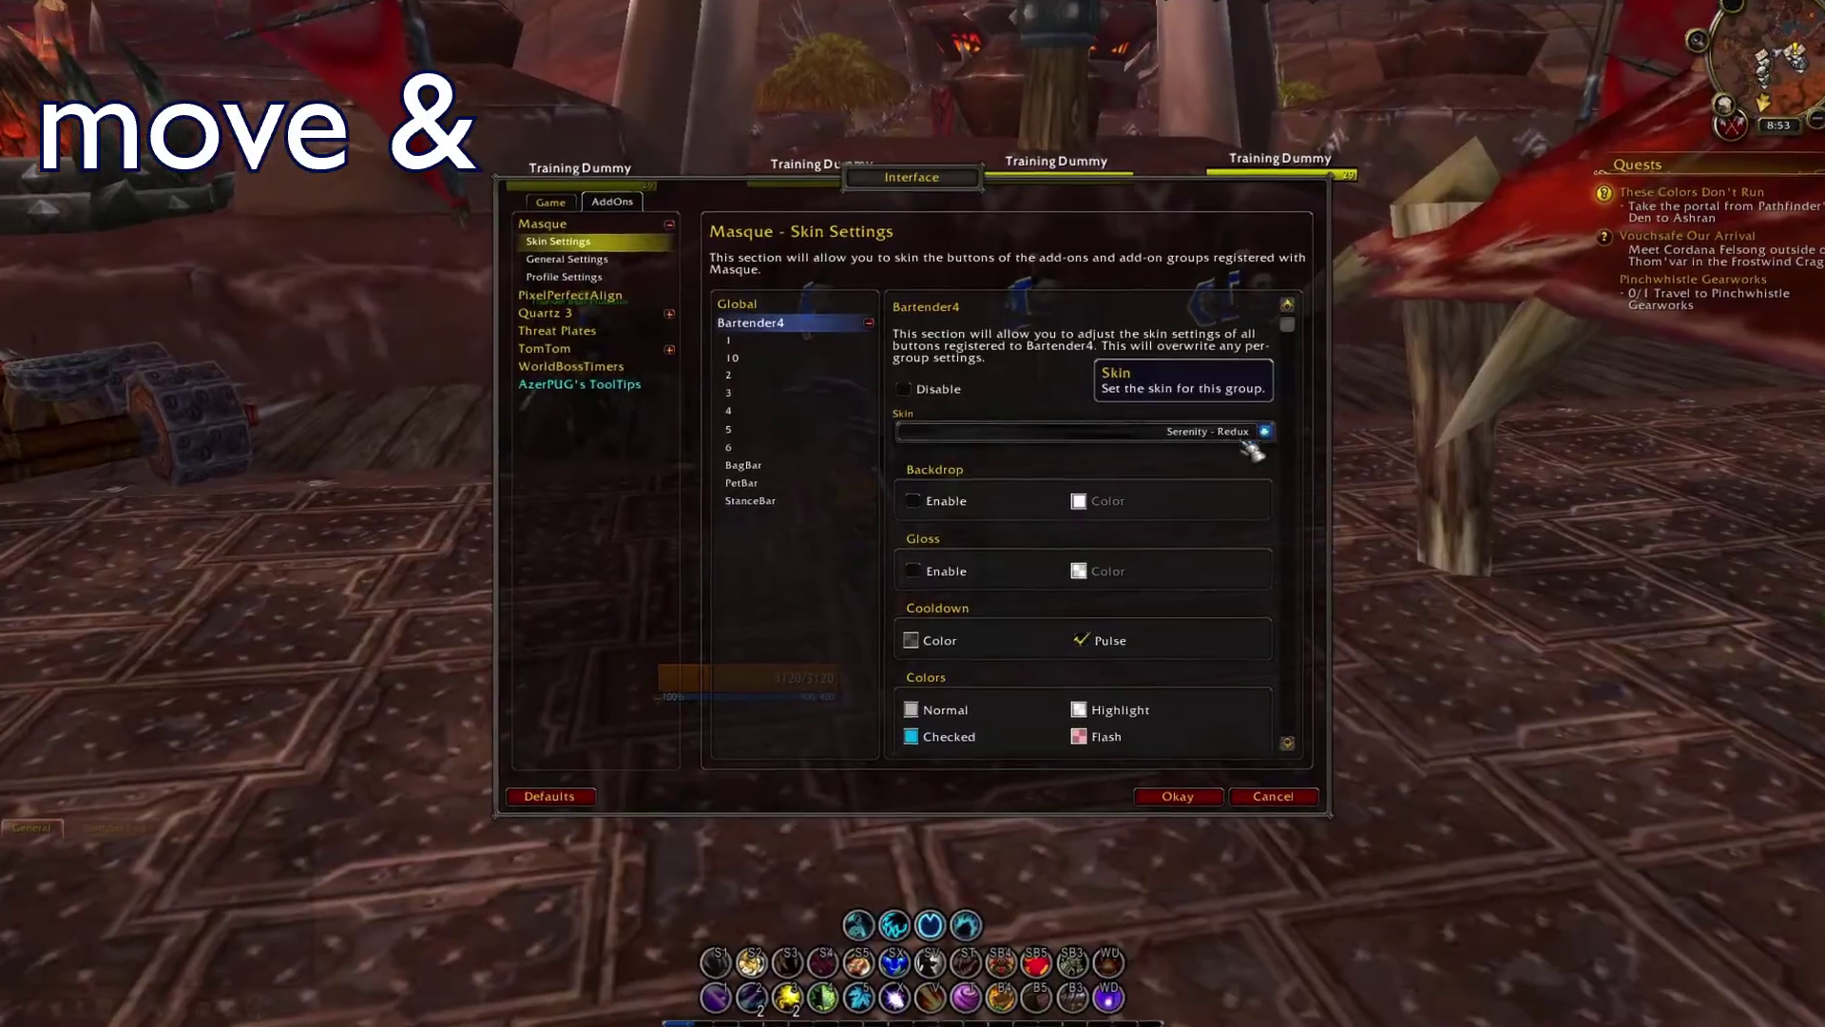
Step: Install the Bartender4 addon from its details page in WowUp
click(1247, 428)
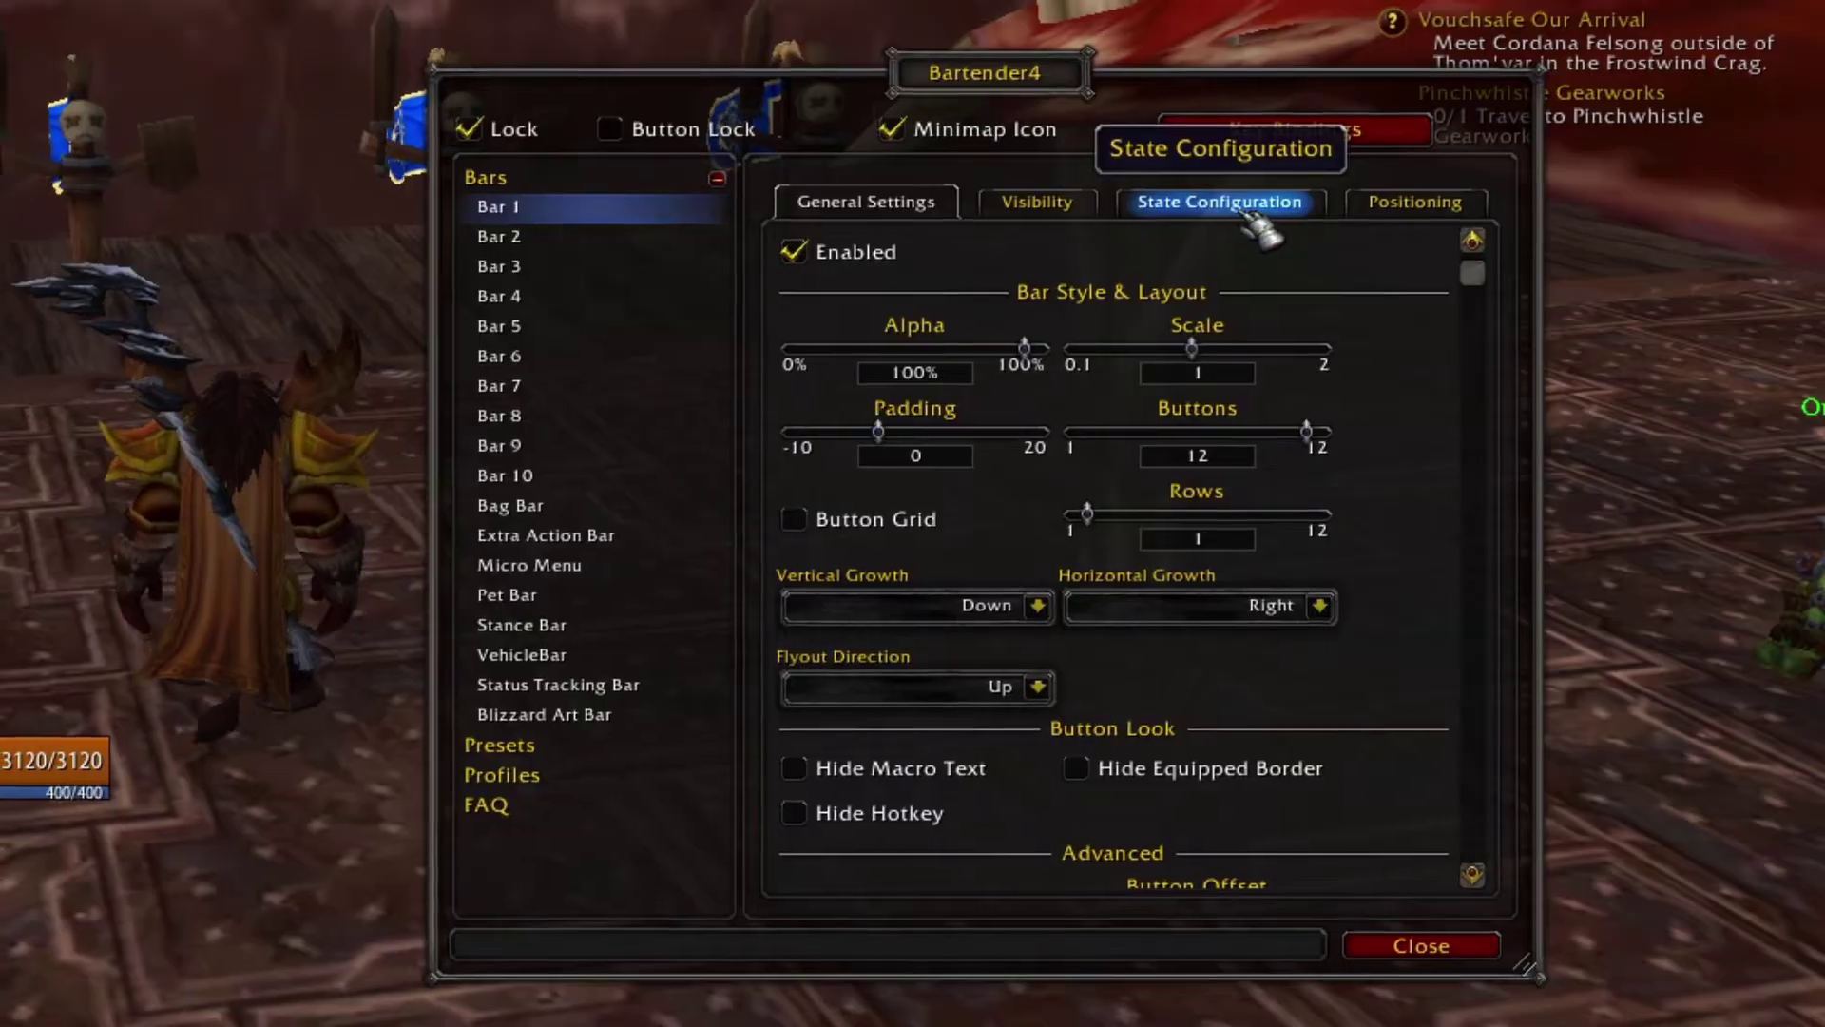
click(1245, 213)
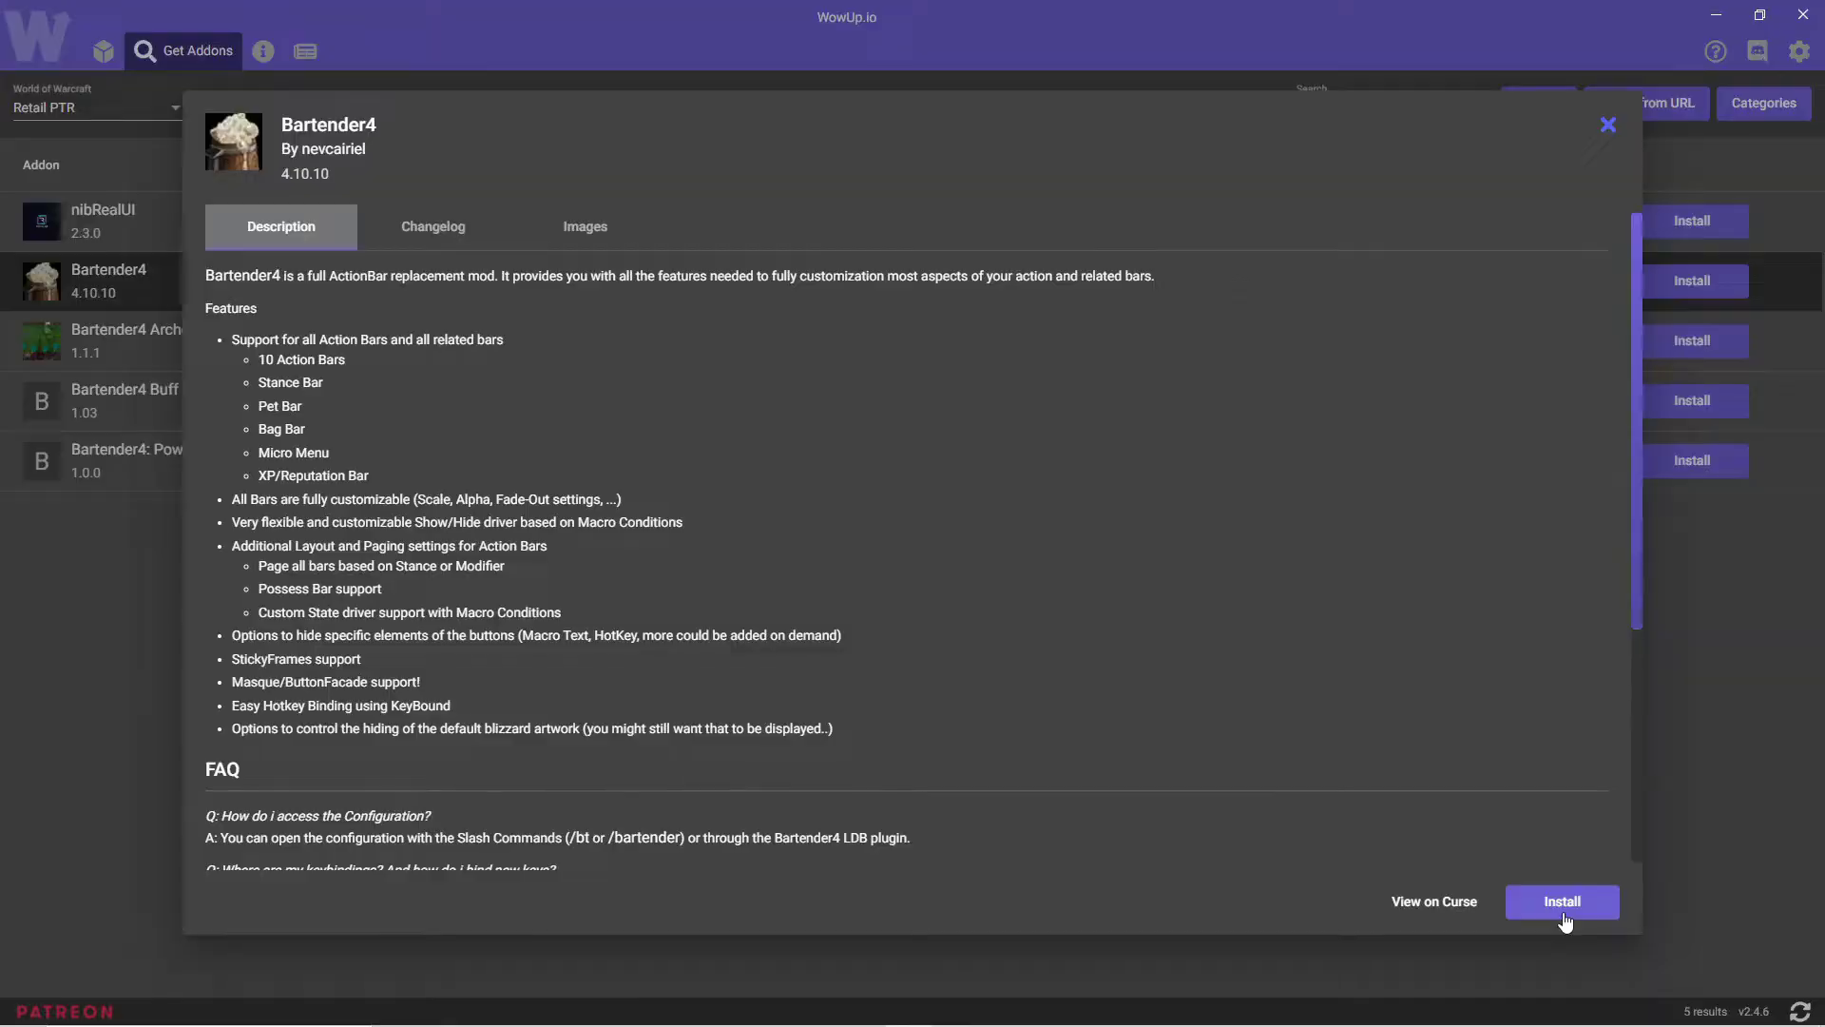
click(1571, 909)
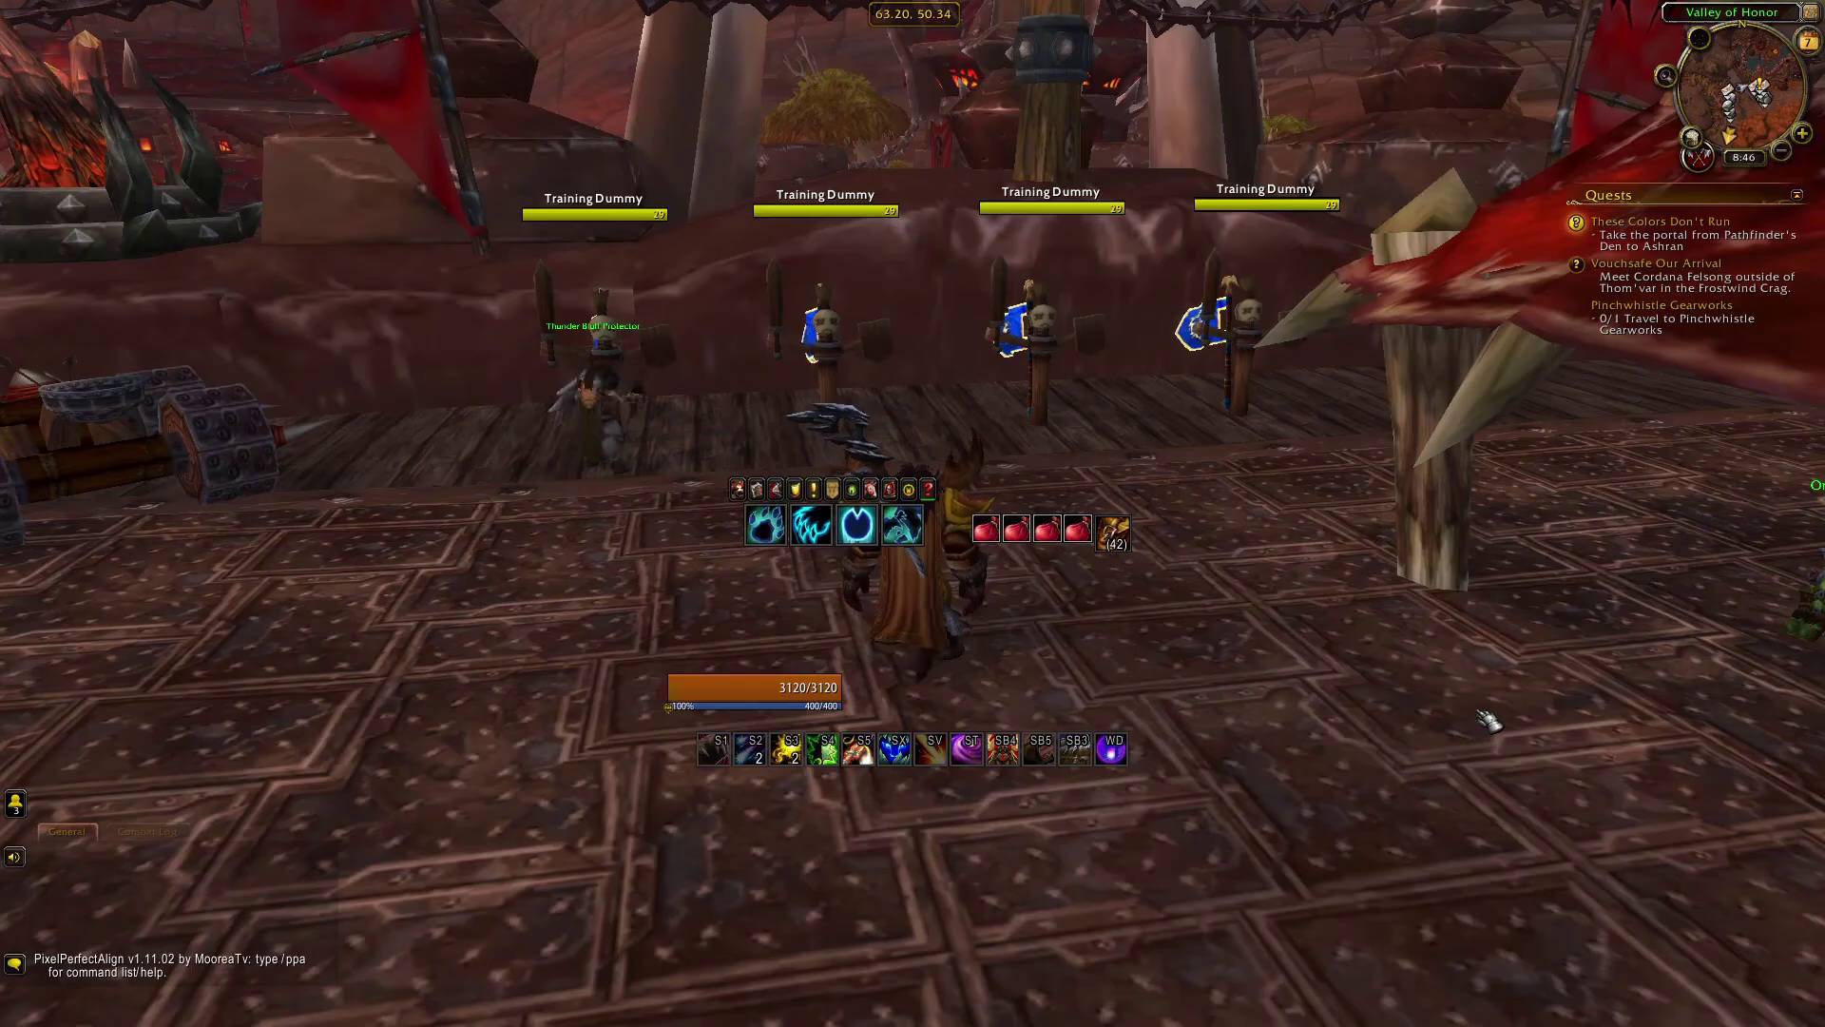
Step: Open Bartender4's config with /bt, close it, then reopen it from the minimap icon
key(Return)
text(/bt)
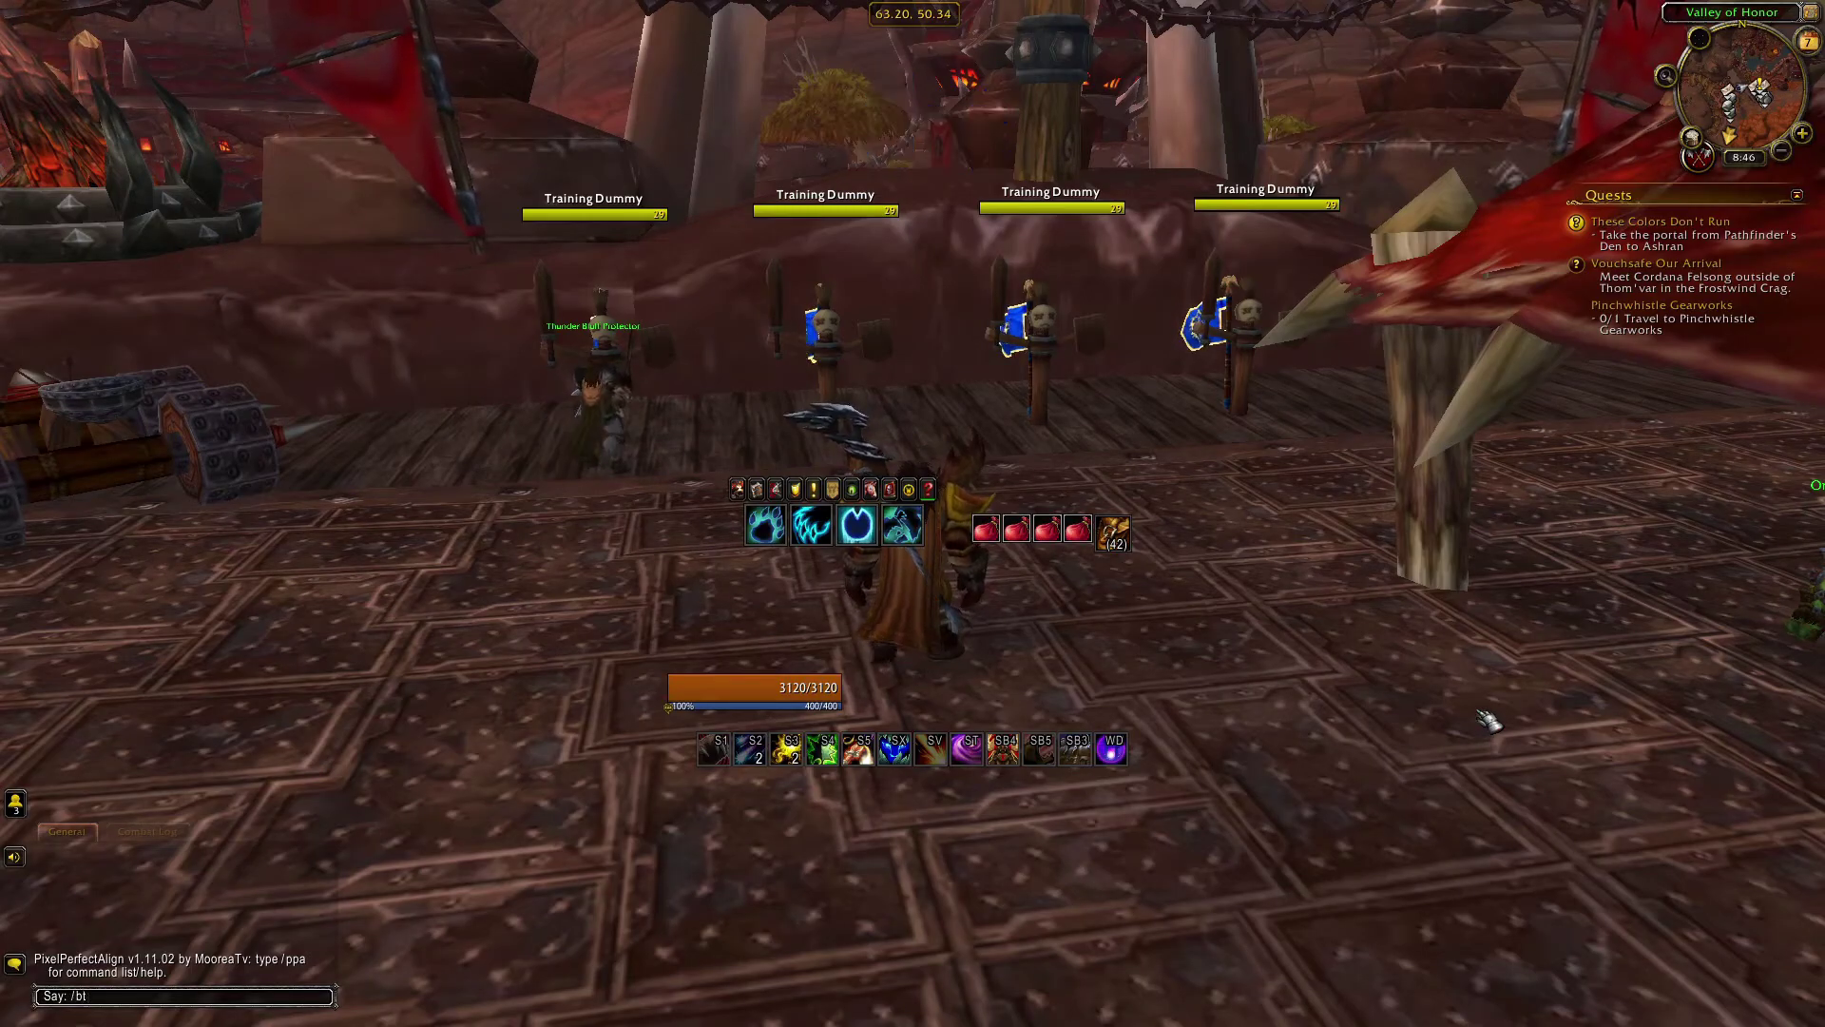
key(Return)
click(1164, 756)
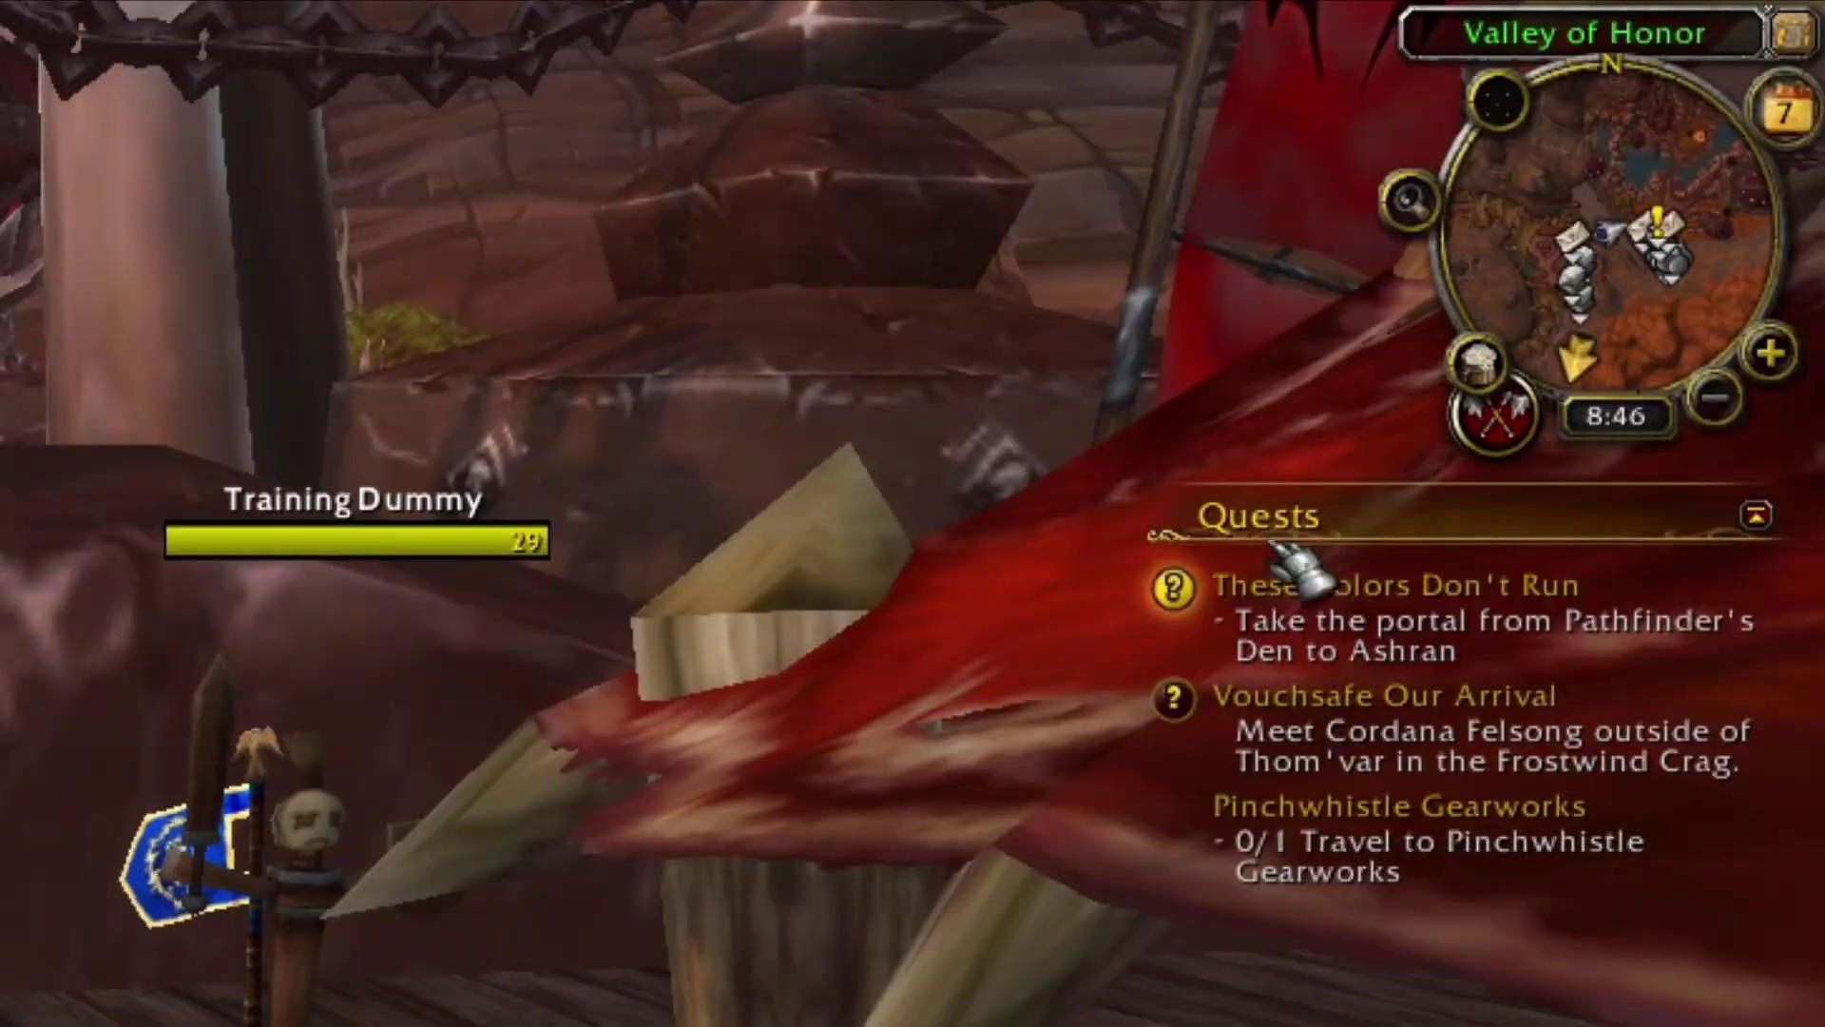
right_click(1697, 143)
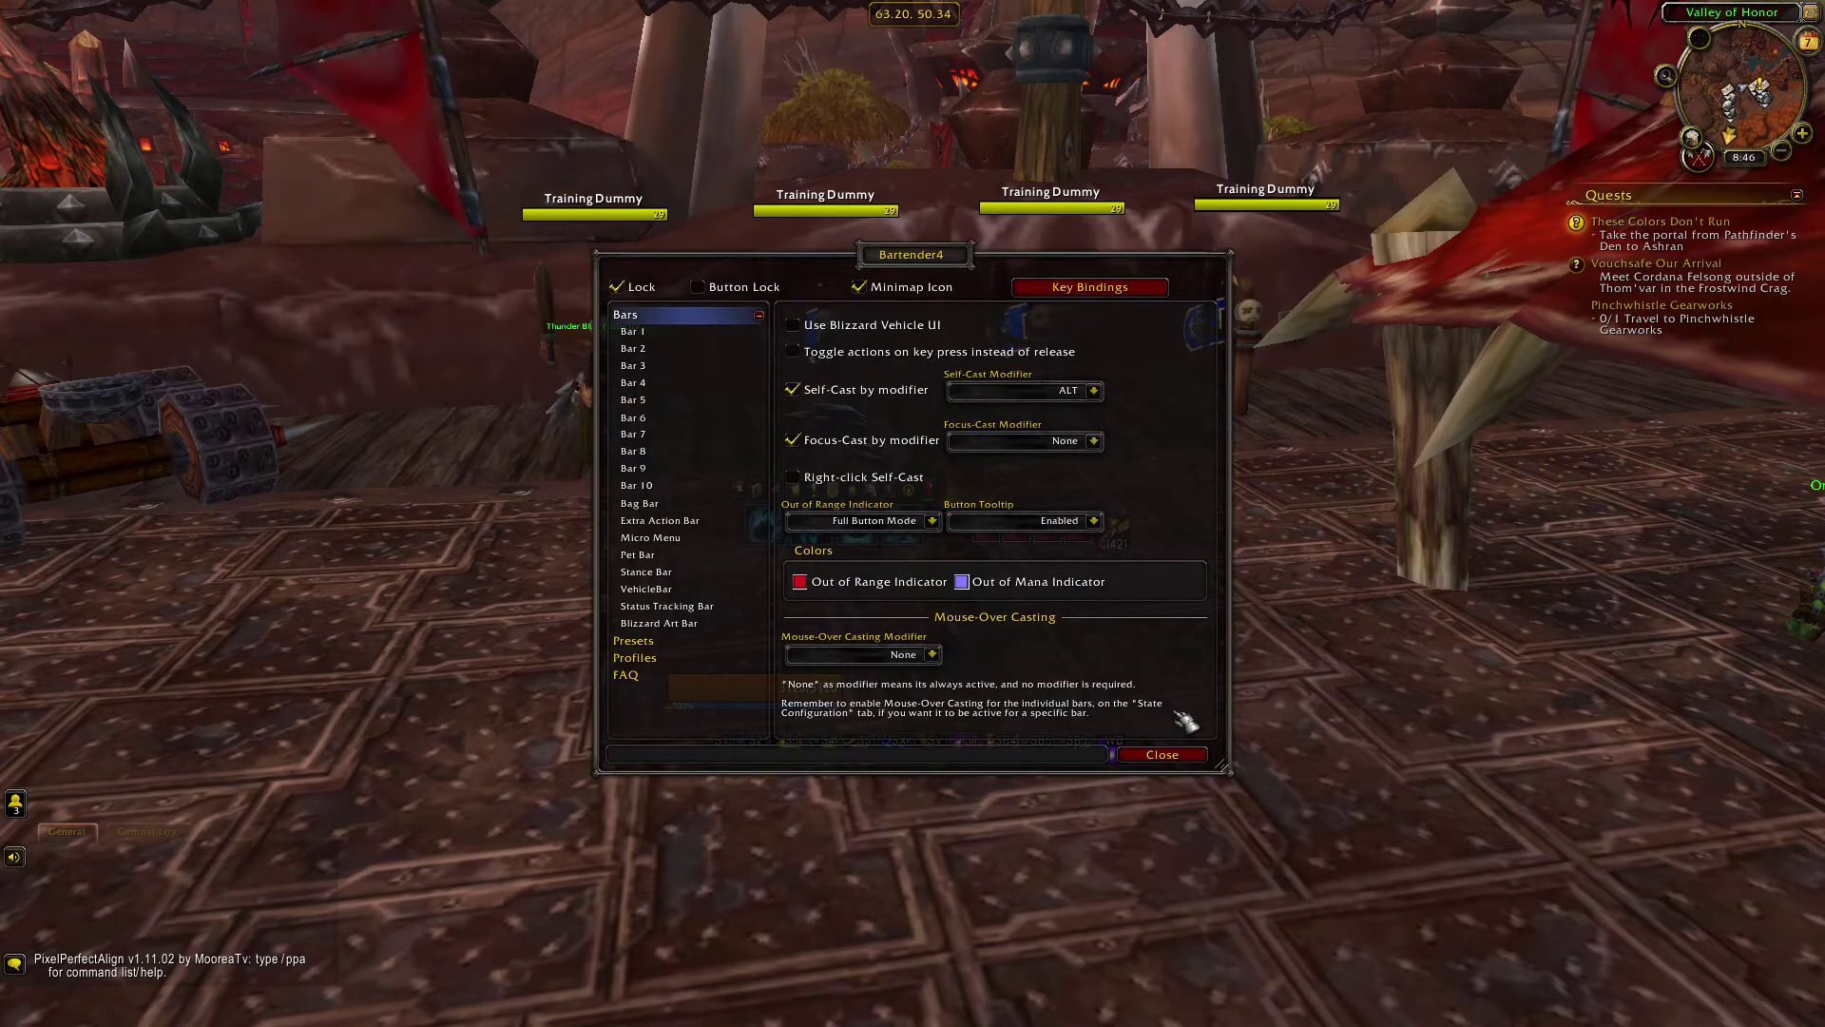
Step: Apply the Two bars wide preset, then a Full reset of all bars
click(693, 646)
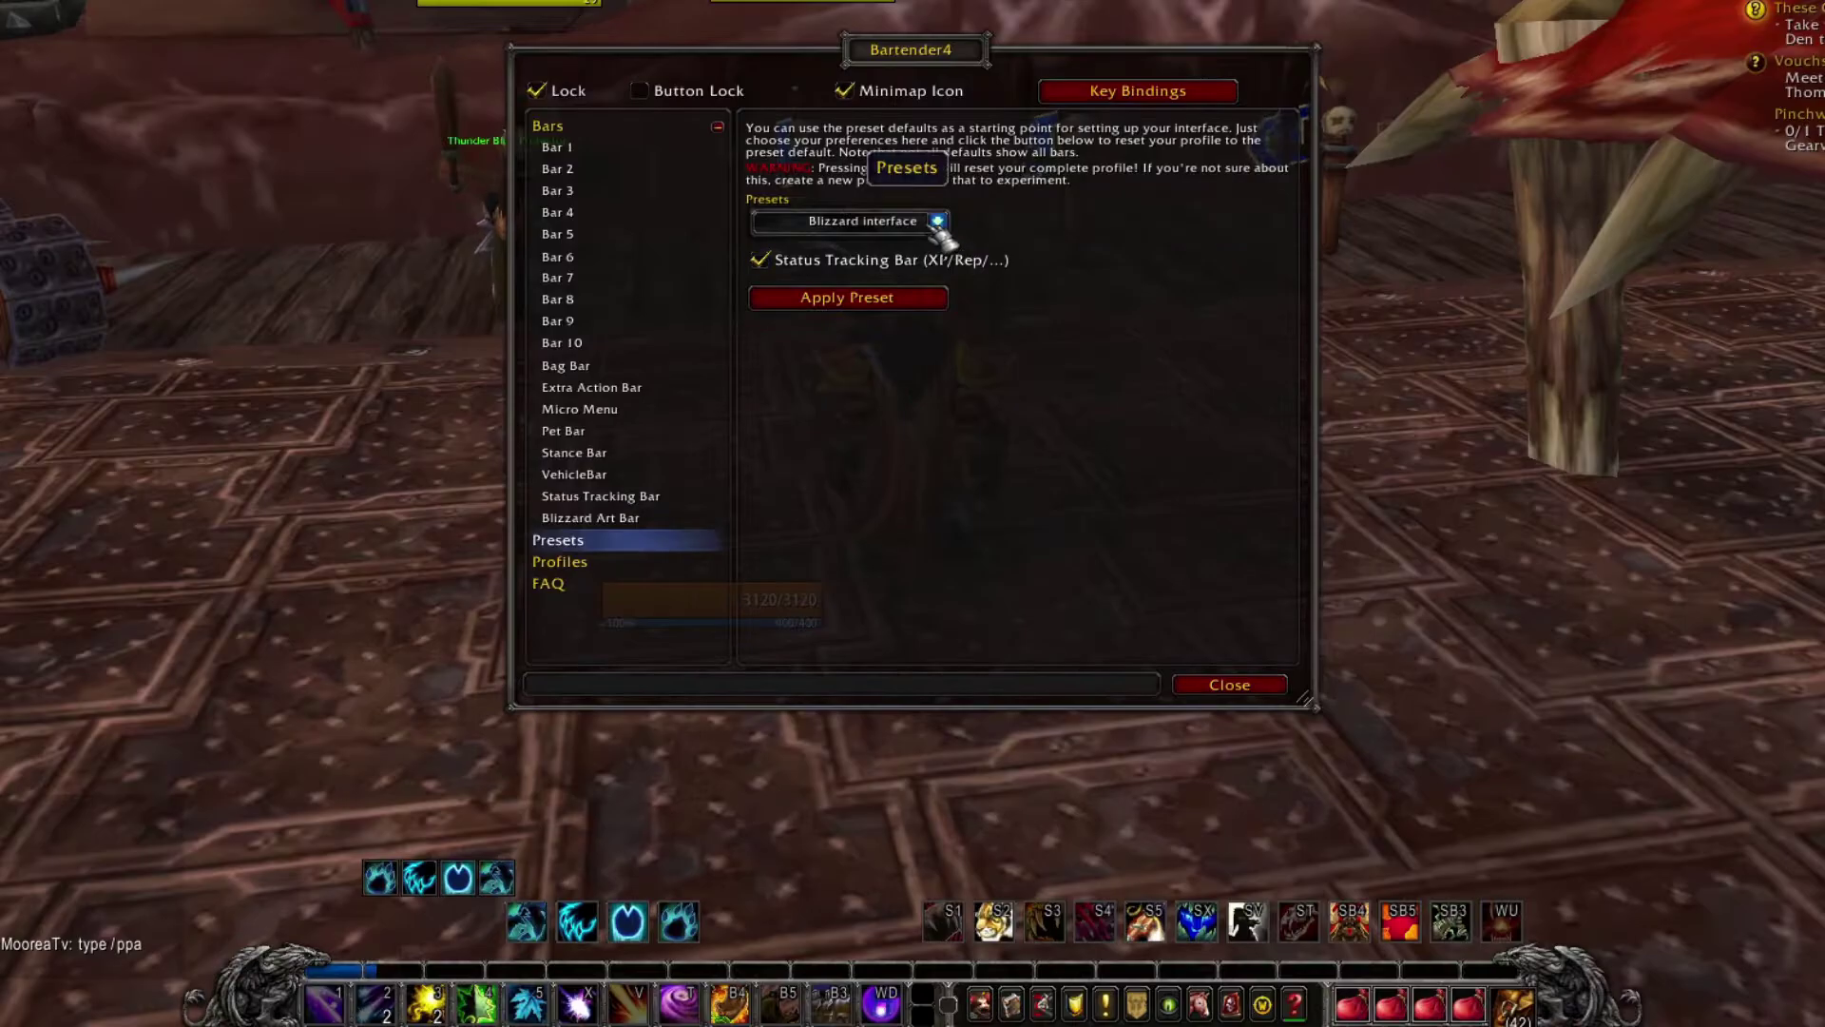
click(932, 389)
click(903, 443)
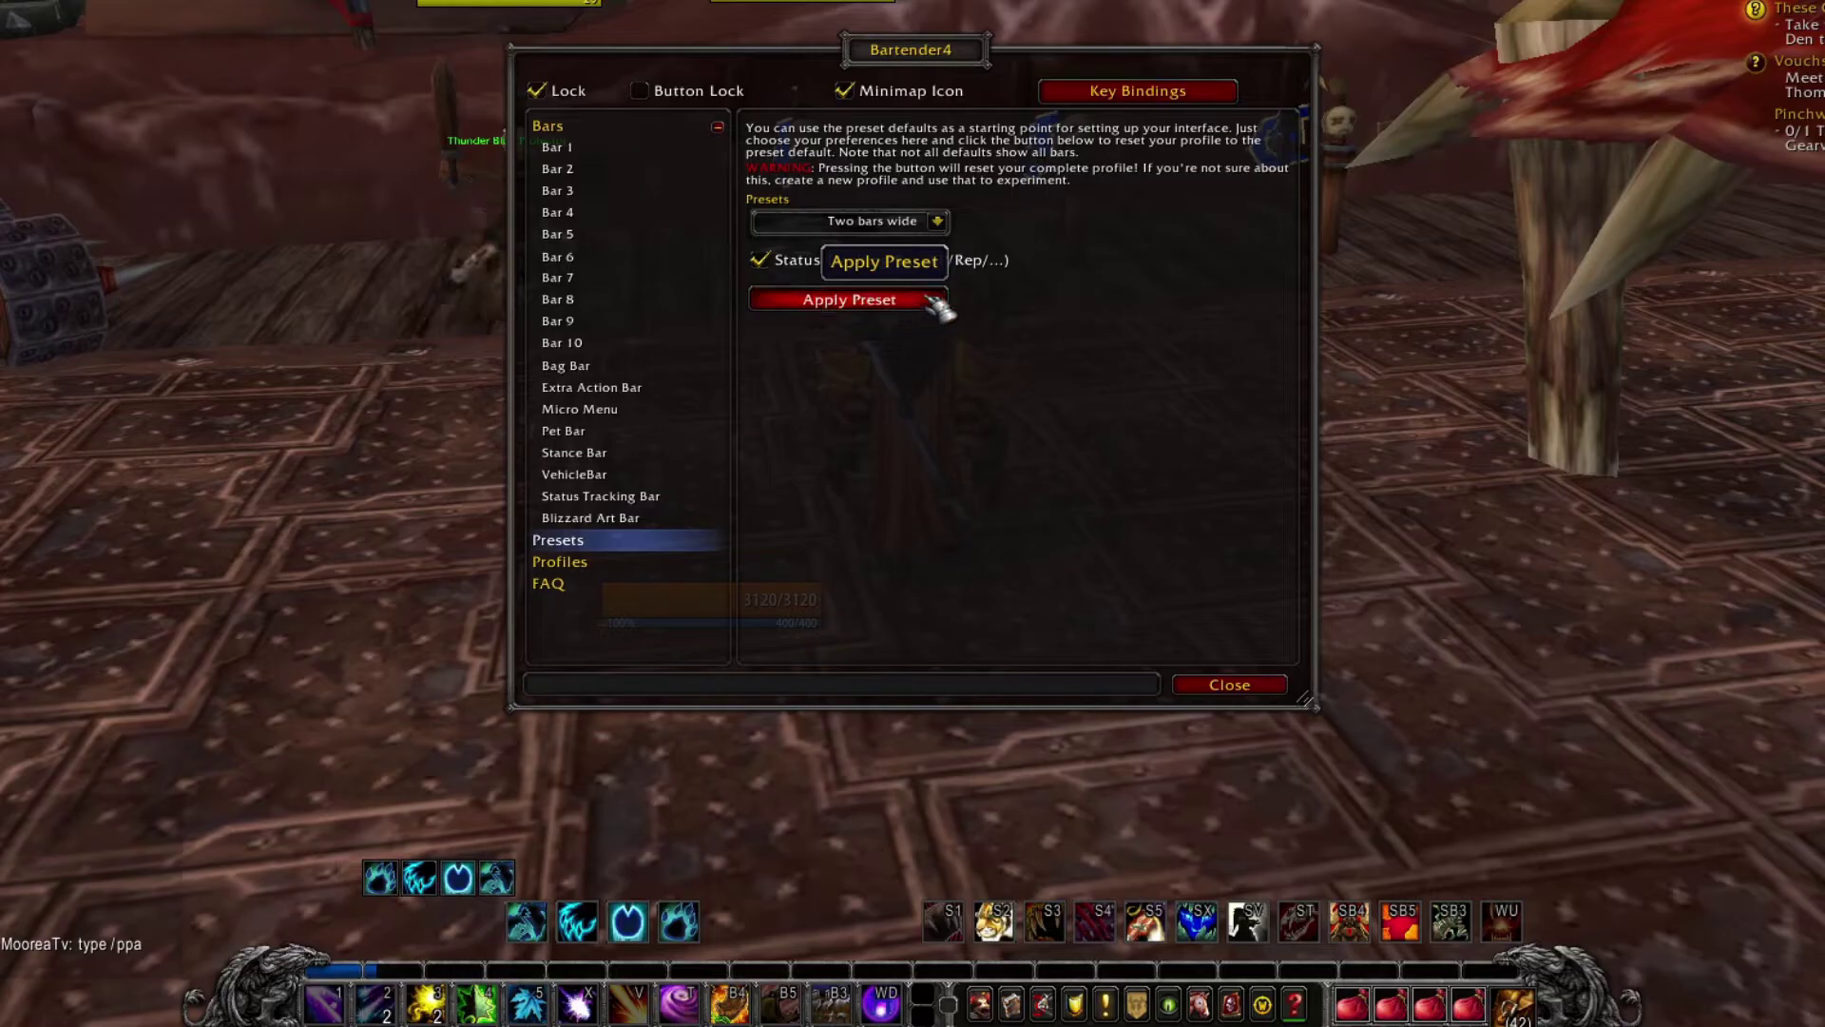
click(932, 298)
click(938, 221)
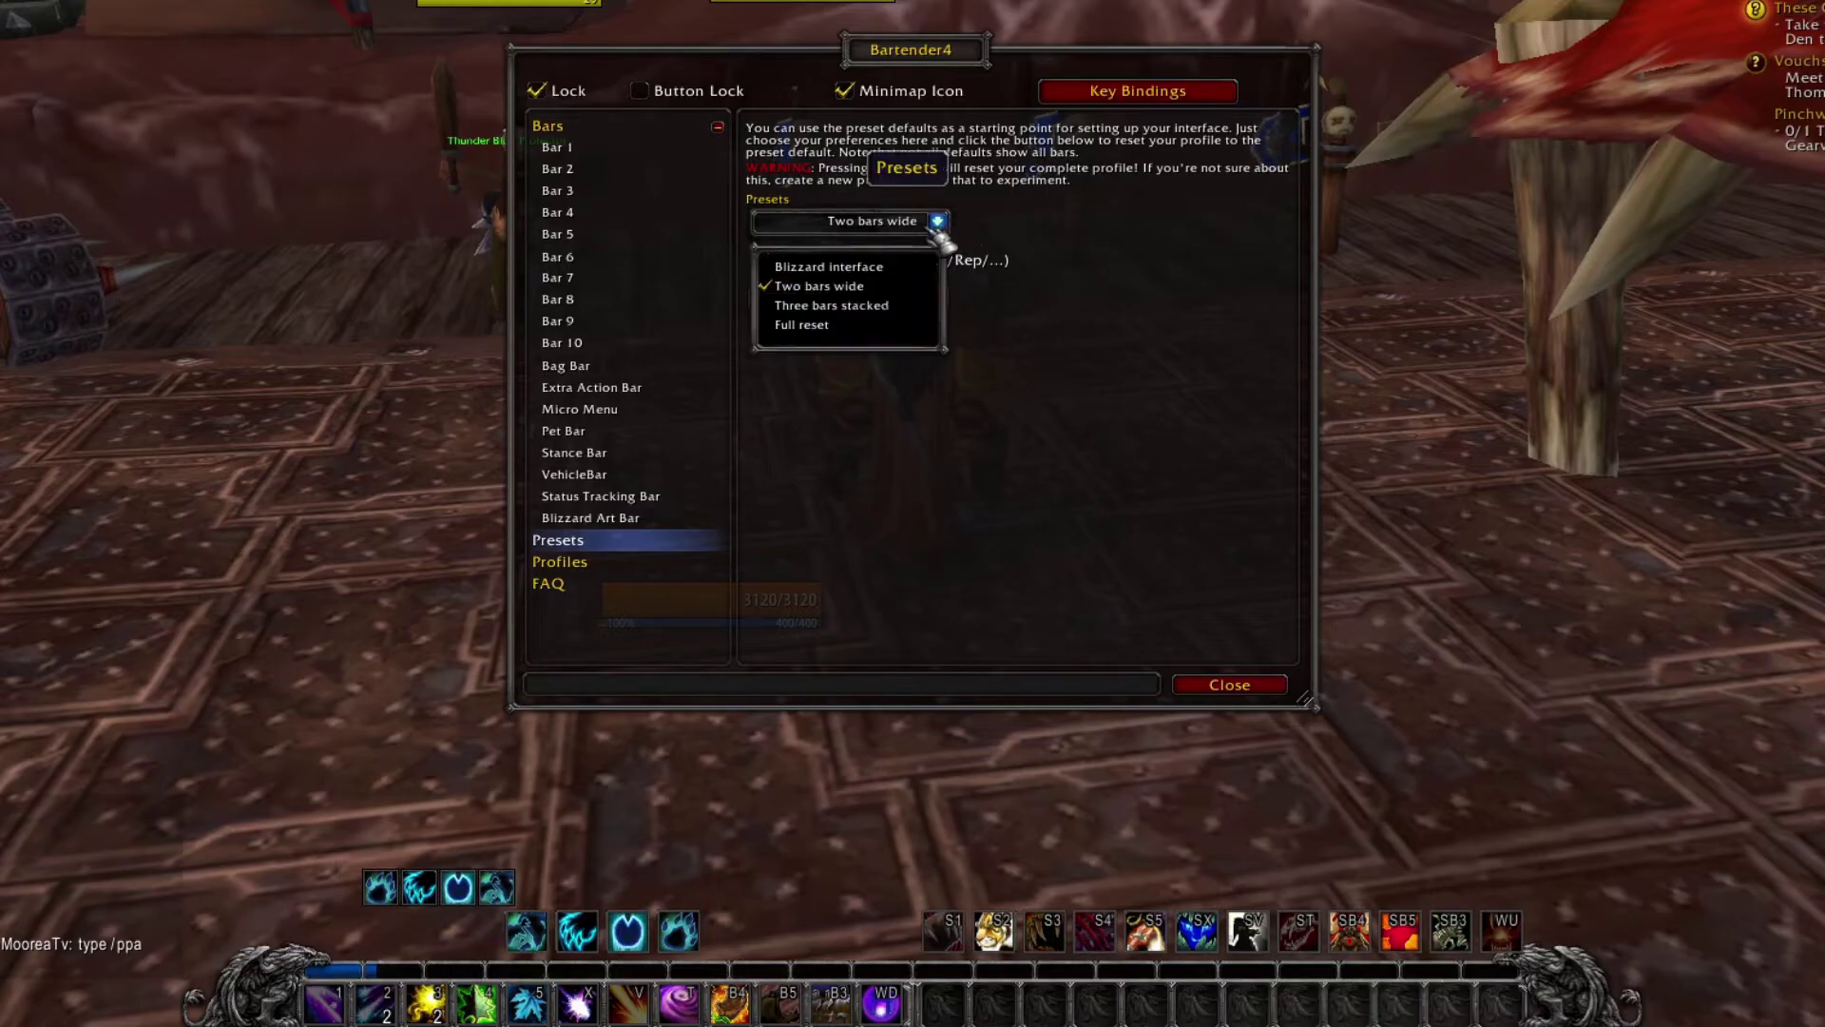
click(891, 328)
click(918, 286)
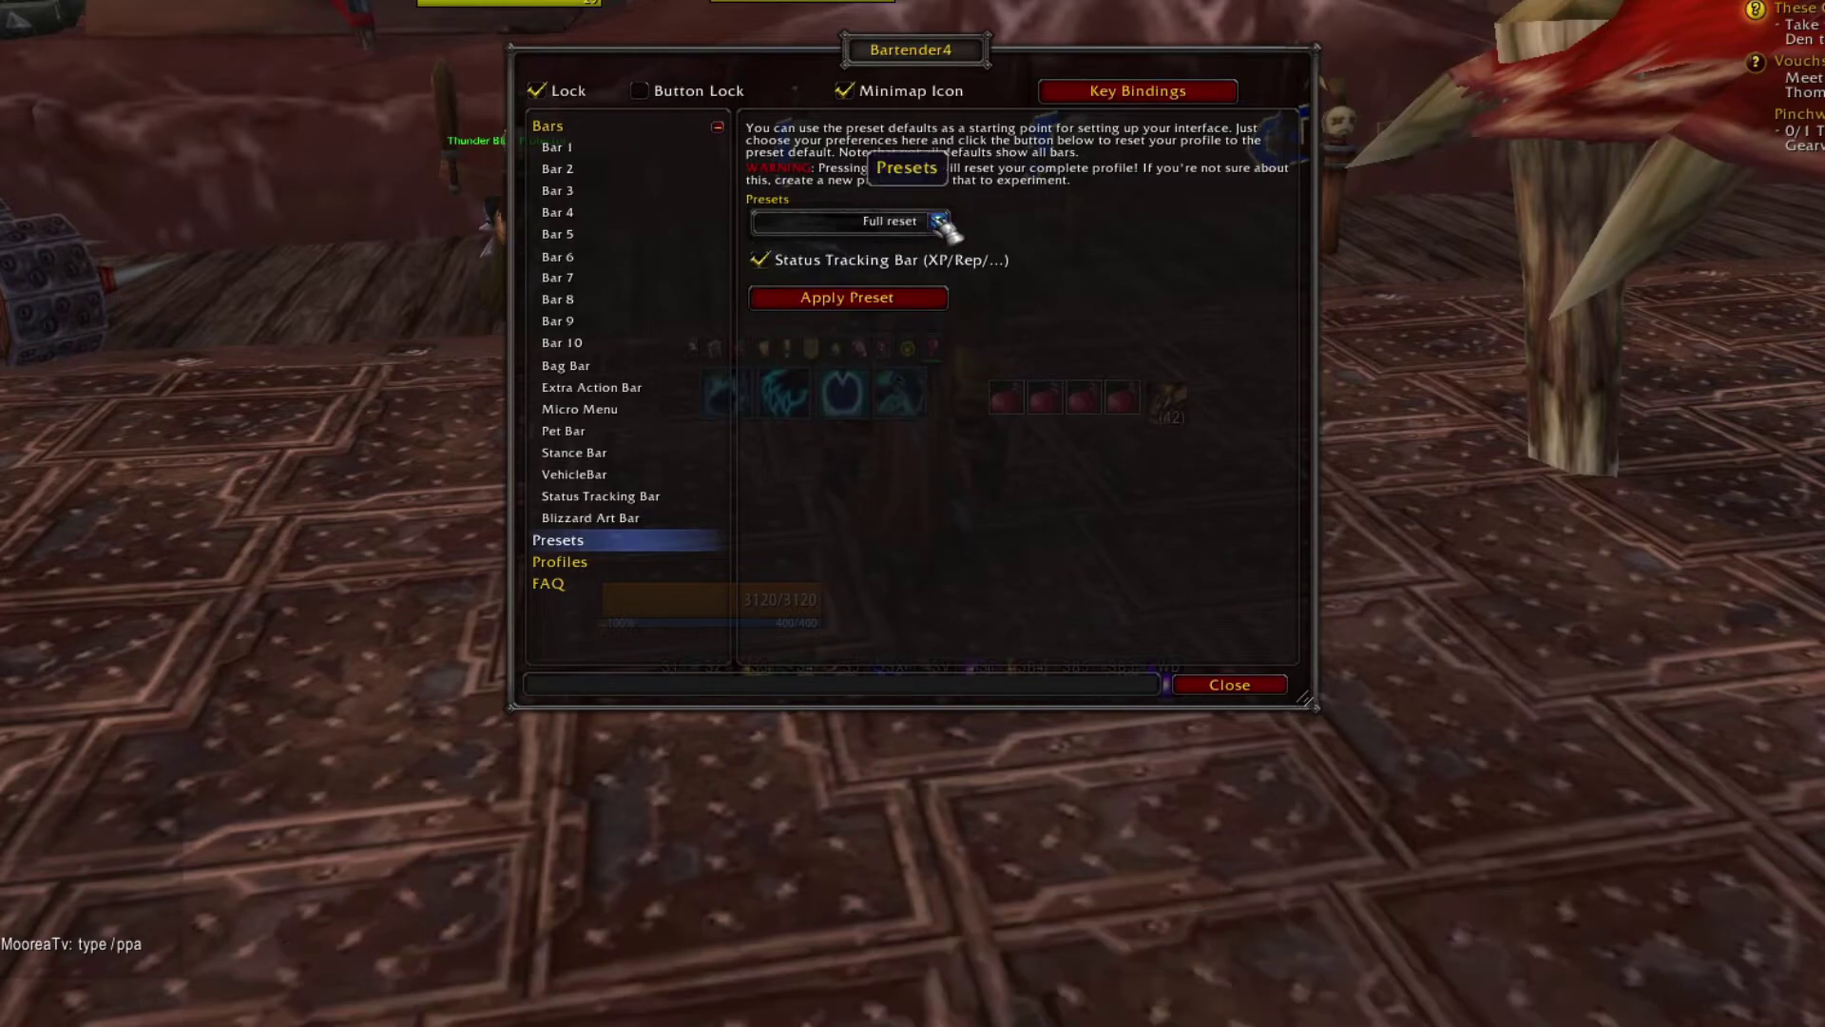
Step: Choose the Three bars stacked preset and disable the Blizzard Art Bar griffin artwork
click(938, 220)
click(889, 306)
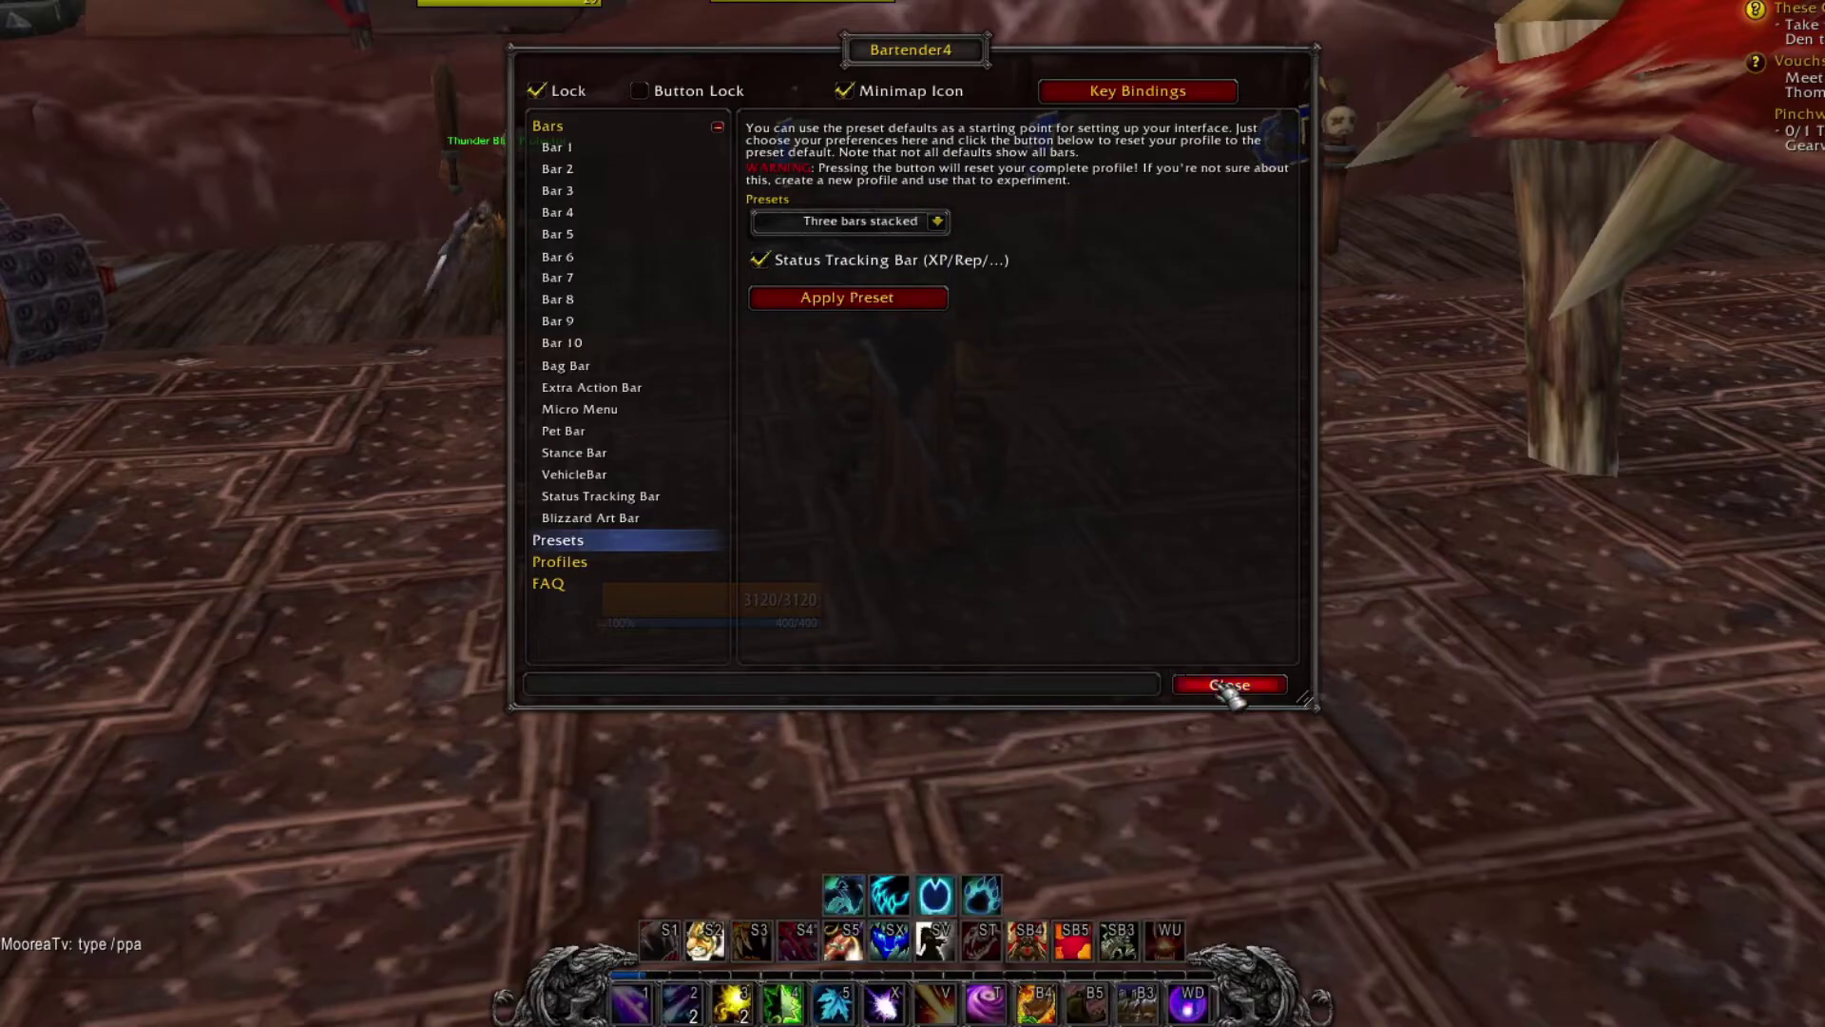
click(643, 521)
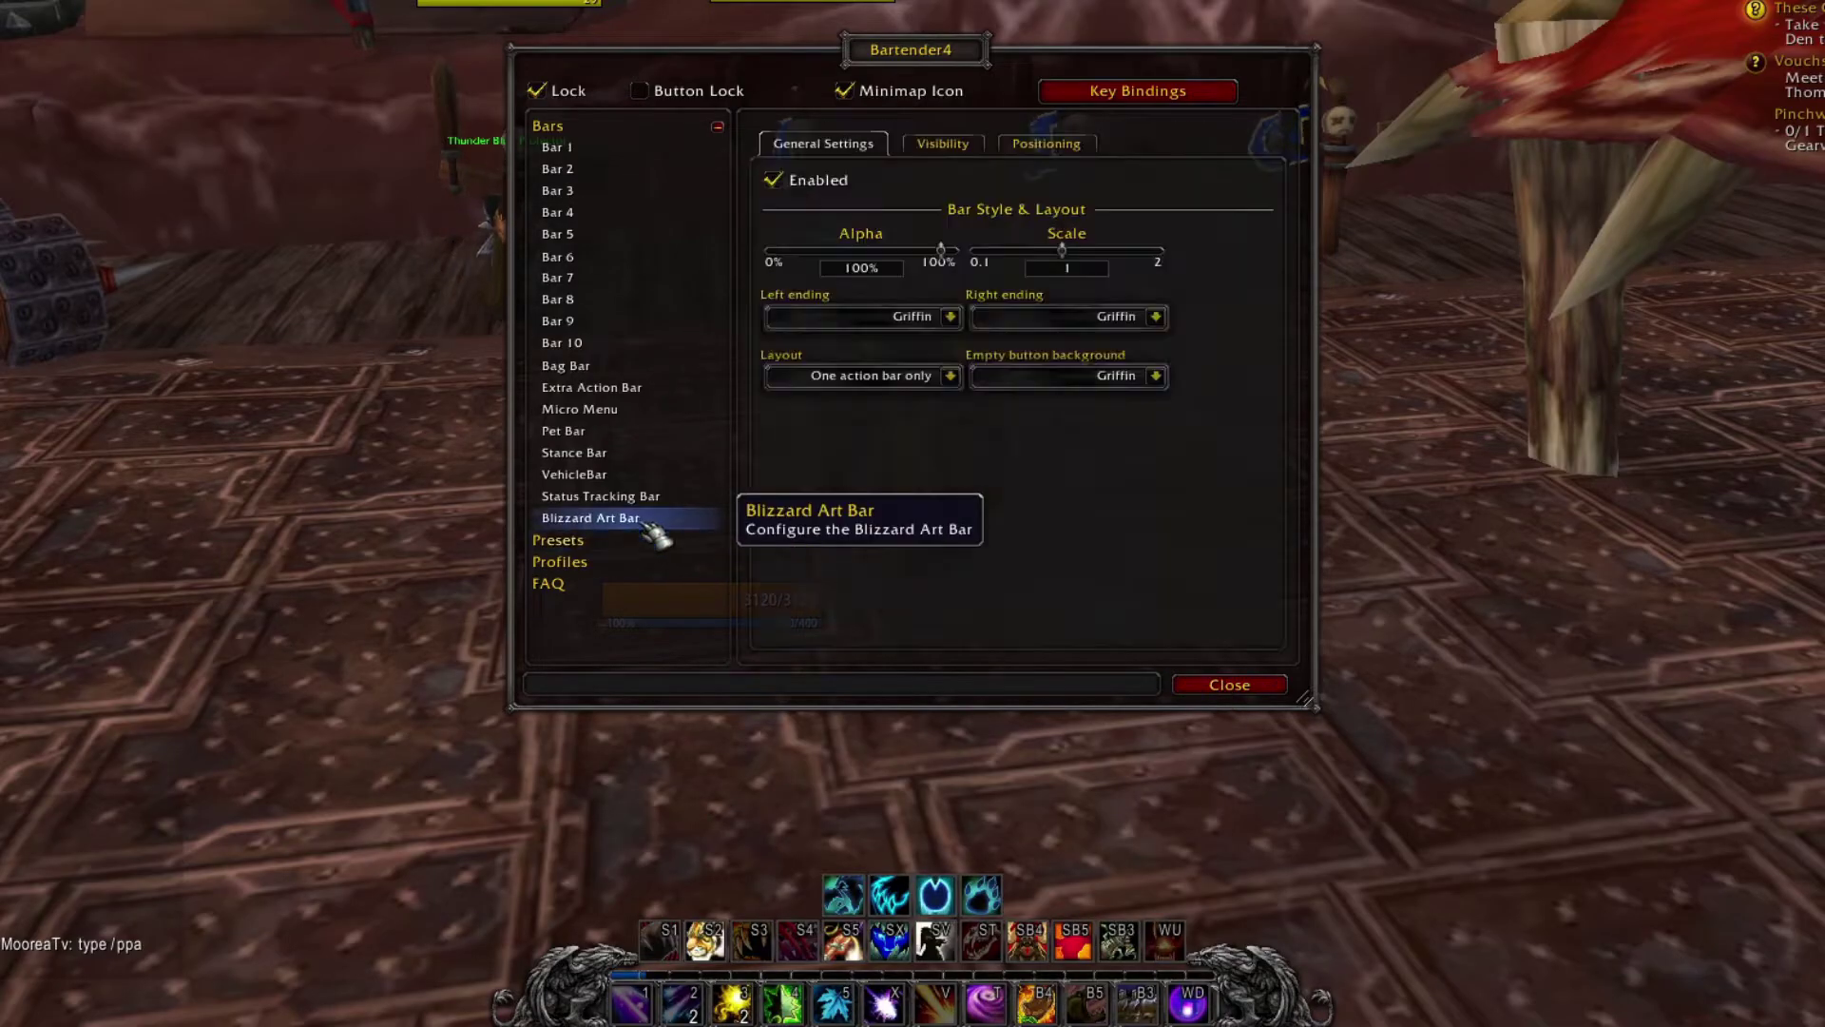
click(773, 181)
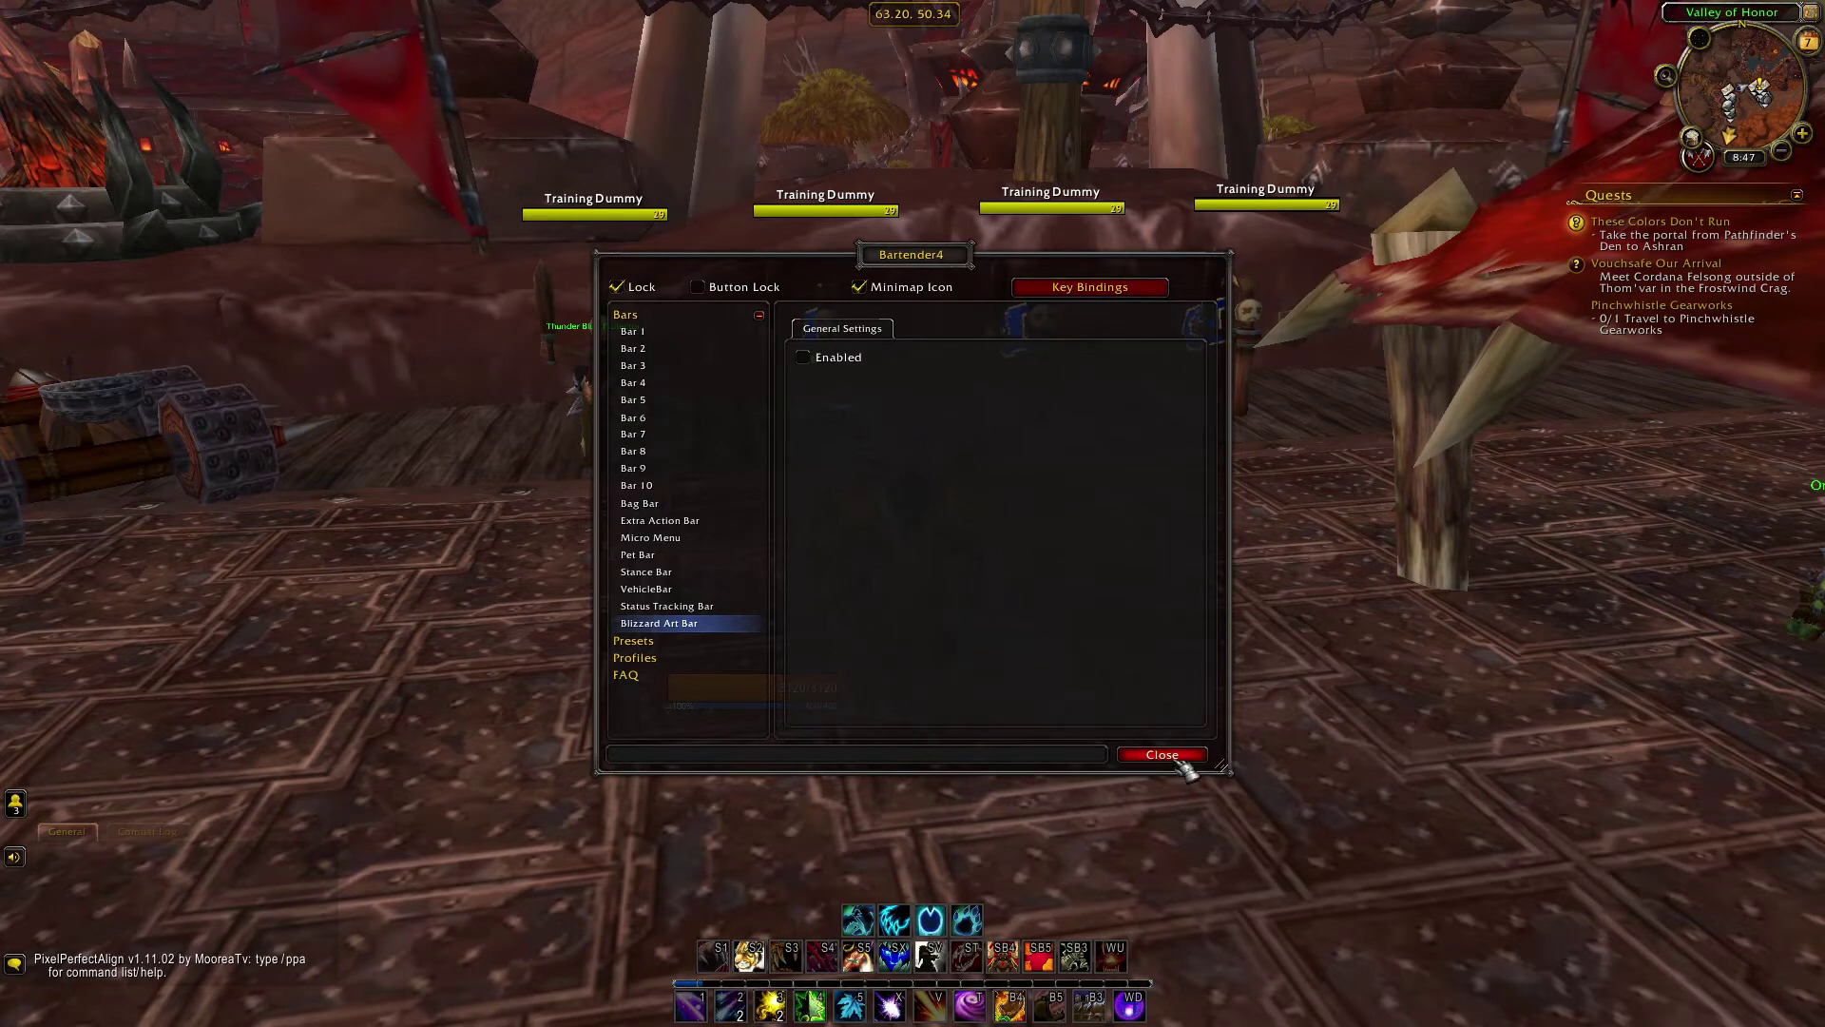
Step: Unlock the bars, shift the pet bar slightly left, and lock them again
click(629, 293)
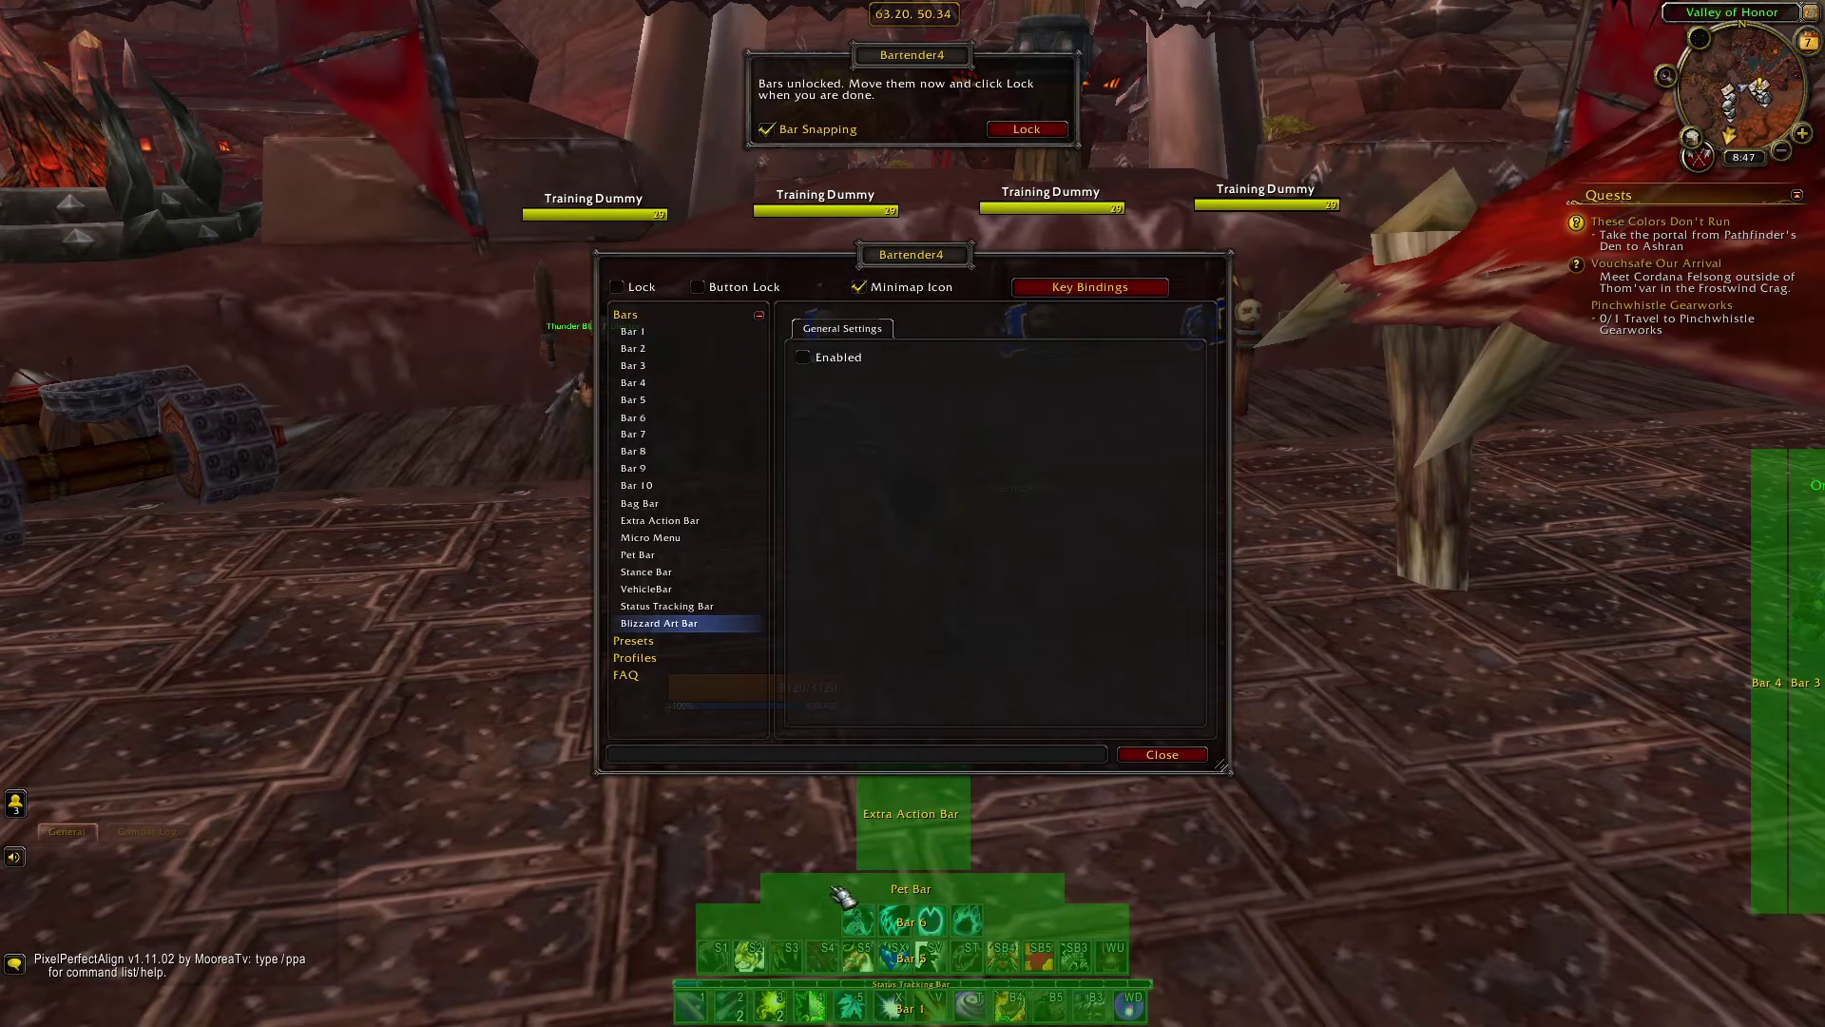
drag(825, 893, 877, 894)
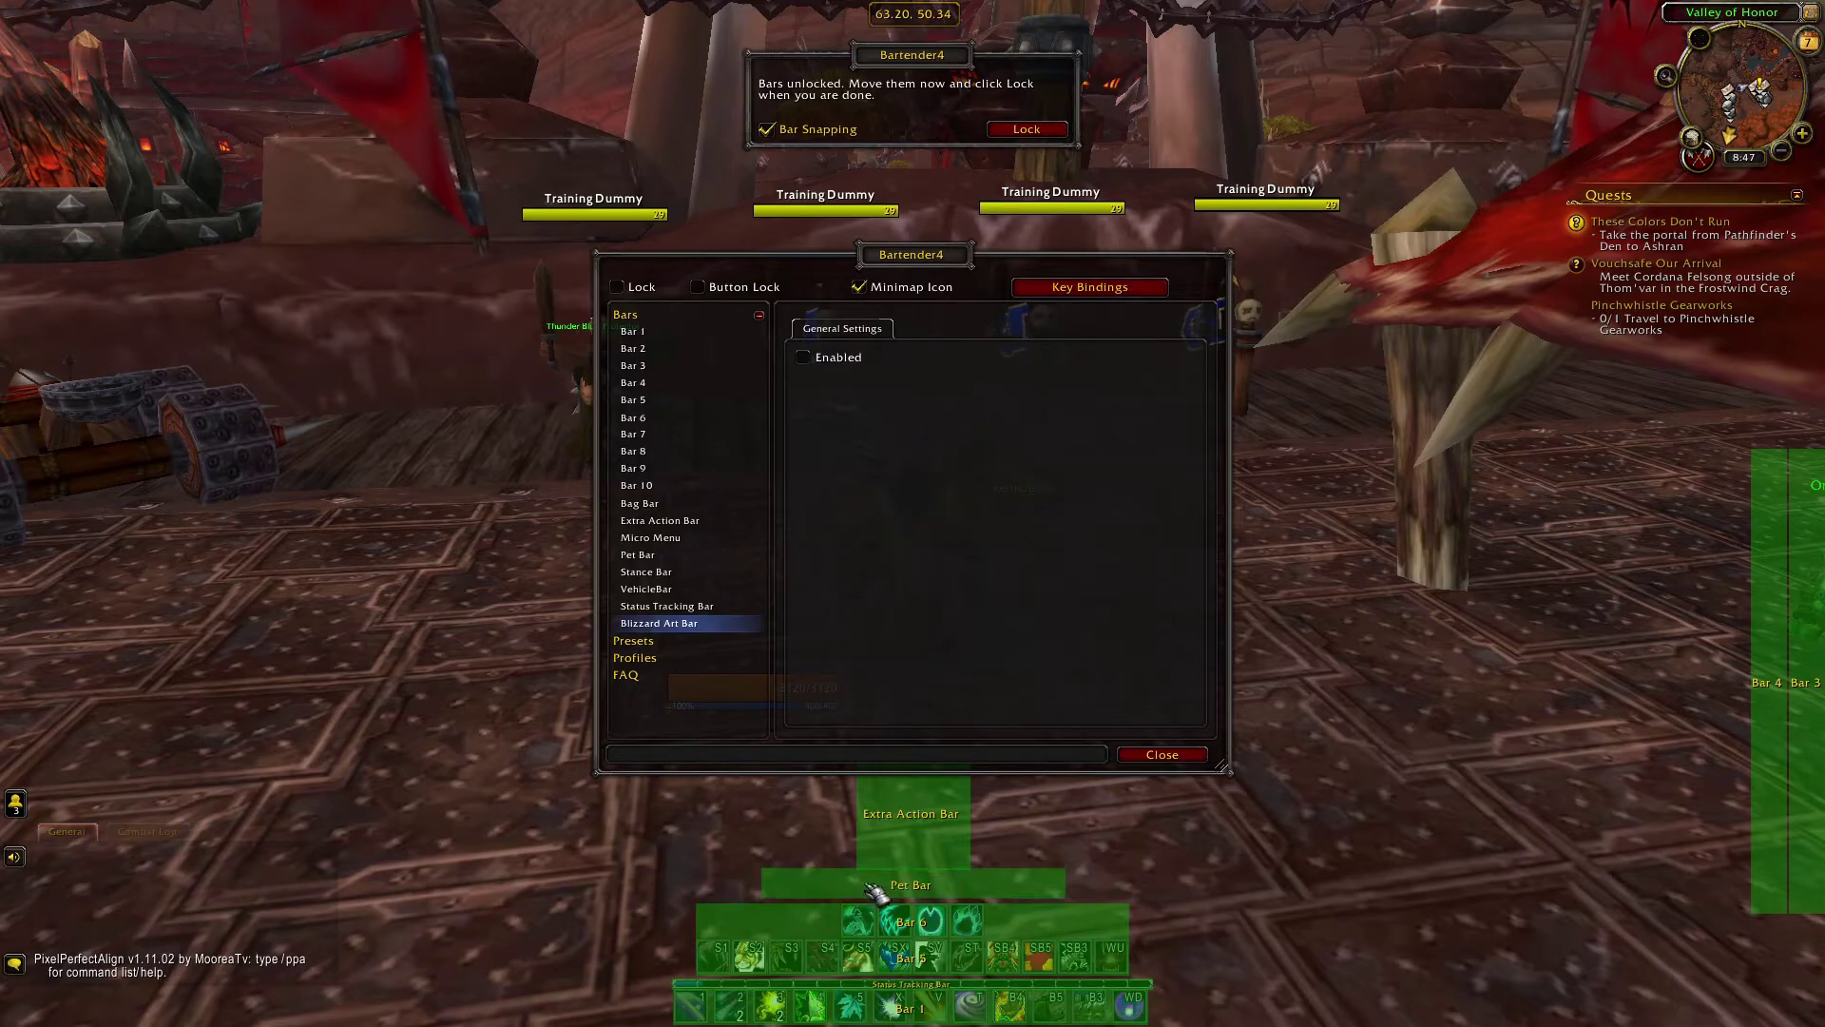
click(616, 286)
click(1162, 754)
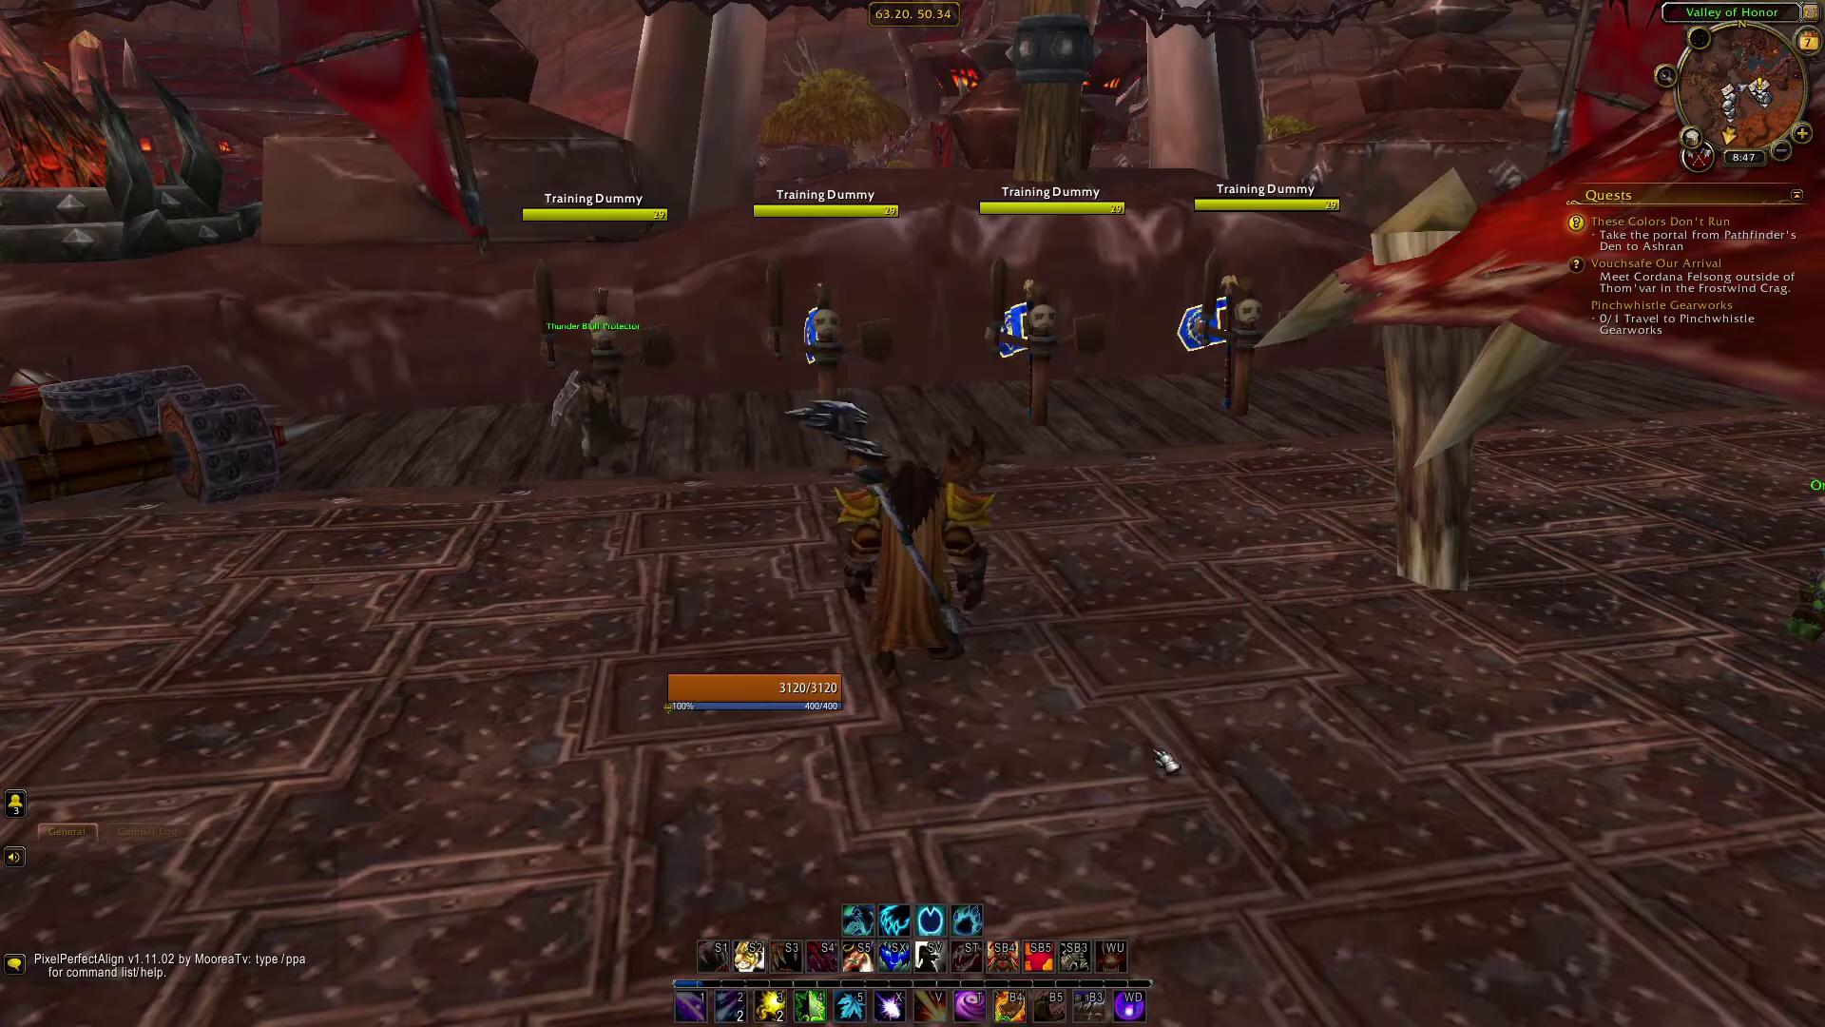
Step: Move the status tracking bar to the very bottom with Bar 1 just above it
right_click(1692, 143)
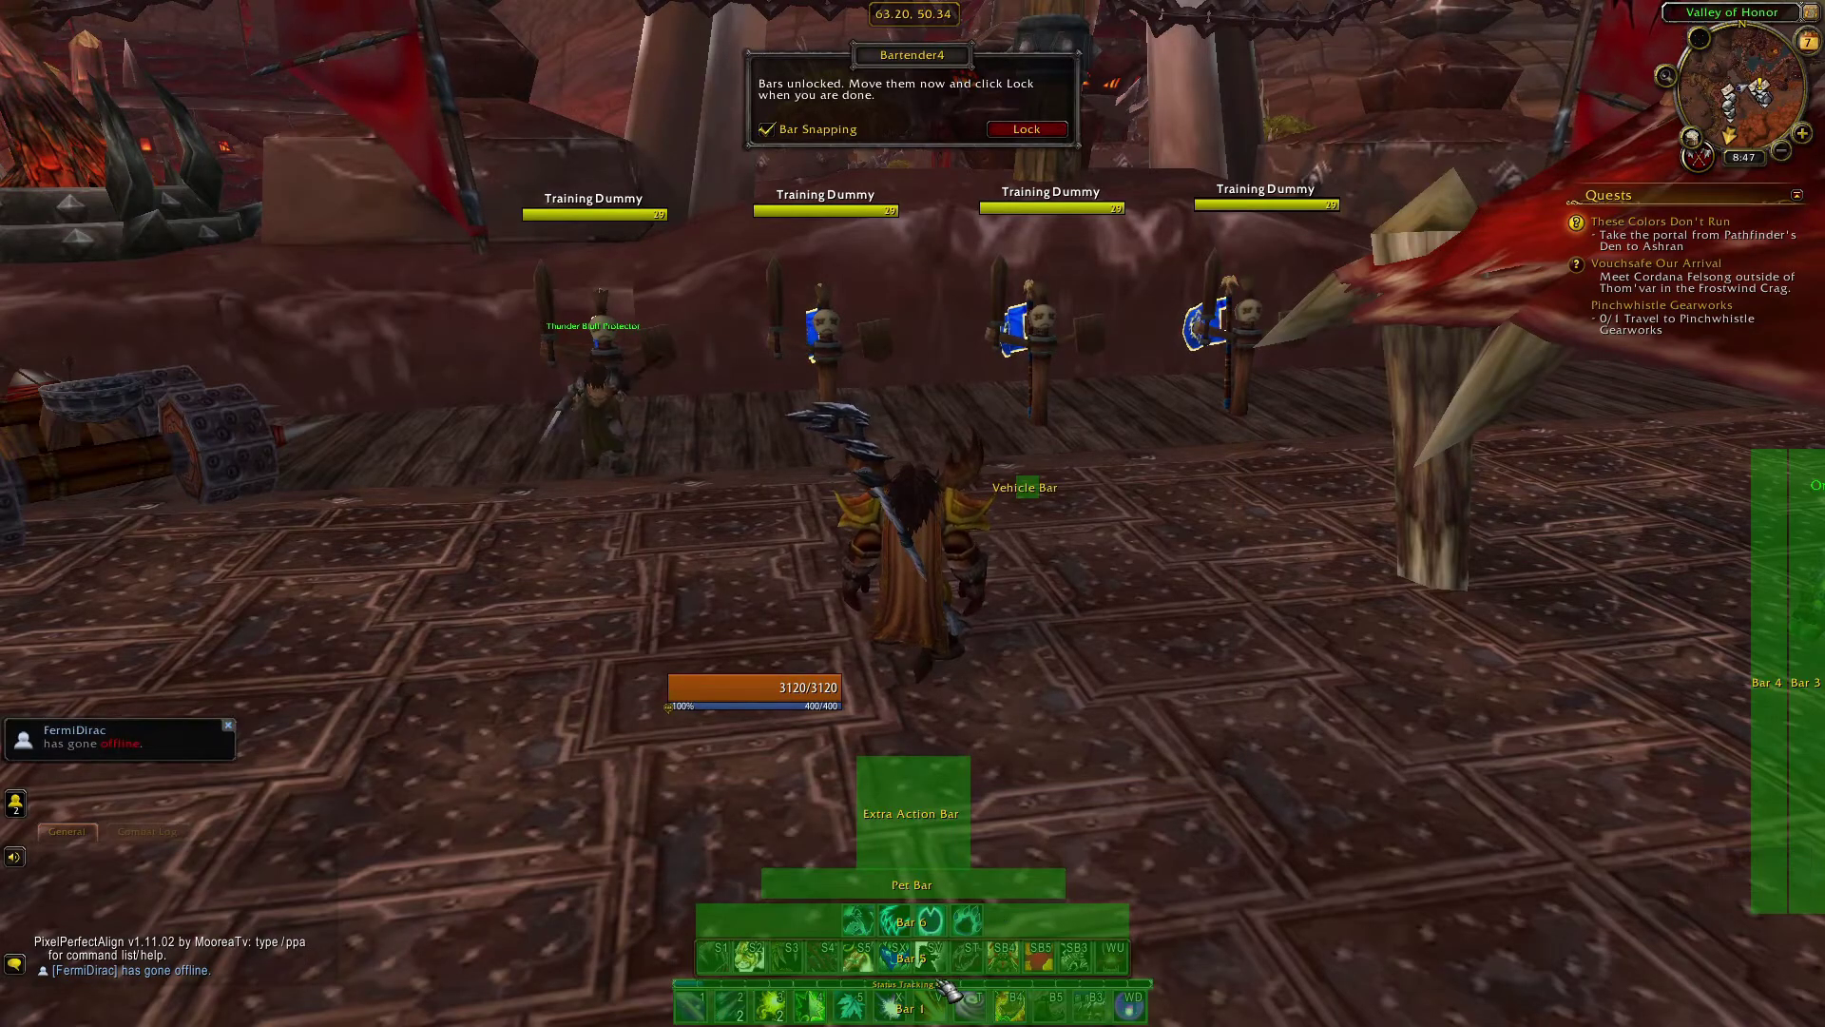
drag(946, 993, 647, 989)
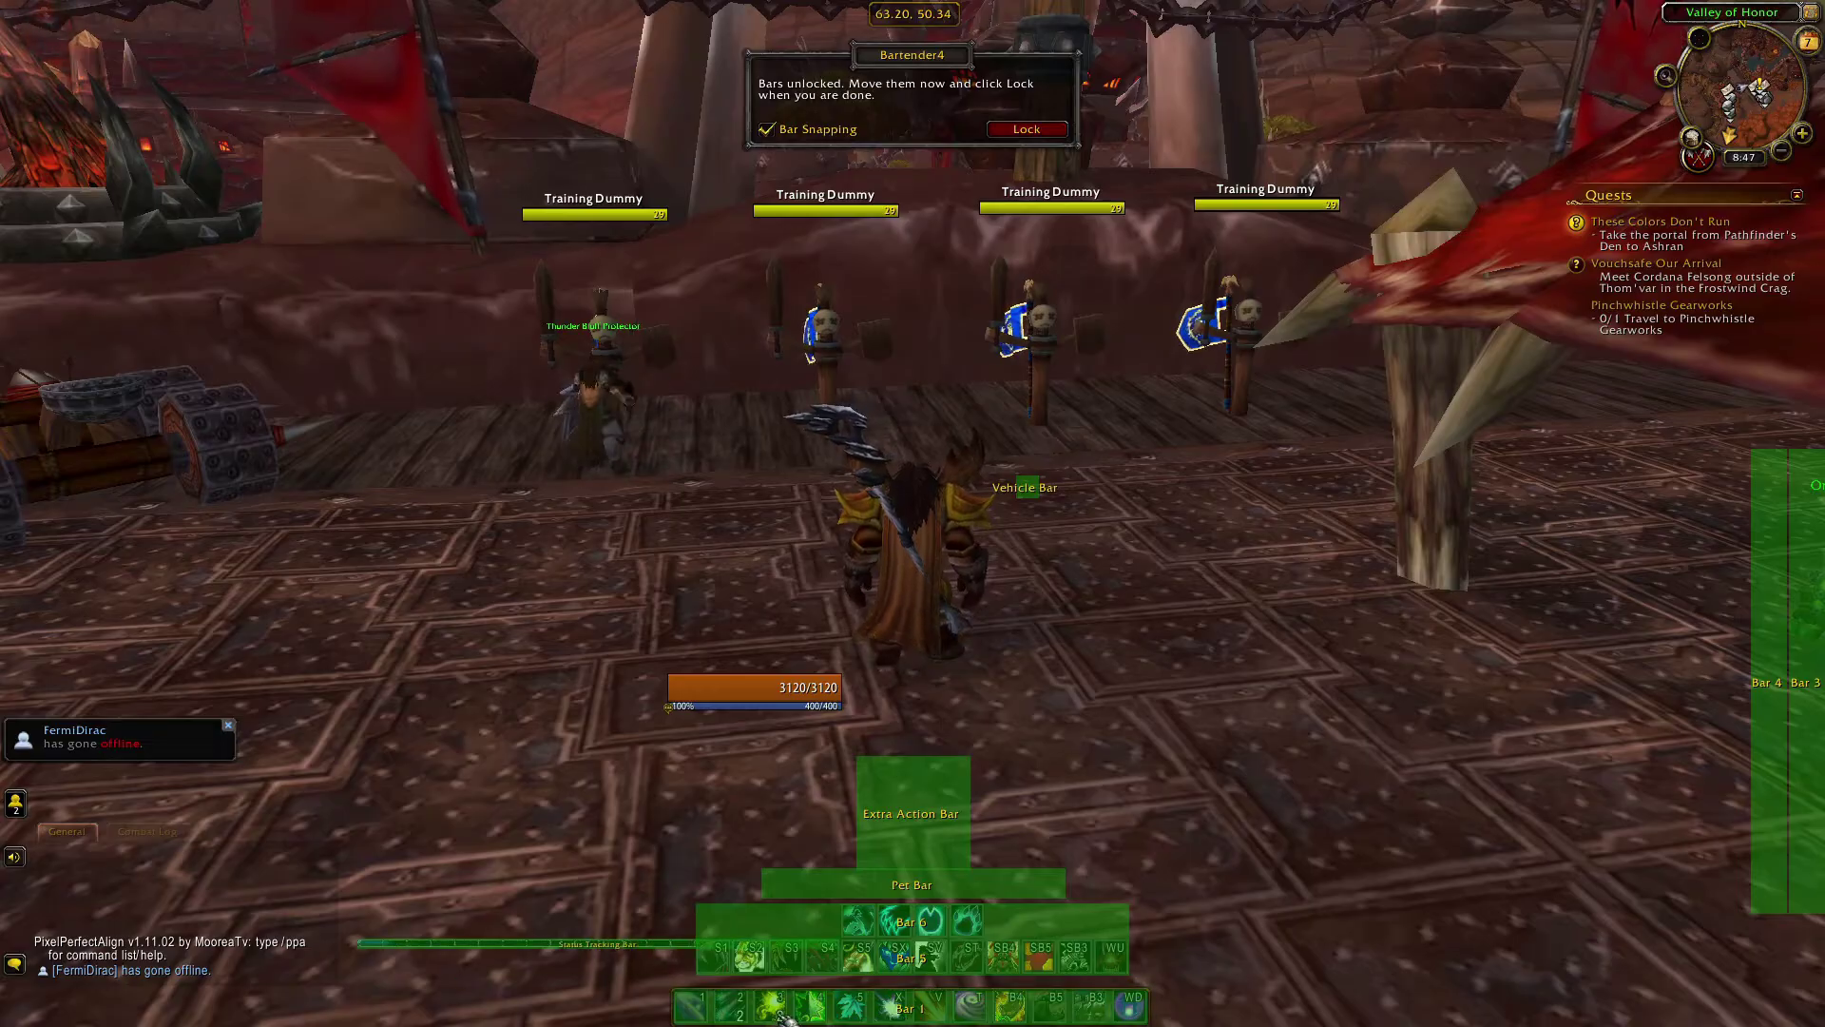
drag(781, 1015, 623, 823)
drag(676, 945, 992, 1025)
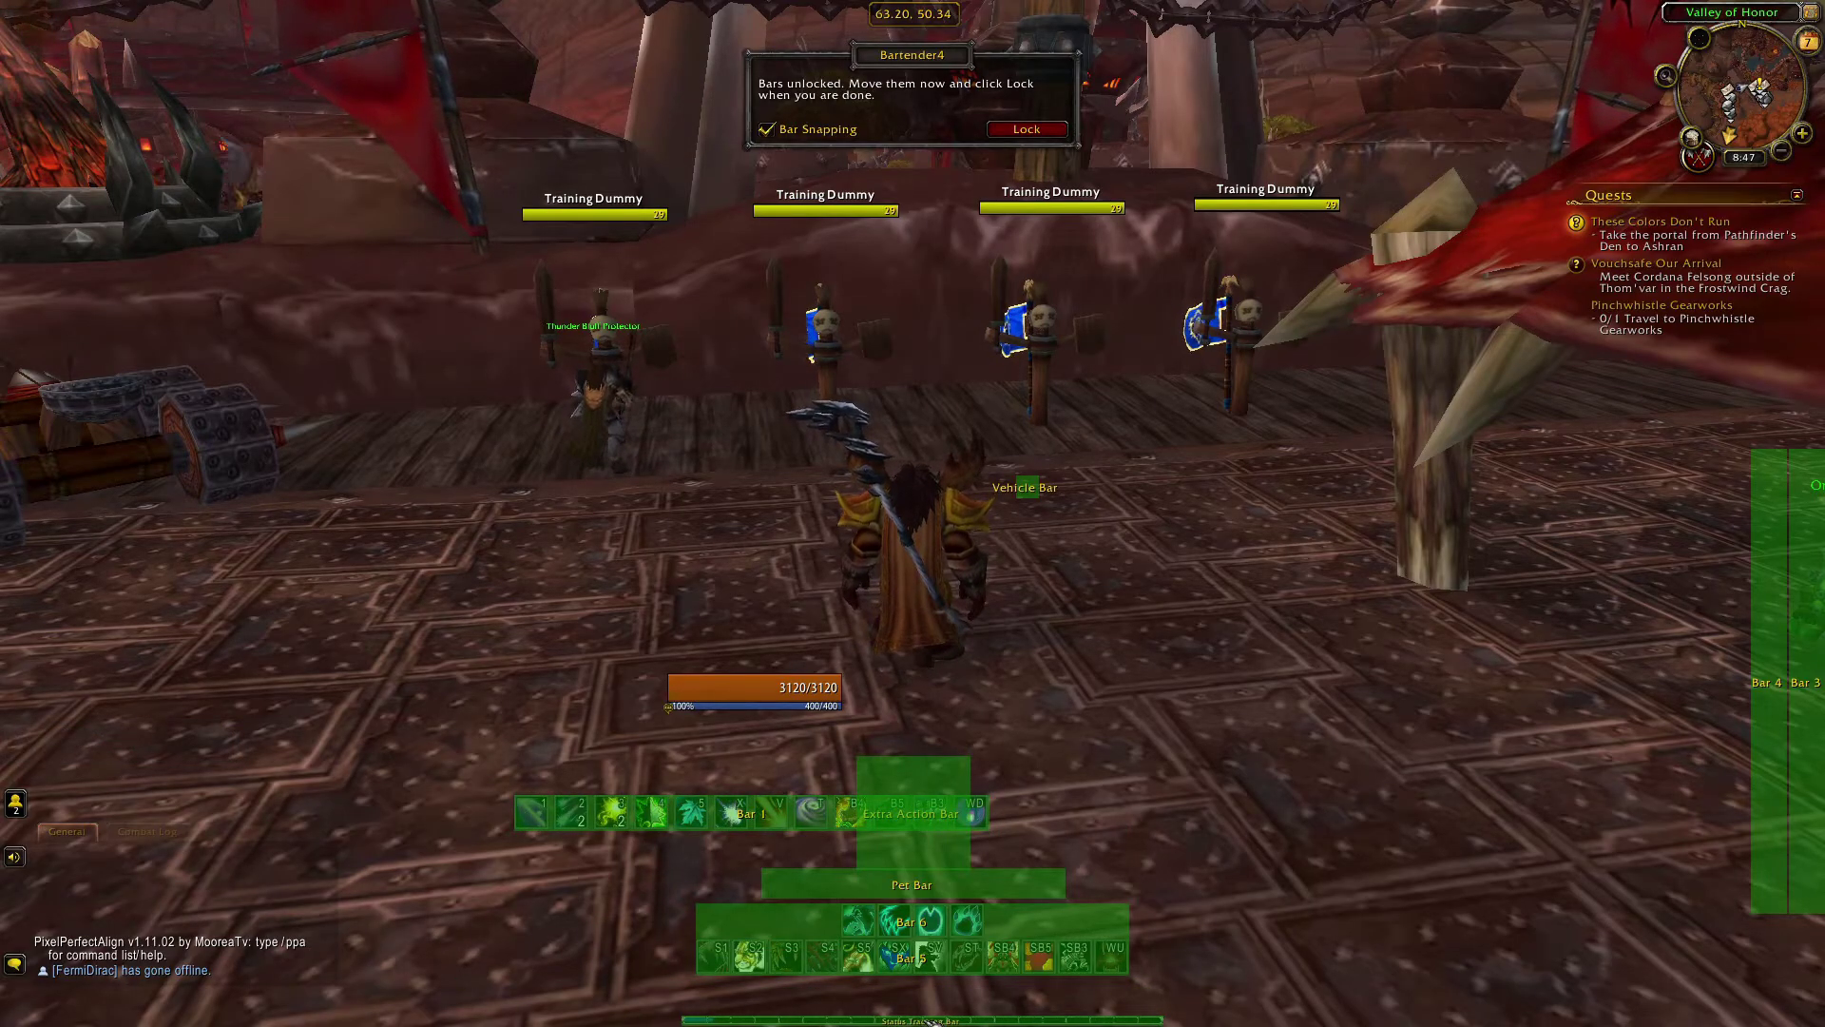
drag(772, 823, 944, 1017)
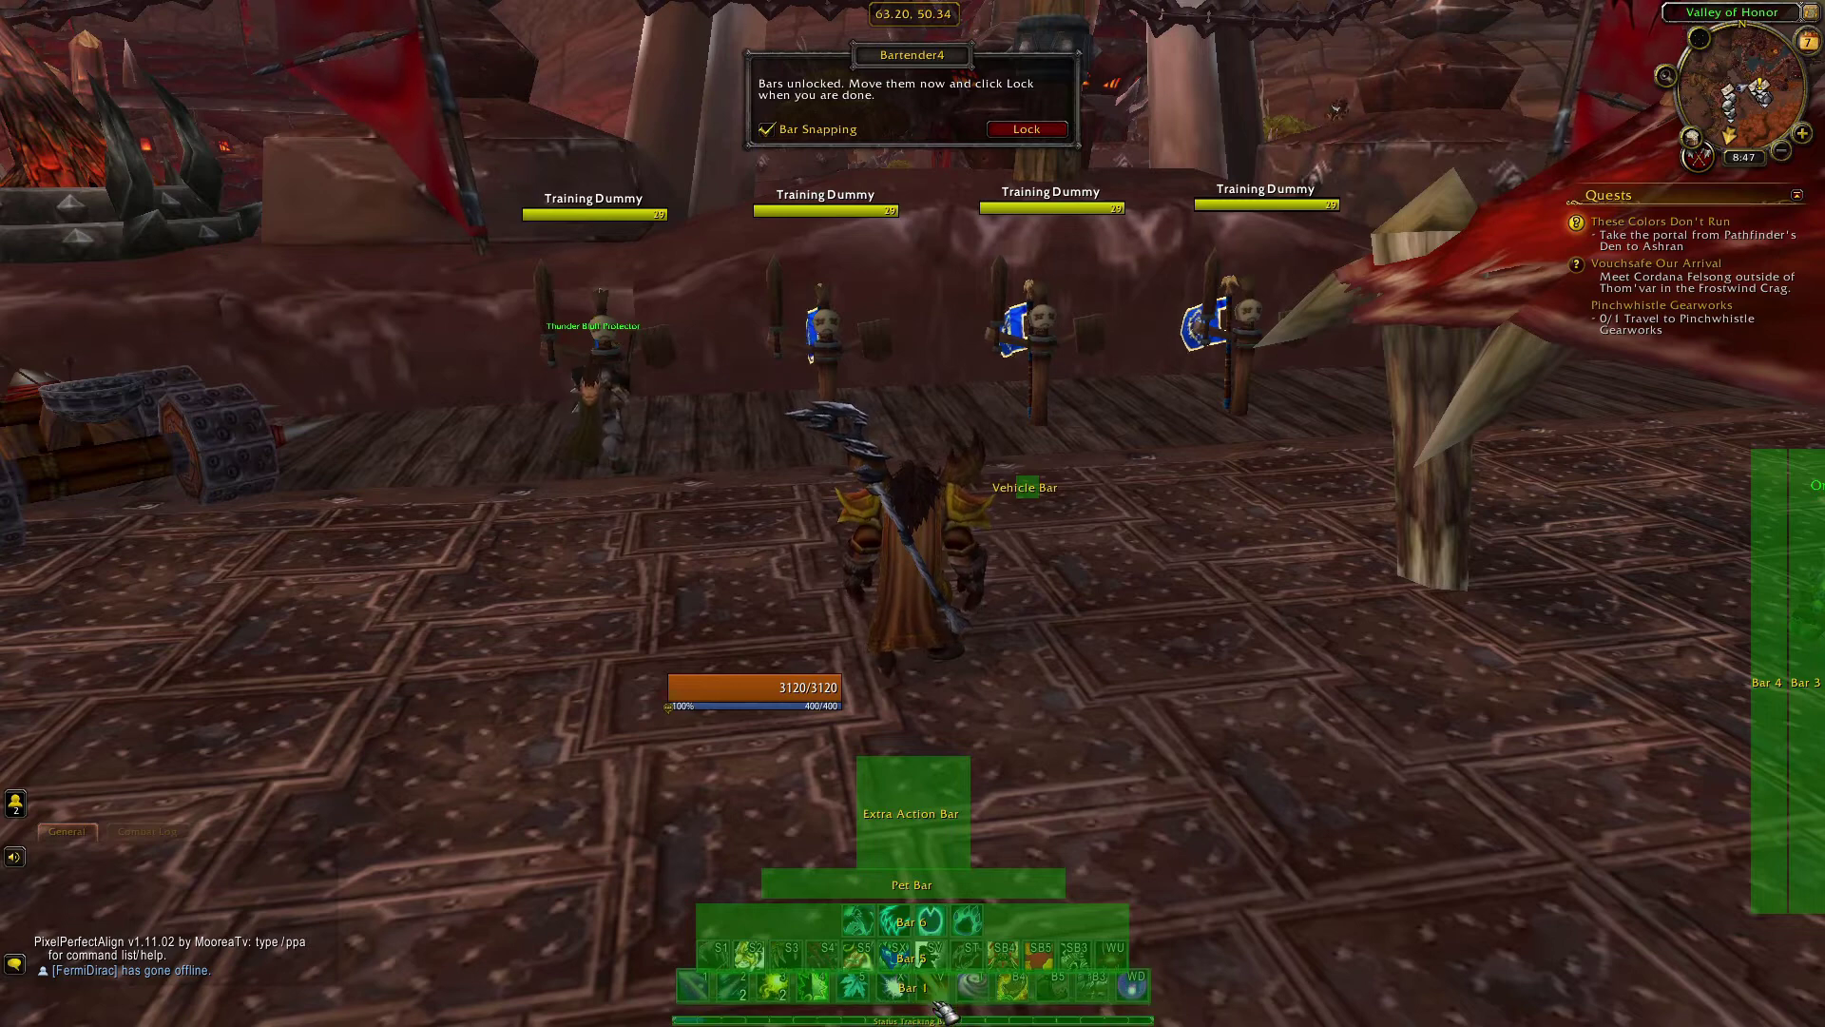
drag(946, 1014, 941, 1015)
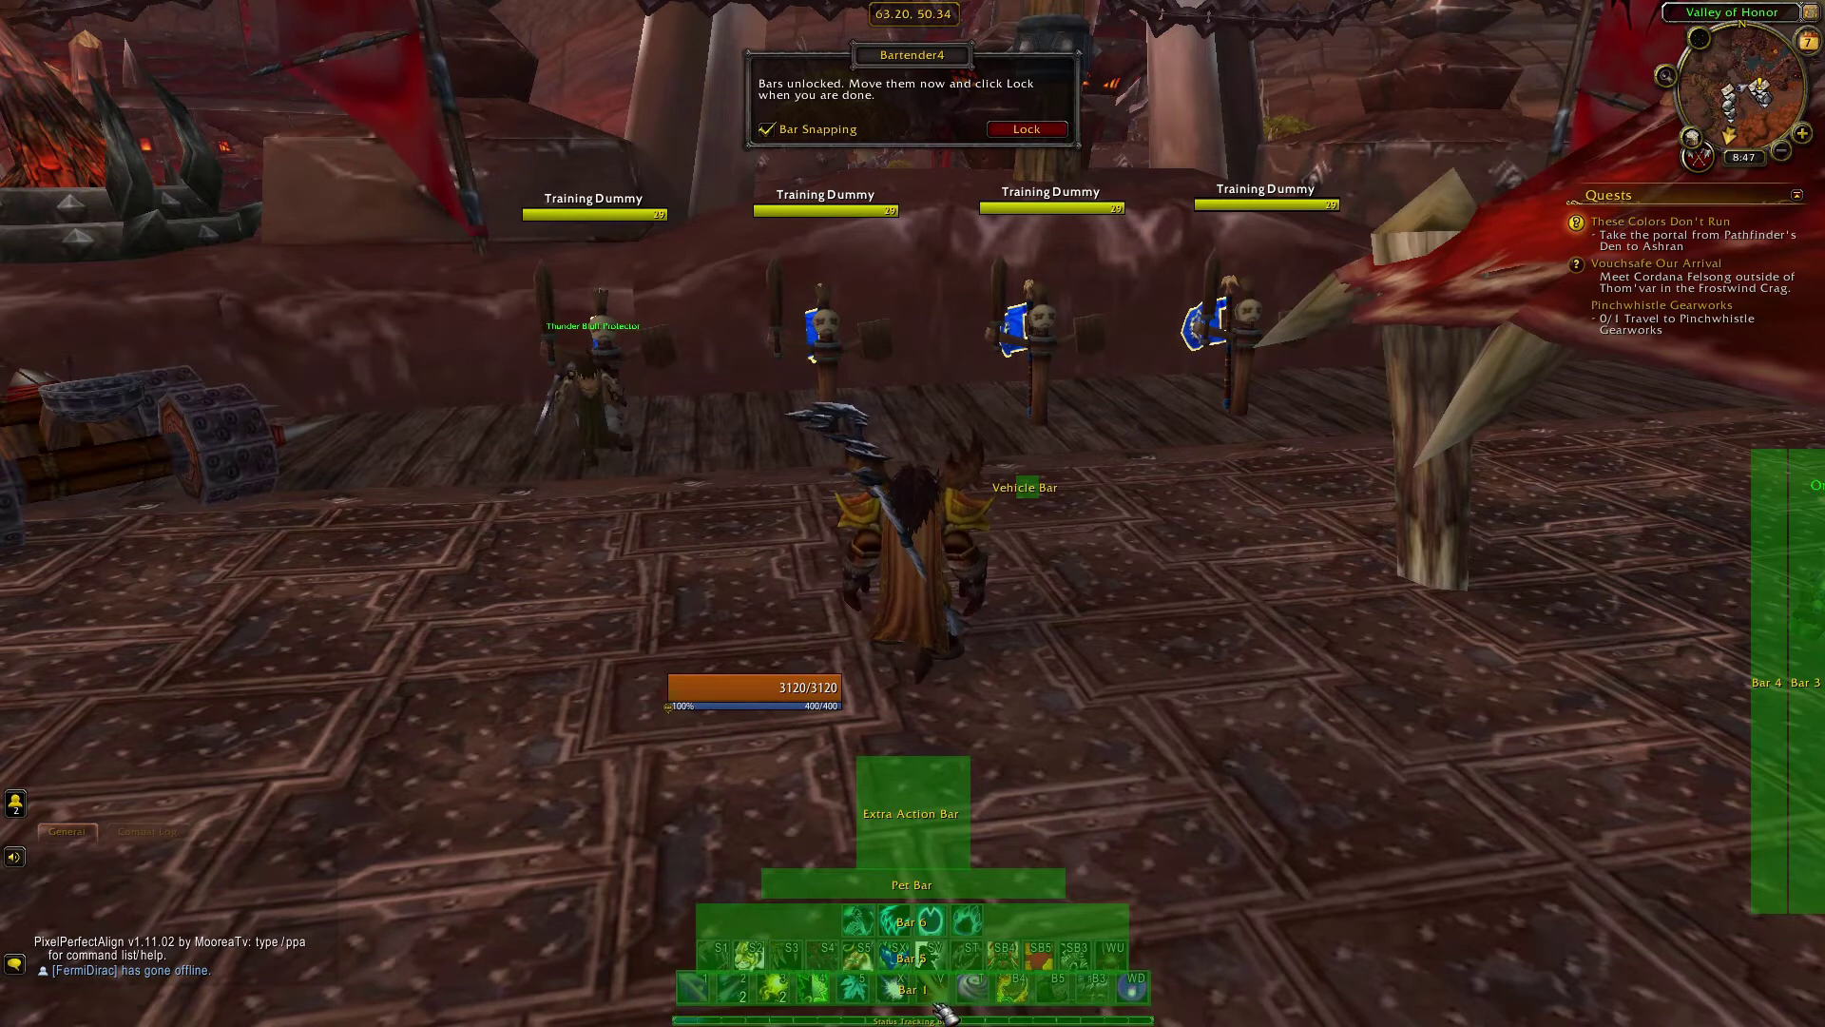
Step: Turn off Bar Snapping, nudge Bars 1 and 5 closer together, and lock the bars
click(768, 131)
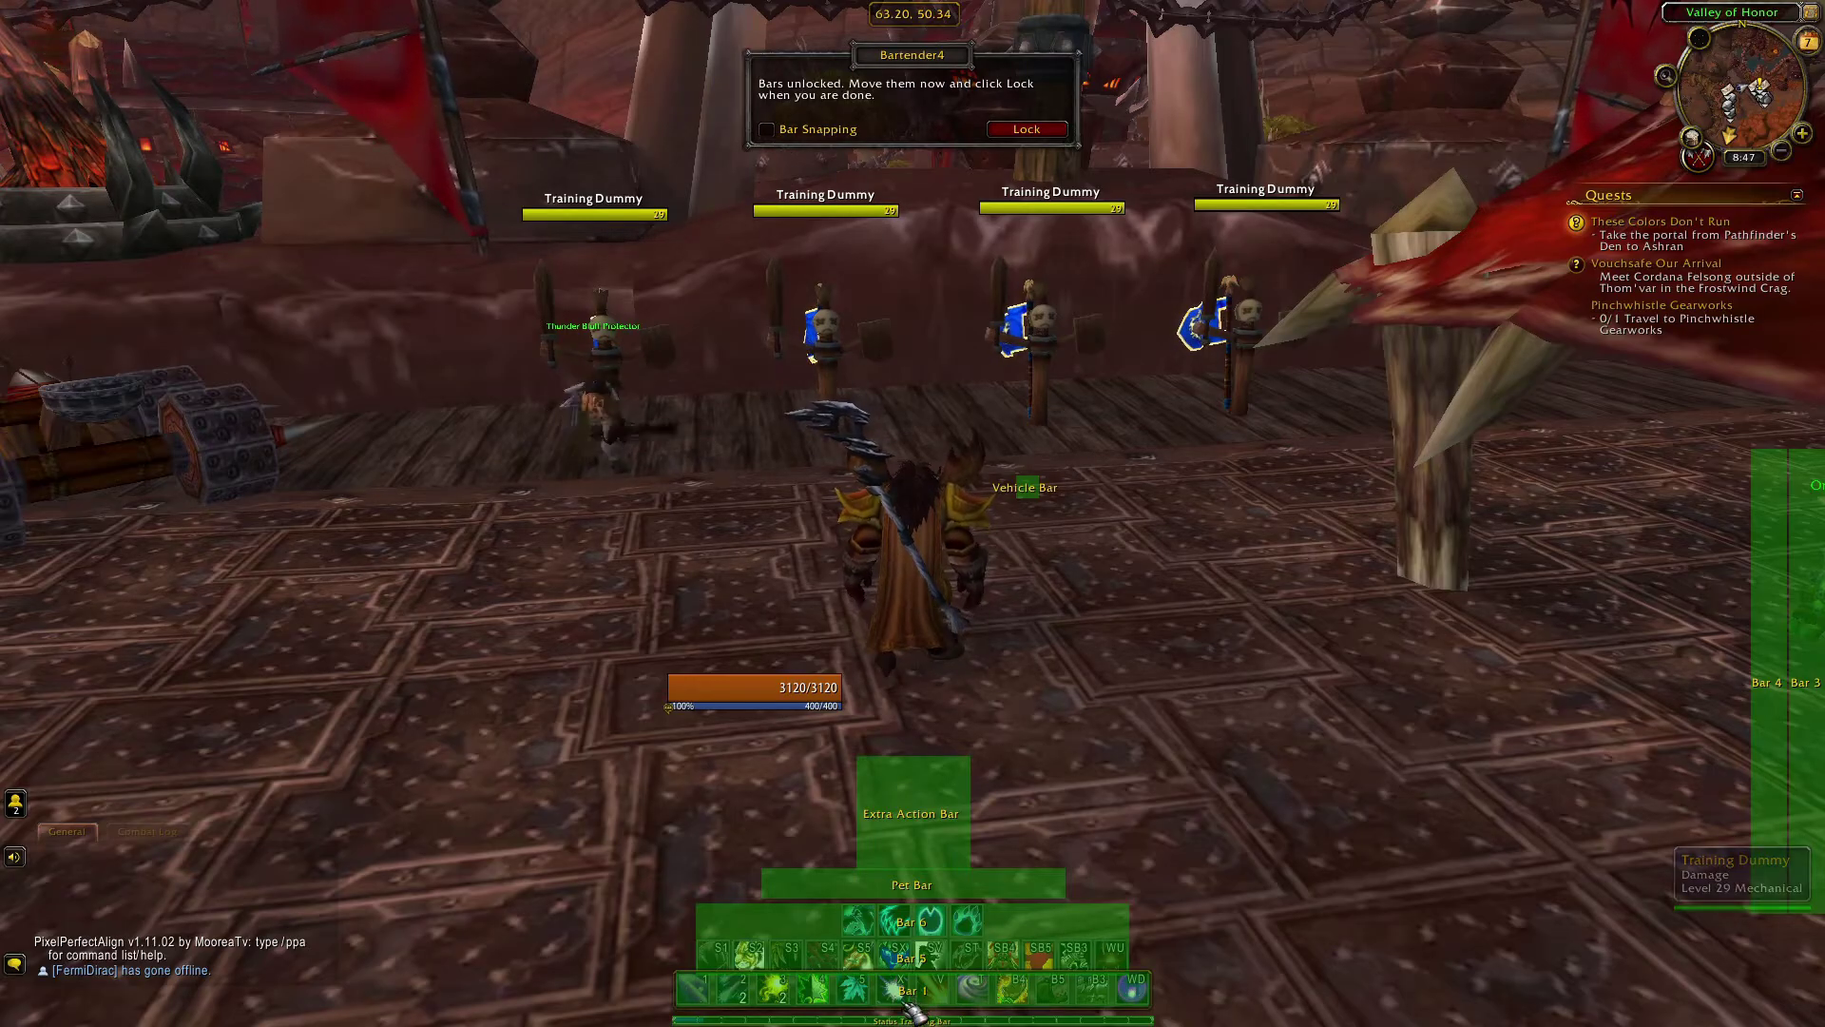
drag(909, 1013, 911, 1023)
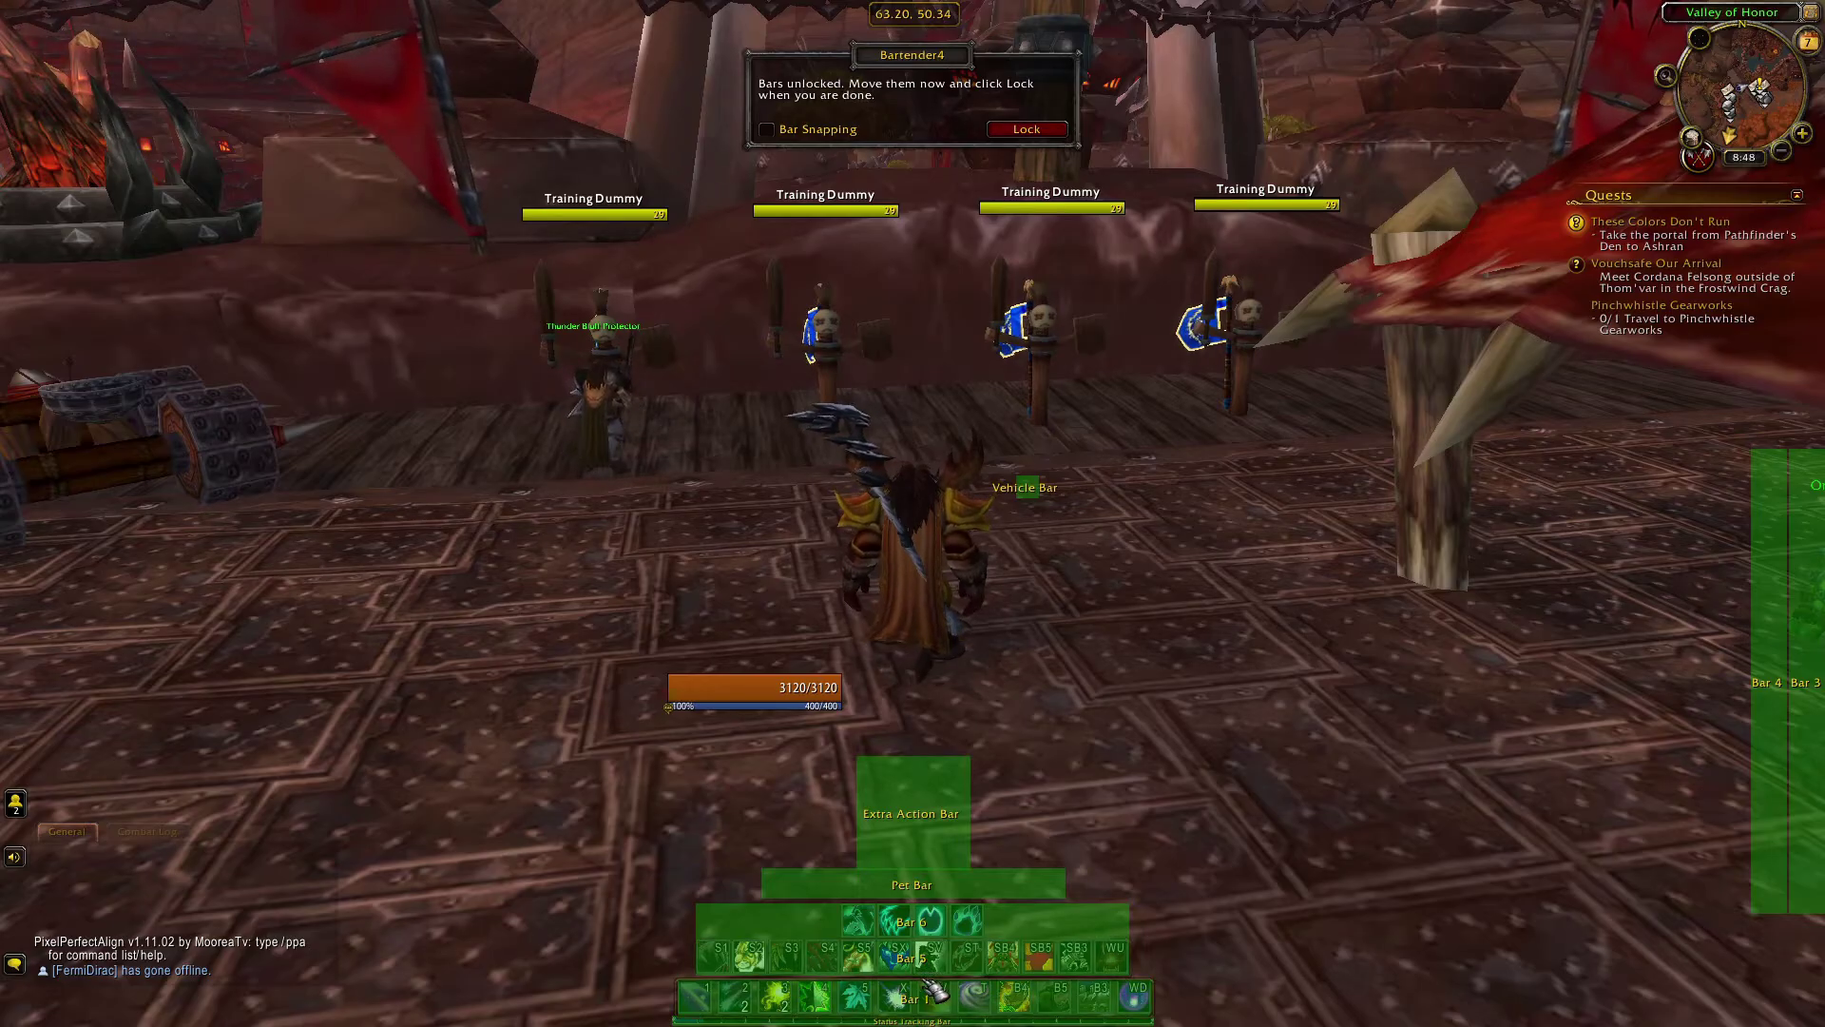
drag(927, 984, 951, 970)
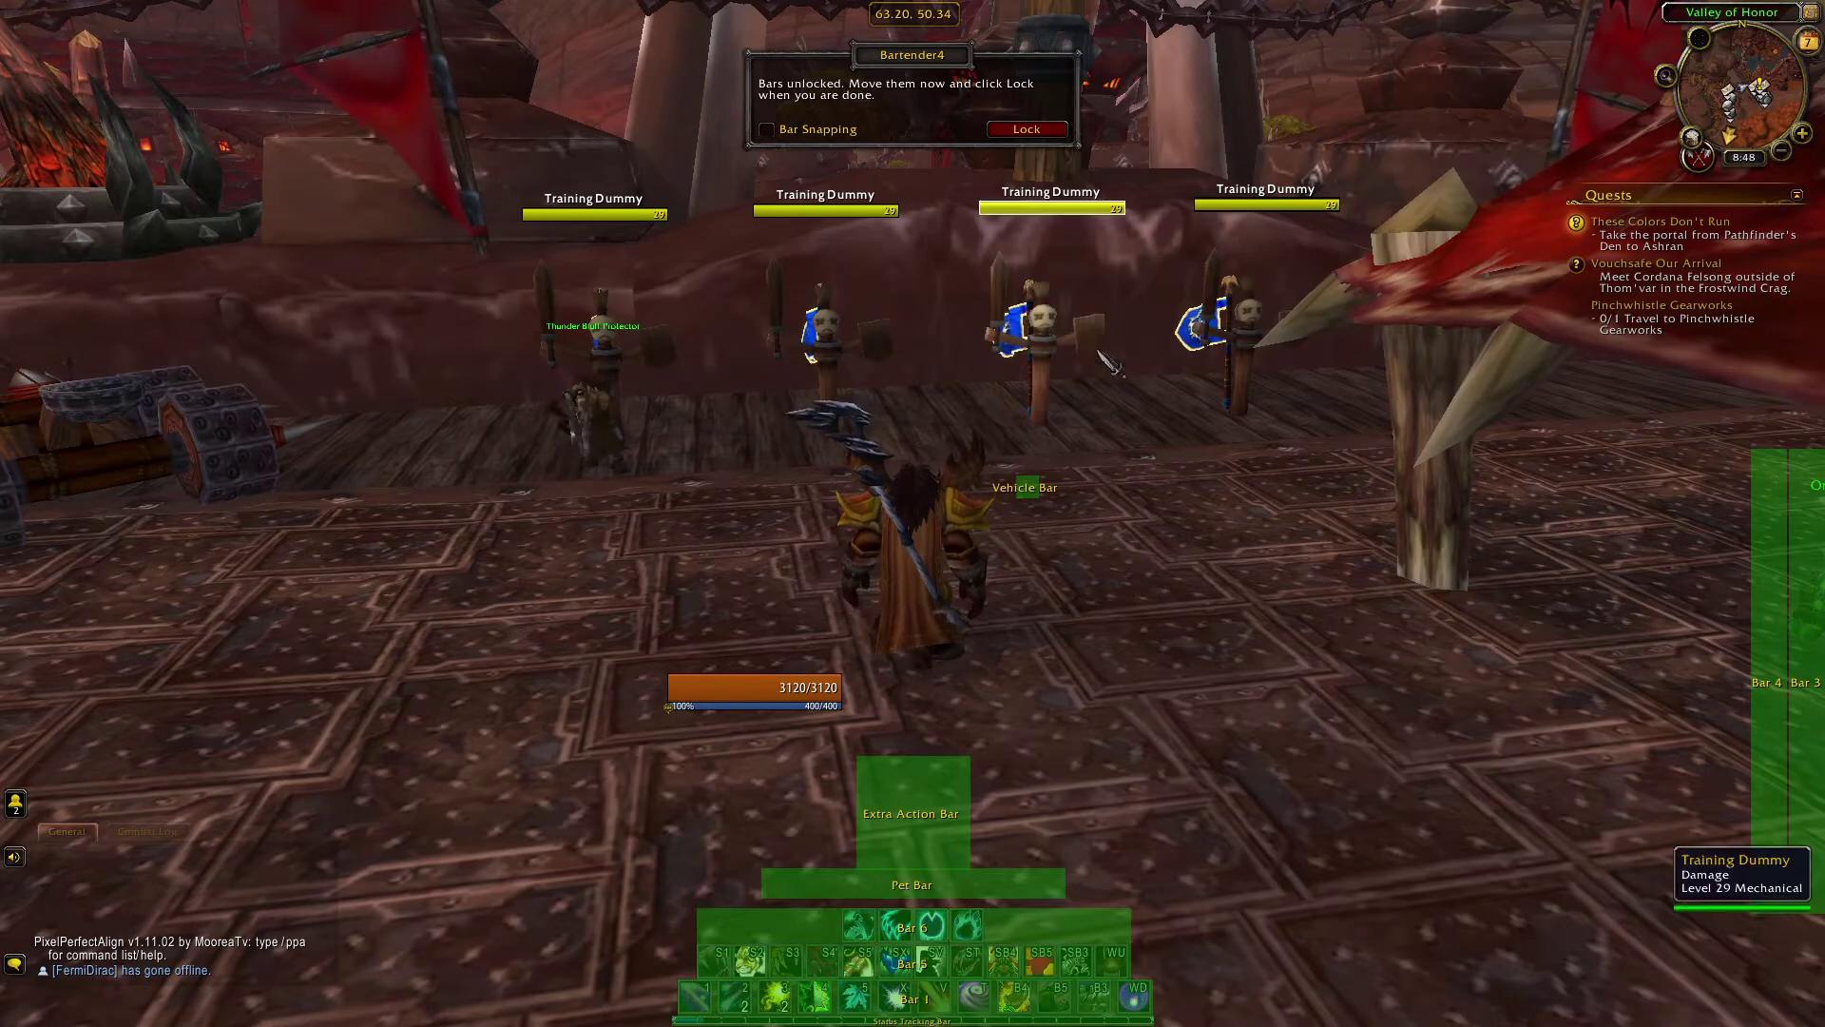
click(1027, 130)
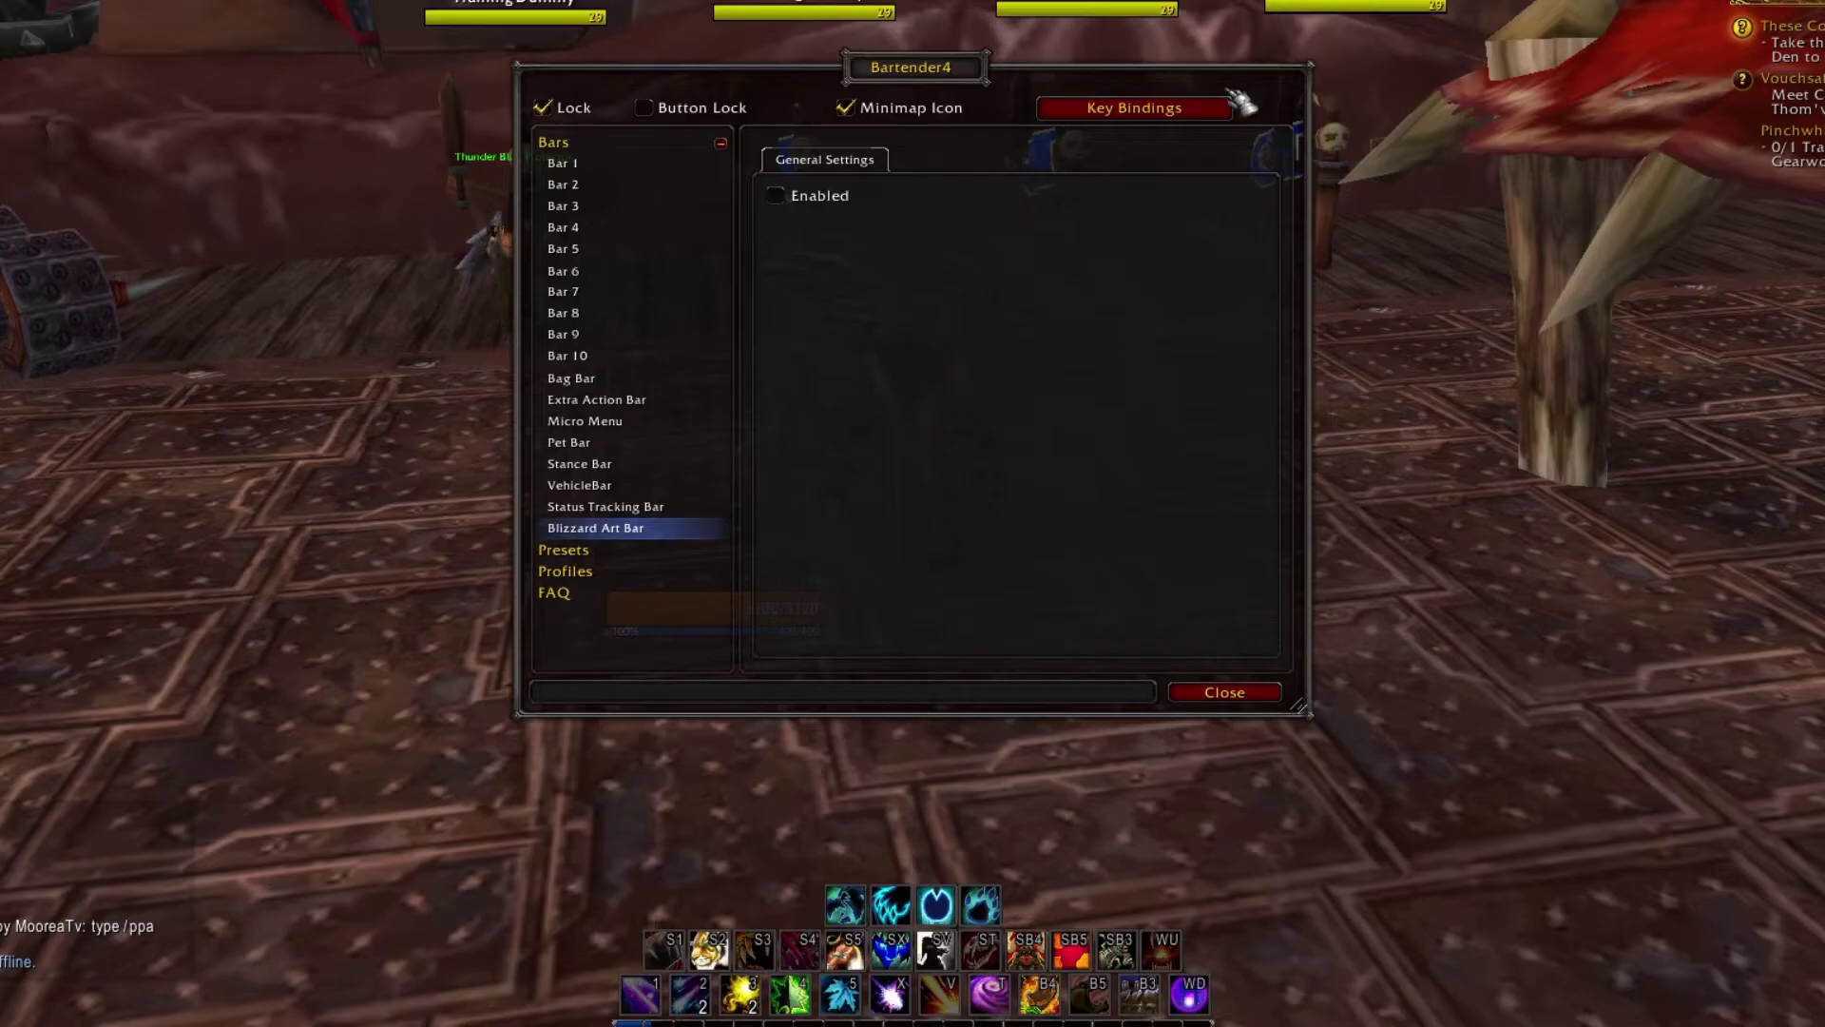
Step: Centre Bar 1 and Bar 5 horizontally from their Positioning options
click(568, 165)
click(1220, 160)
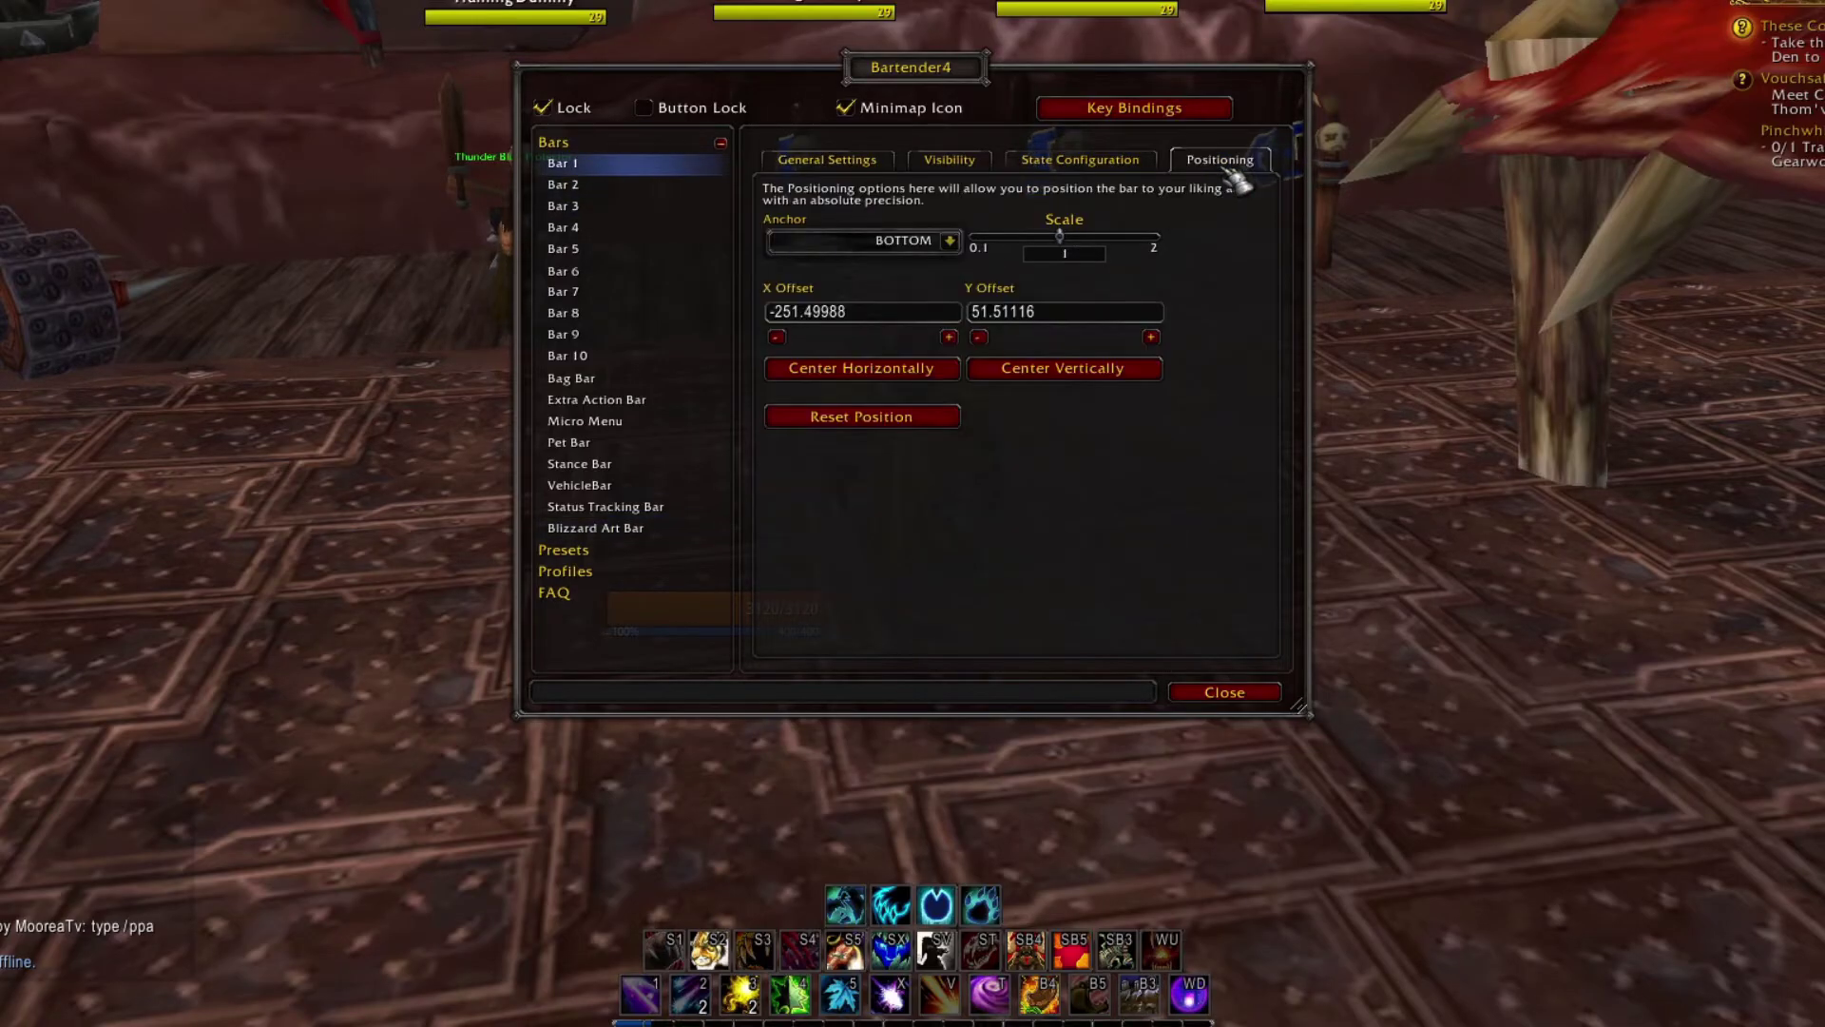
click(852, 380)
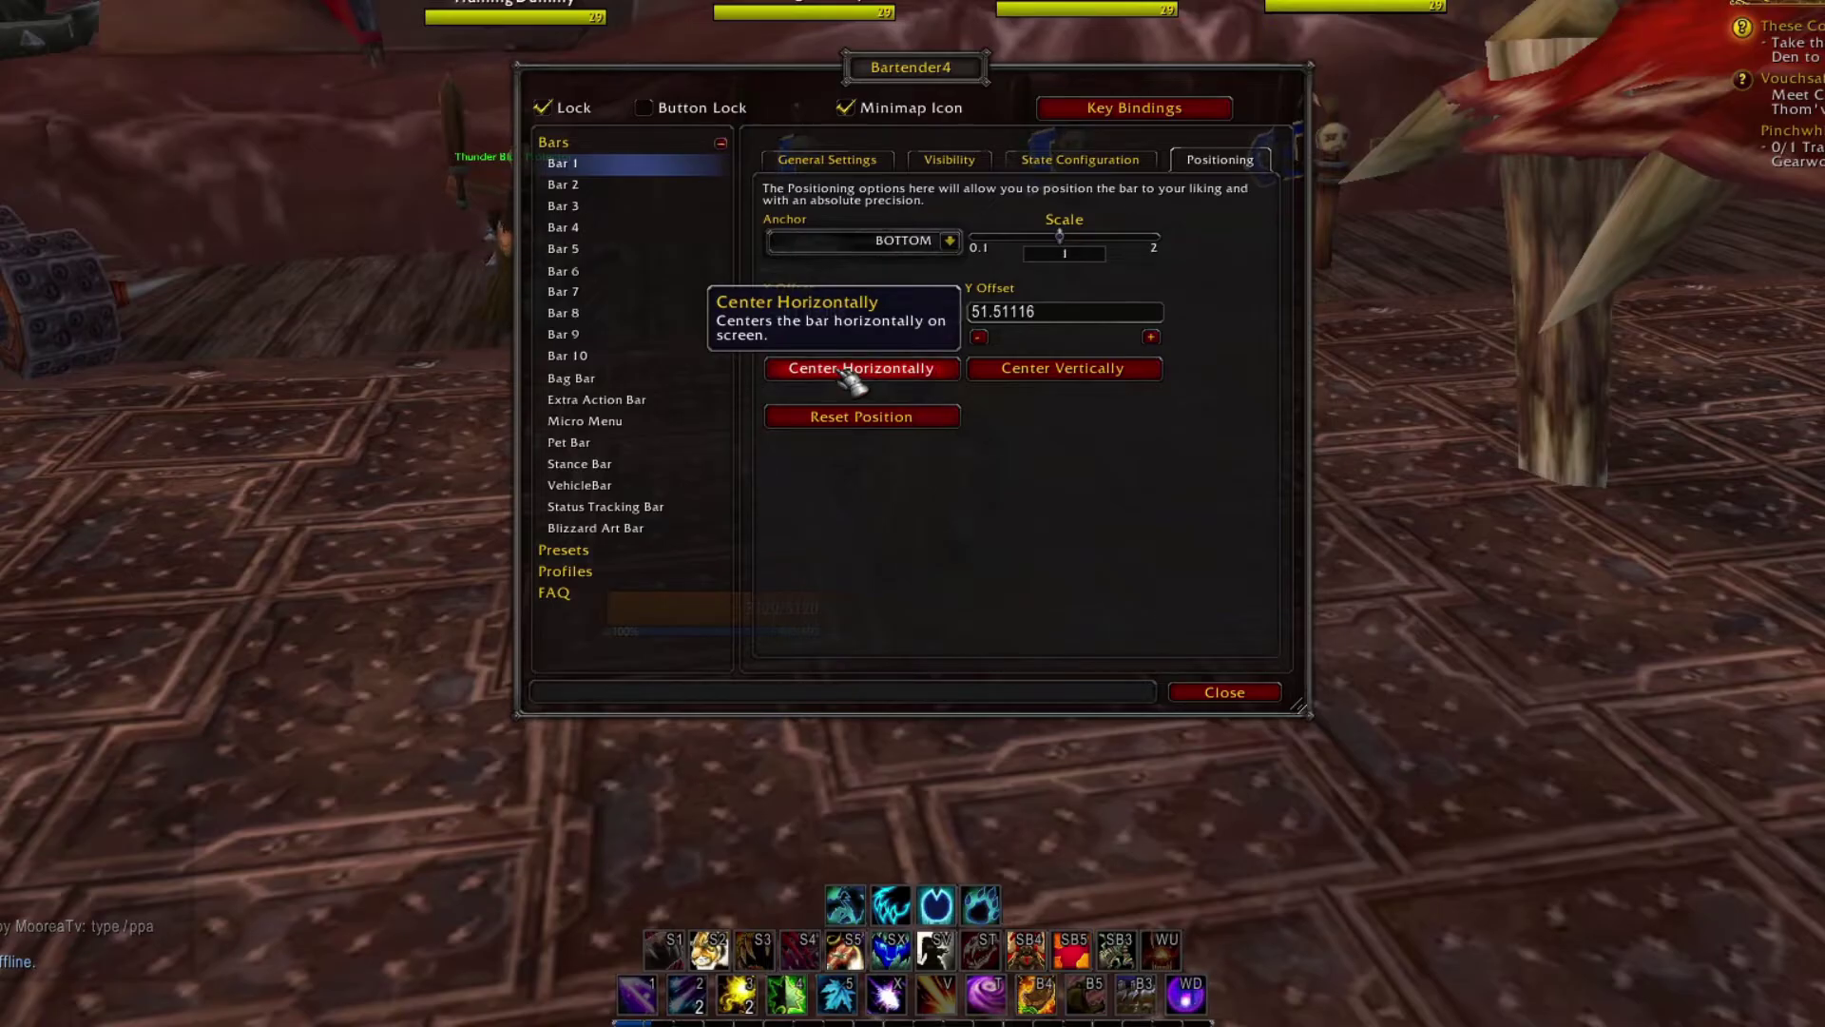
click(589, 249)
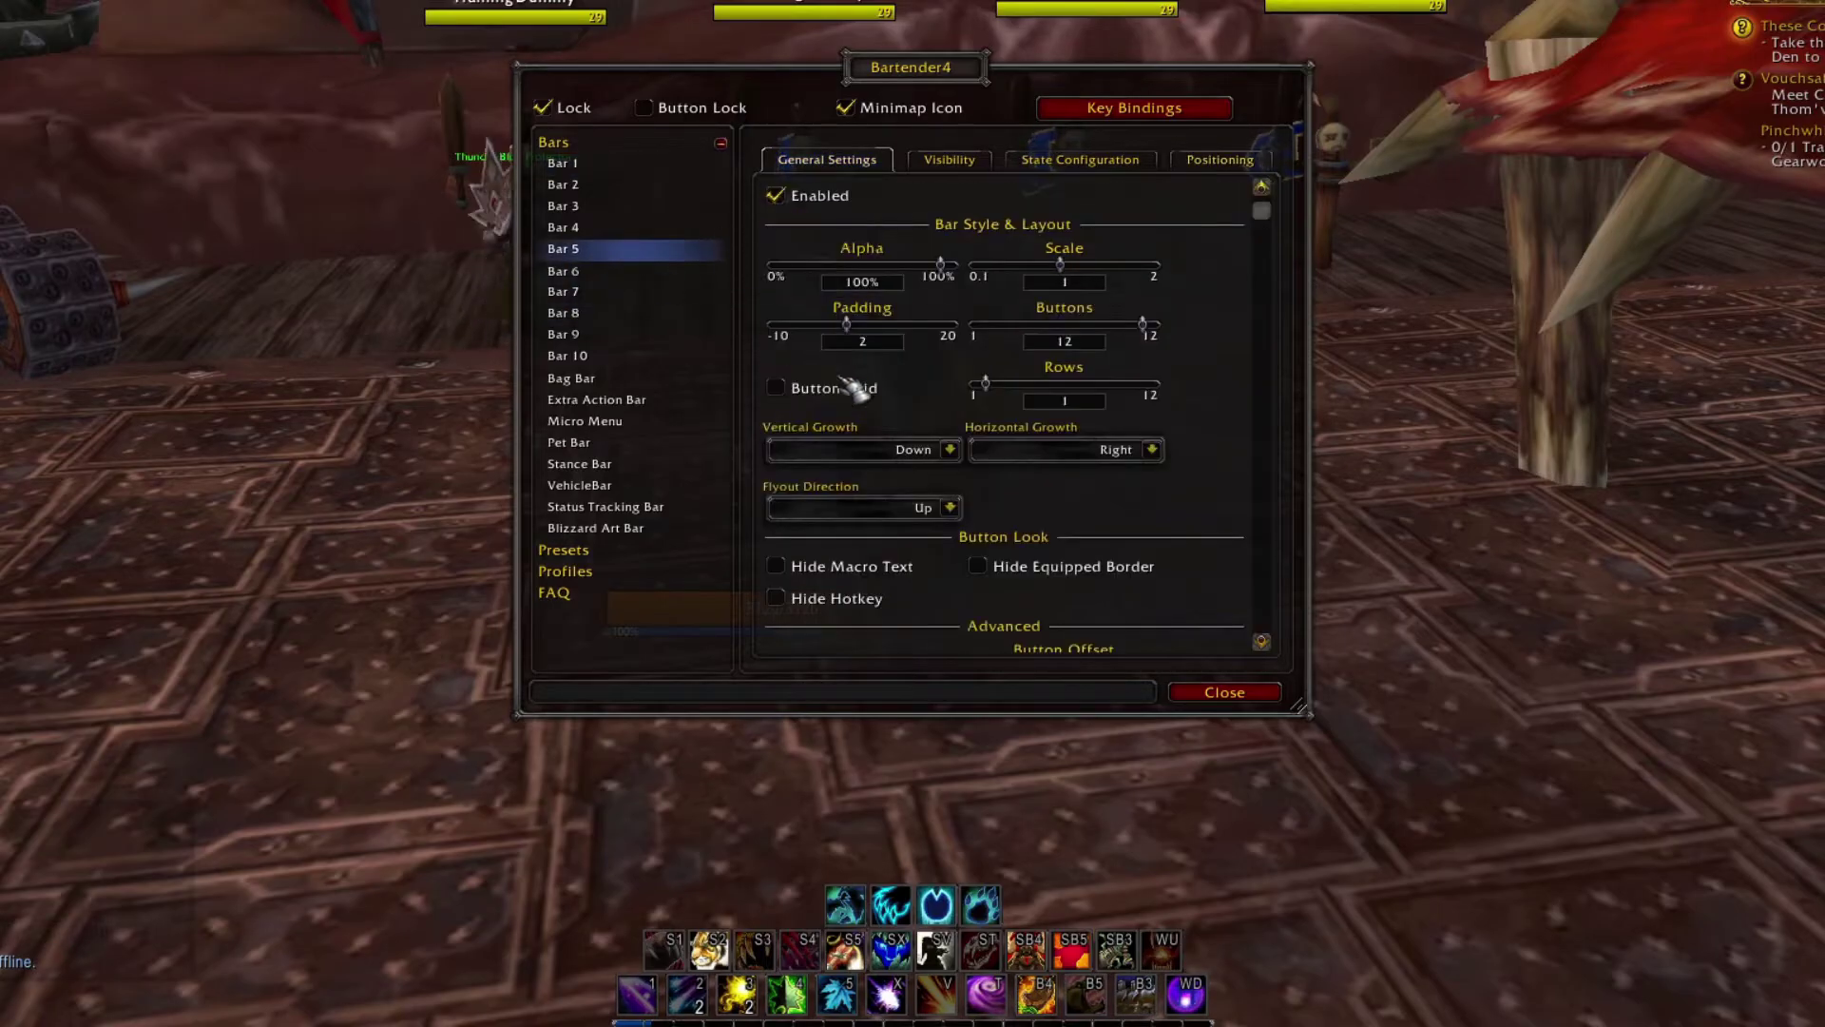
click(1205, 160)
click(922, 369)
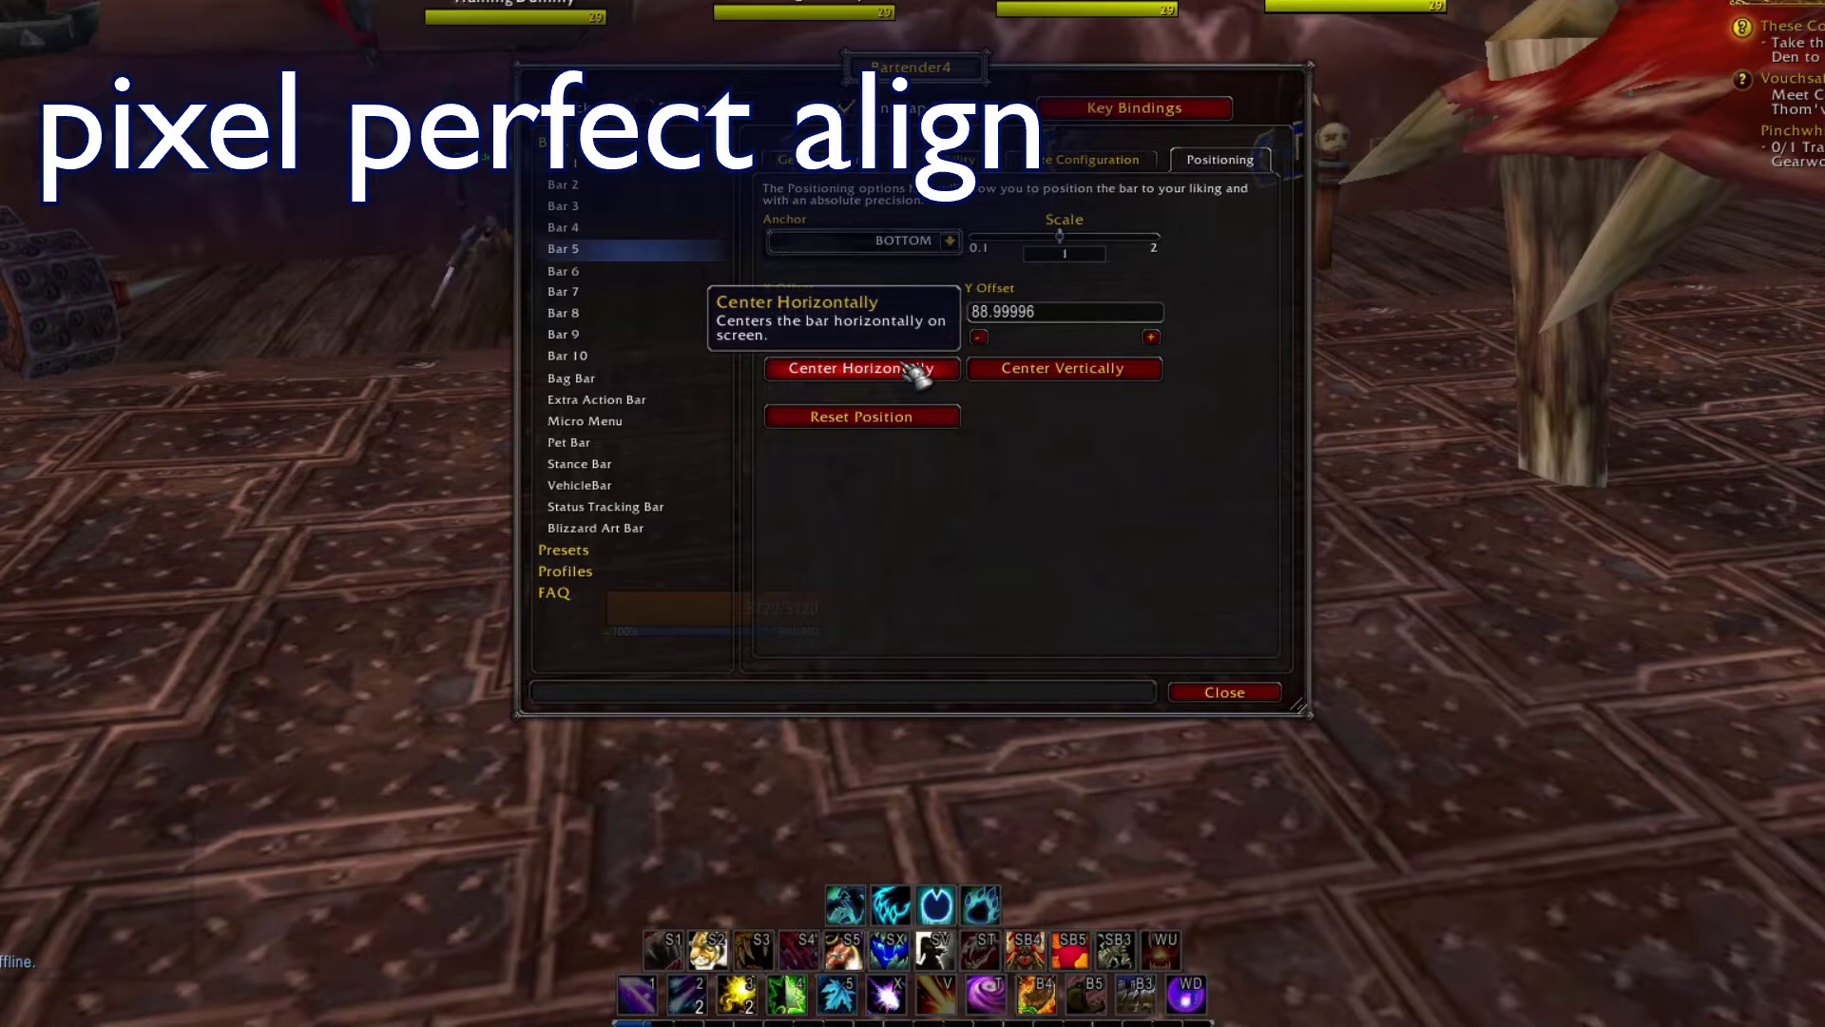
Step: Centre the small Bar 6 horizontally and close the Bartender4 settings
click(663, 273)
click(1219, 162)
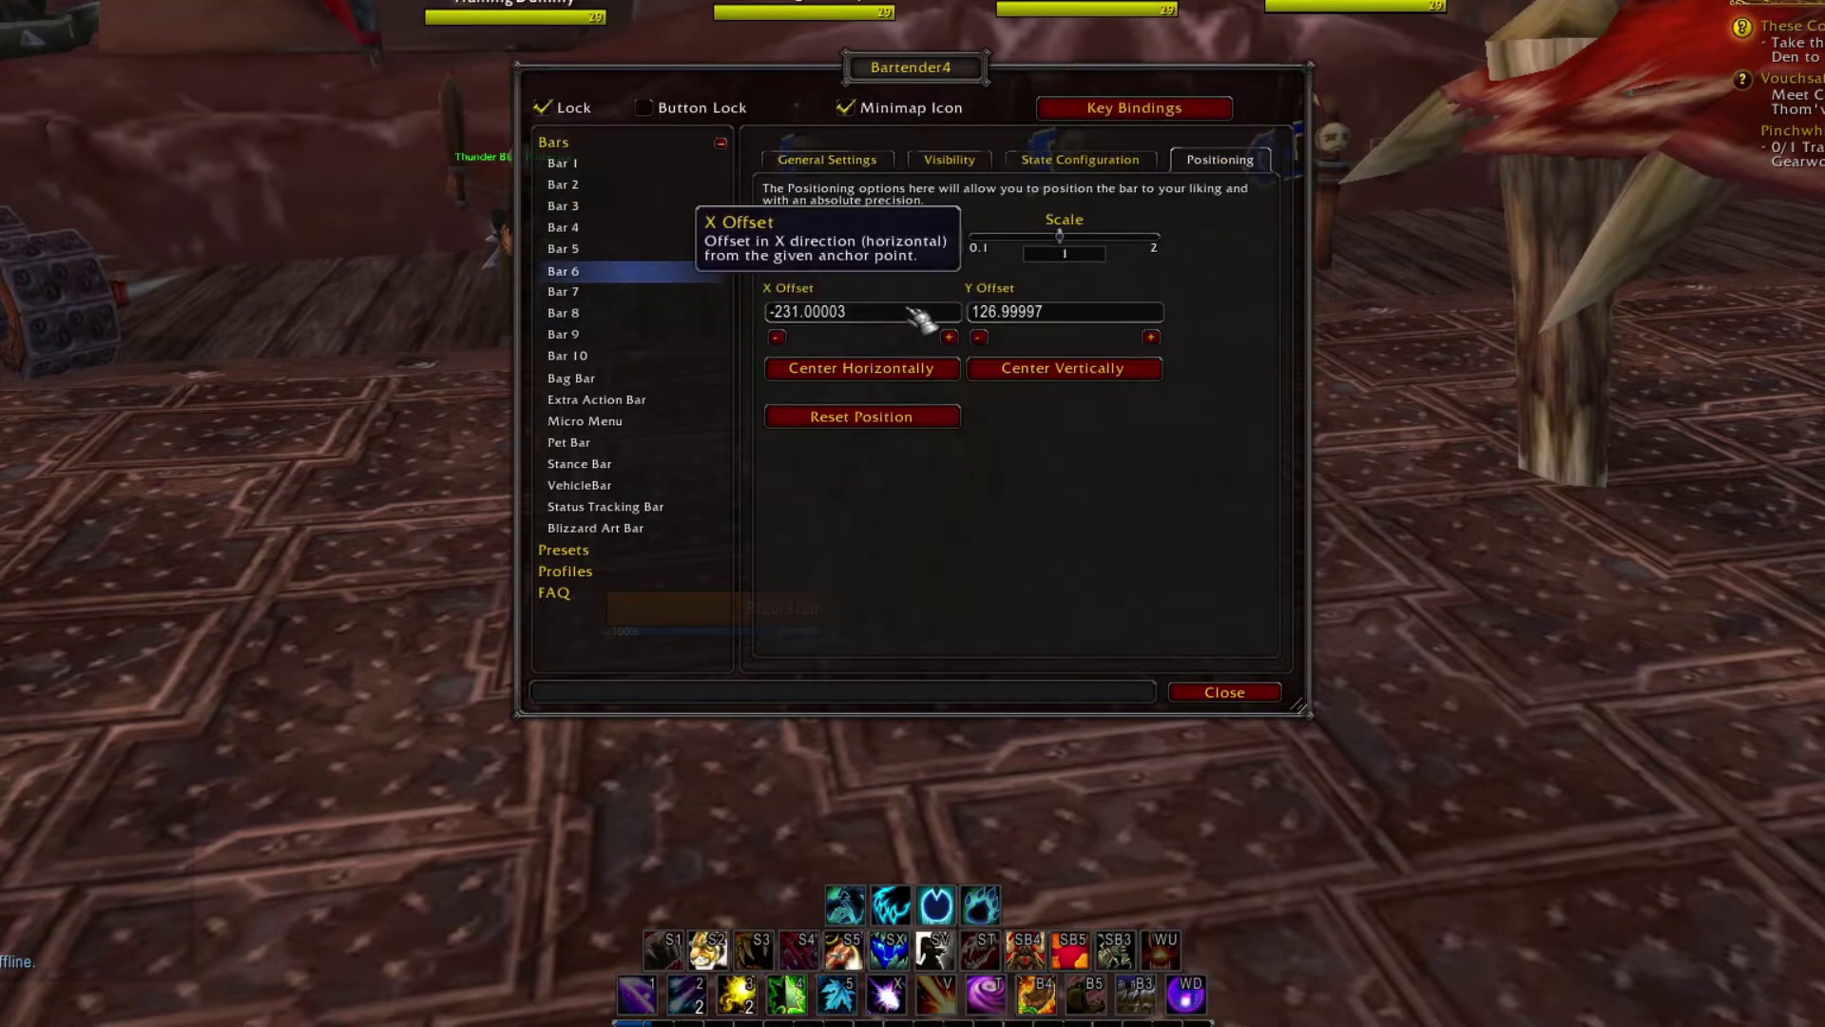
click(881, 373)
click(1227, 692)
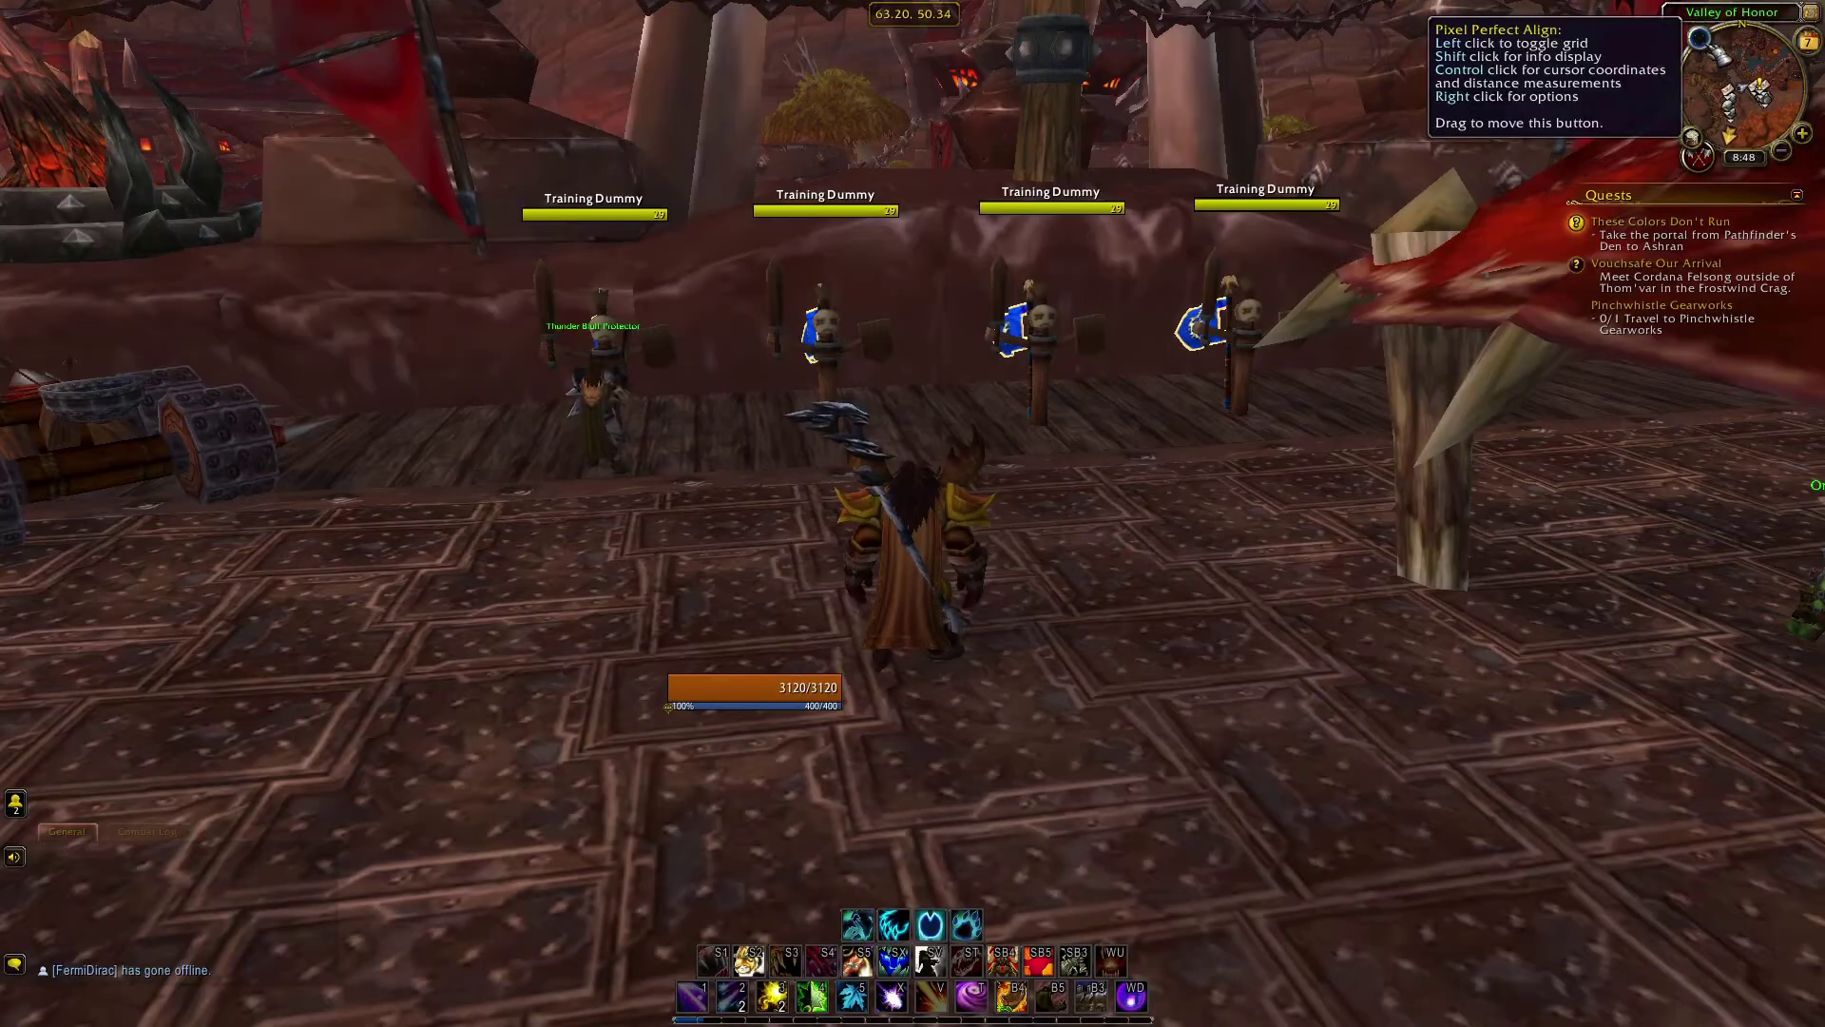
Step: Turn on the PixelPerfectAlign grid and apply a shorter grid line length
click(1701, 42)
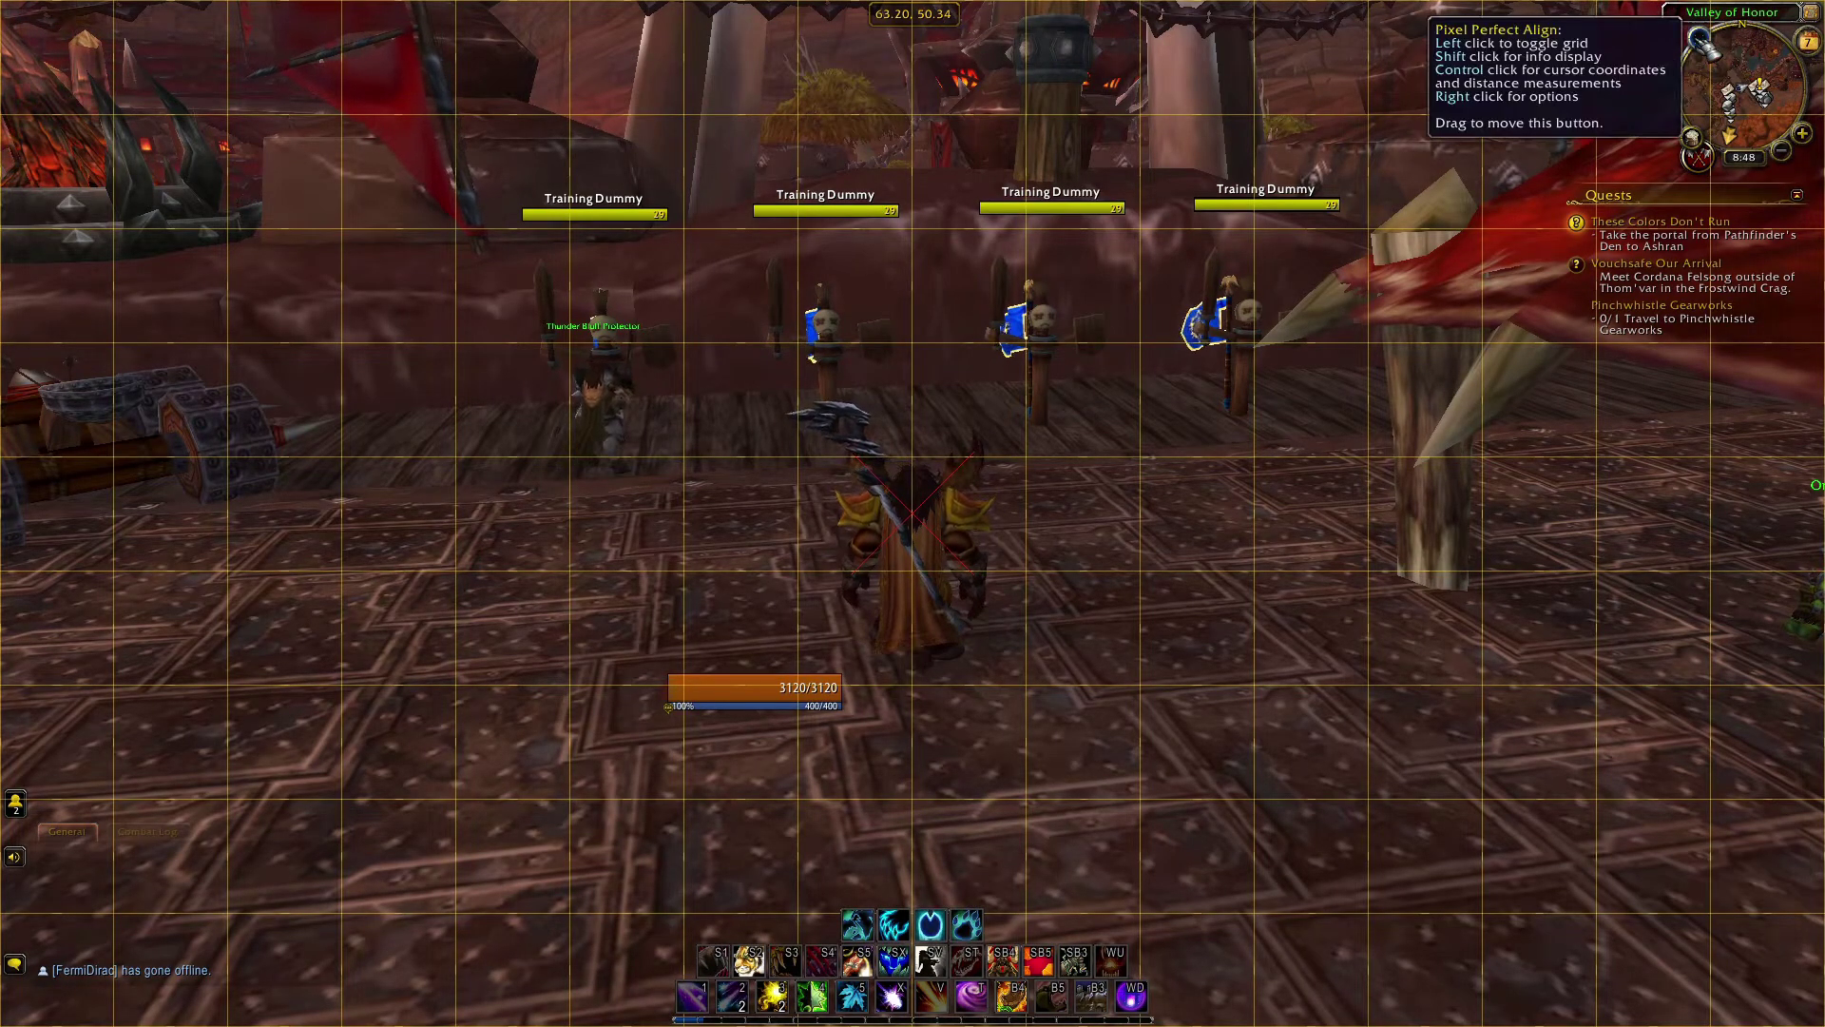
right_click(1699, 40)
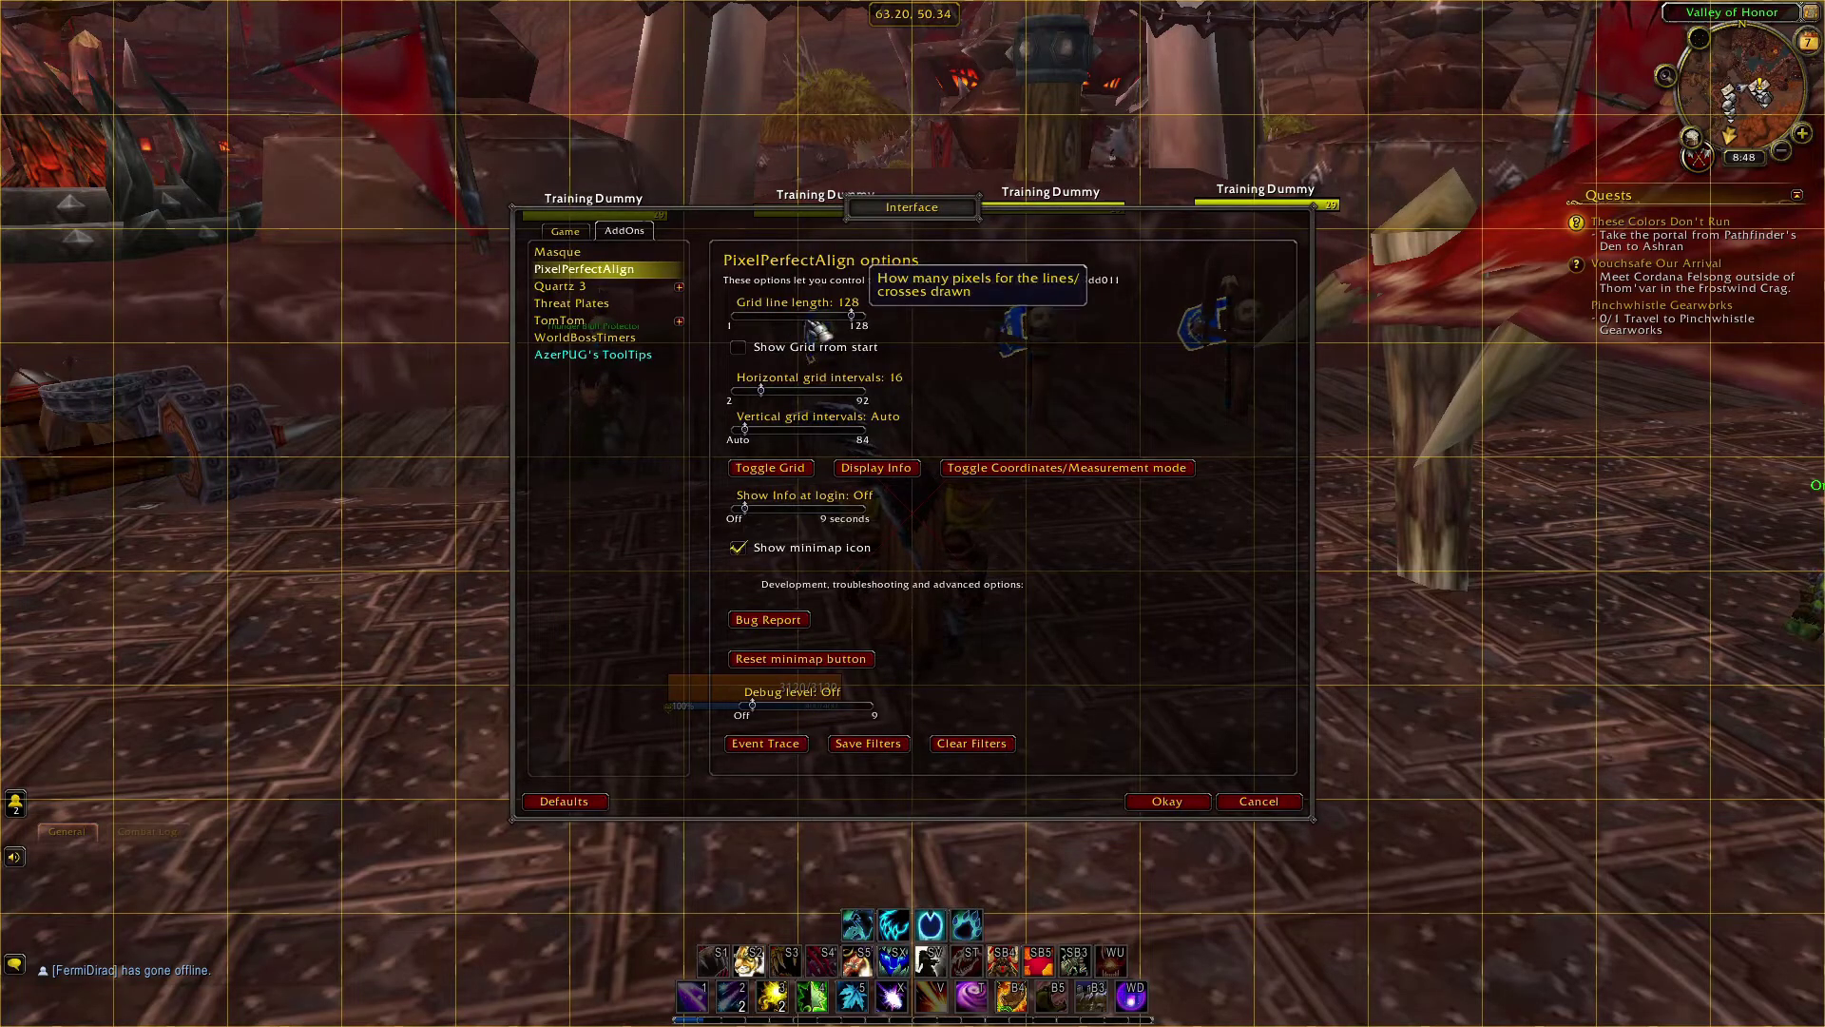
click(1167, 801)
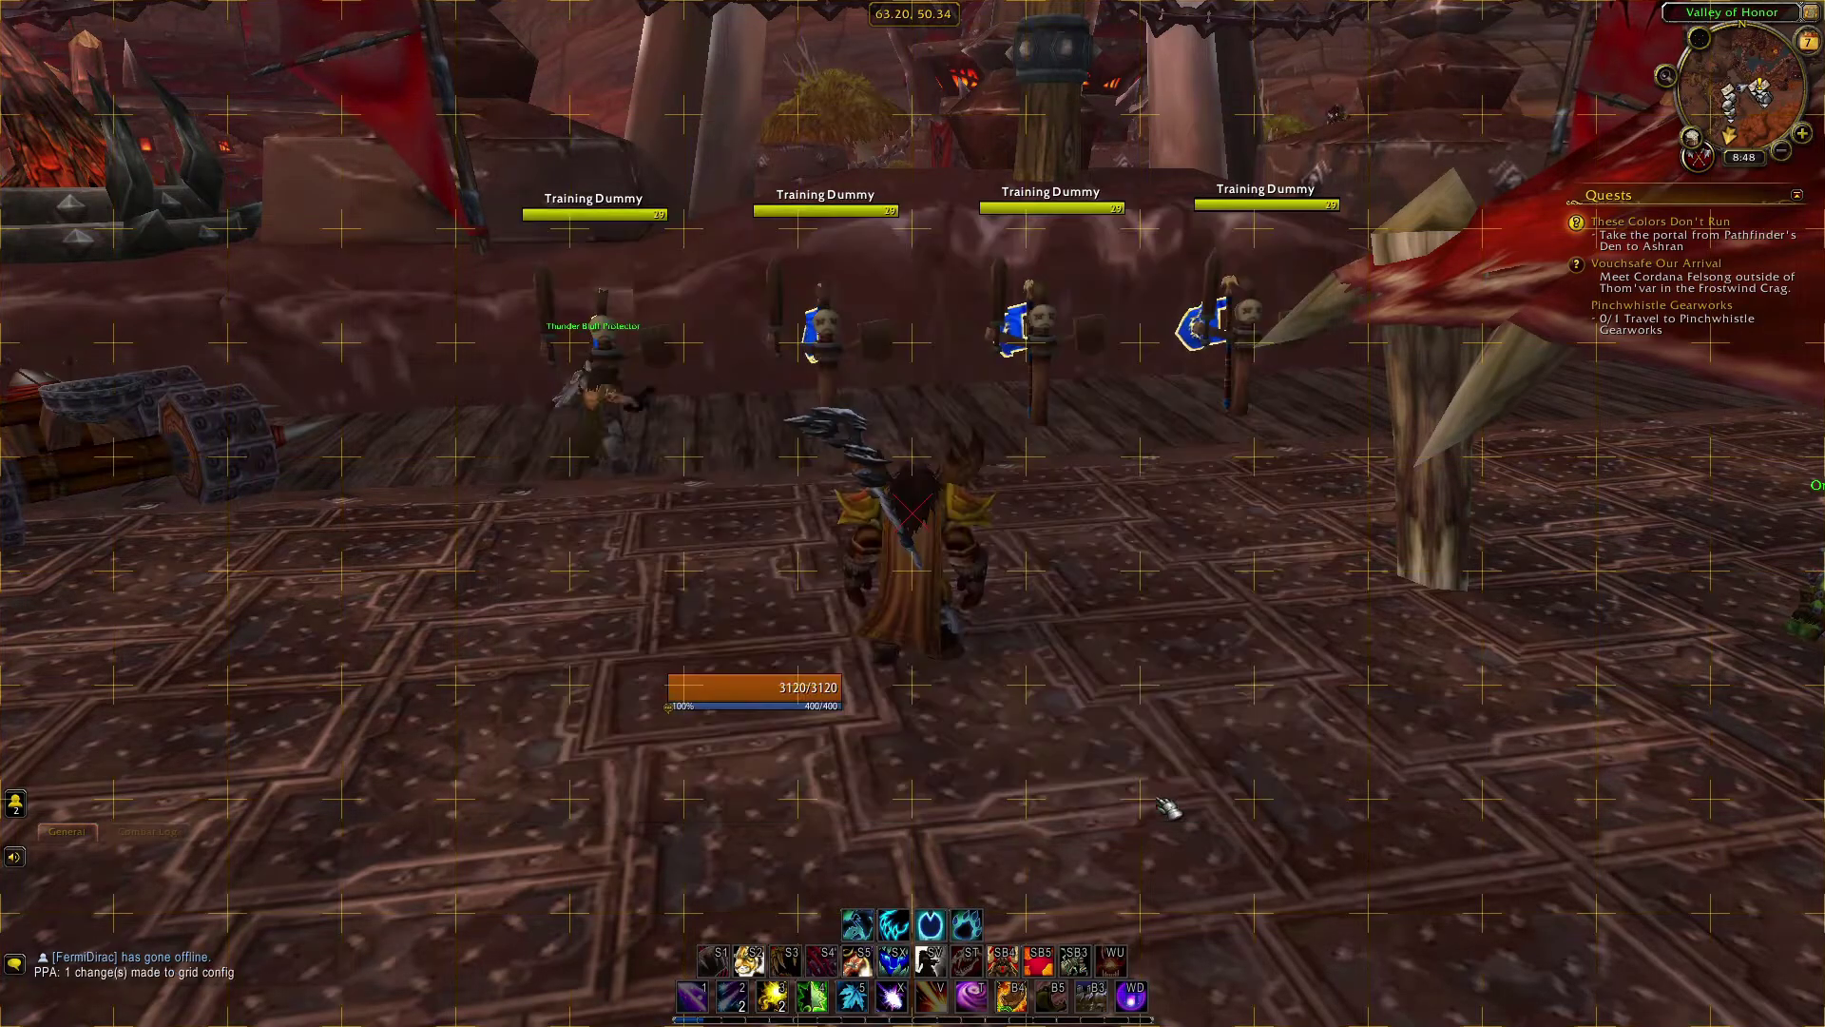
Step: Restore full-length grid lines, turn the grid off, and reopen Bartender4 with /bt
right_click(1699, 40)
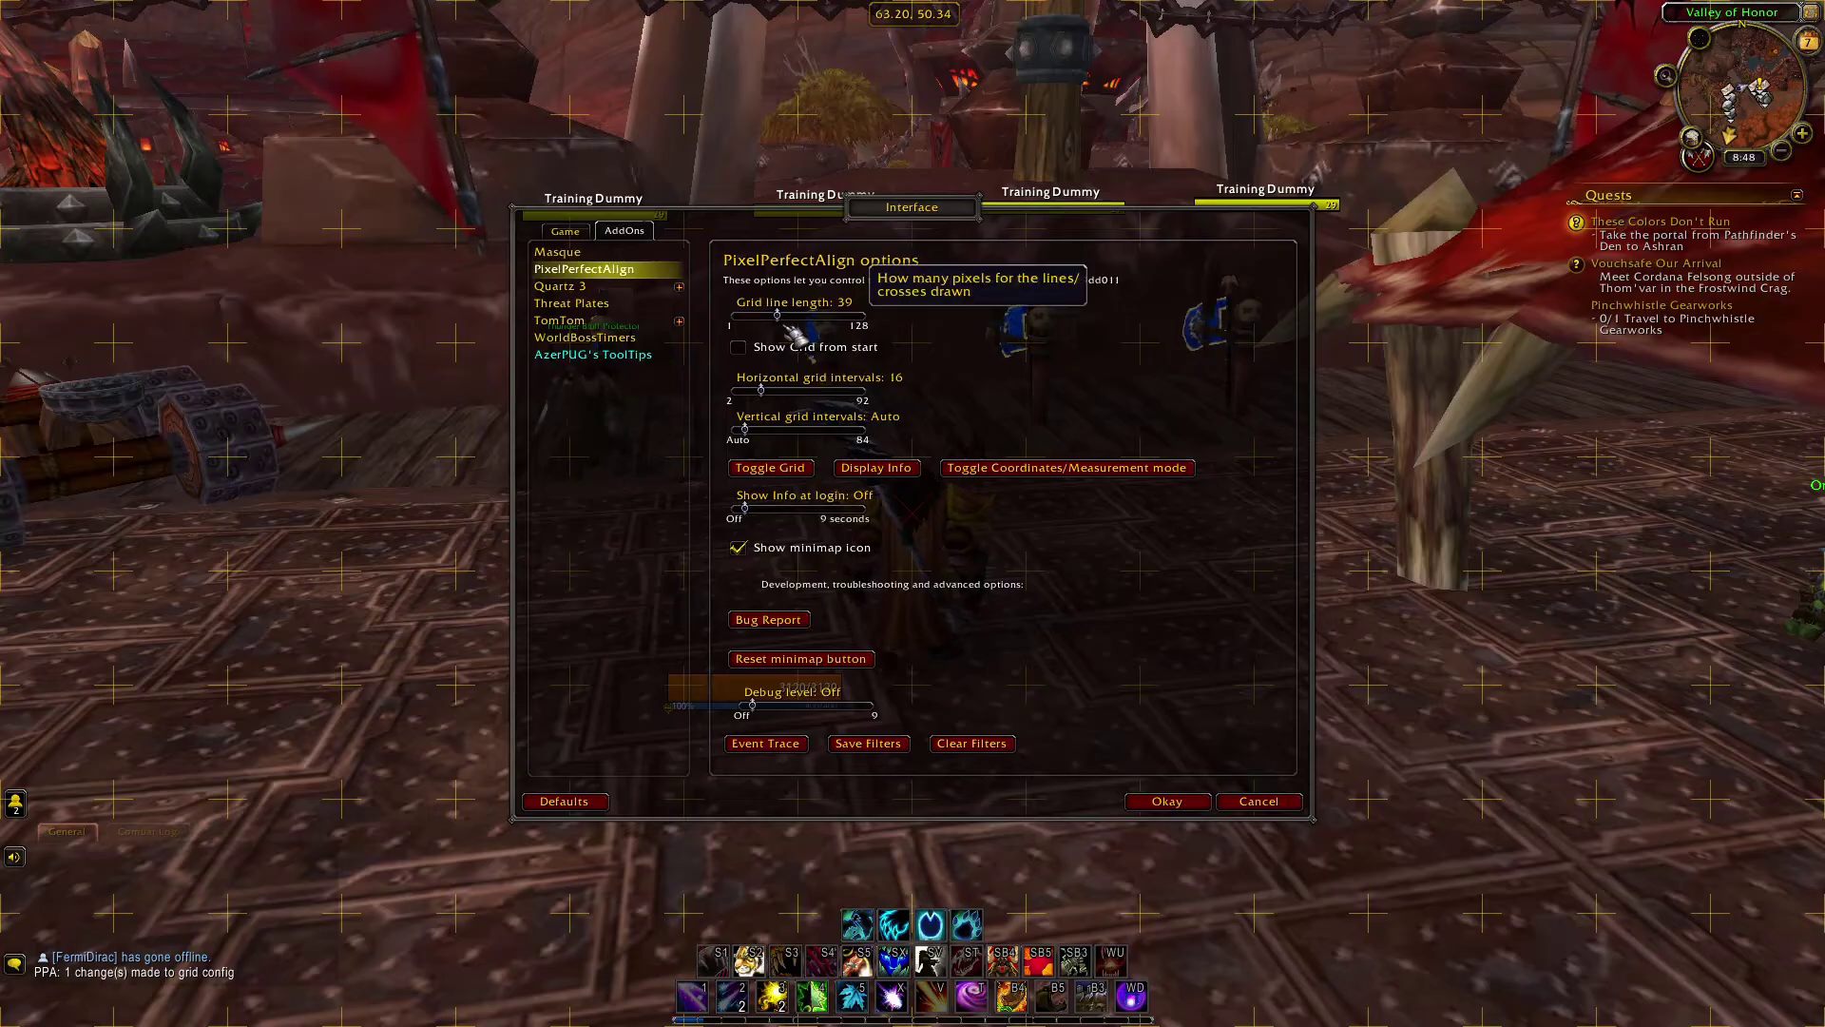
click(1146, 803)
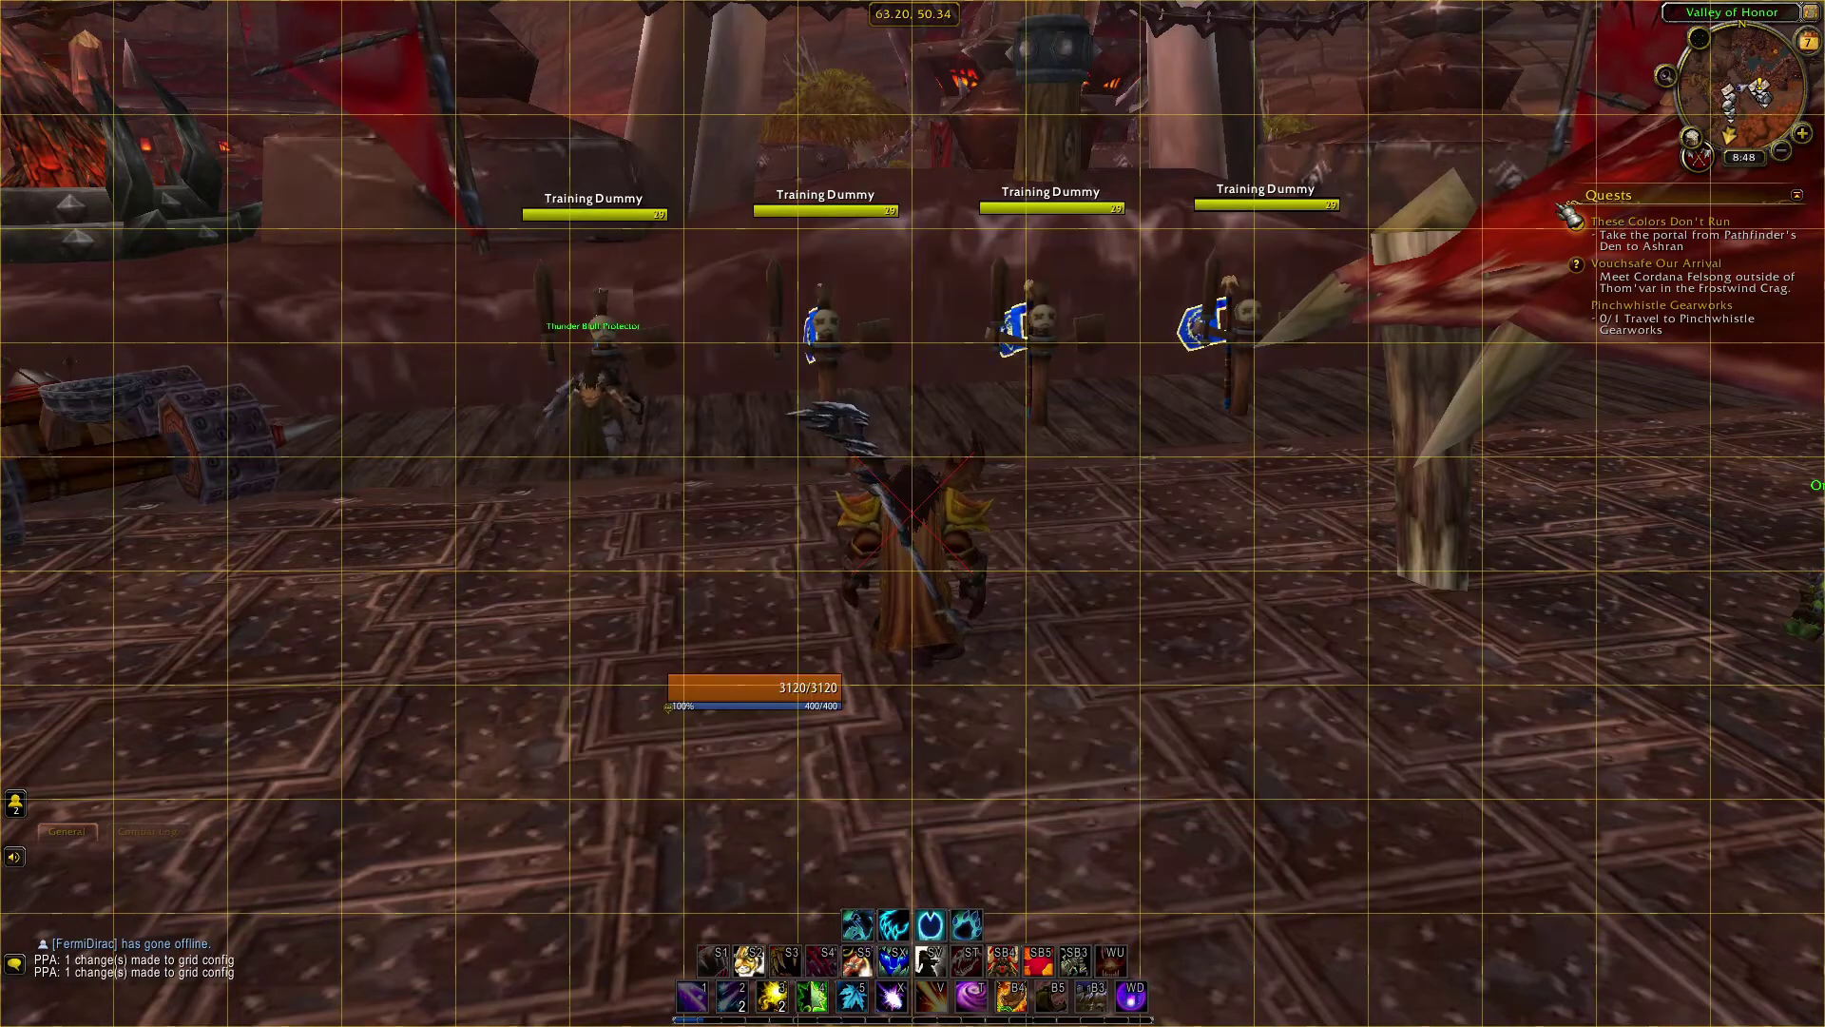
click(1699, 40)
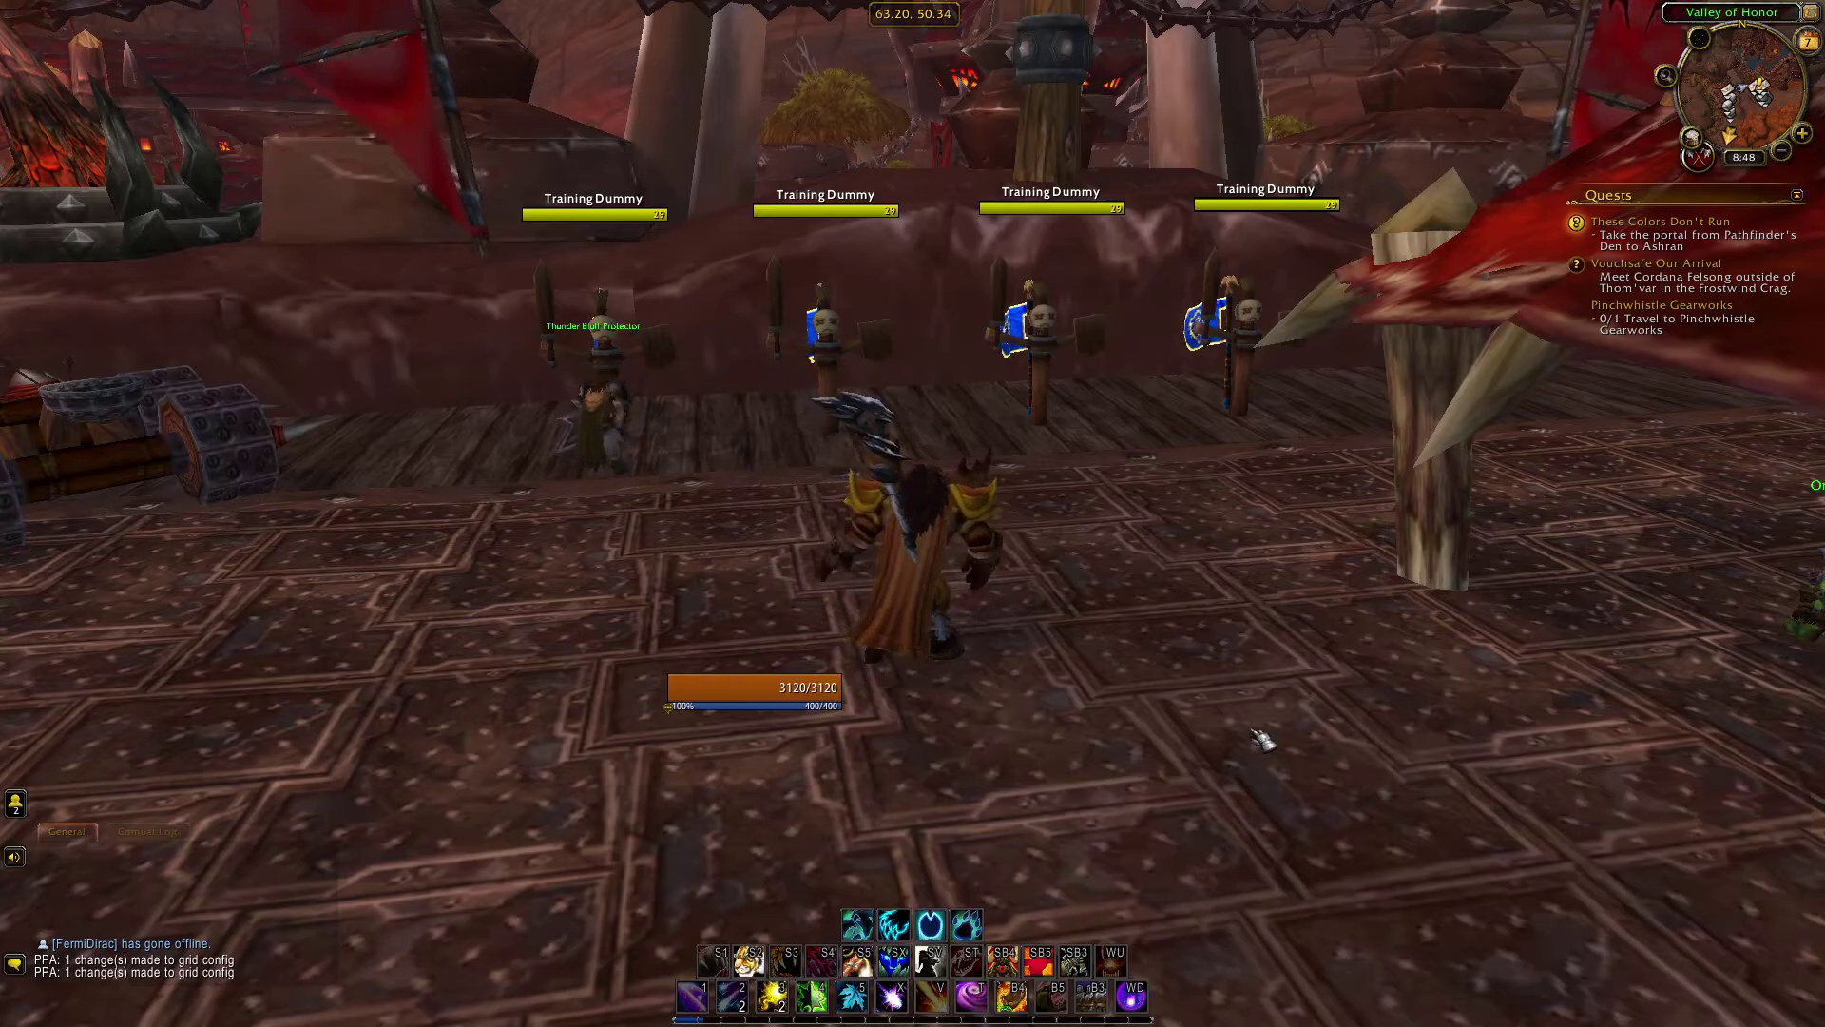
text(/bt)
key(Return)
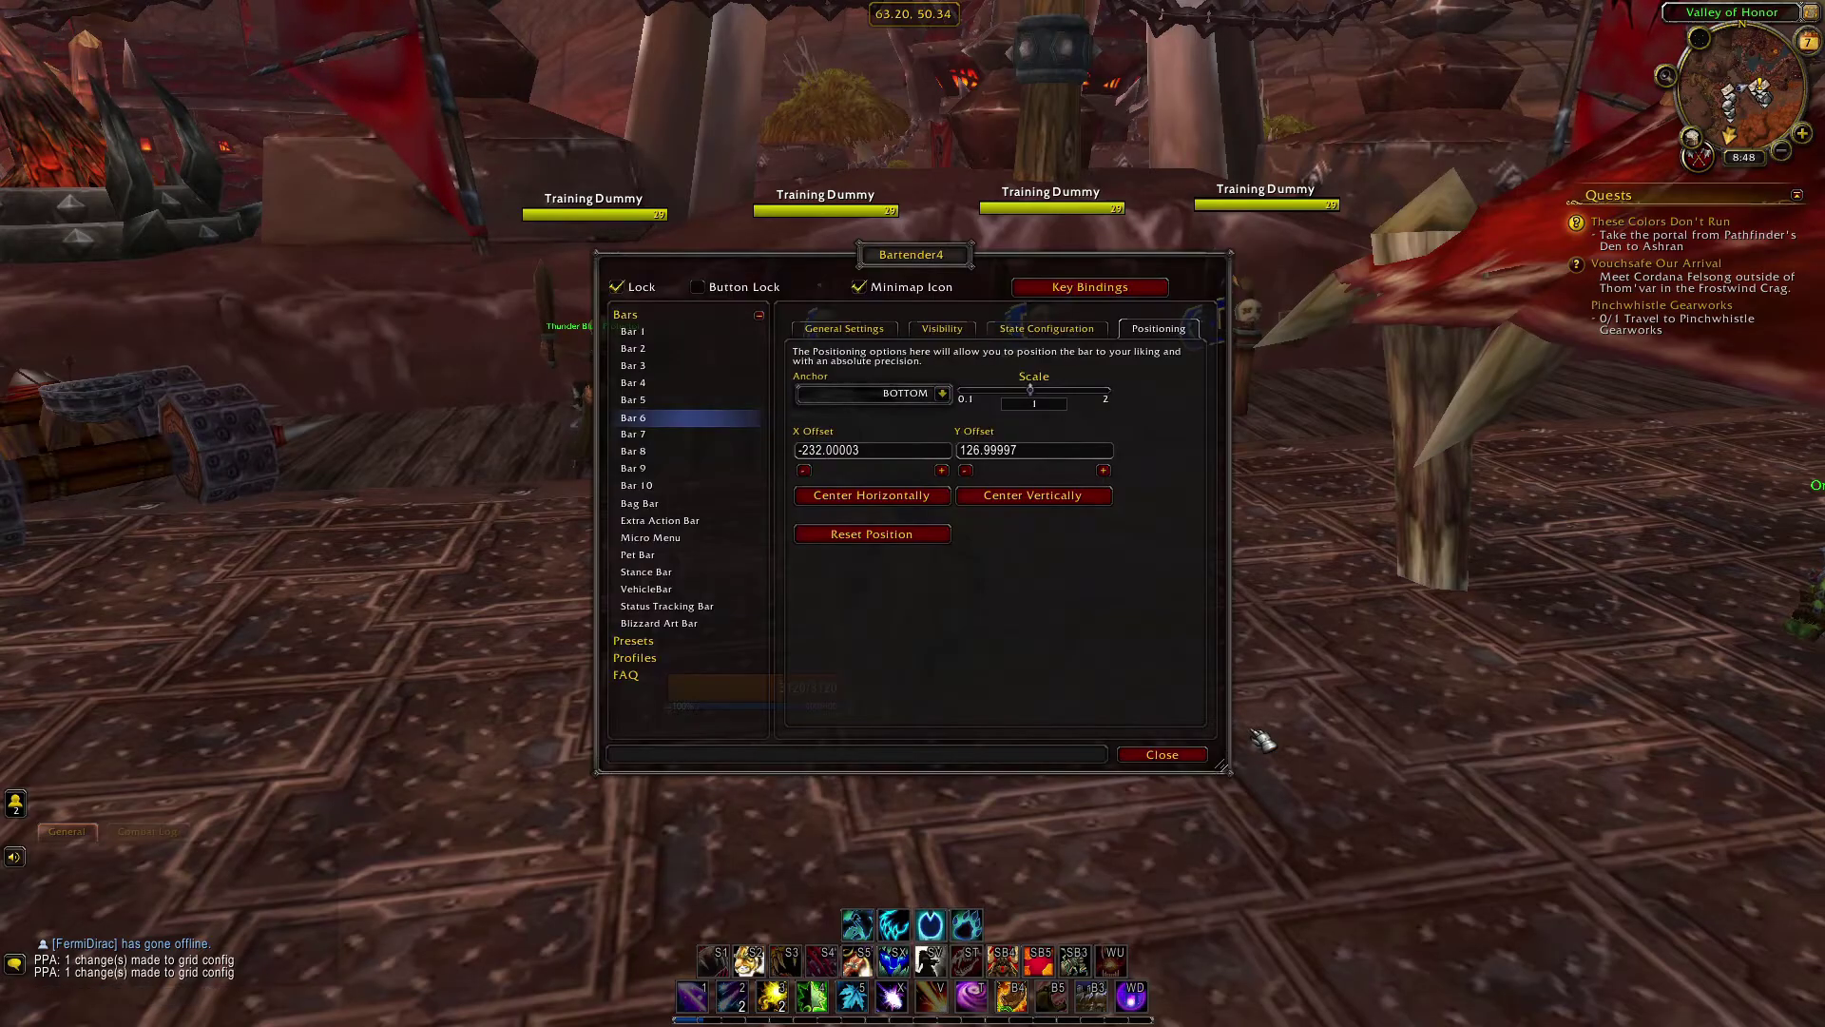
Step: Reduce Bar 1's button padding and centre it horizontally
click(632, 333)
click(839, 329)
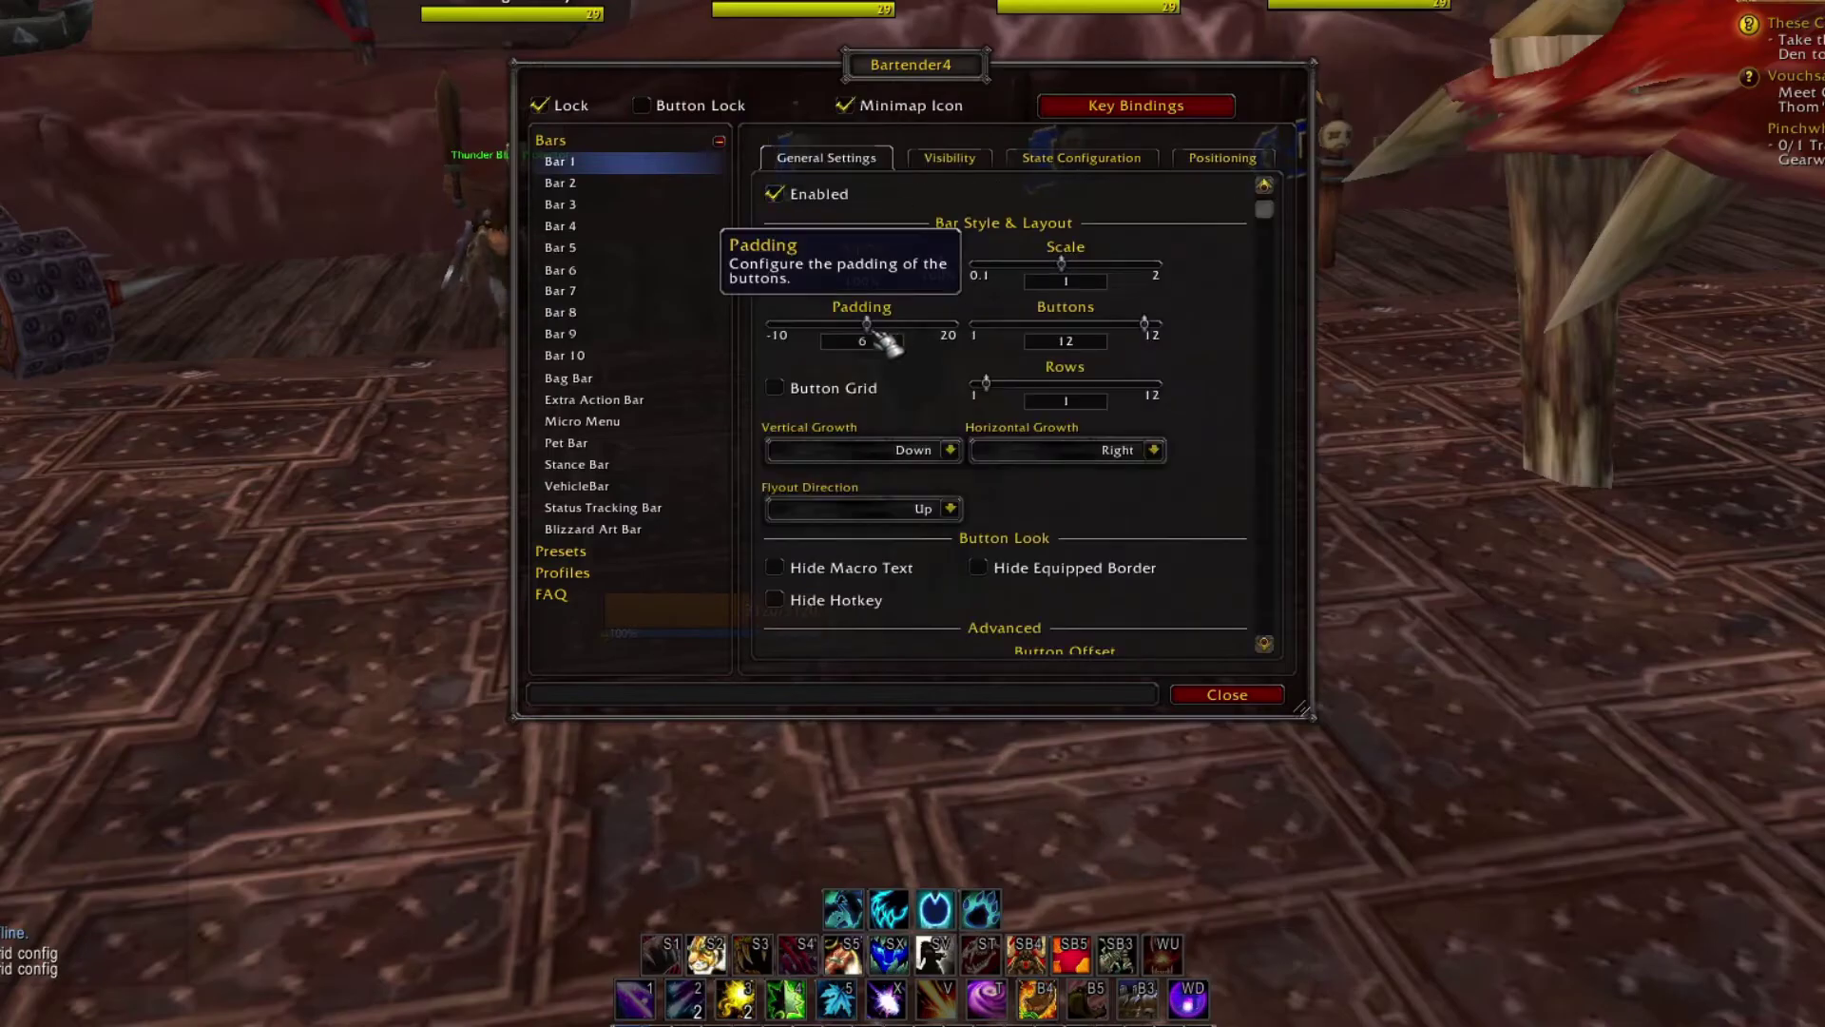
drag(884, 342, 852, 359)
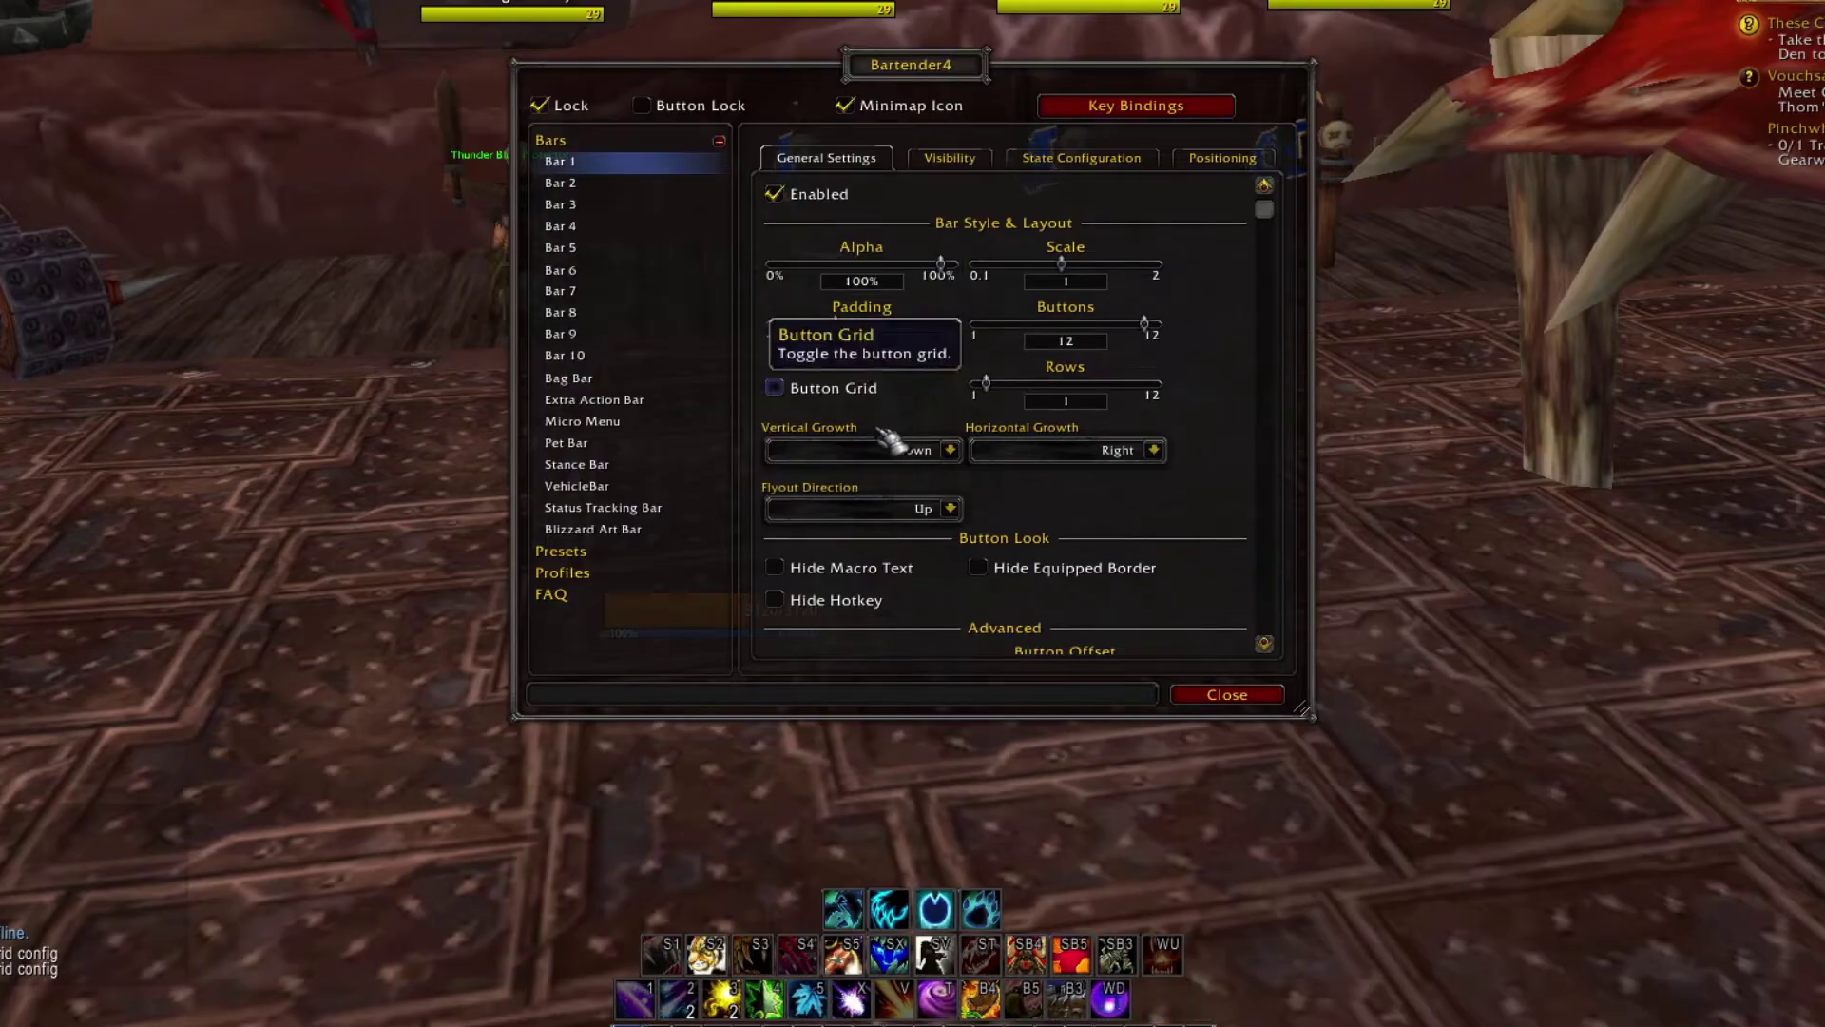
click(1221, 159)
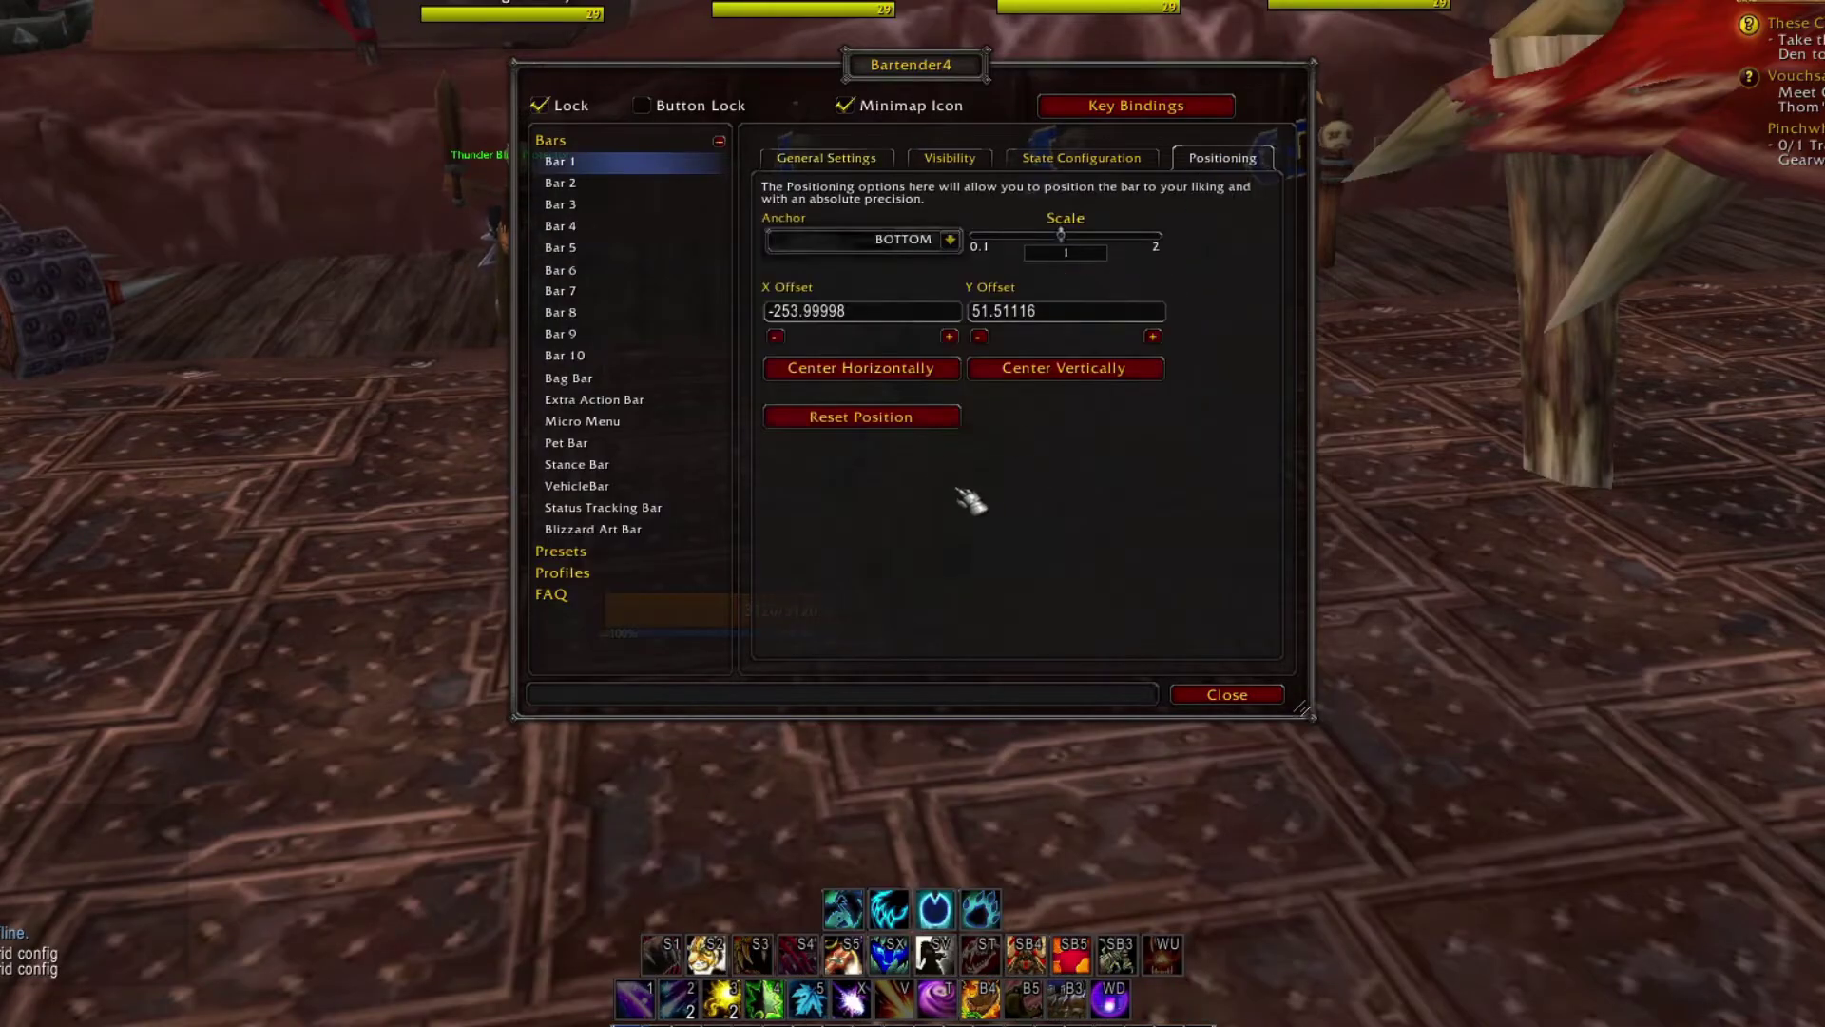
click(908, 371)
Step: Reduce Bar 5's button padding and centre it horizontally
click(580, 249)
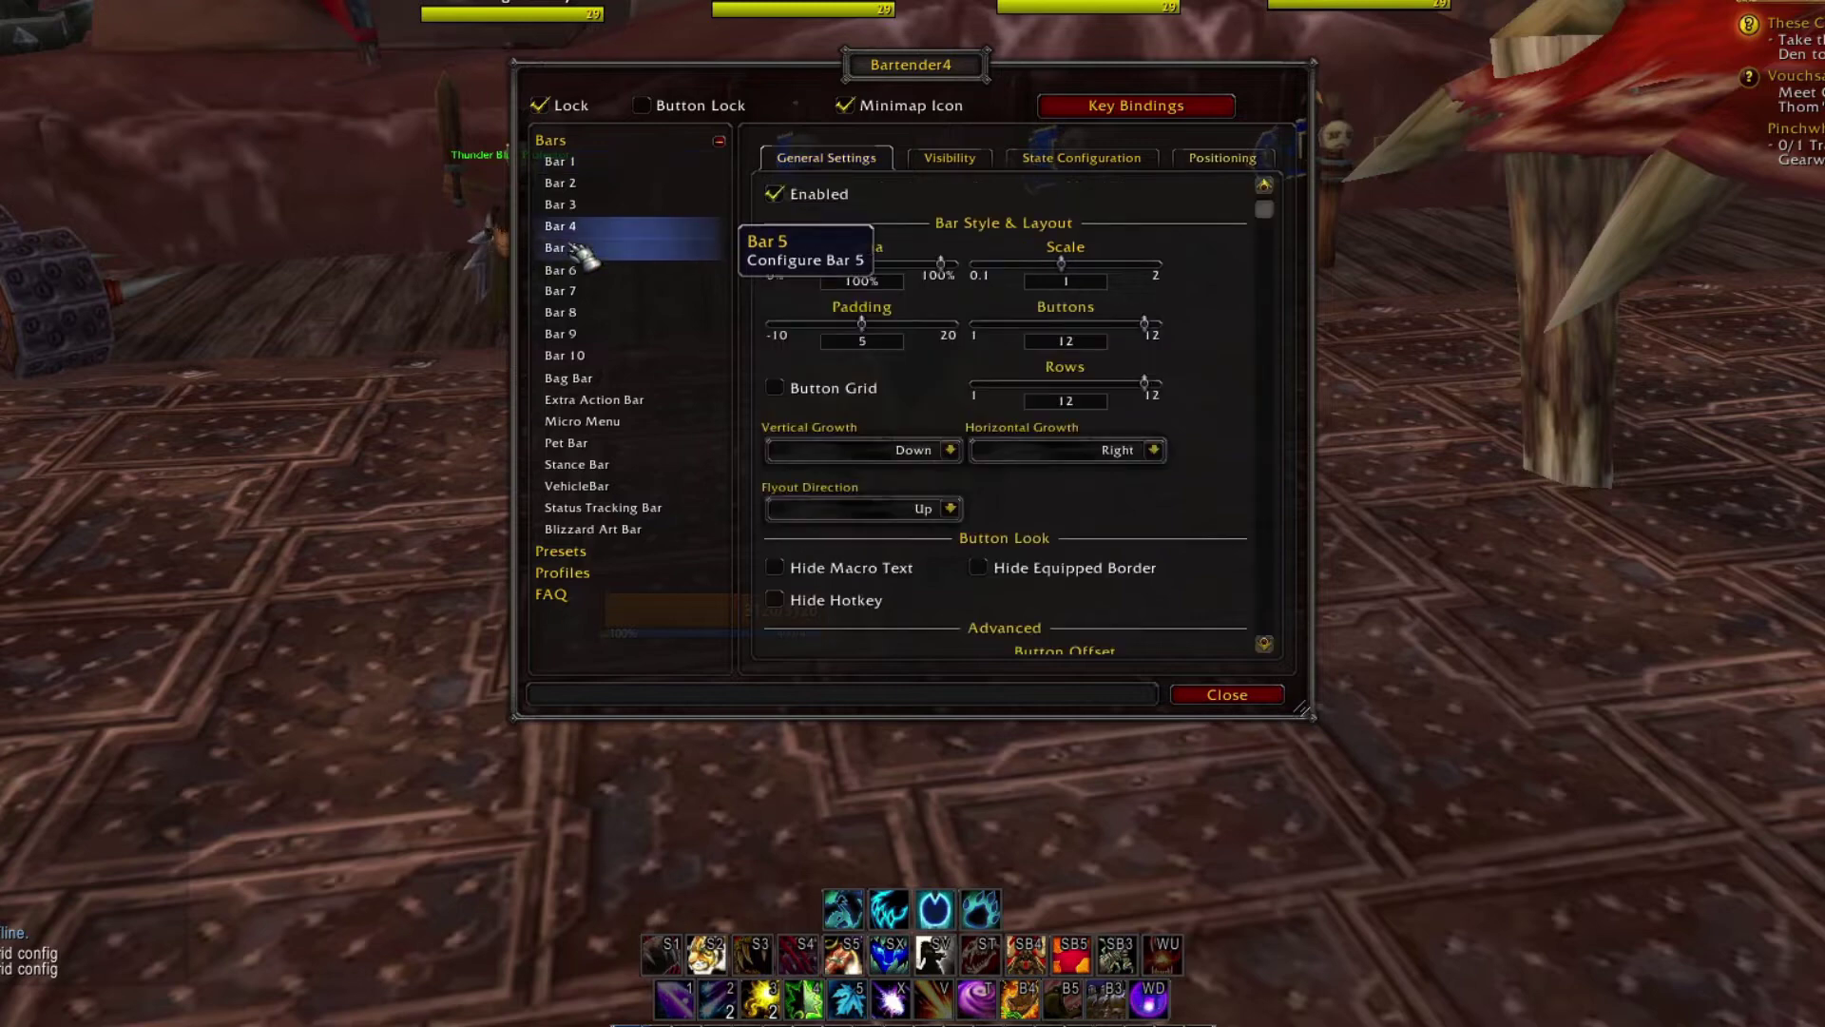
click(832, 158)
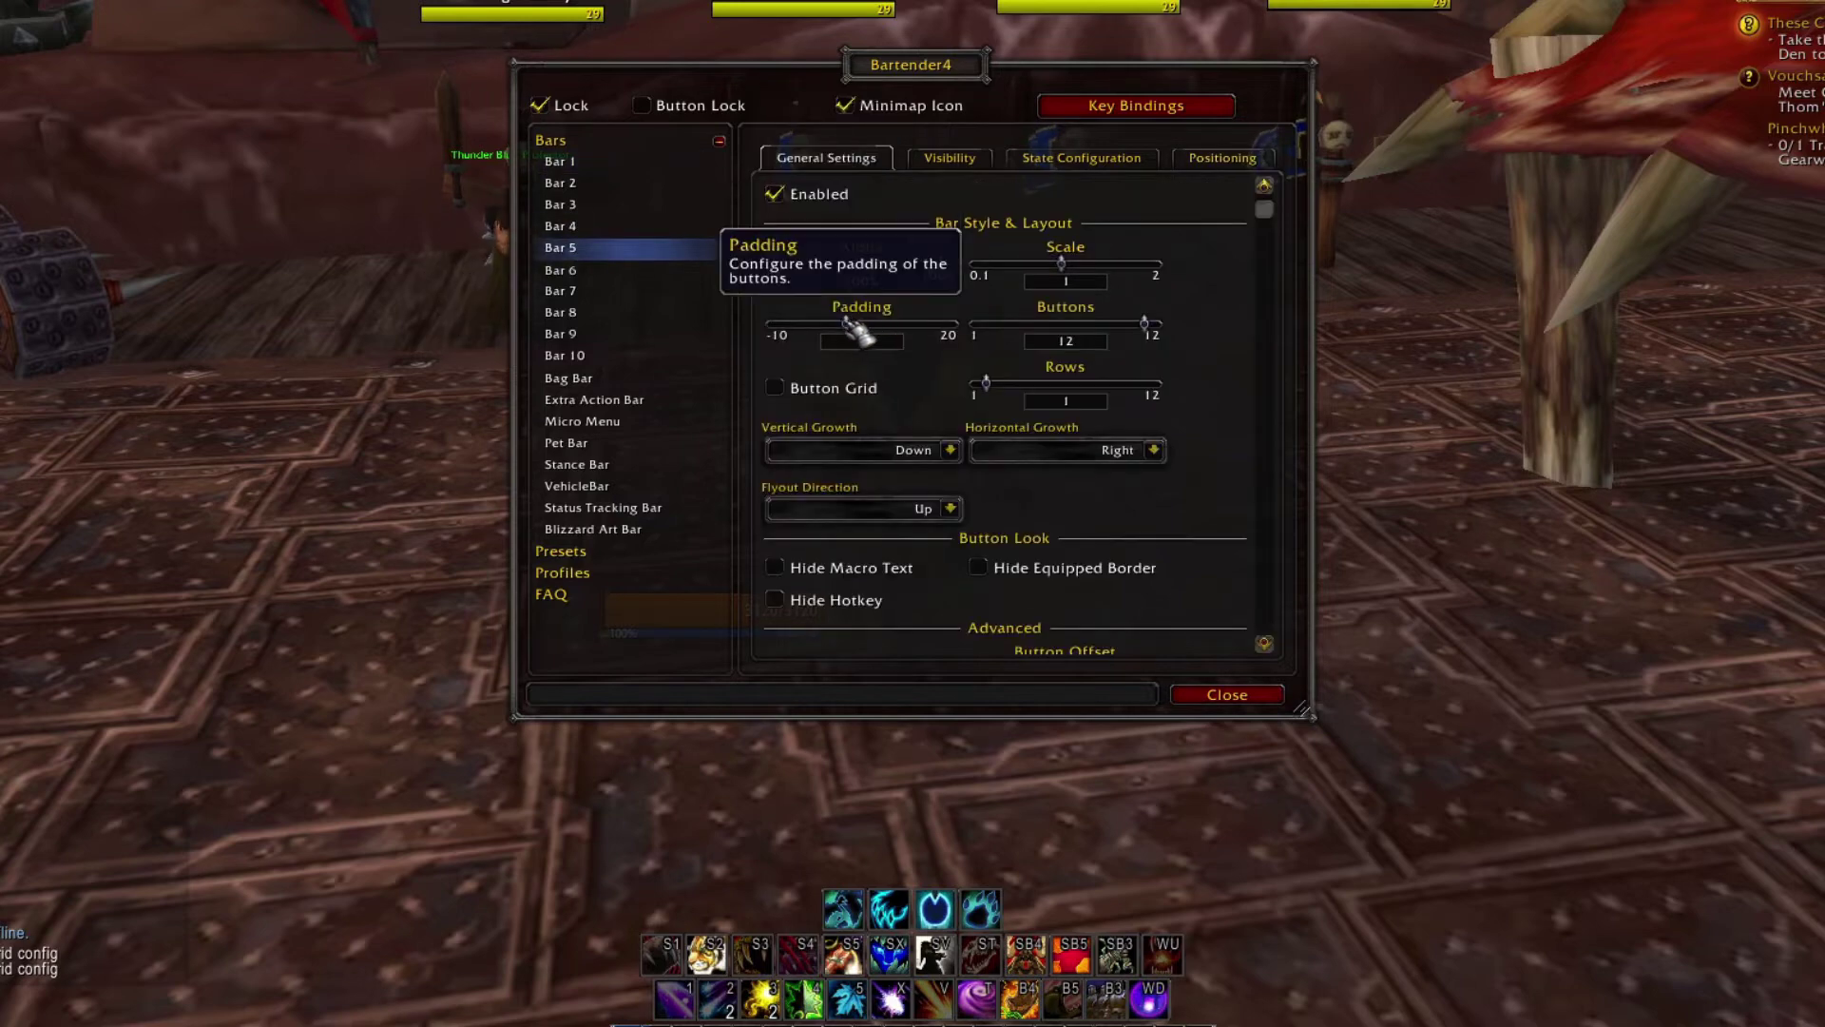
drag(856, 328, 854, 344)
click(1221, 159)
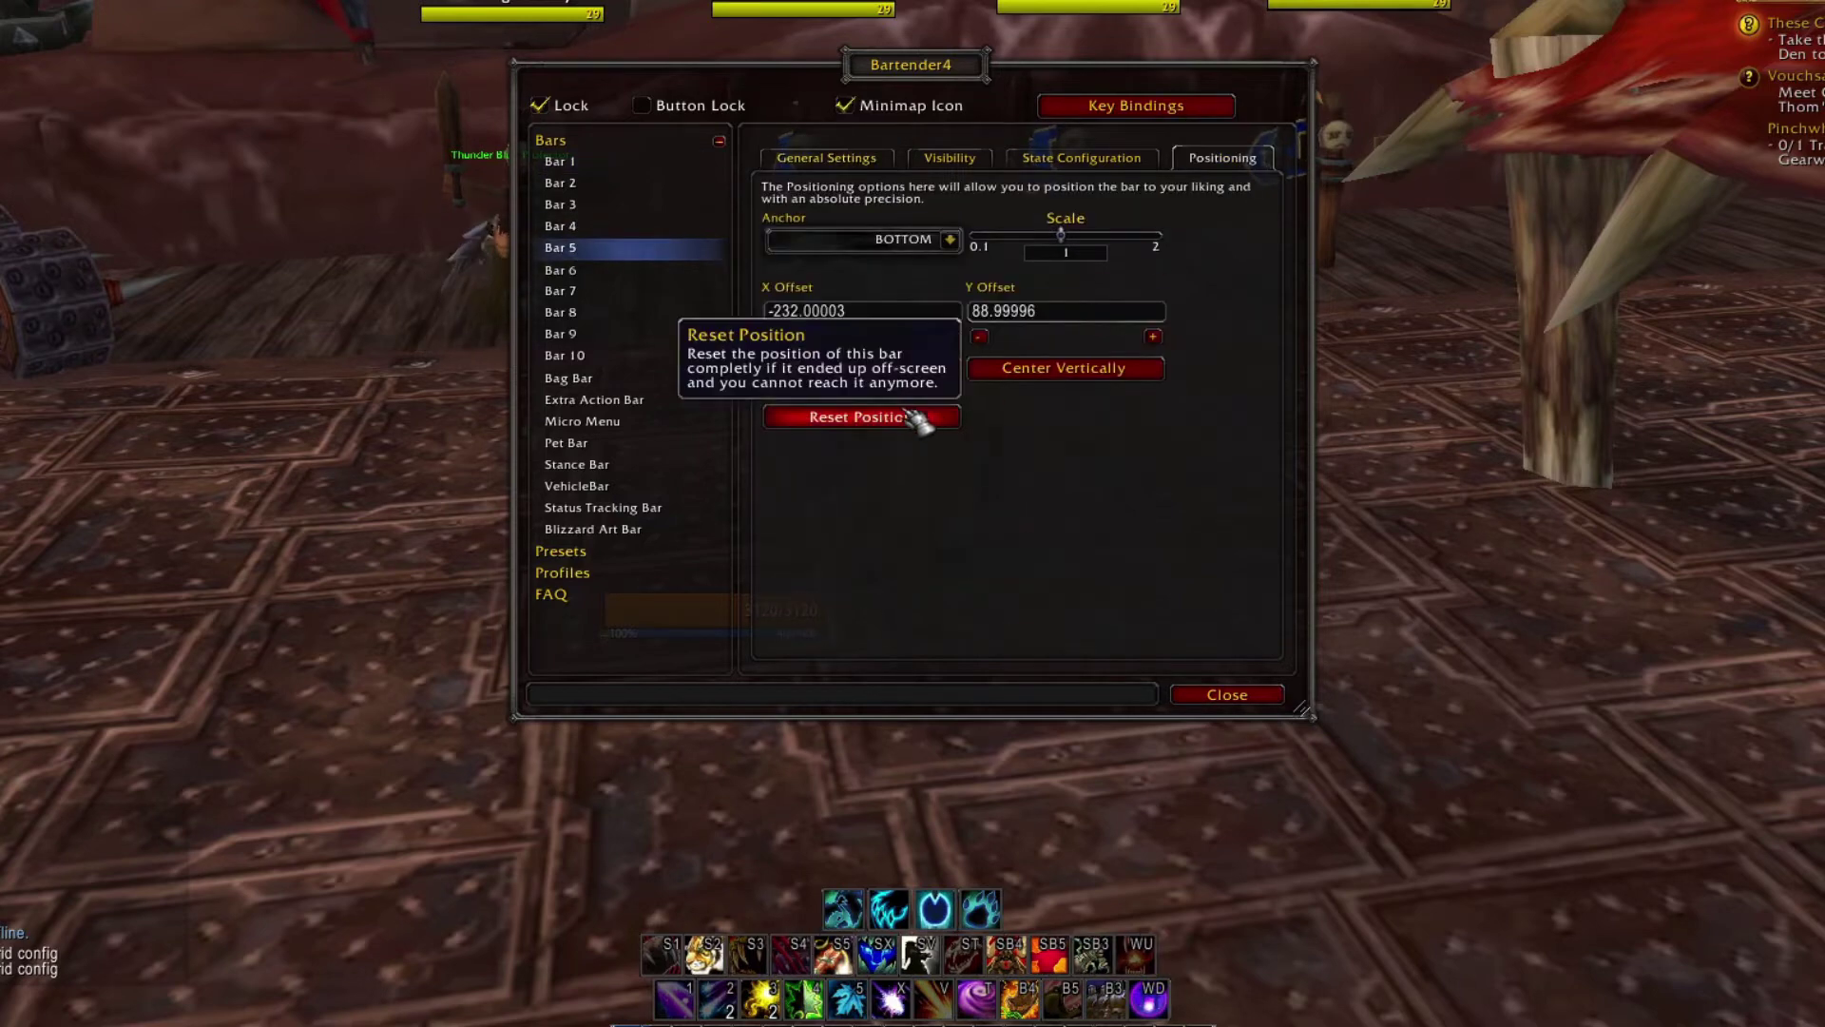
click(919, 371)
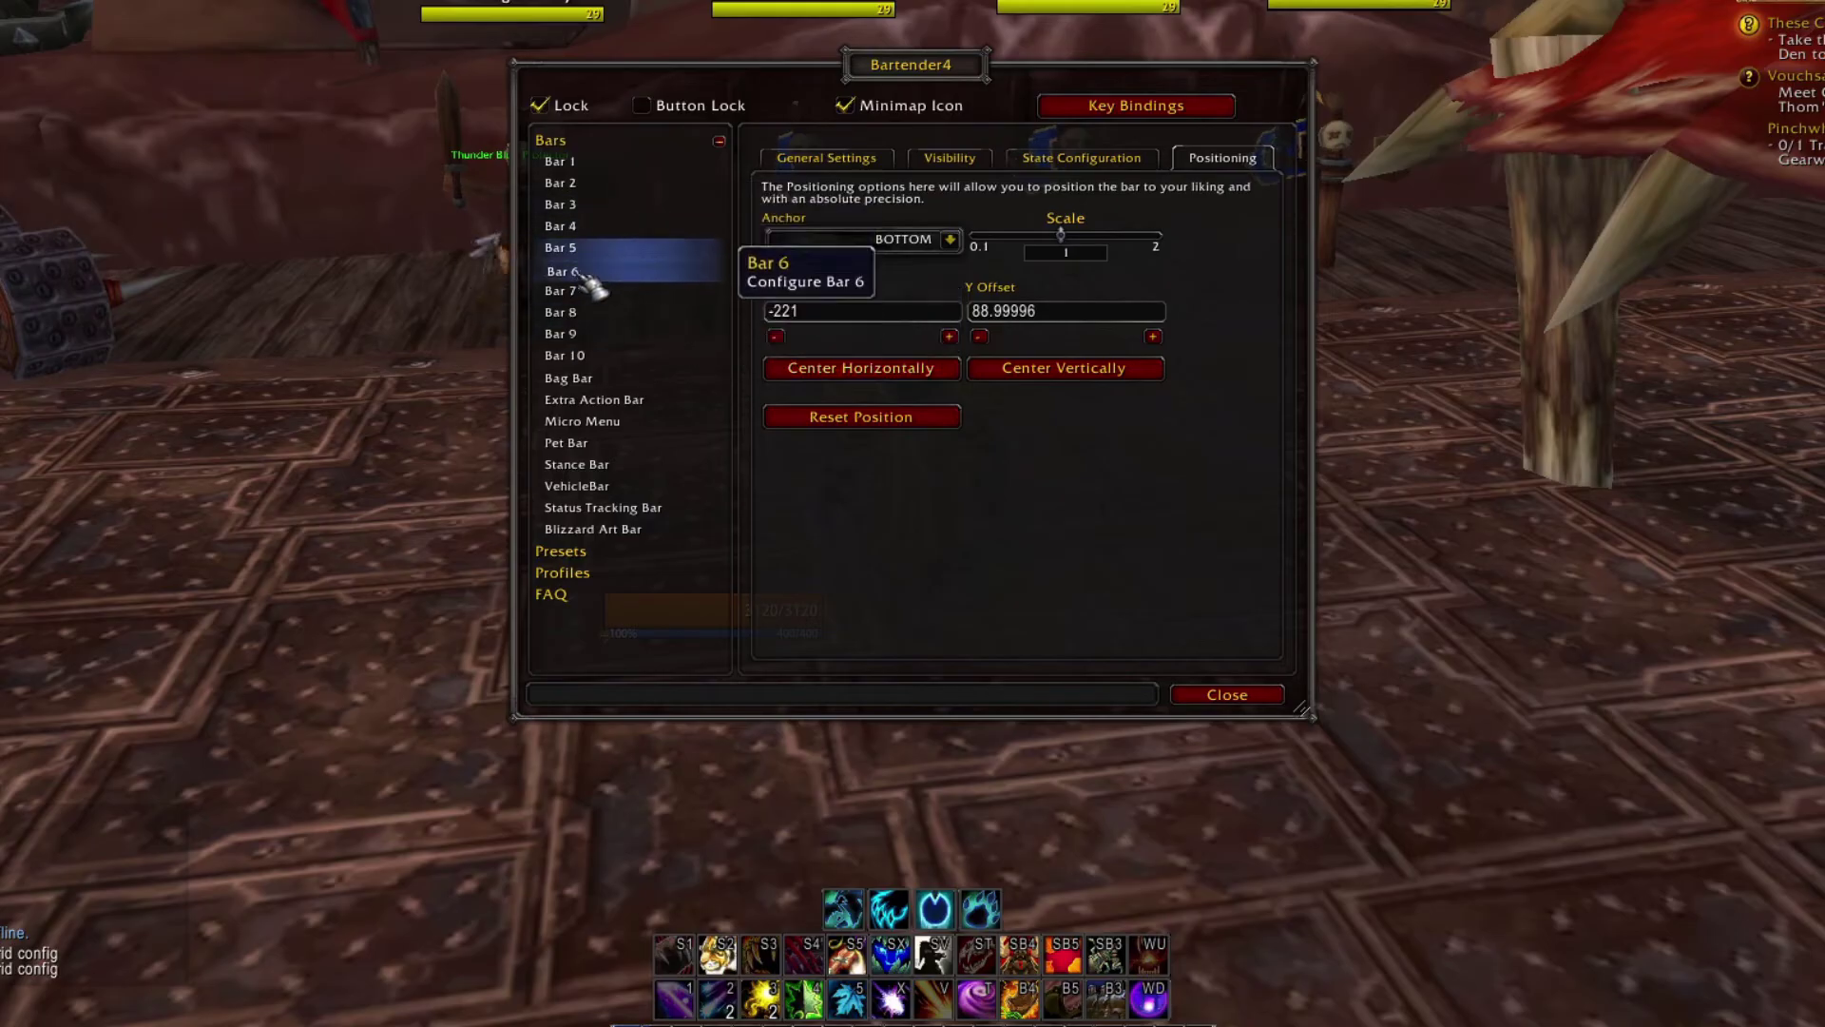
Step: Cut Bar 6's button padding to almost nothing and centre it horizontally
click(575, 272)
click(819, 157)
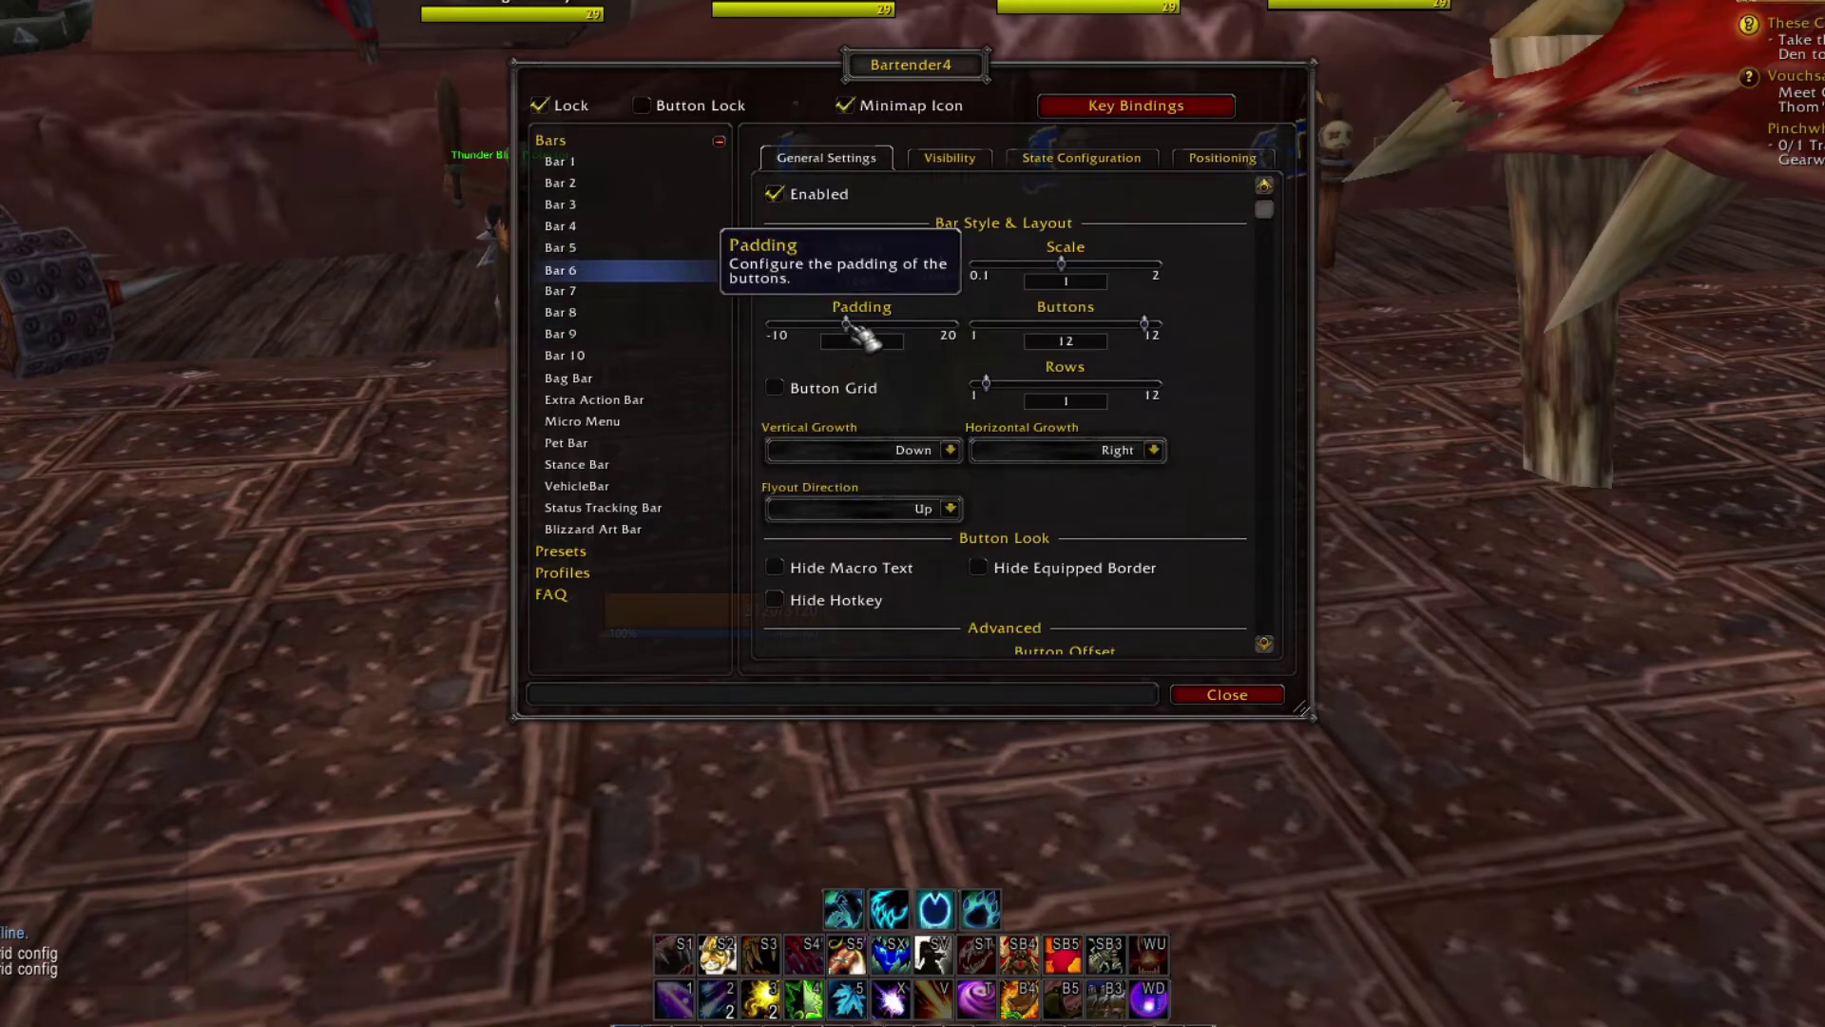
drag(847, 321, 843, 342)
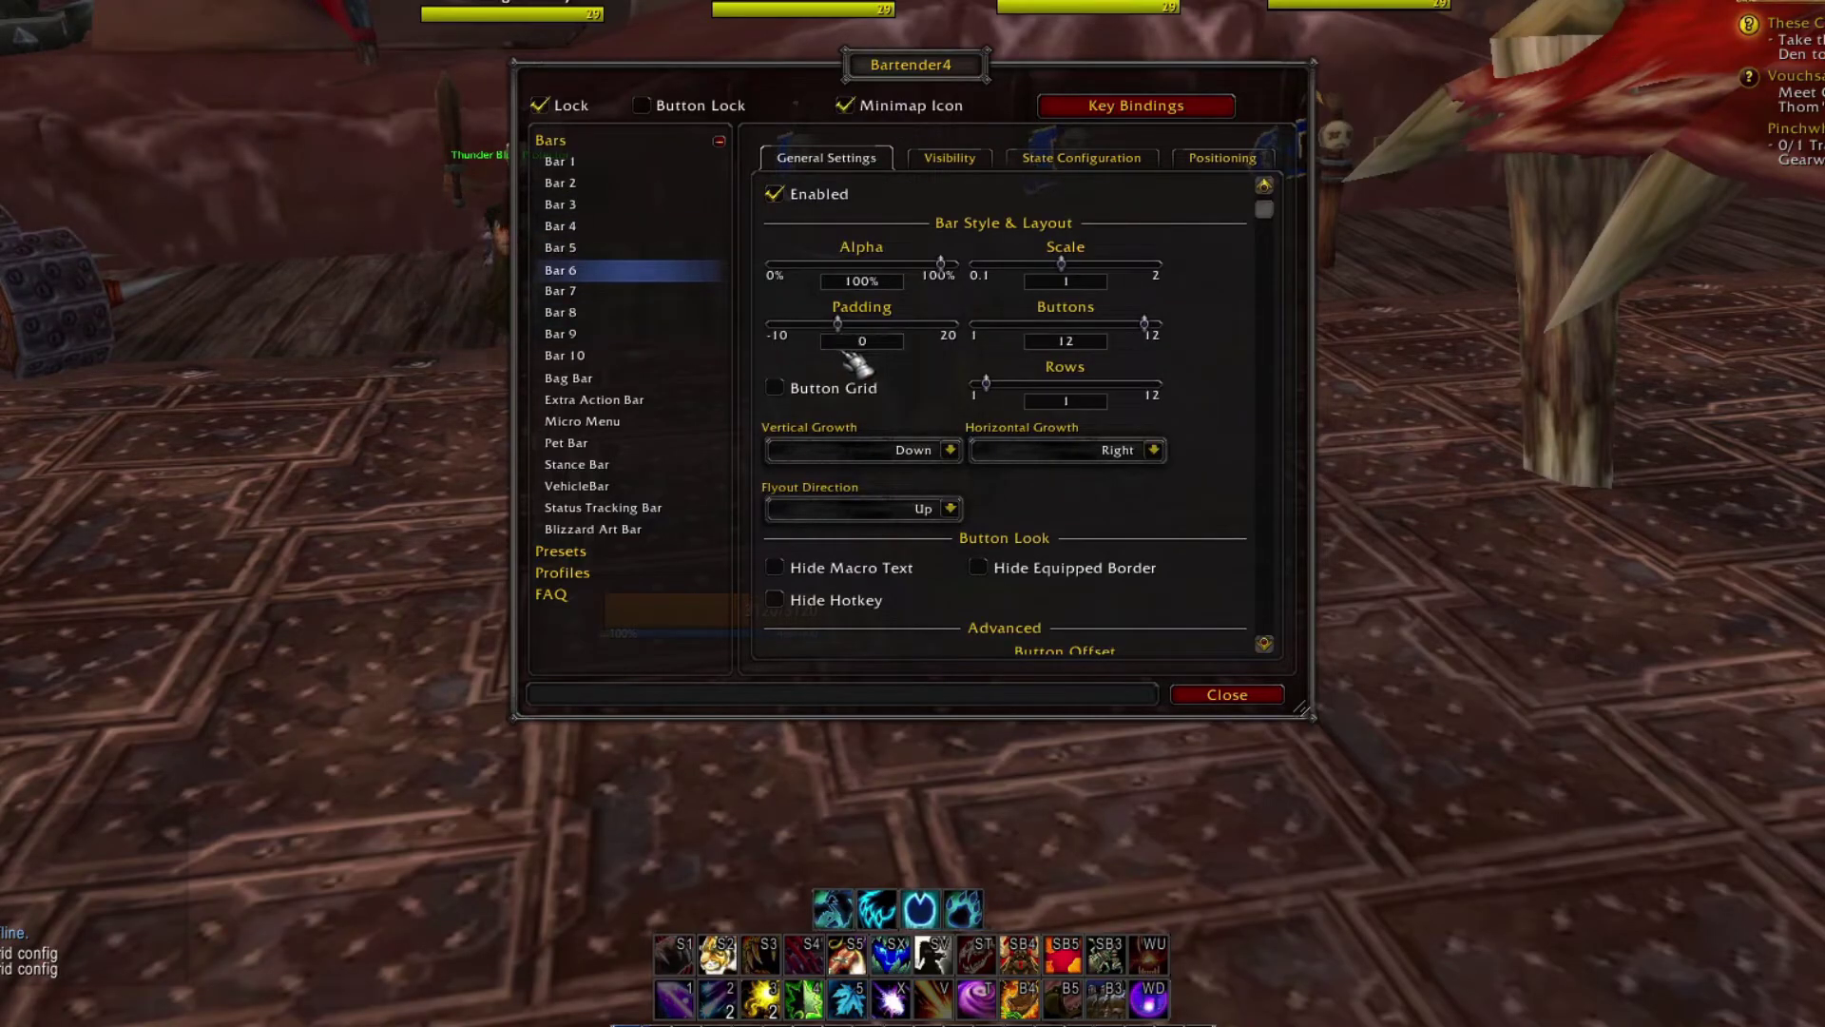
click(1222, 158)
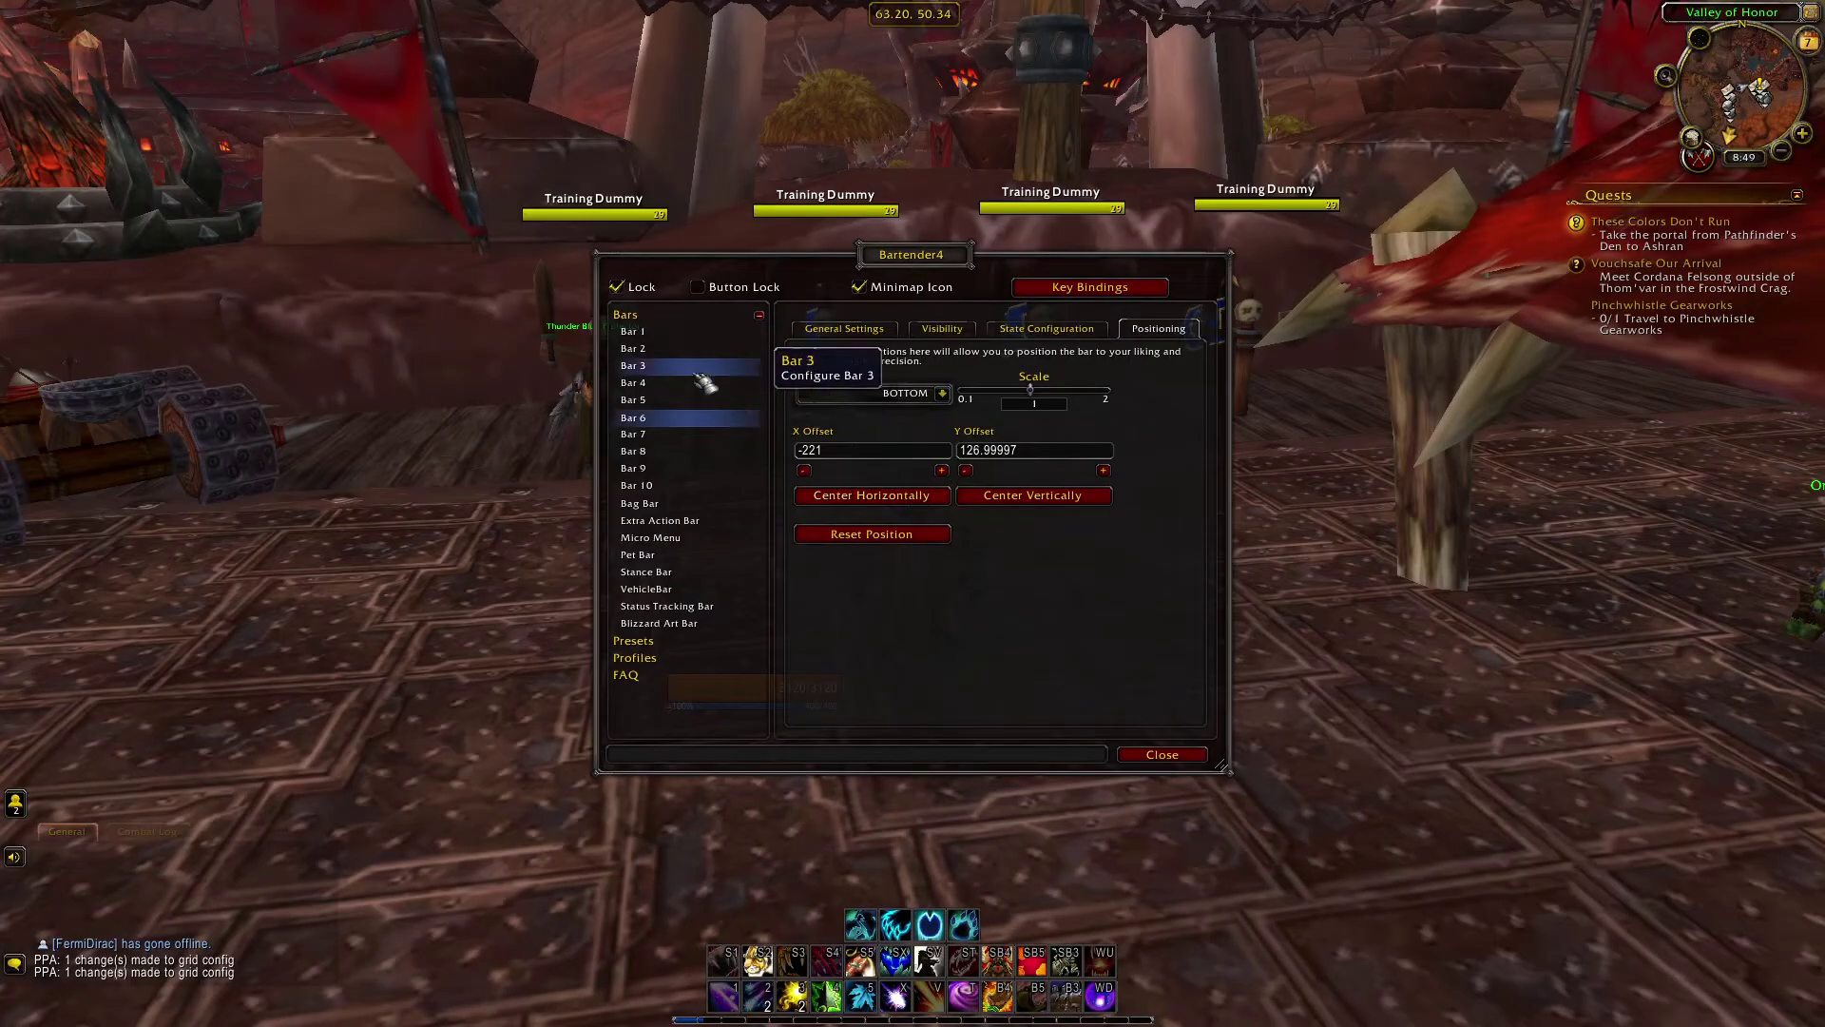
click(670, 352)
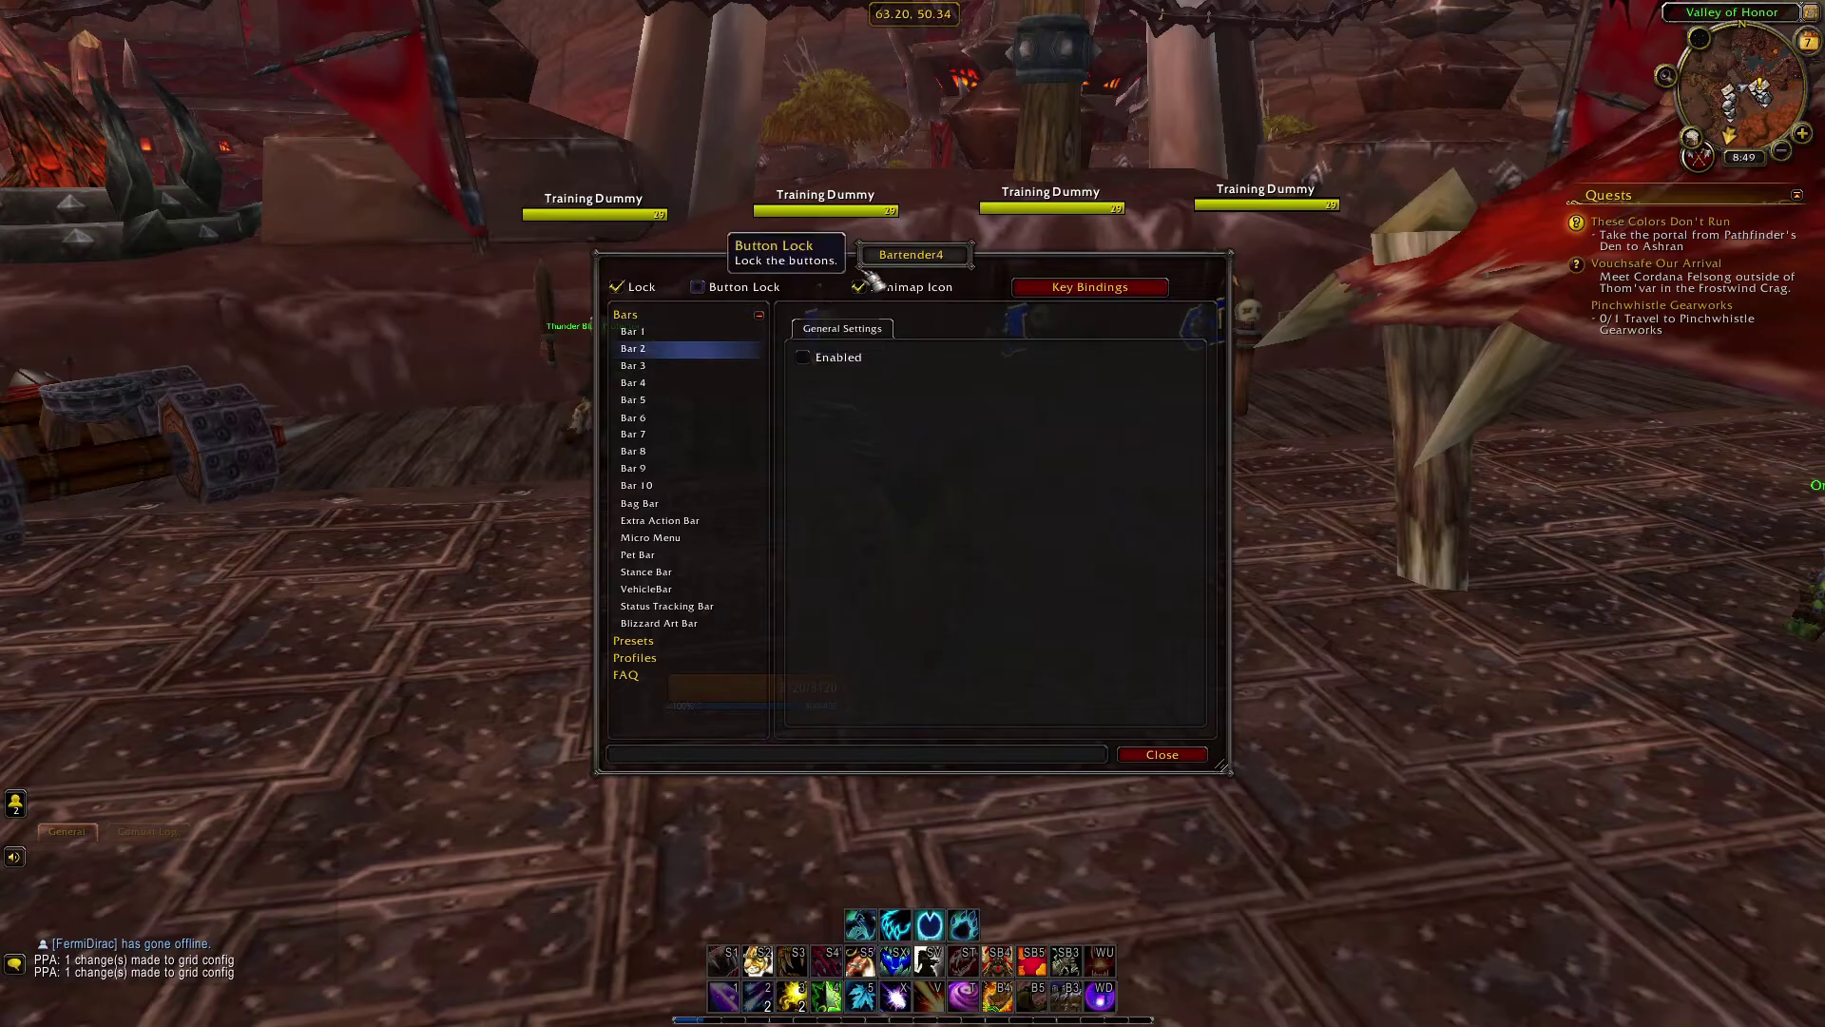
Step: Enable Bar 2, unlock the bars, and move Bar 2 just above the health bar
drag(903, 254, 1293, 293)
click(1194, 395)
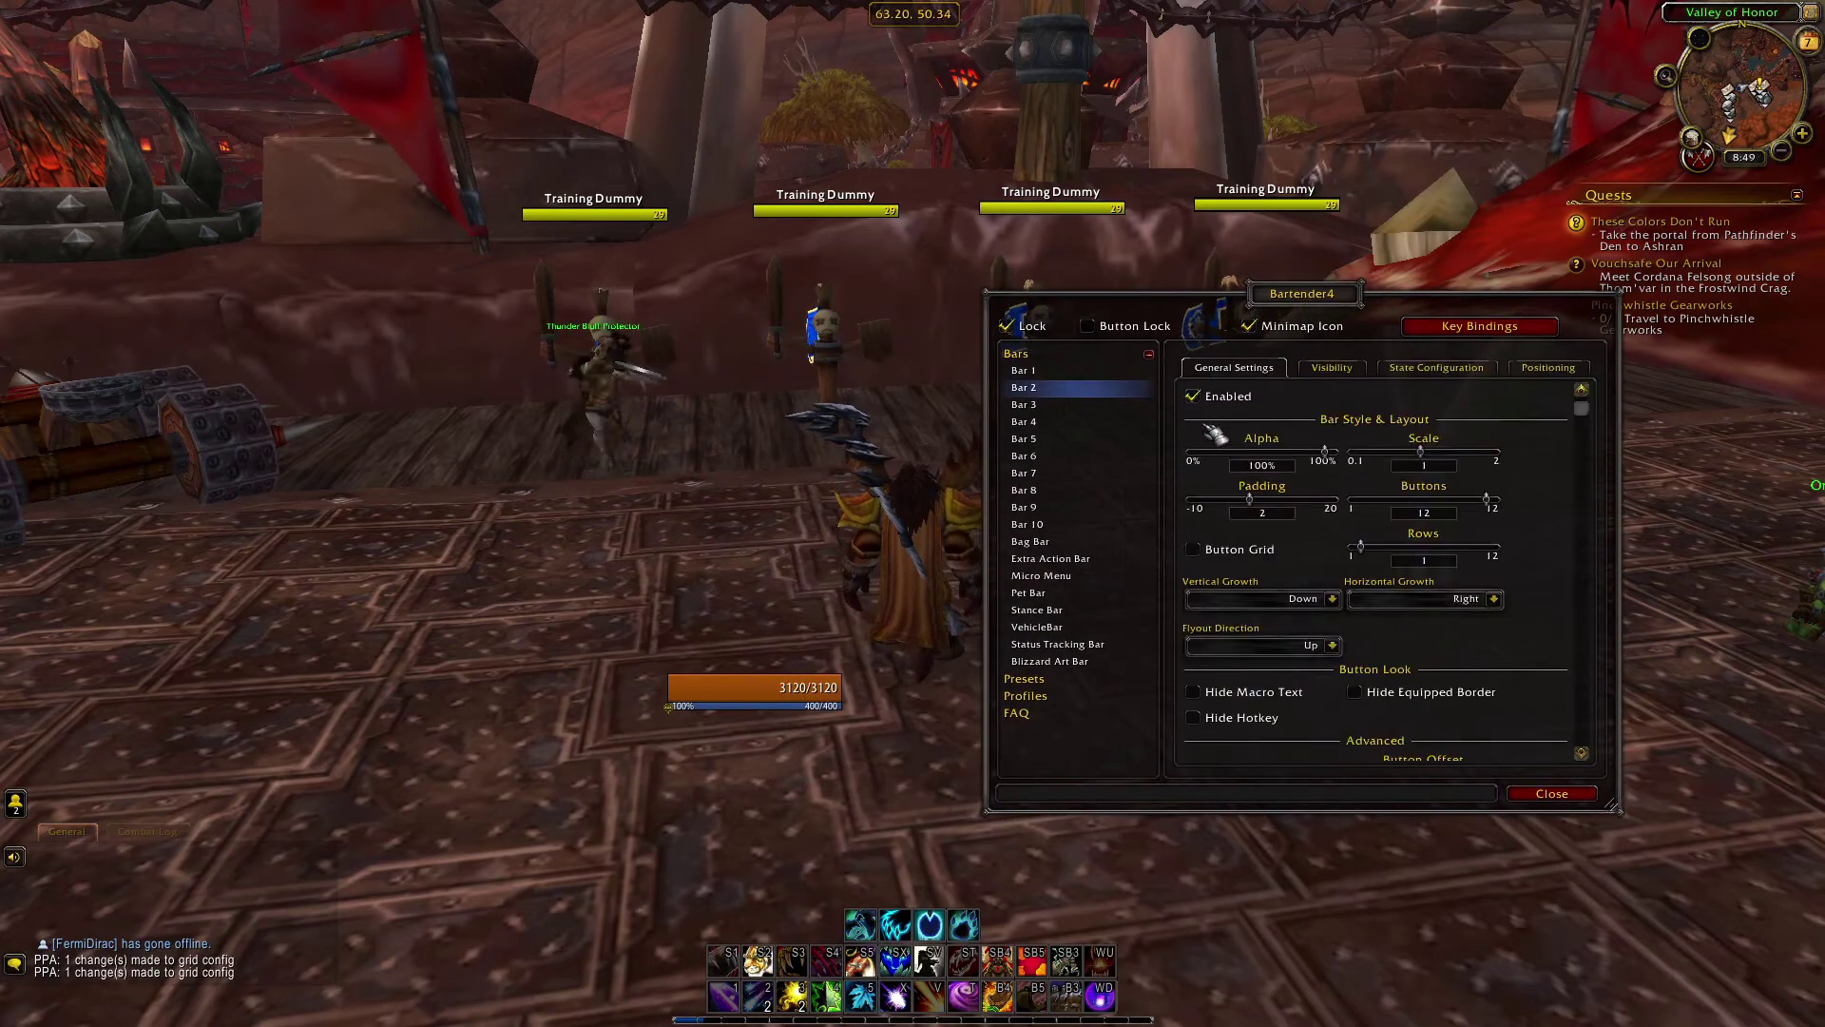
click(1036, 327)
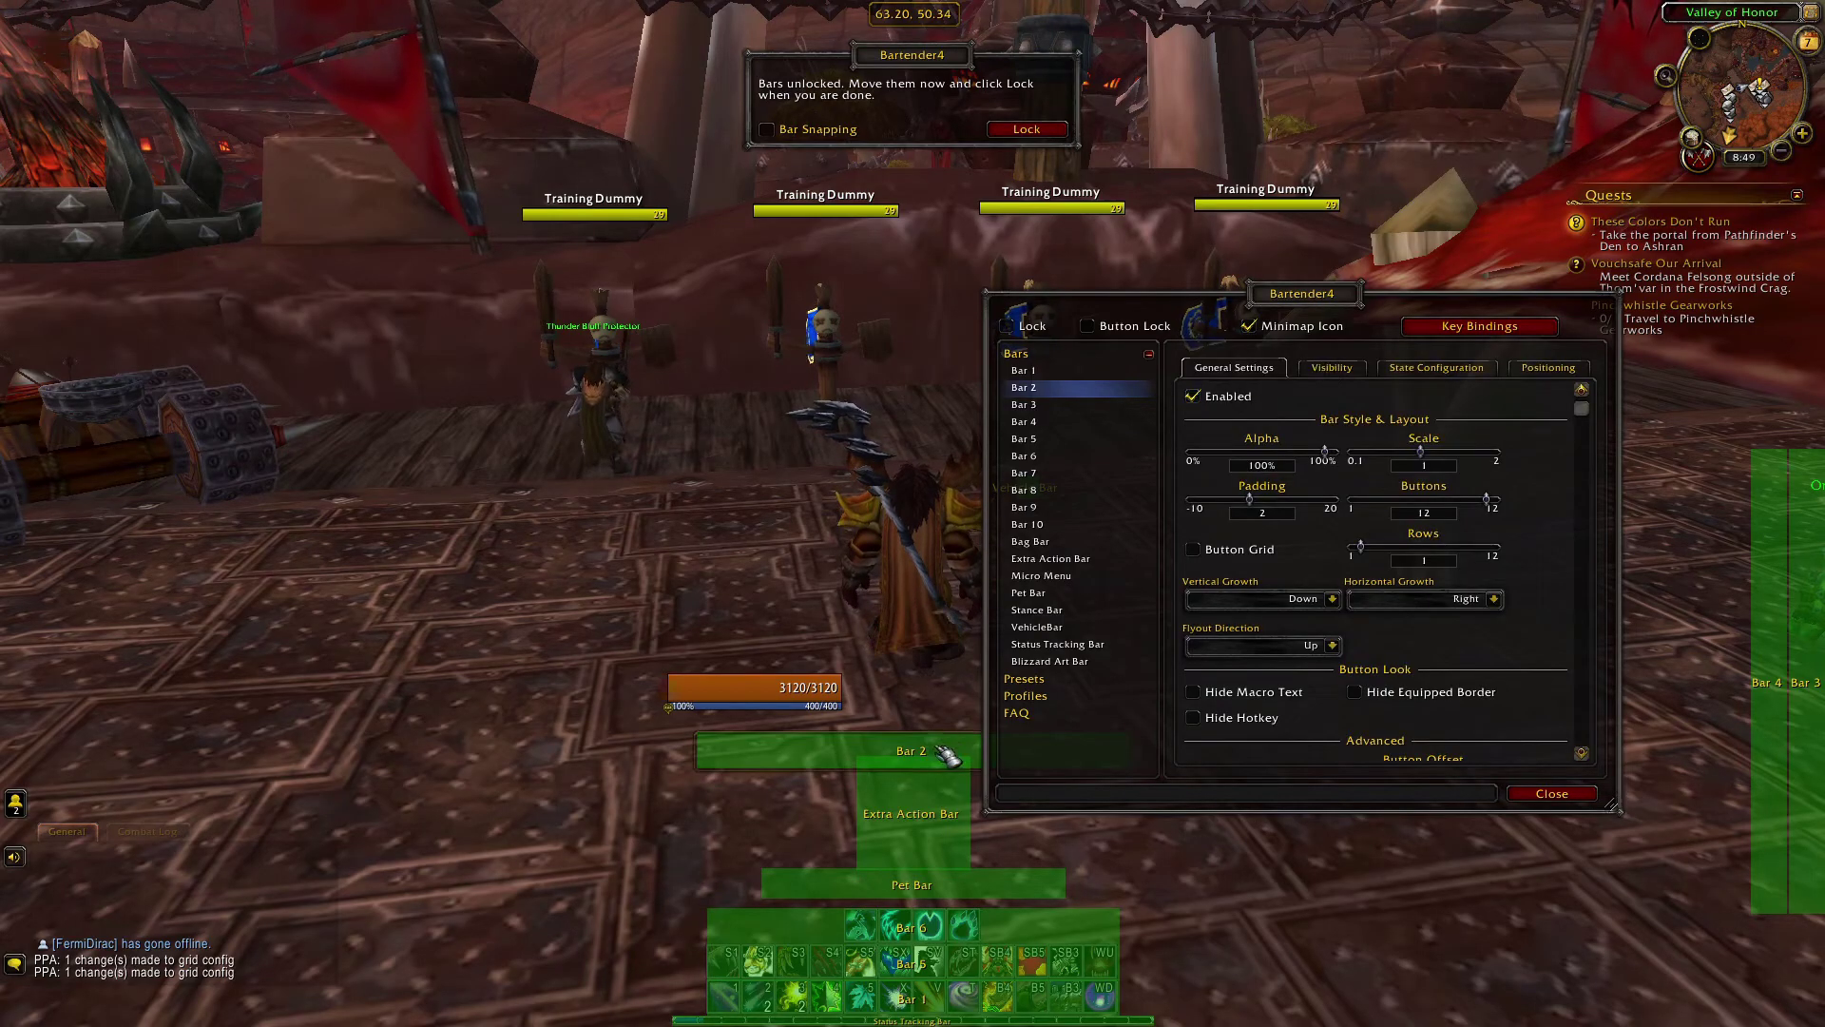
drag(946, 753, 951, 653)
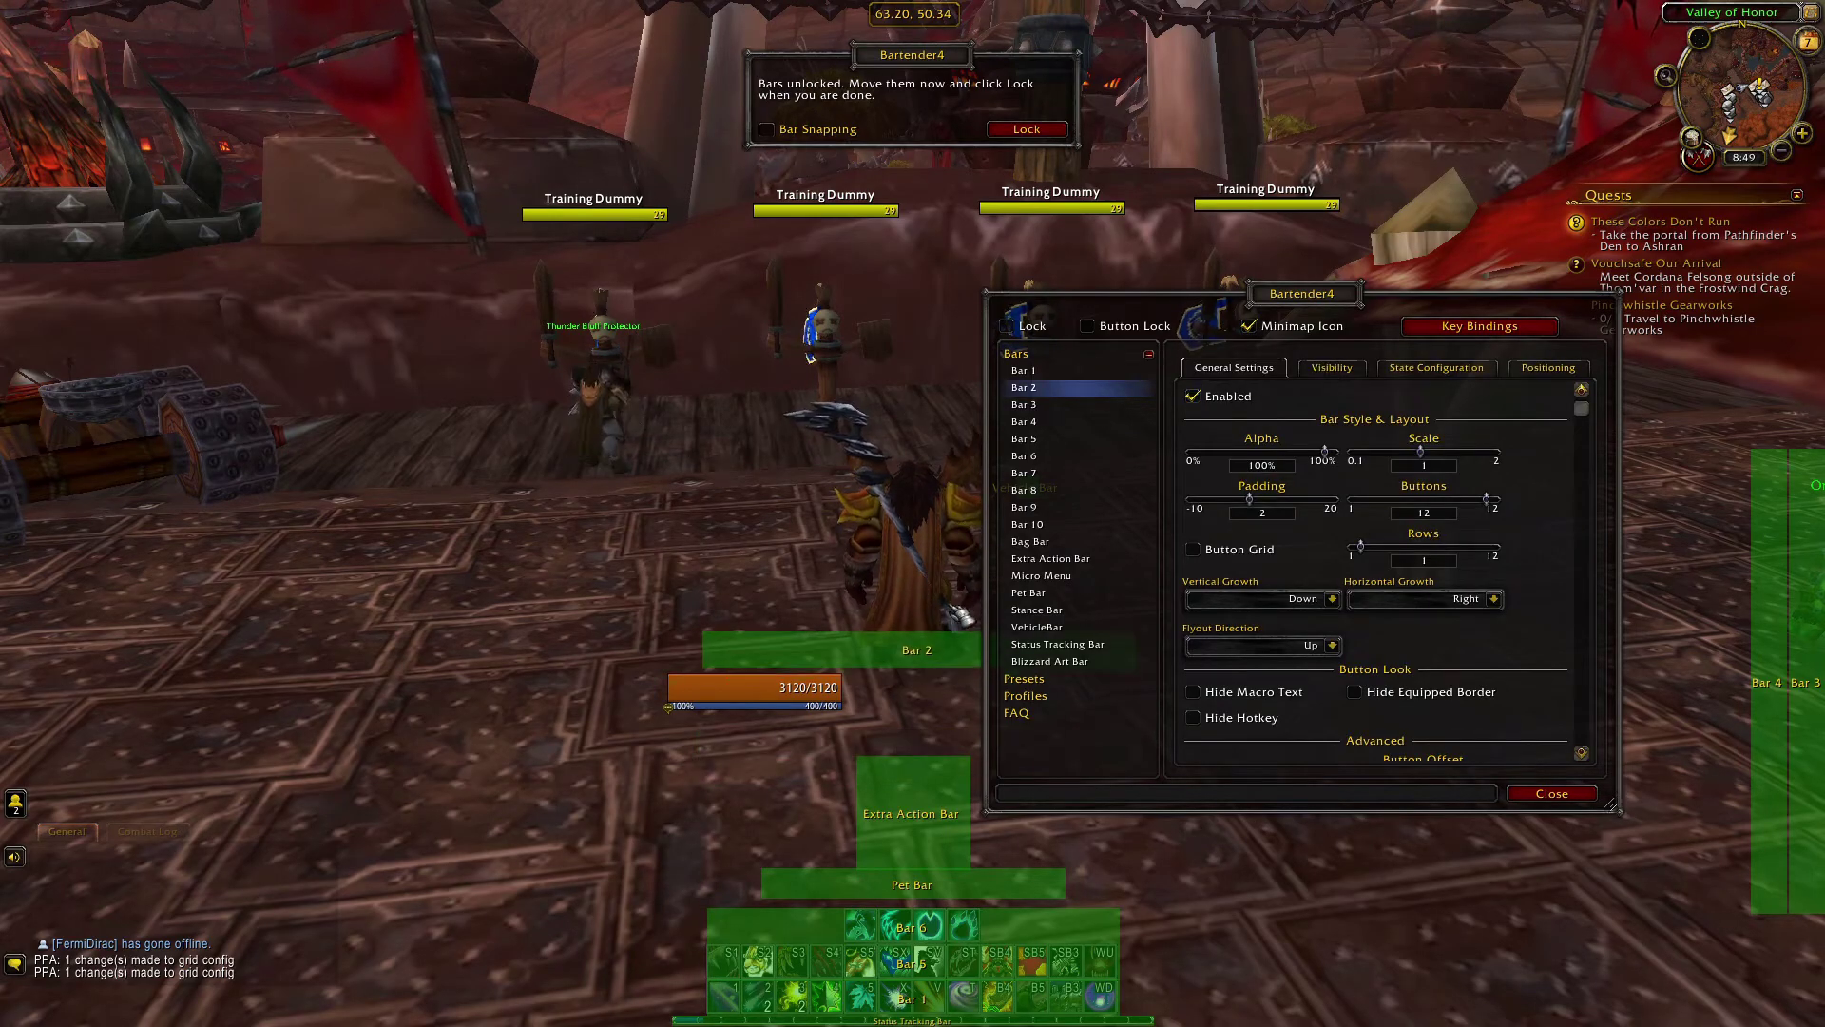
Step: Try three- and two-row layouts for Bar 1, then keep one 12-button row beneath Bar 5
click(1057, 373)
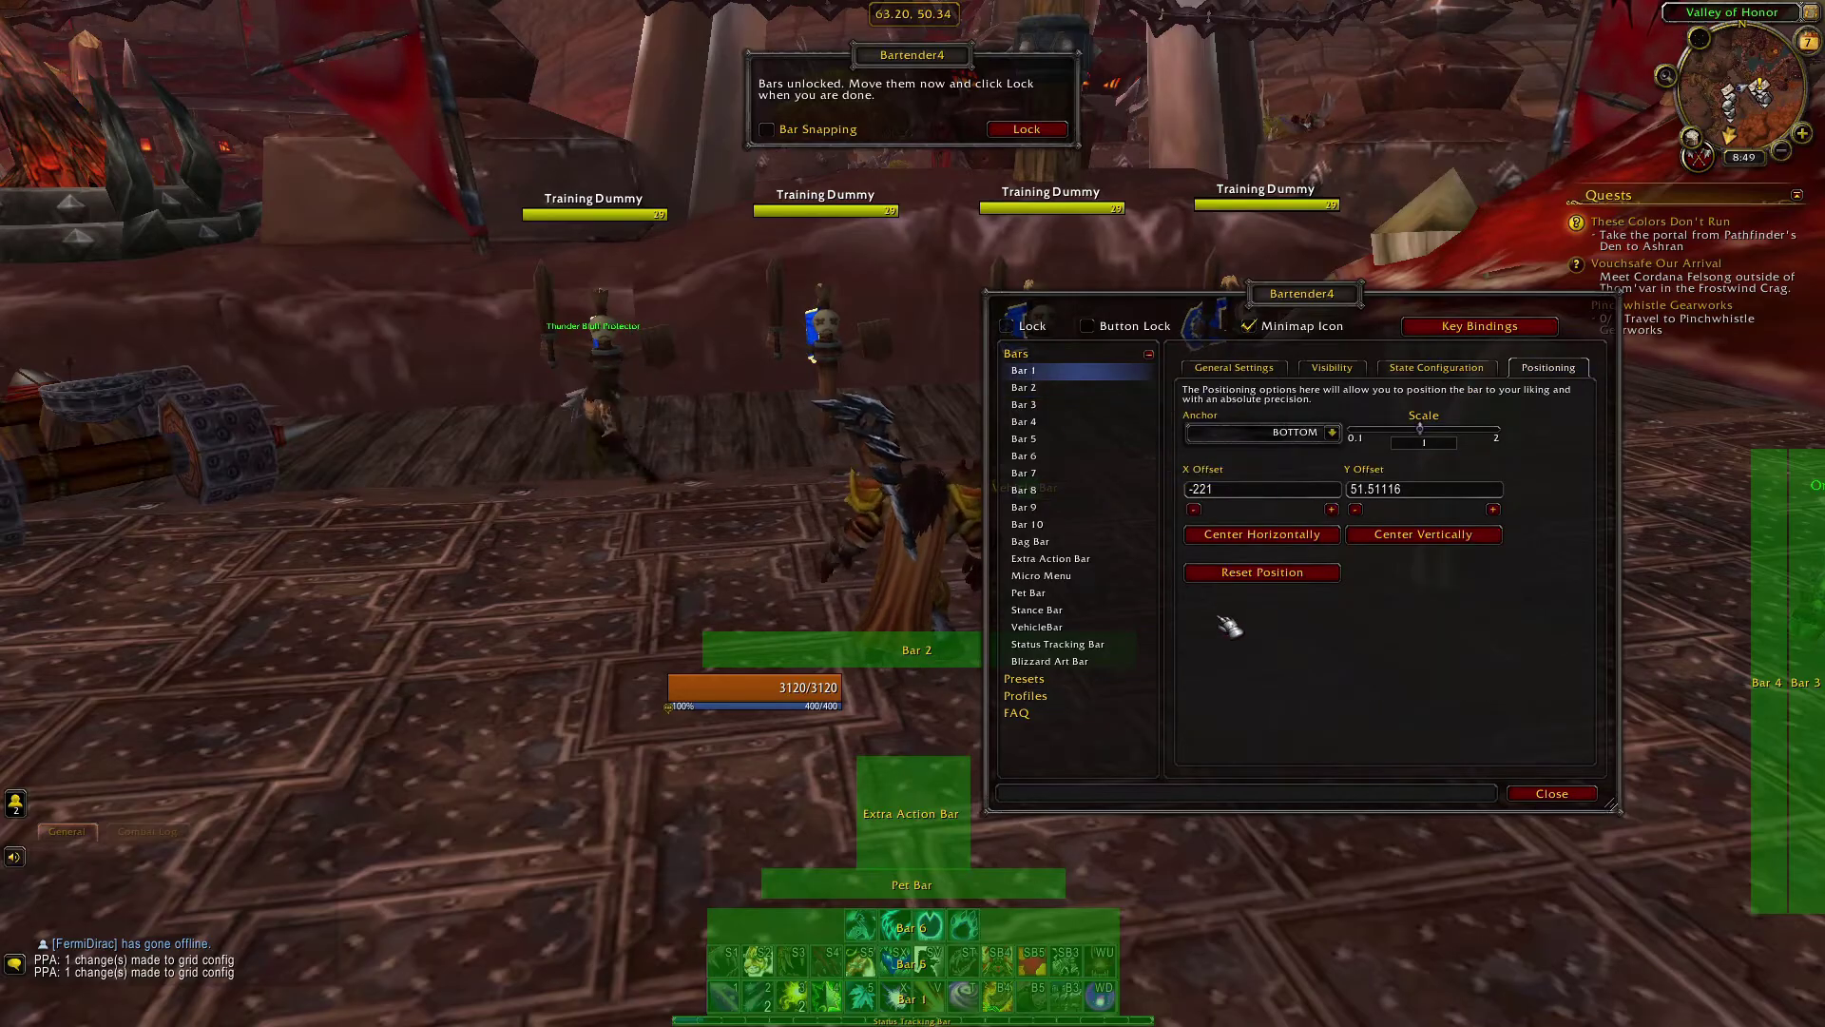
click(1262, 367)
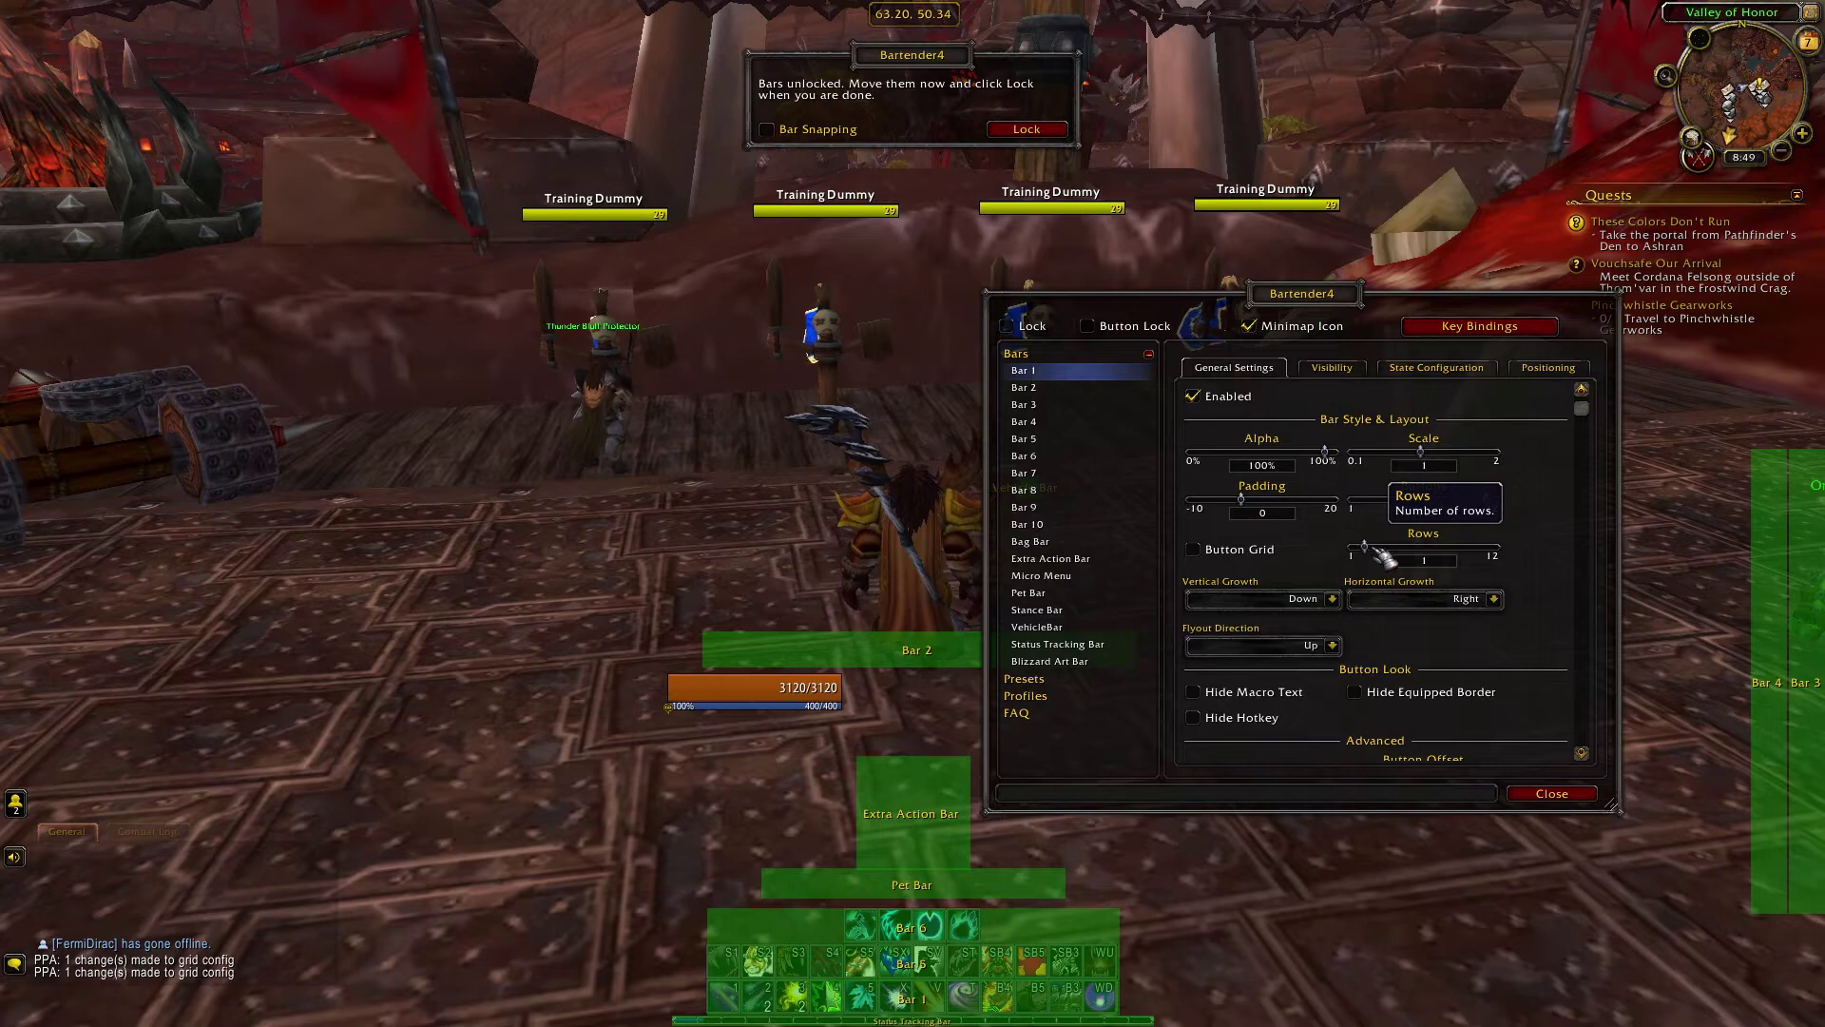
drag(1368, 548, 1386, 549)
drag(722, 927, 521, 751)
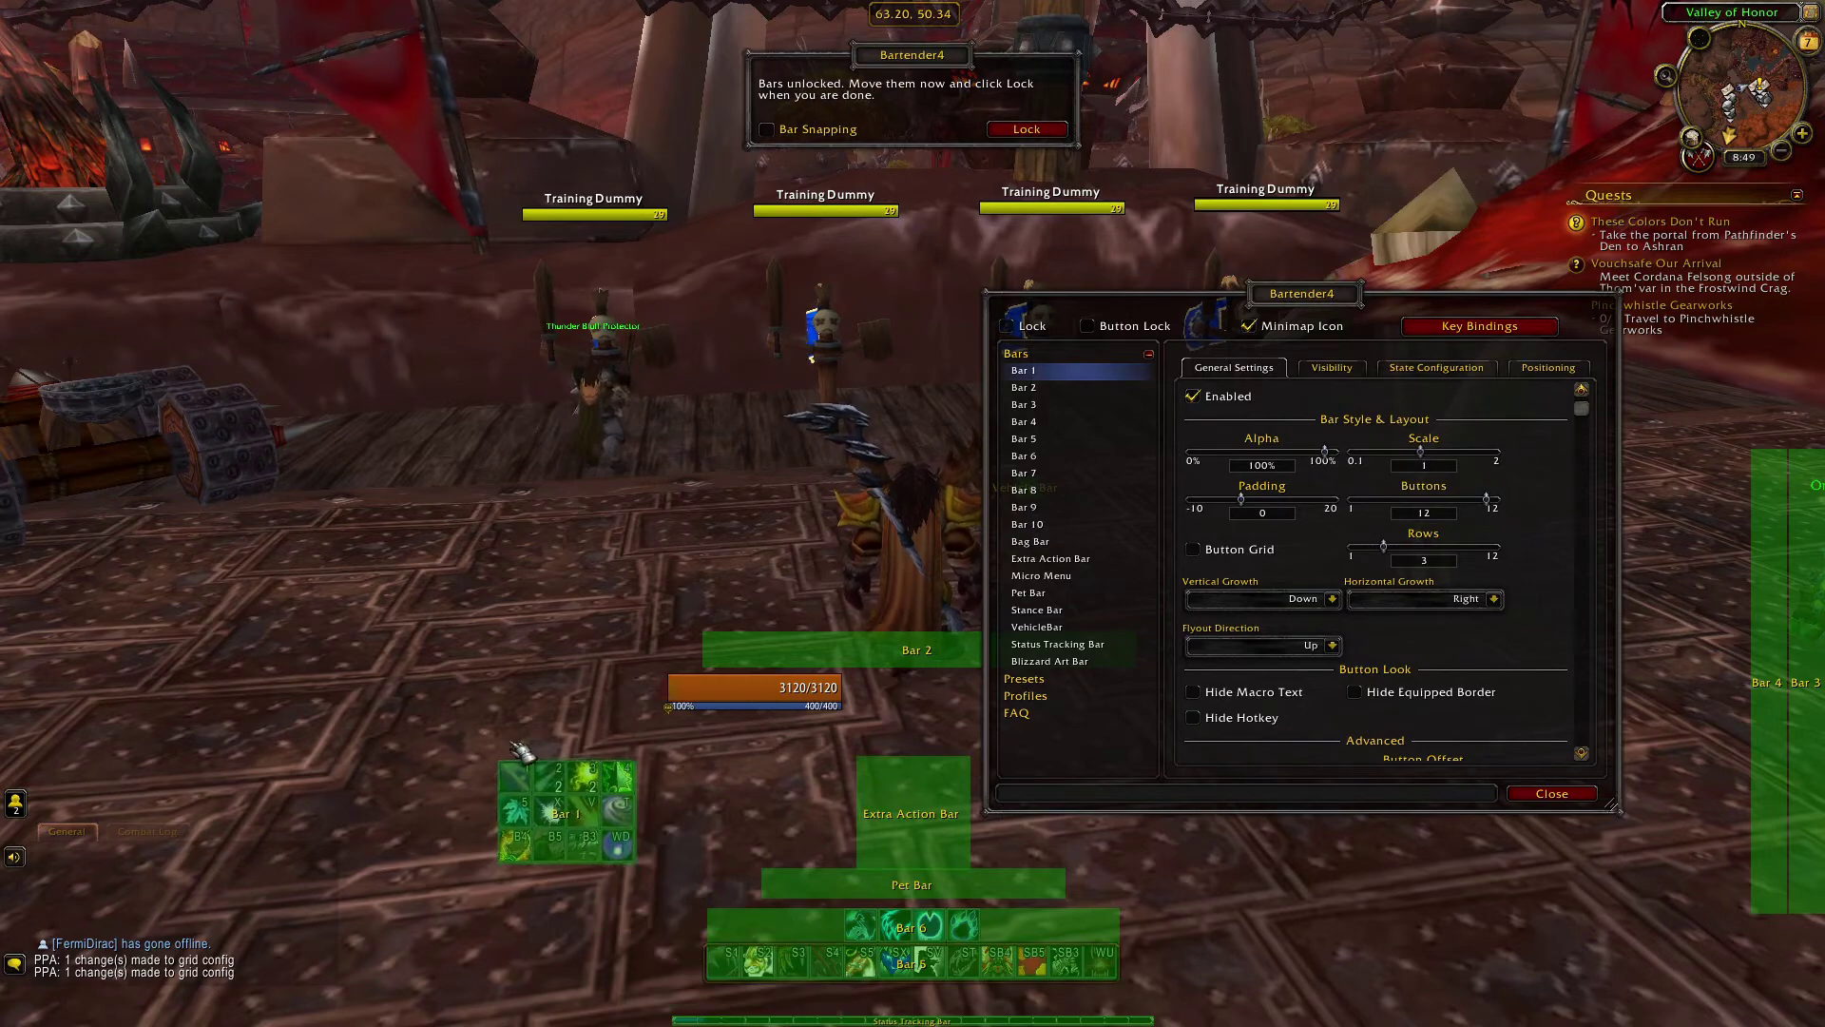
drag(1386, 549, 1363, 546)
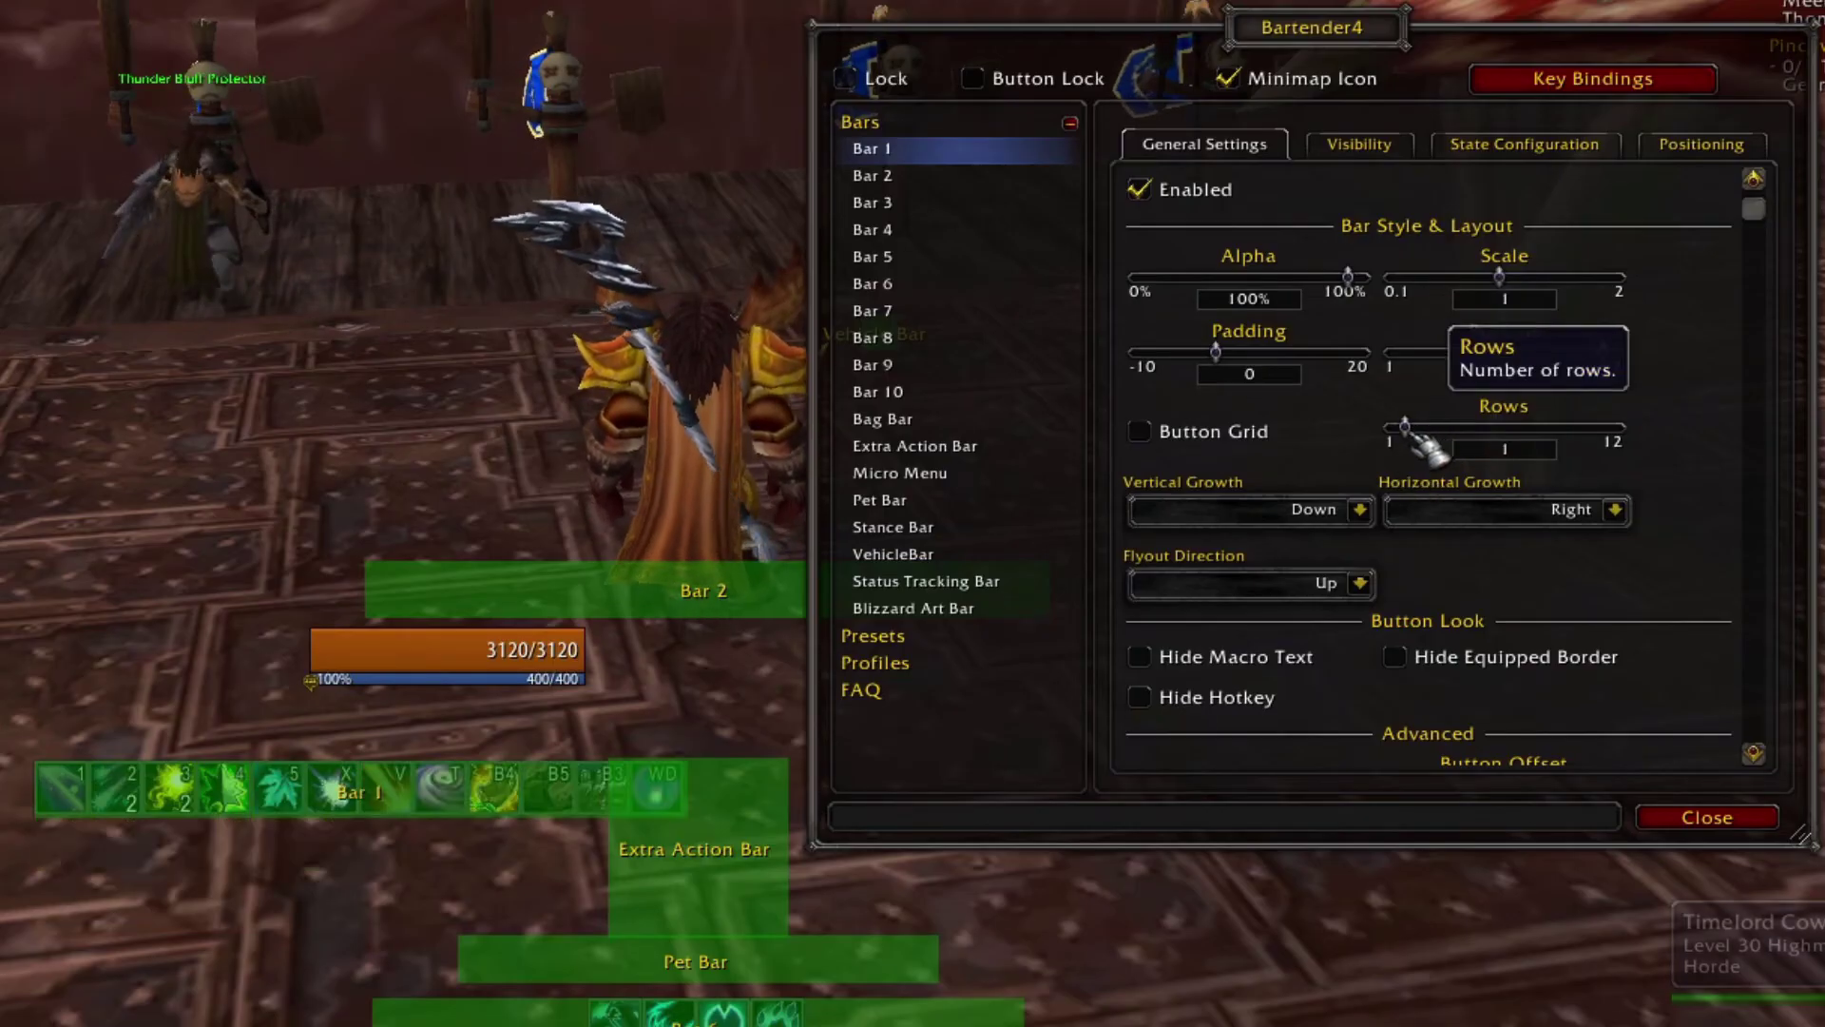
drag(1419, 435, 1394, 472)
mouse_move(1606, 361)
mouse_down()
mouse_move(1450, 366)
mouse_move(1621, 365)
mouse_up()
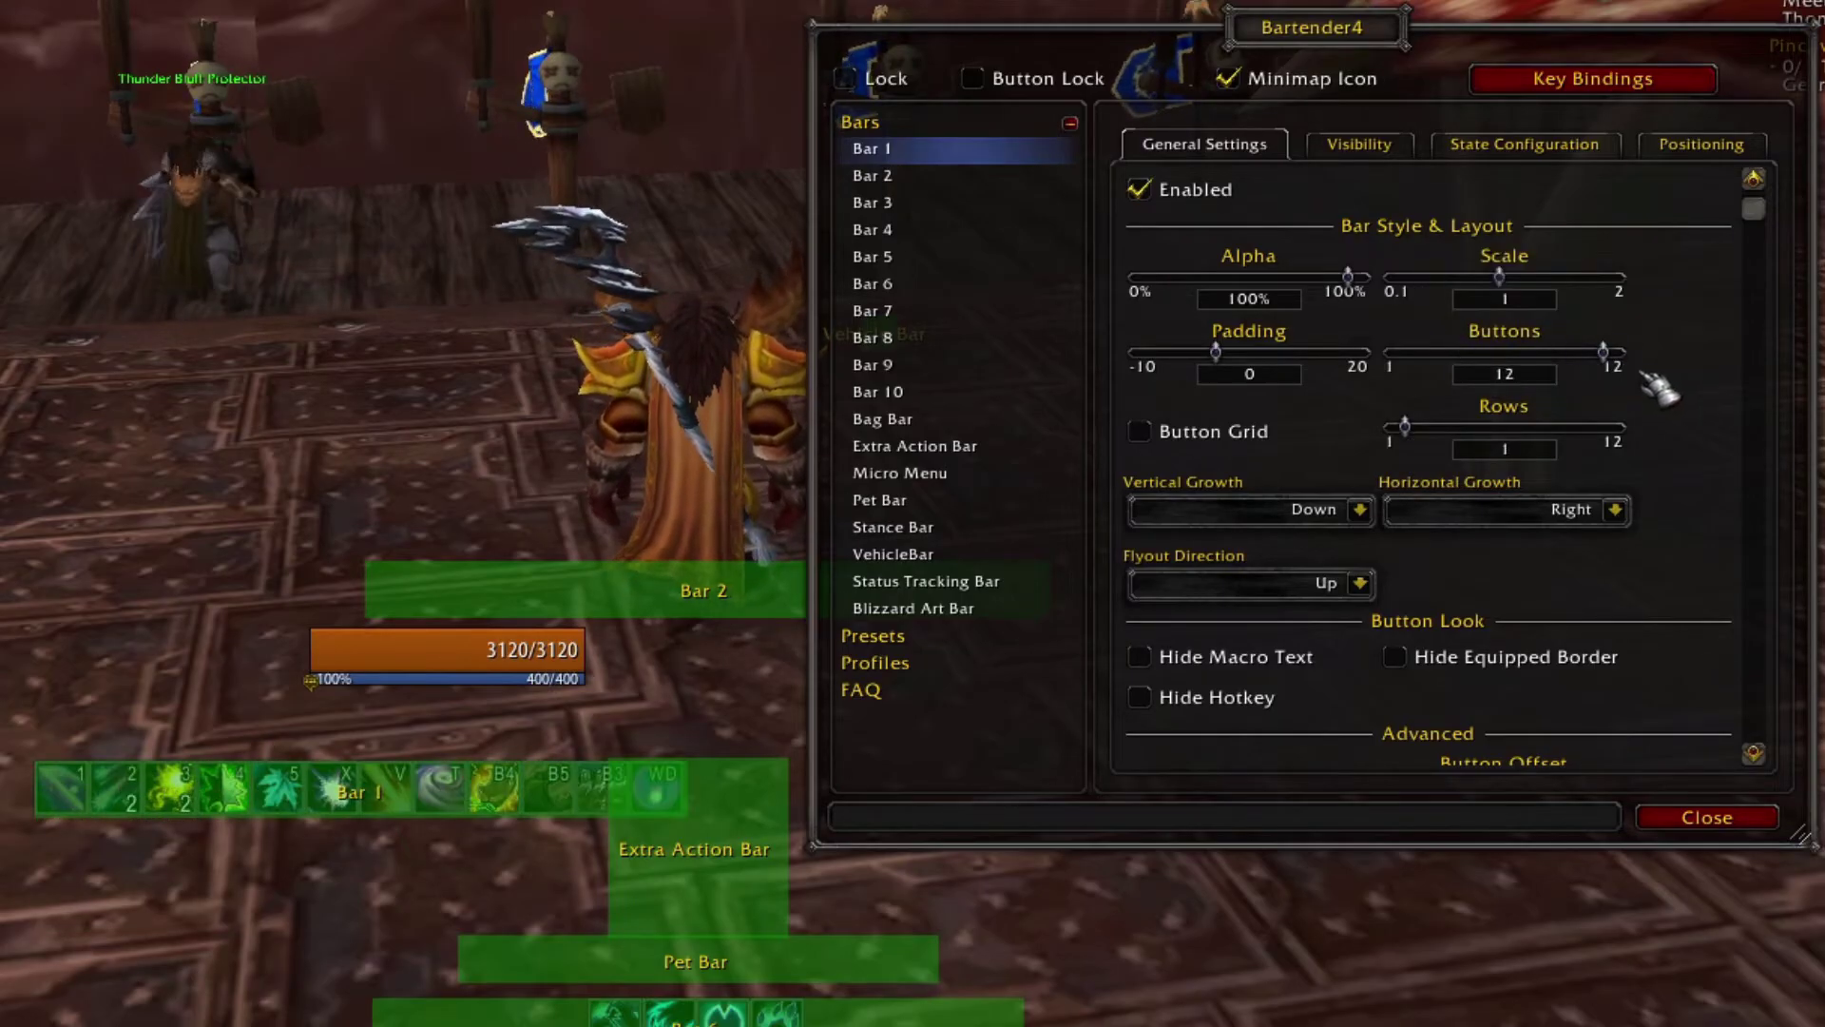
drag(972, 1004, 1010, 1021)
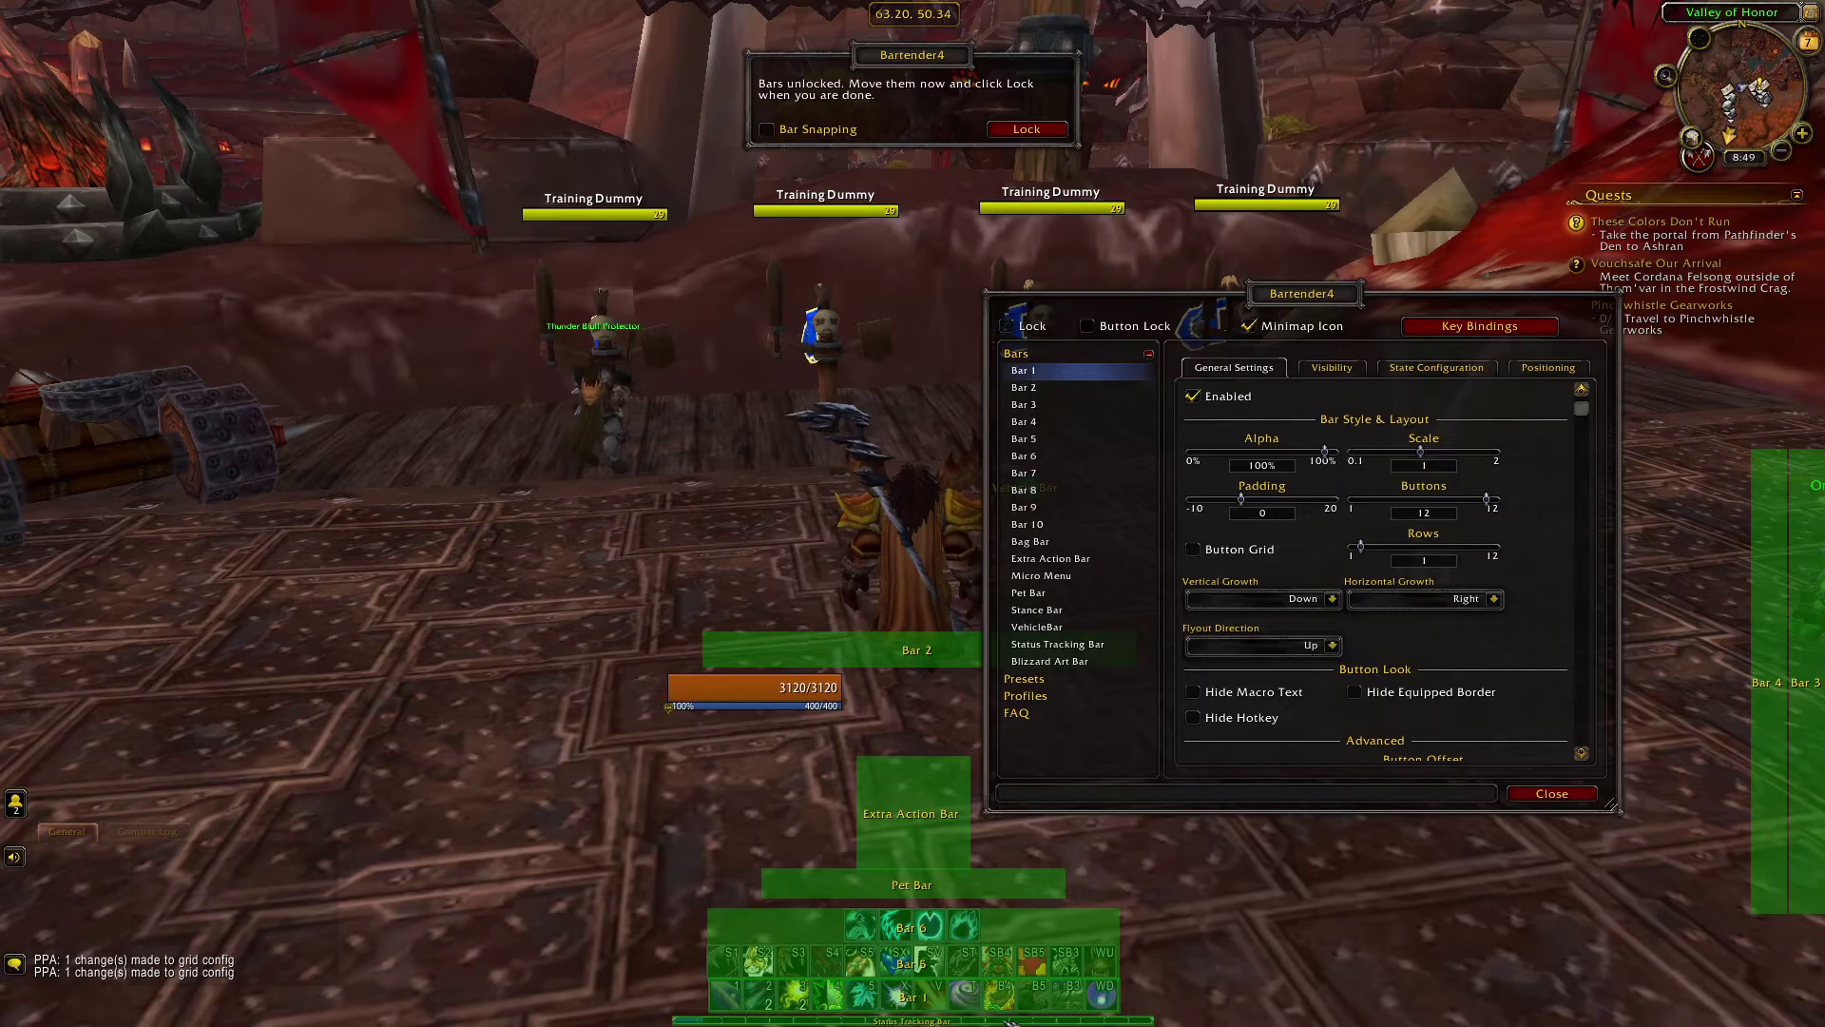
Step: Test larger scales such as 1.15 and 1.05 on Bar 1, keeping it at 1
scroll(1426, 461, down, 3)
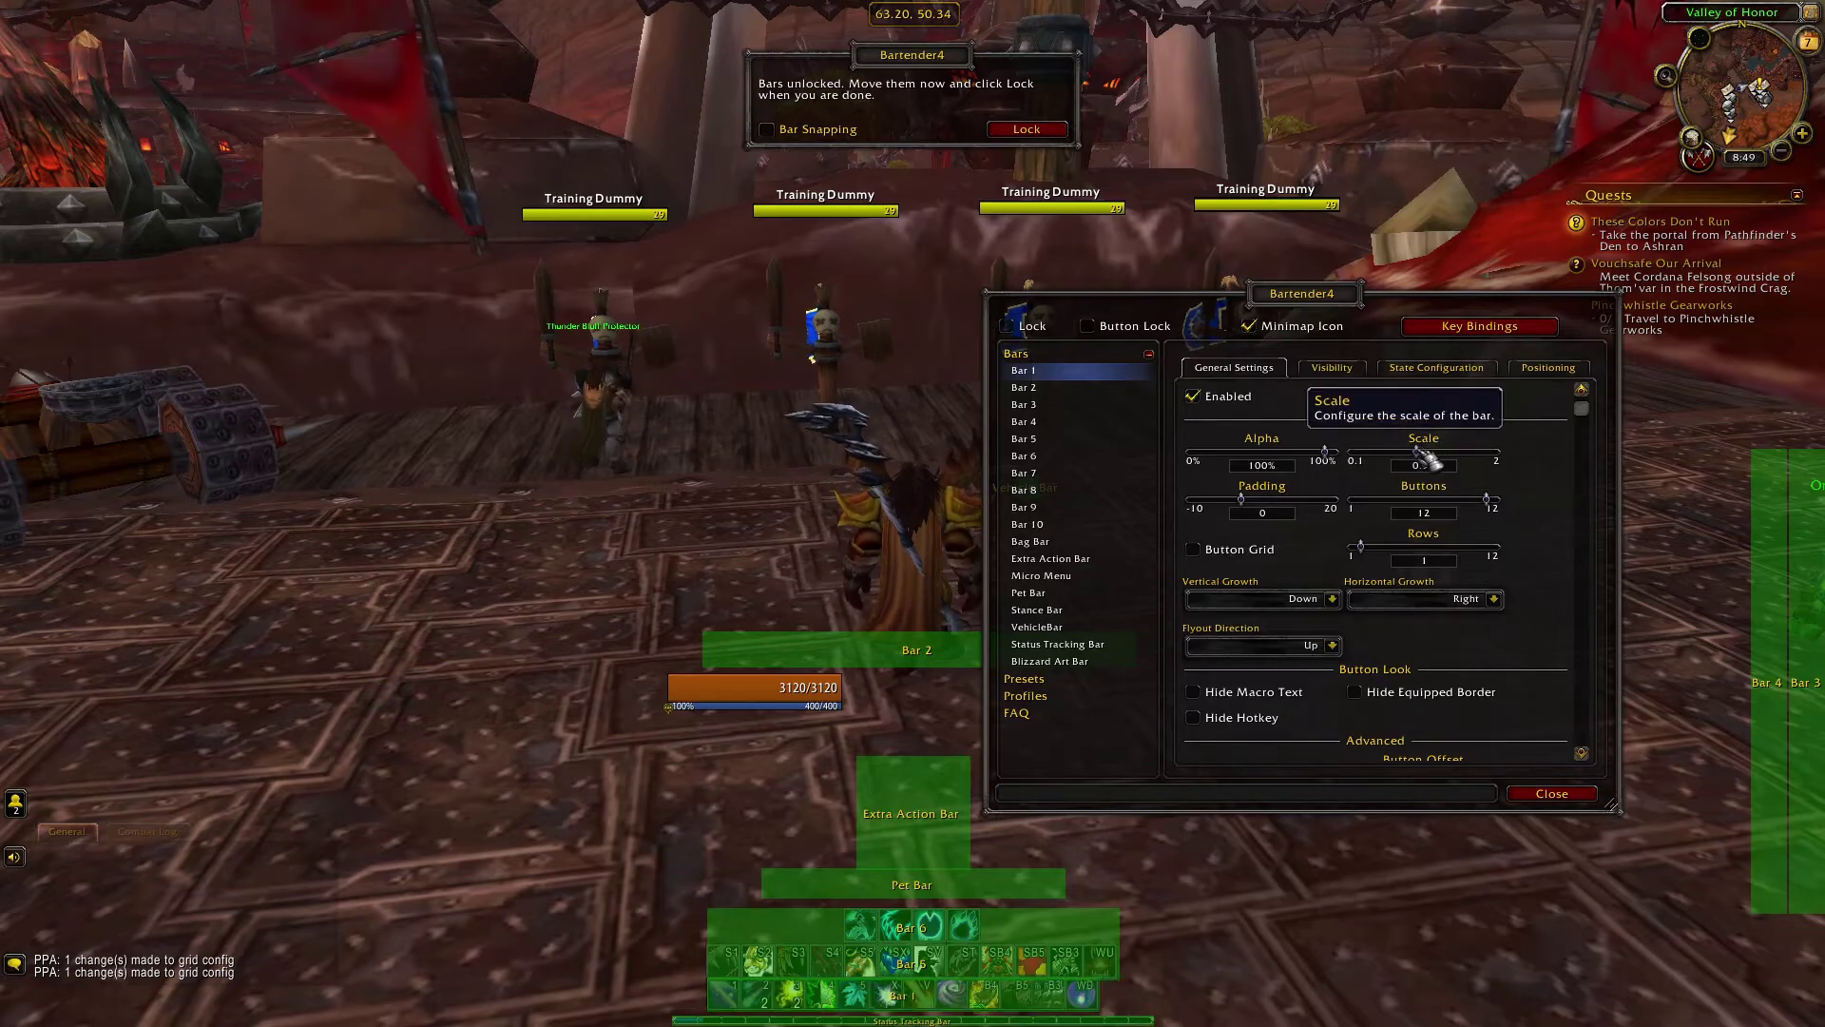
drag(1426, 461, 1443, 463)
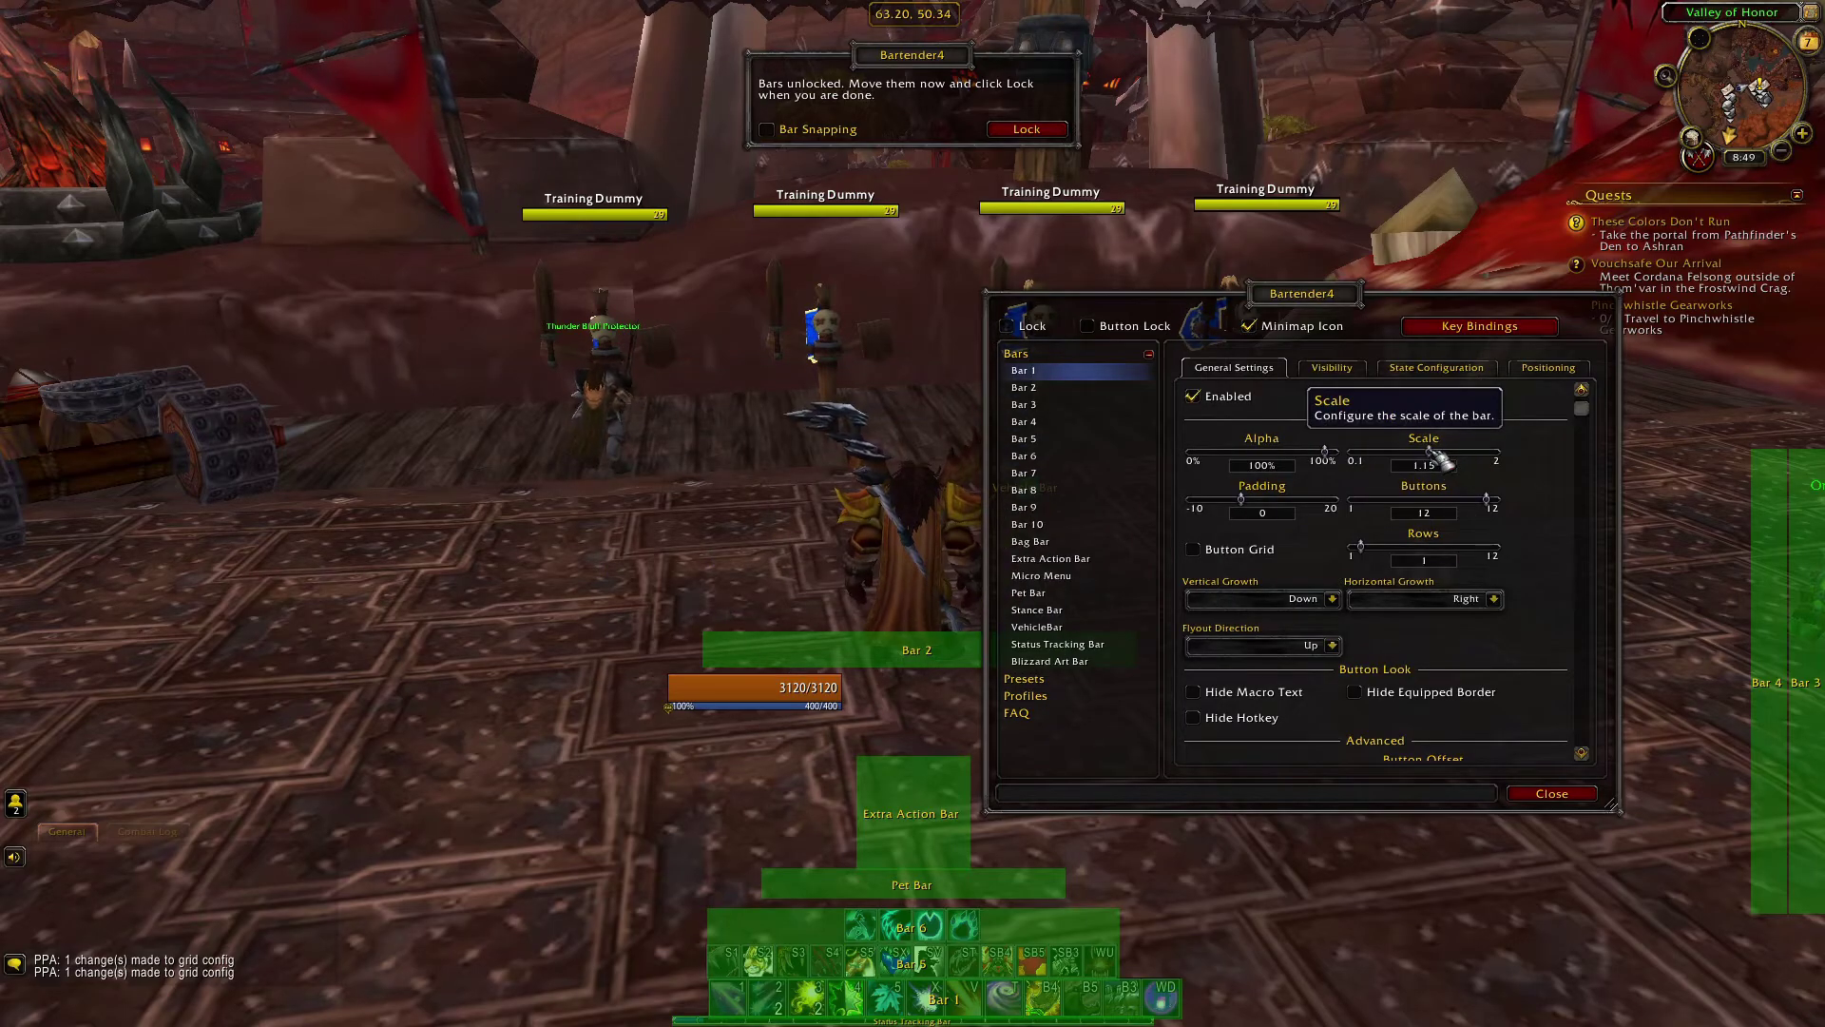
drag(1438, 459, 1432, 460)
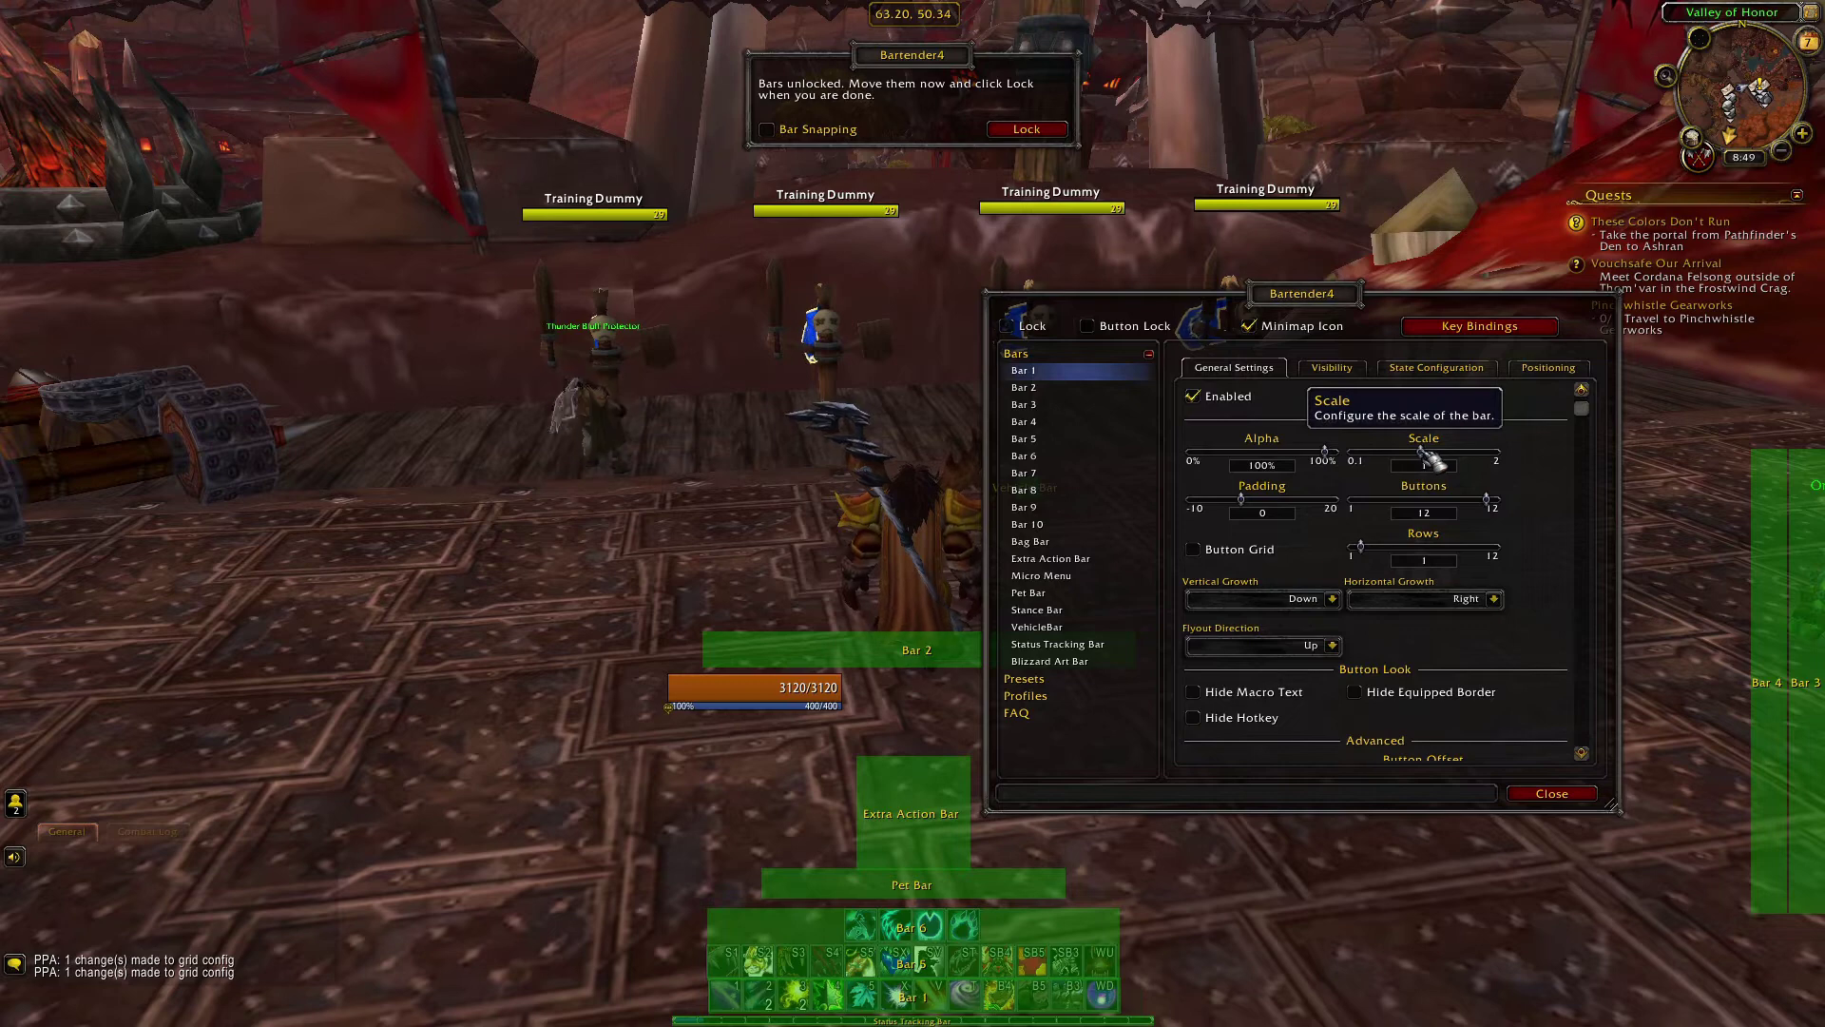
click(1547, 367)
Step: Disable Bar 2 in its settings
click(1262, 371)
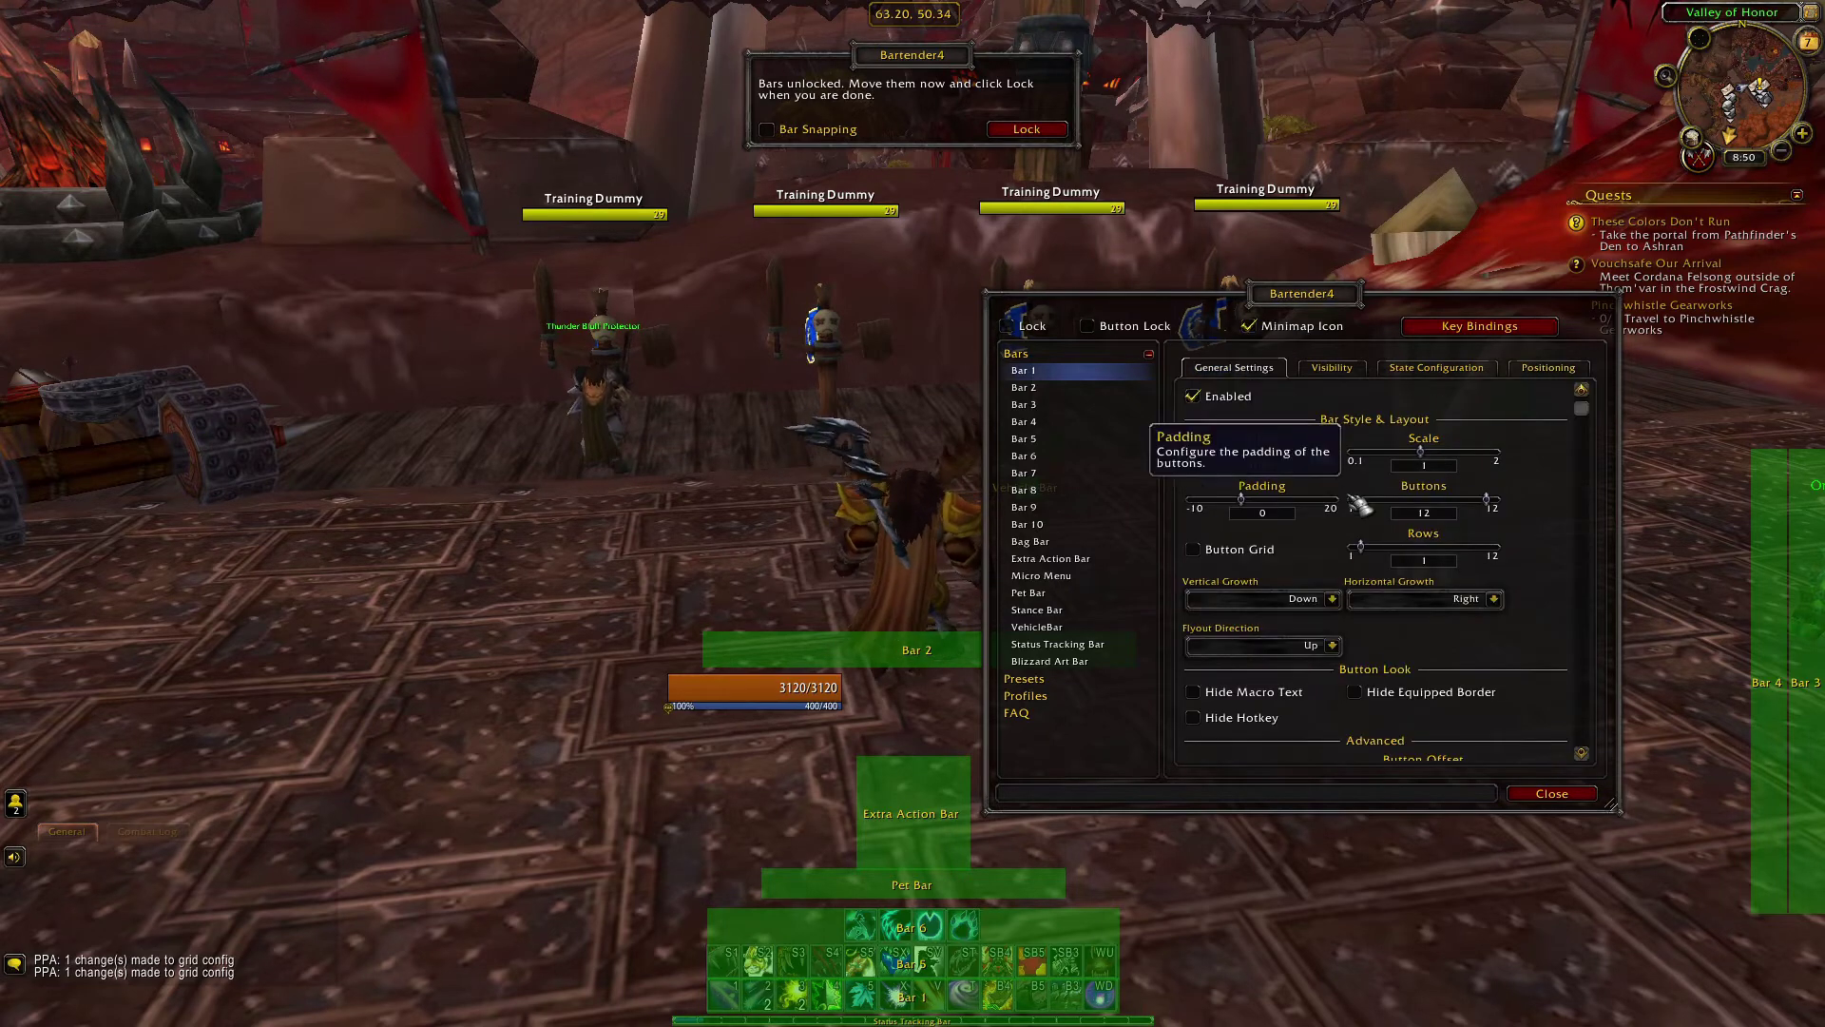
click(1025, 386)
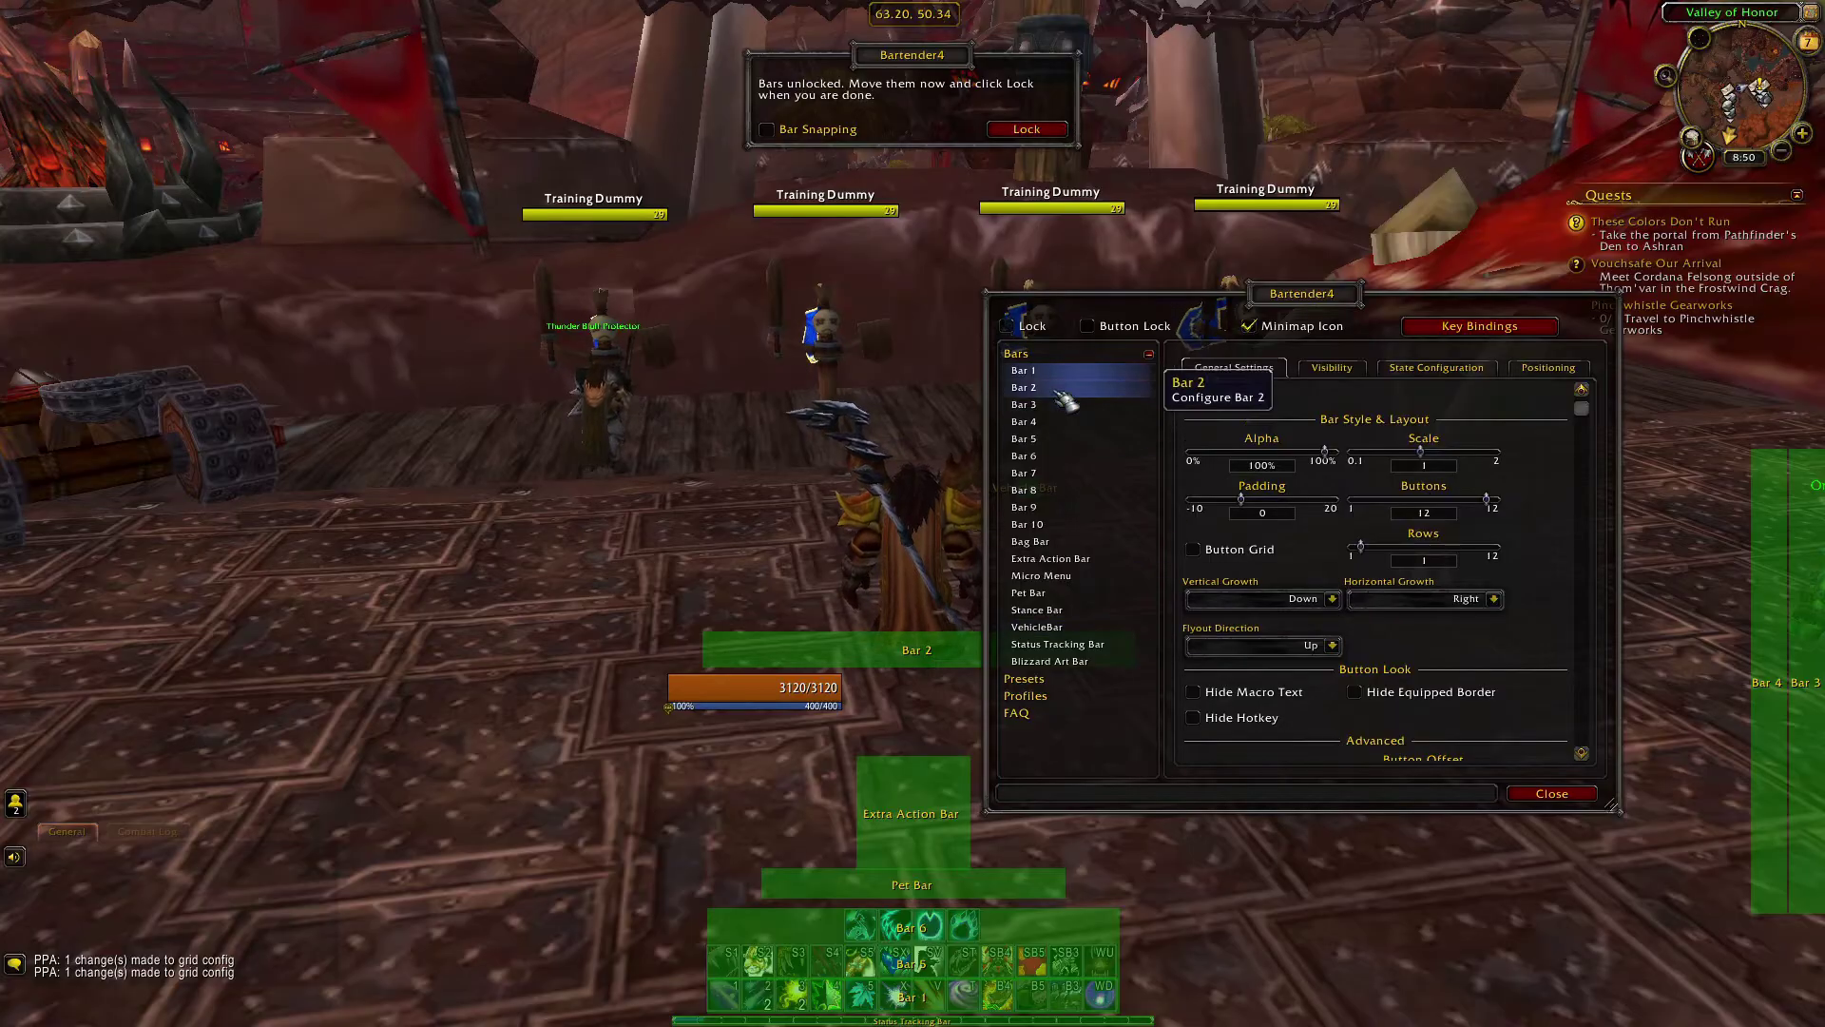
click(1191, 395)
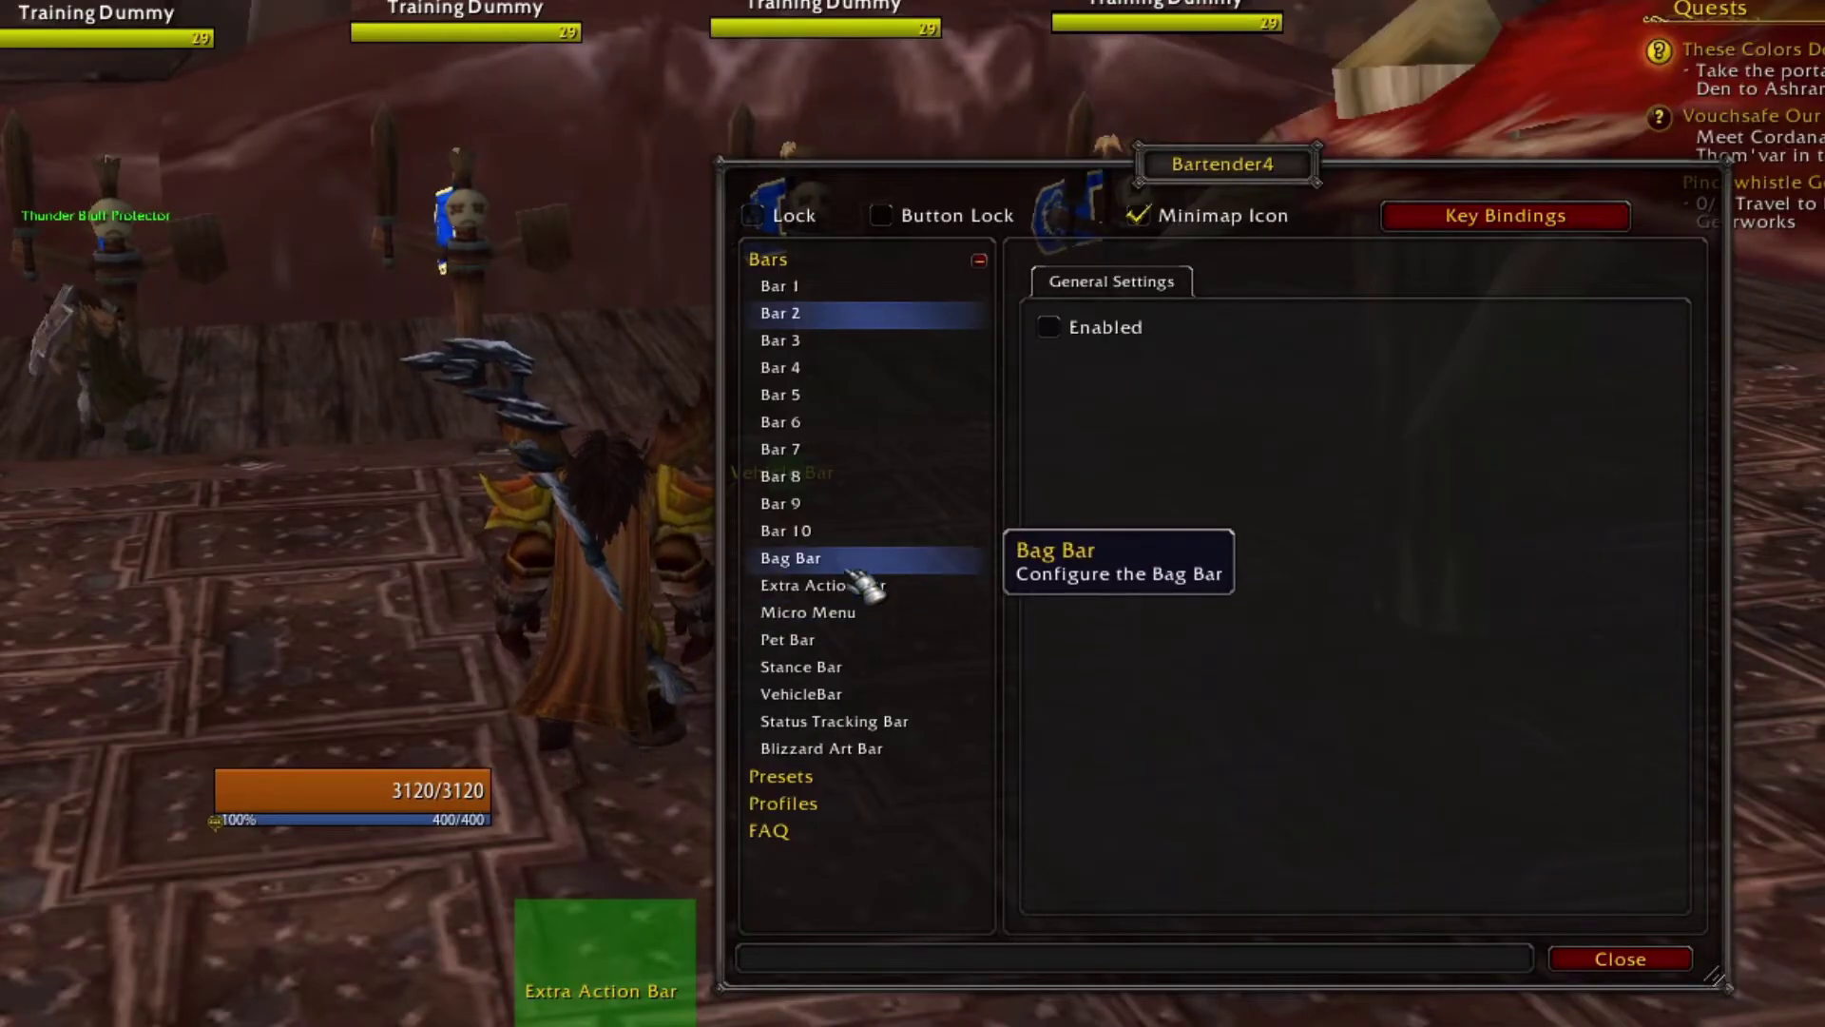
Step: Enable the Bag Bar with One Bag at 0.8 scale and move it left of the character
click(907, 561)
click(1122, 331)
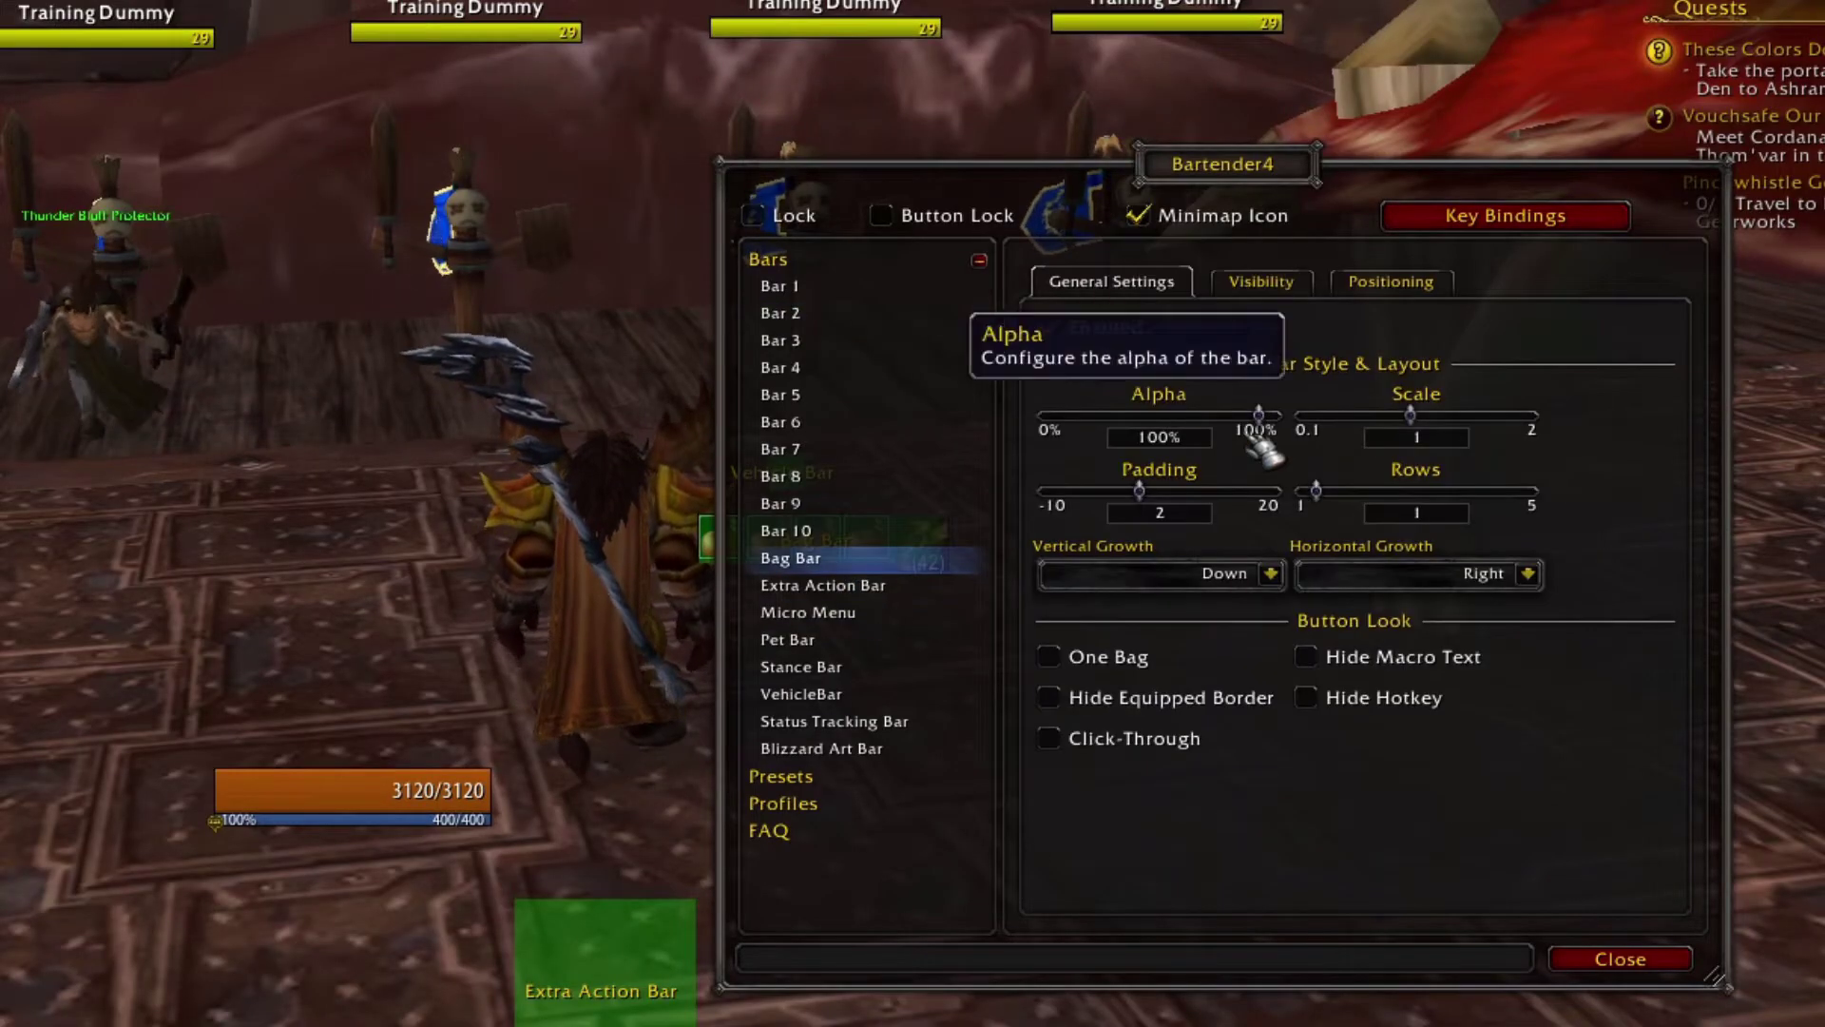
click(1131, 658)
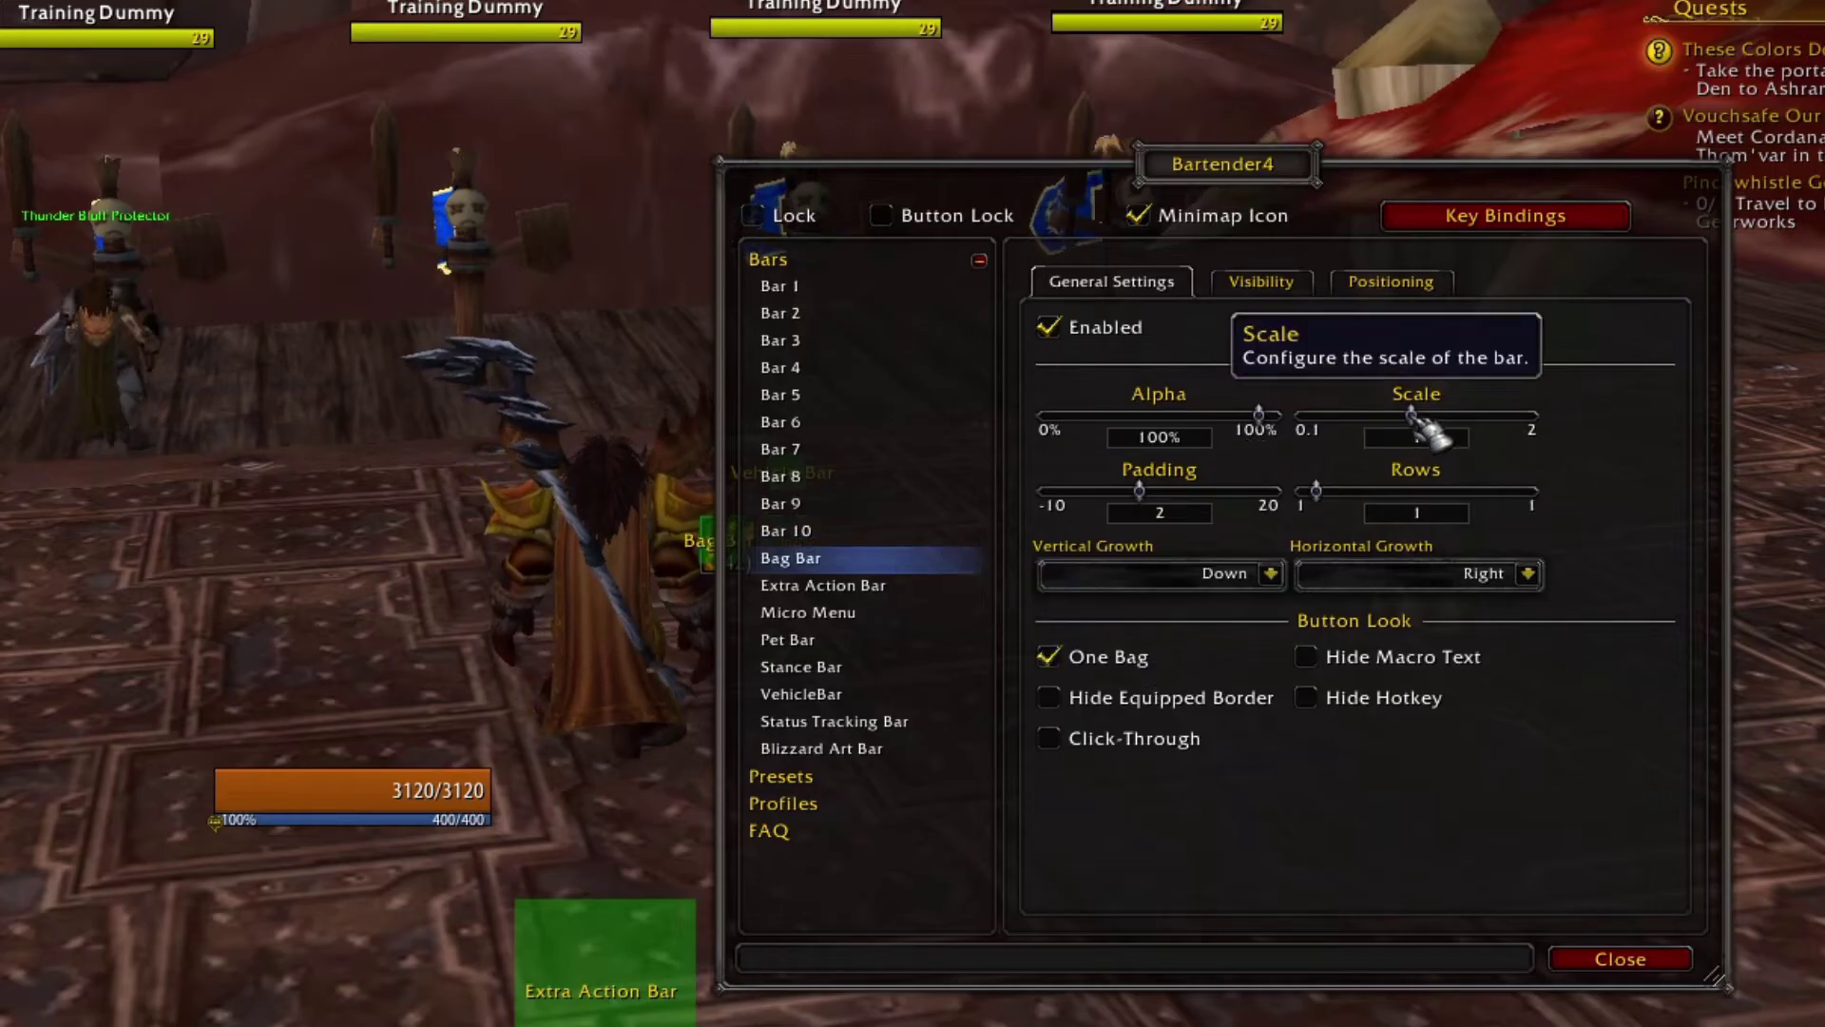
drag(1425, 420, 1406, 419)
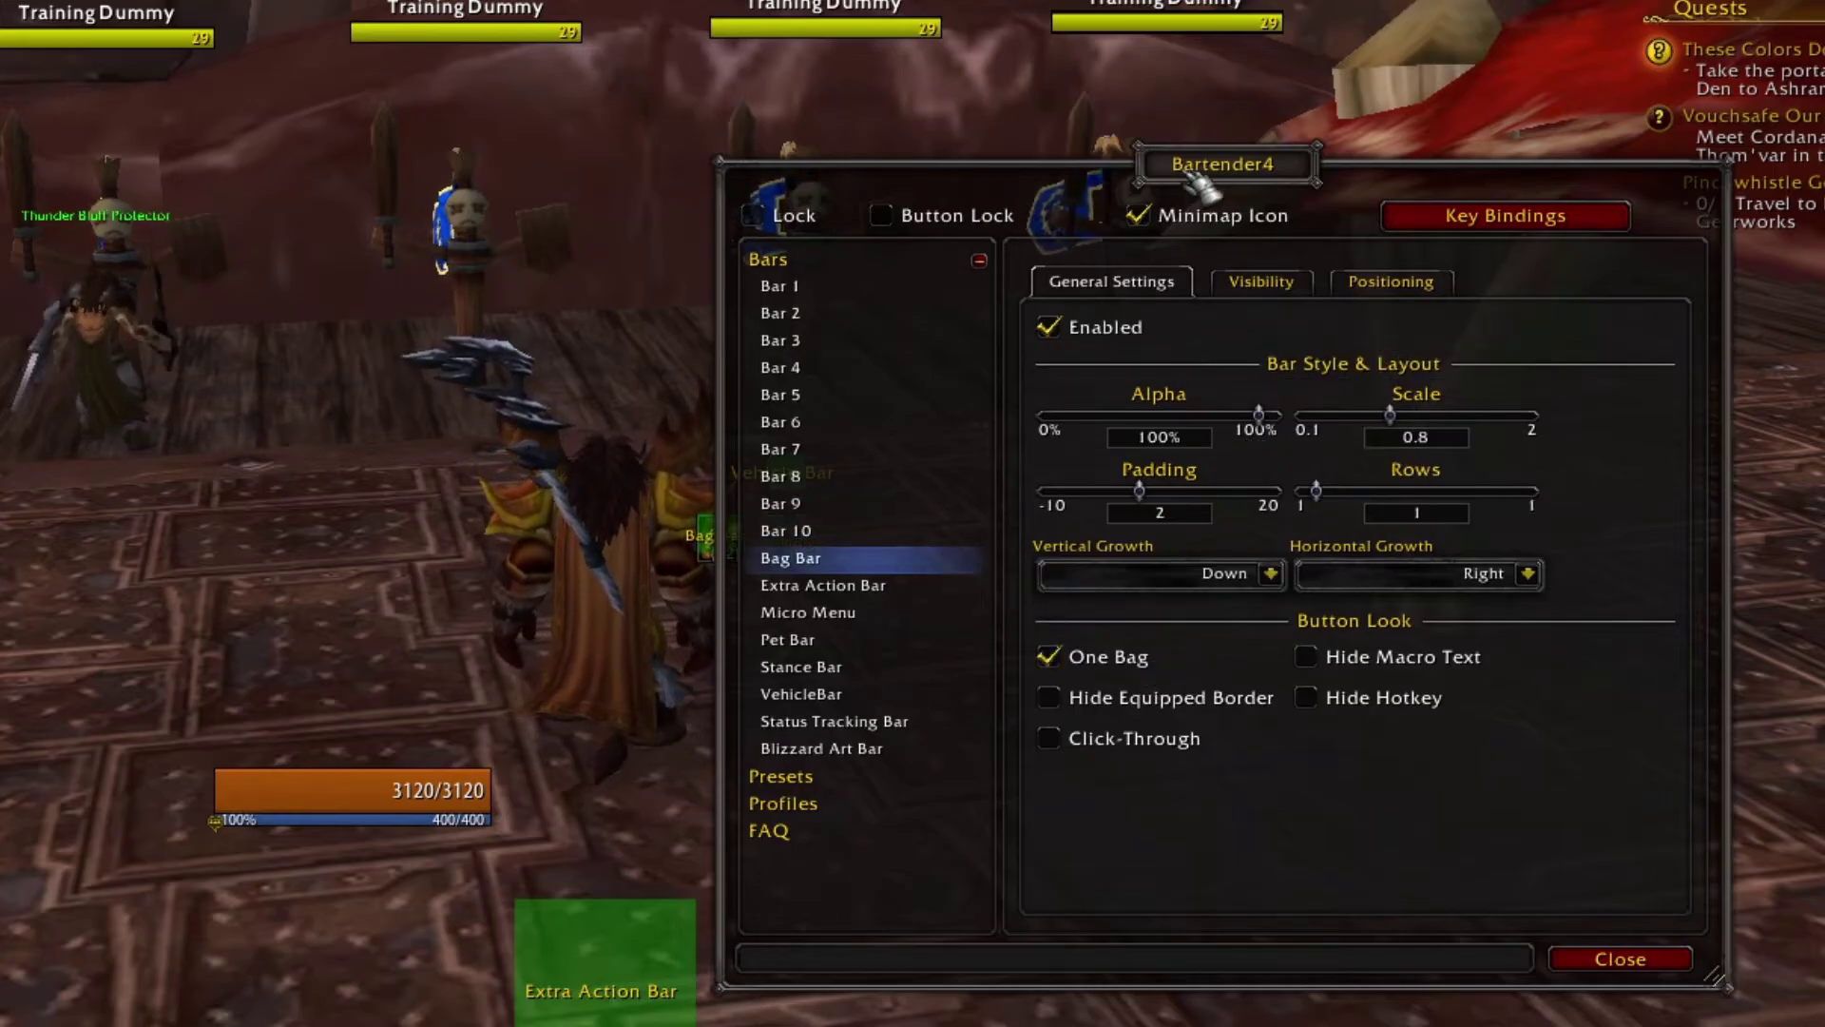
drag(1222, 163, 1286, 163)
drag(618, 556, 290, 546)
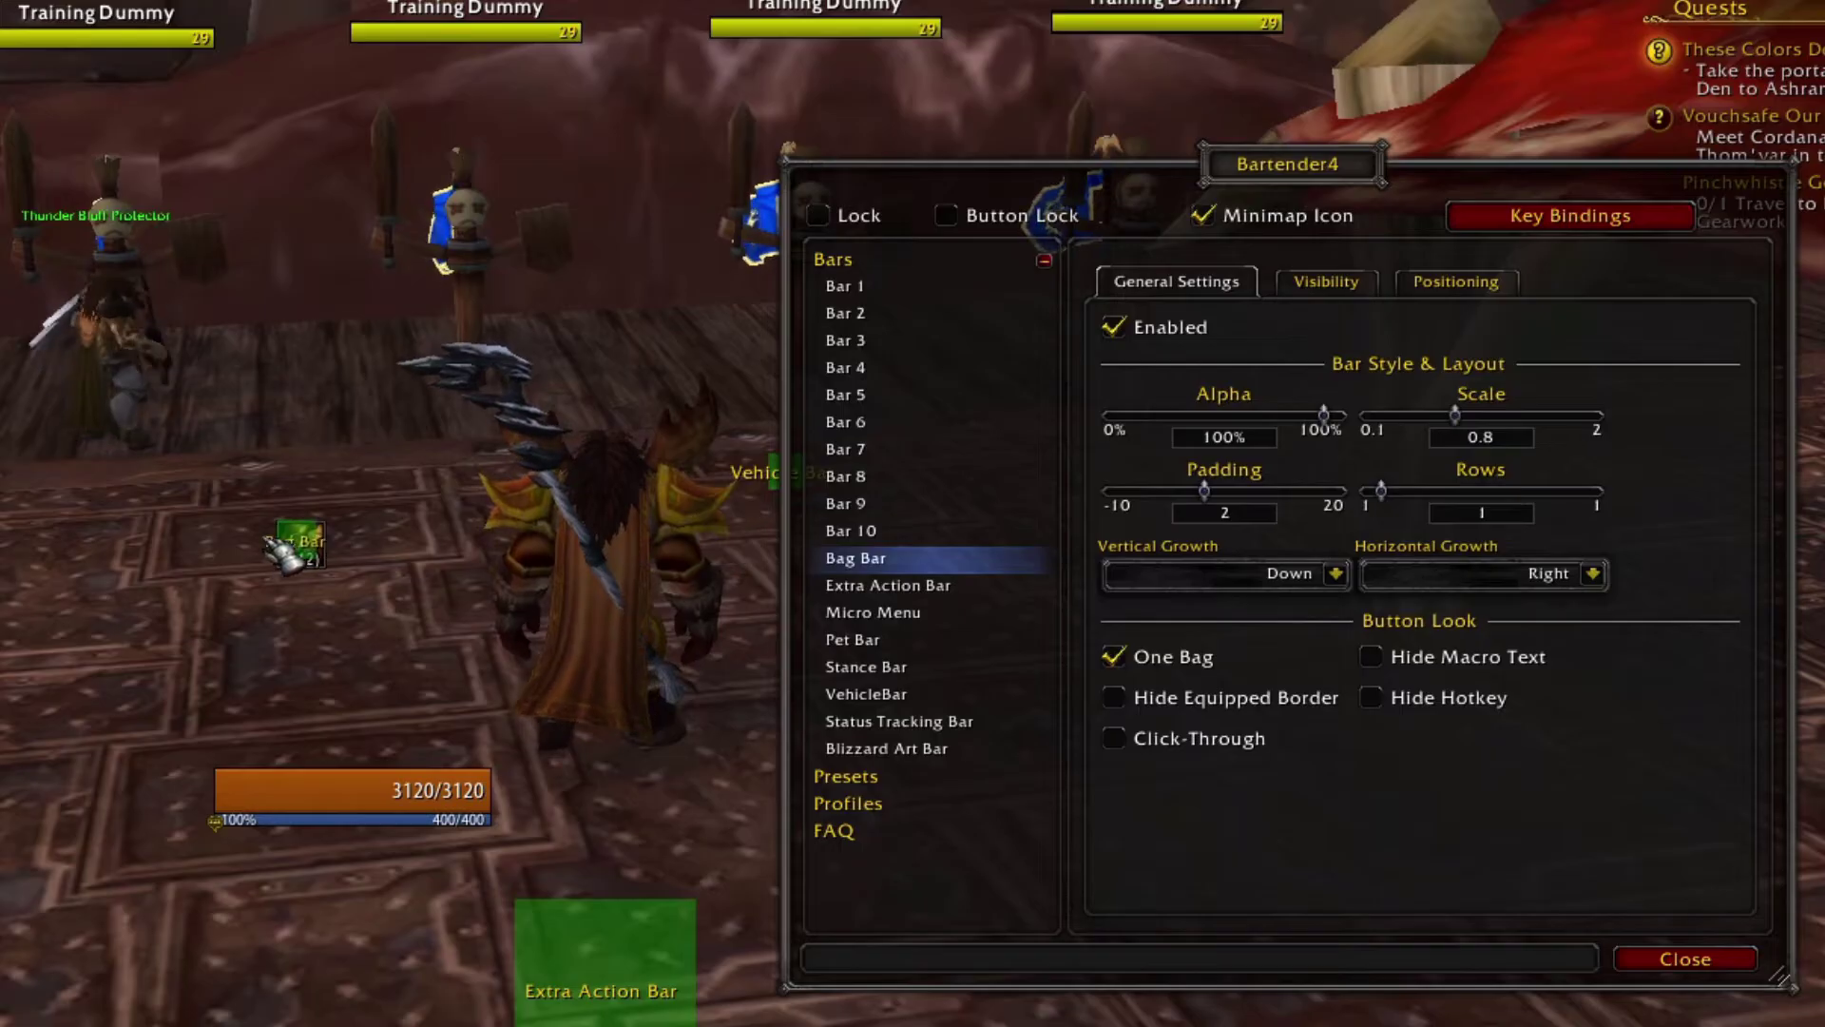
Step: Enable and resize the Micro Menu bar, and nudge the Bag Bar slightly down-left
click(879, 612)
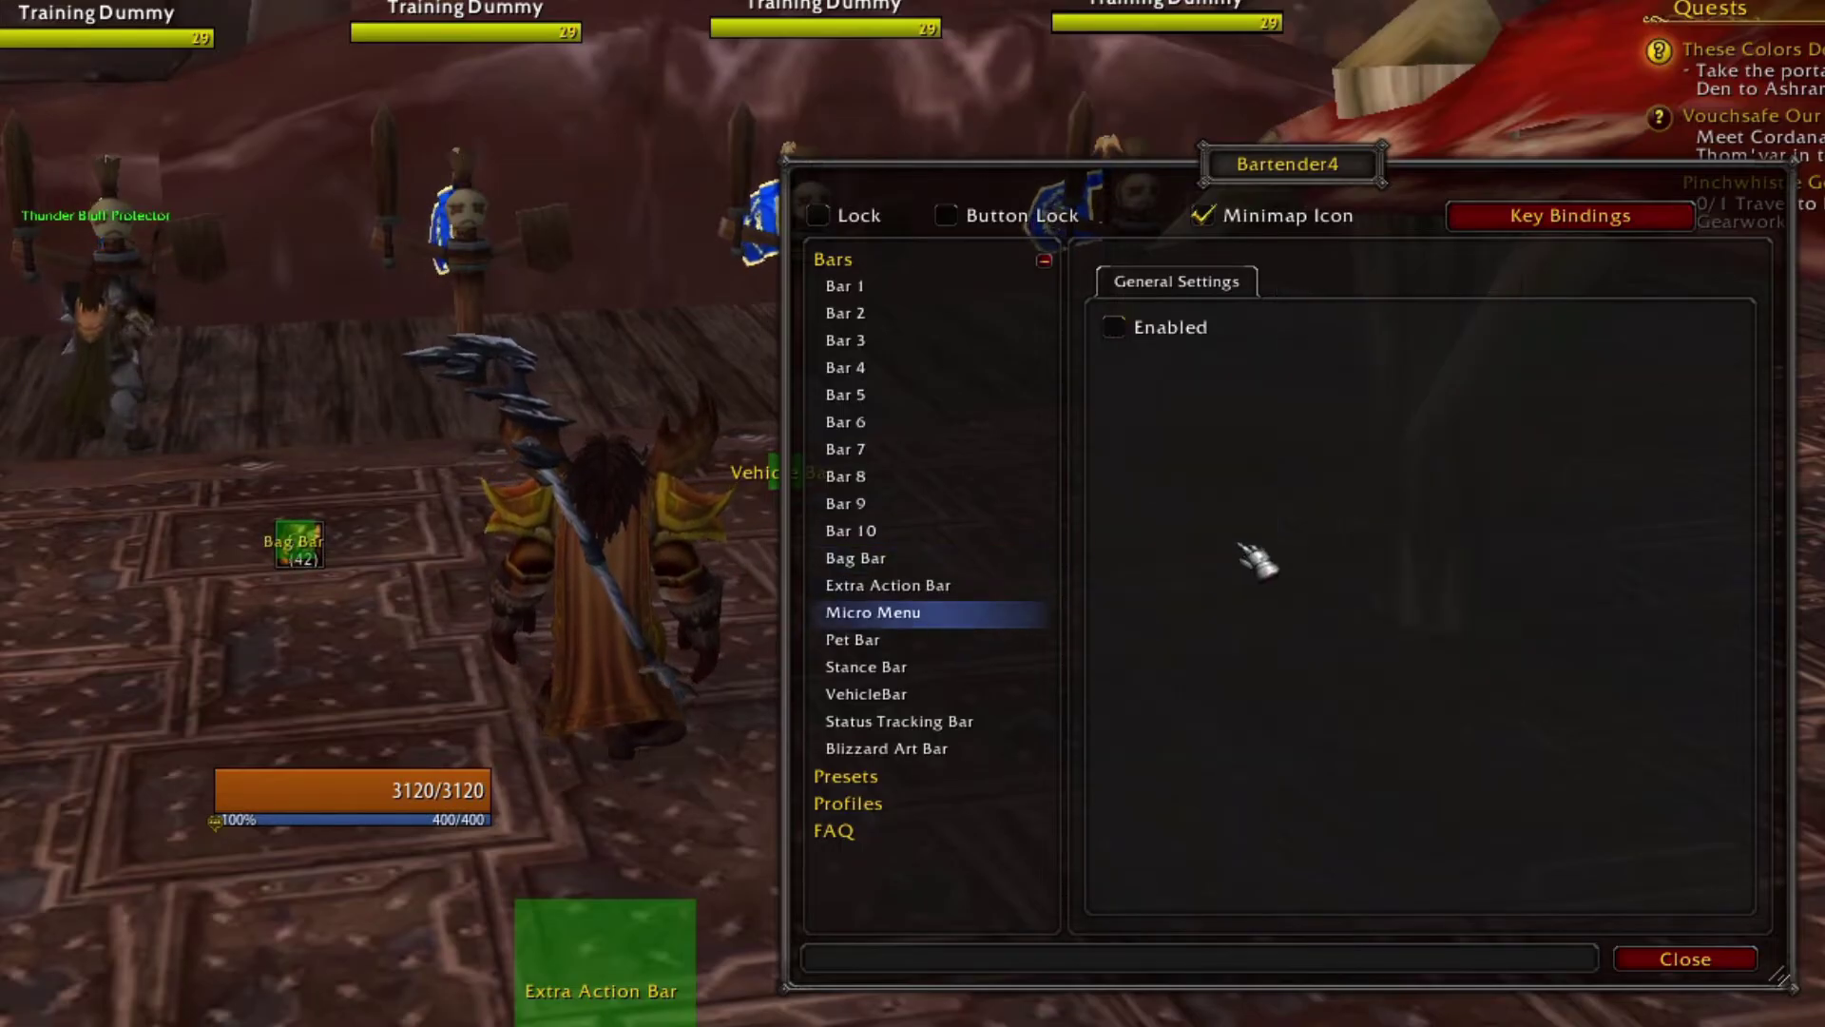
click(1187, 337)
drag(1471, 419, 1476, 418)
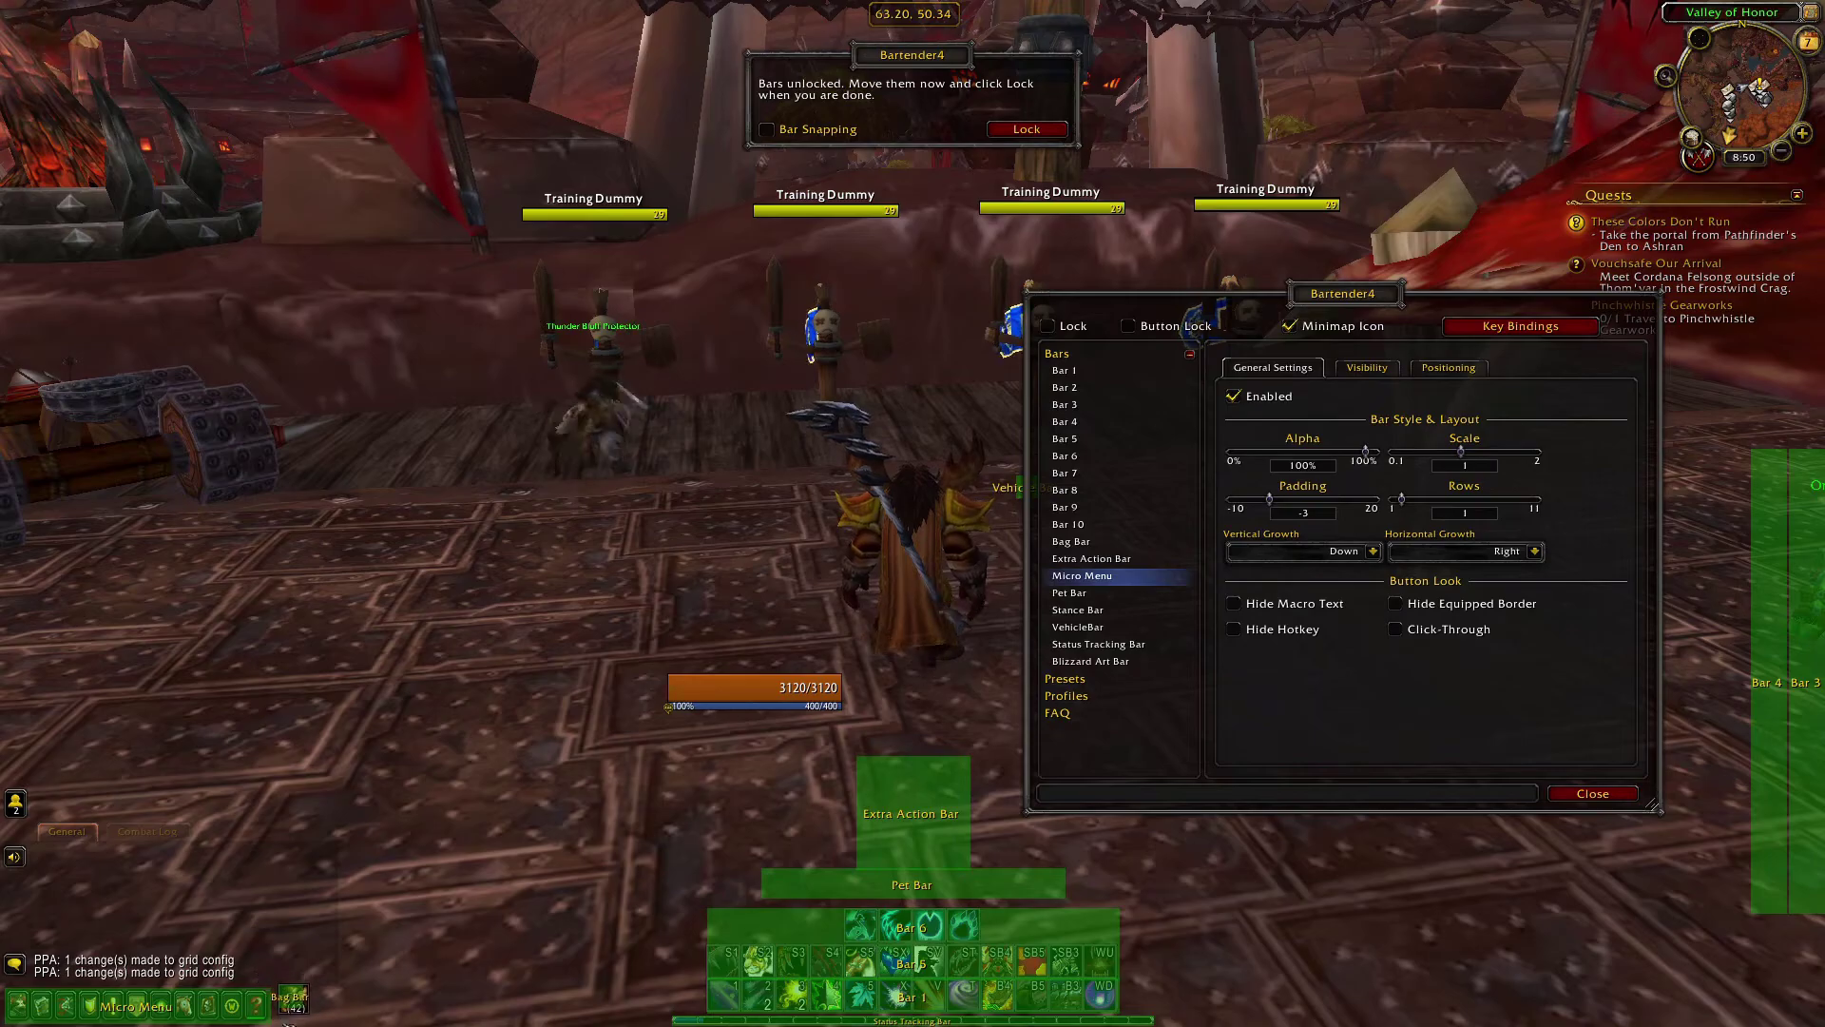
drag(290, 1023, 284, 1026)
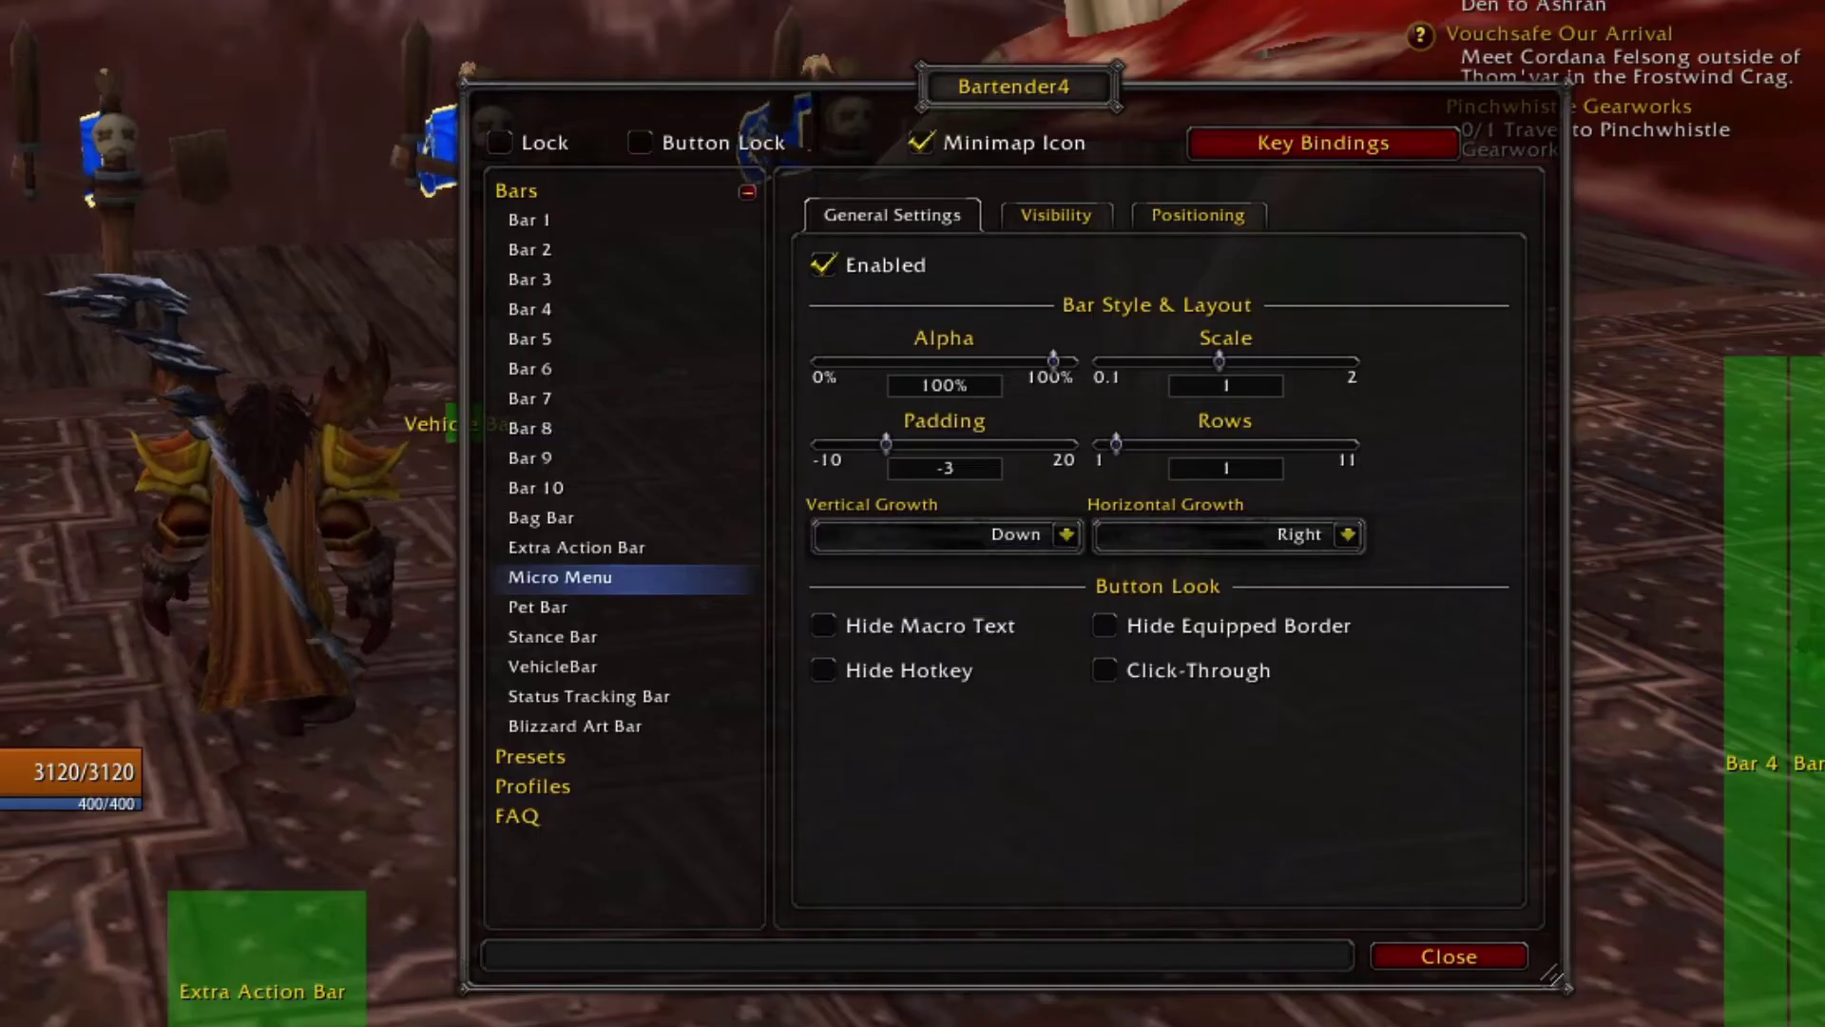
Step: Set both the Micro Menu and the Bag Bar to fade out in their Visibility options
click(1060, 228)
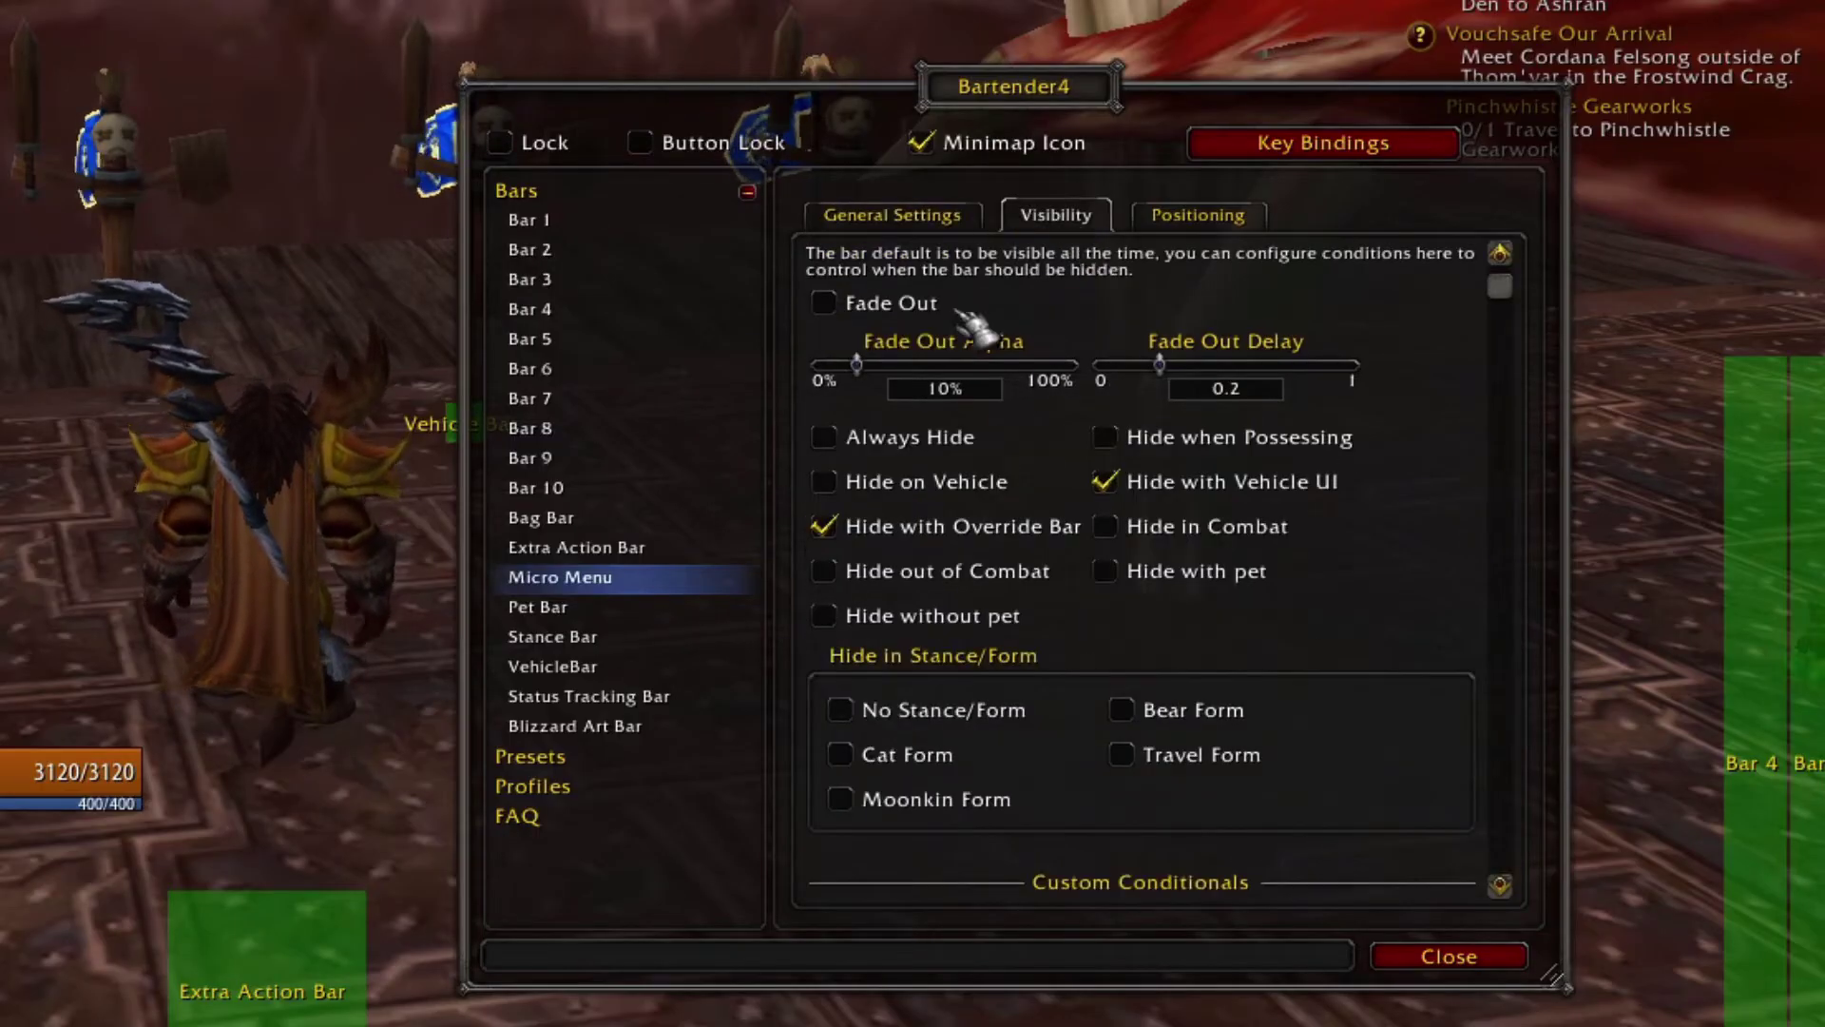
click(879, 309)
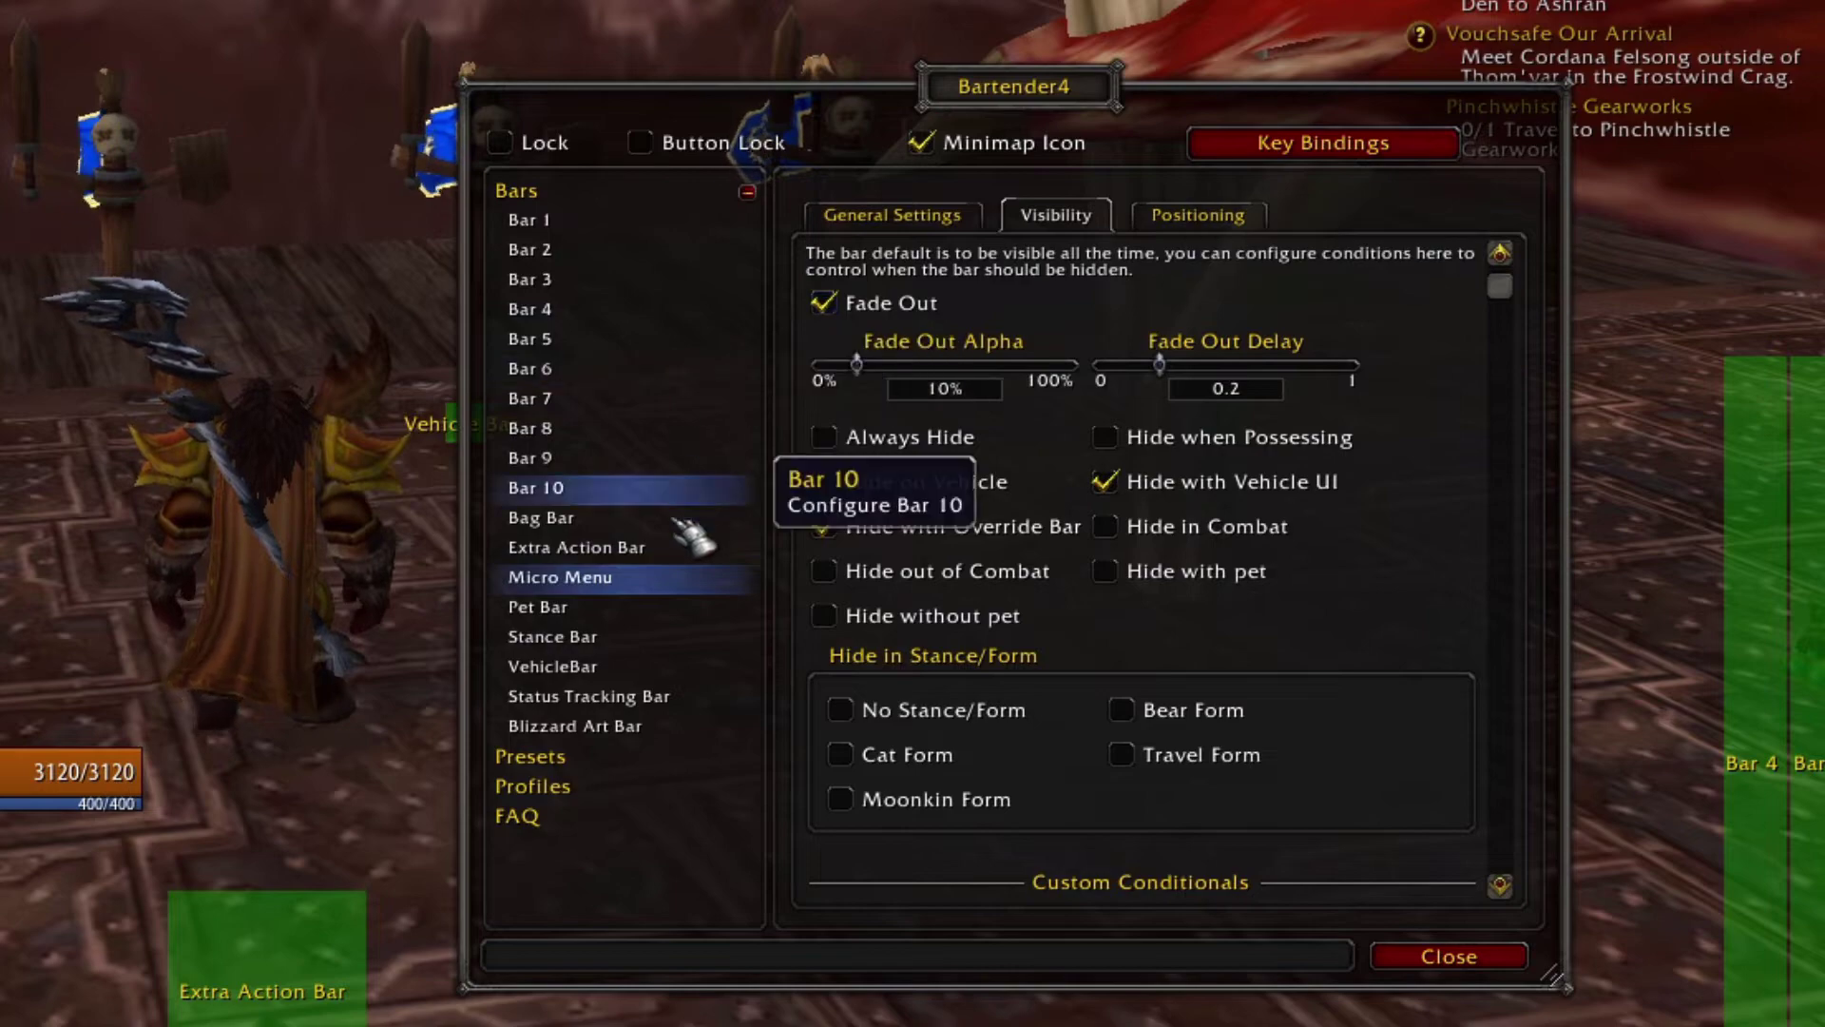
click(542, 517)
click(1056, 215)
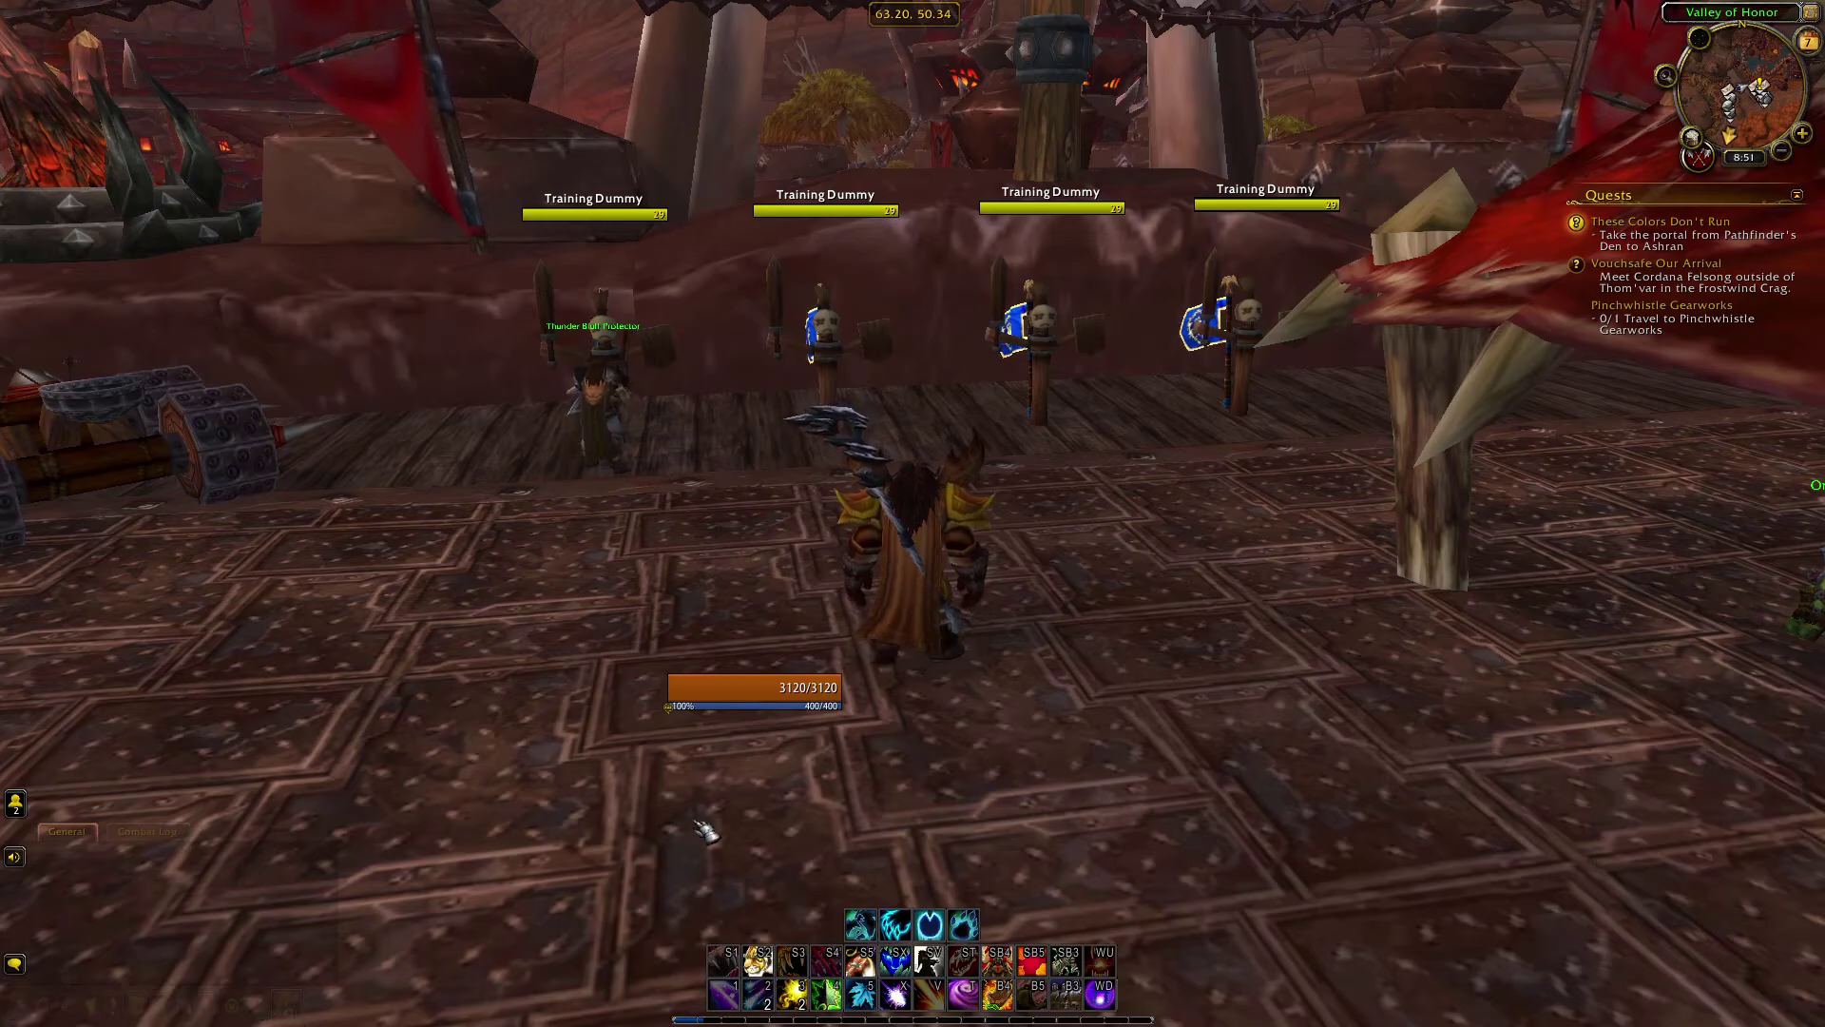
Step: Reopen the Bartender4 configuration with /bt and select the Stance Bar
text(/bt)
key(Return)
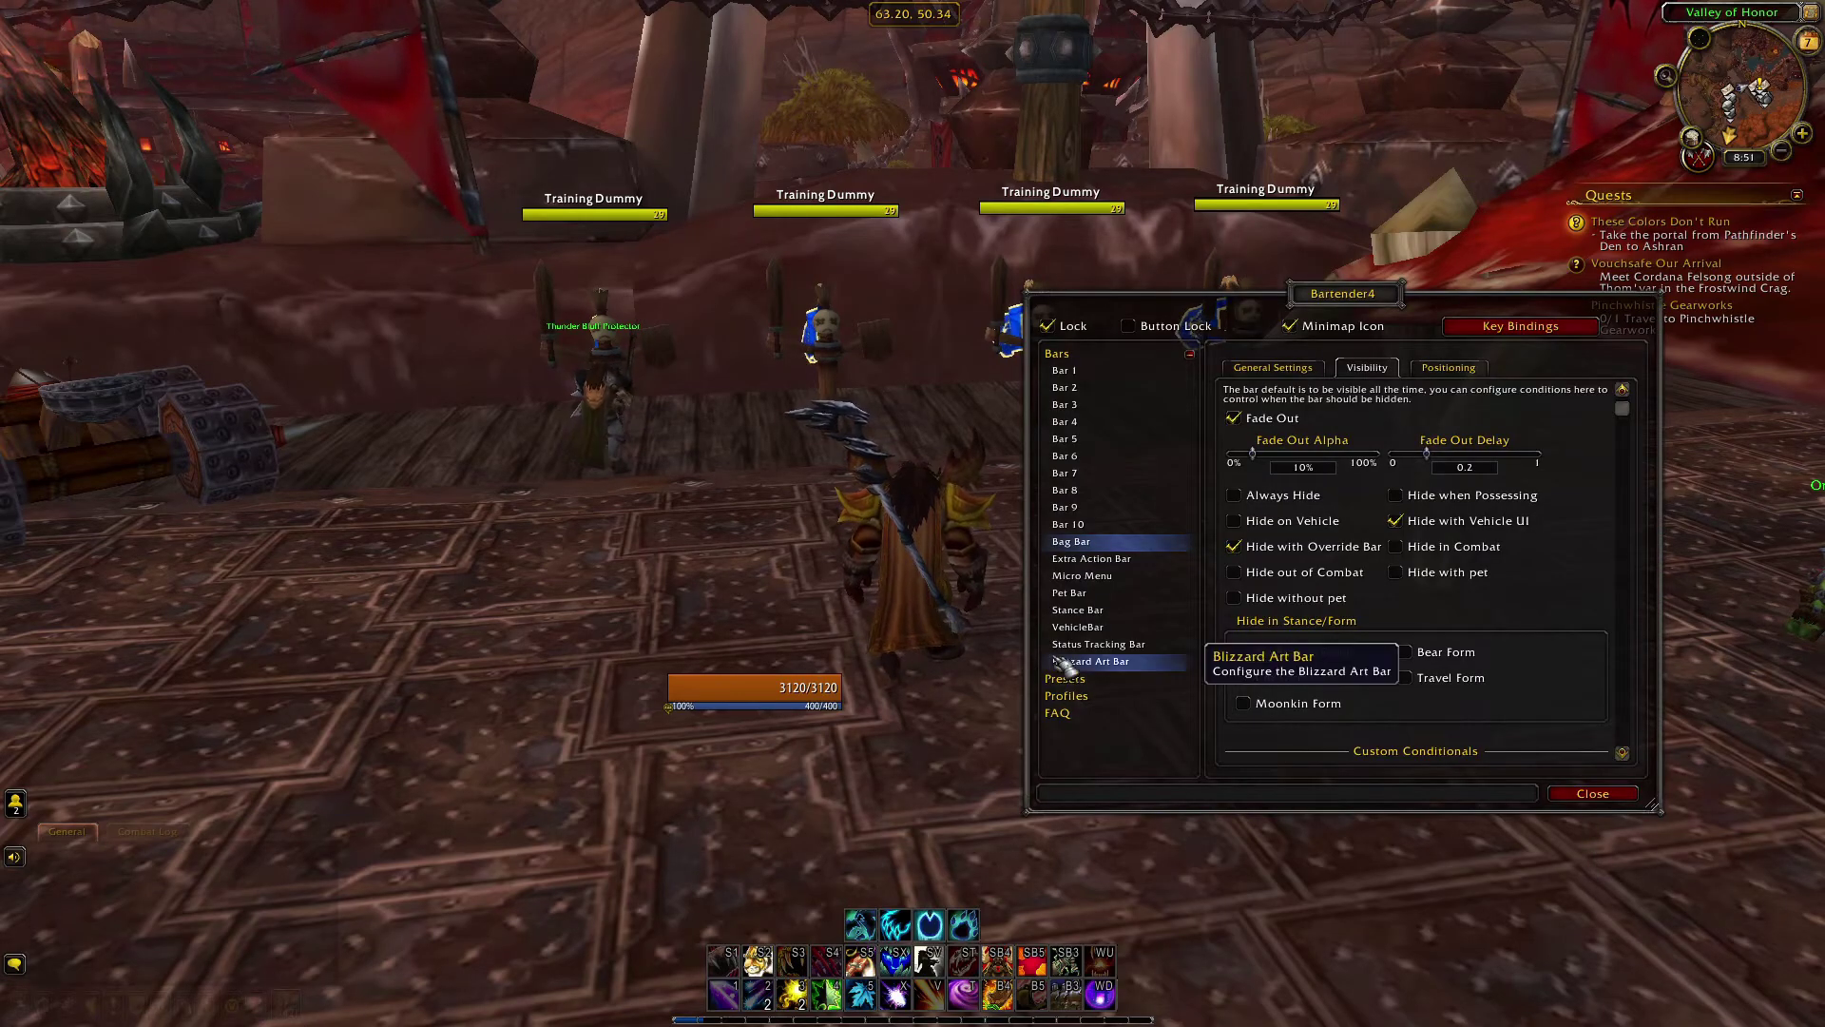
click(1077, 609)
Step: Tick the Stance Bar's Enabled box, then untick it so the bar is off again
click(1234, 396)
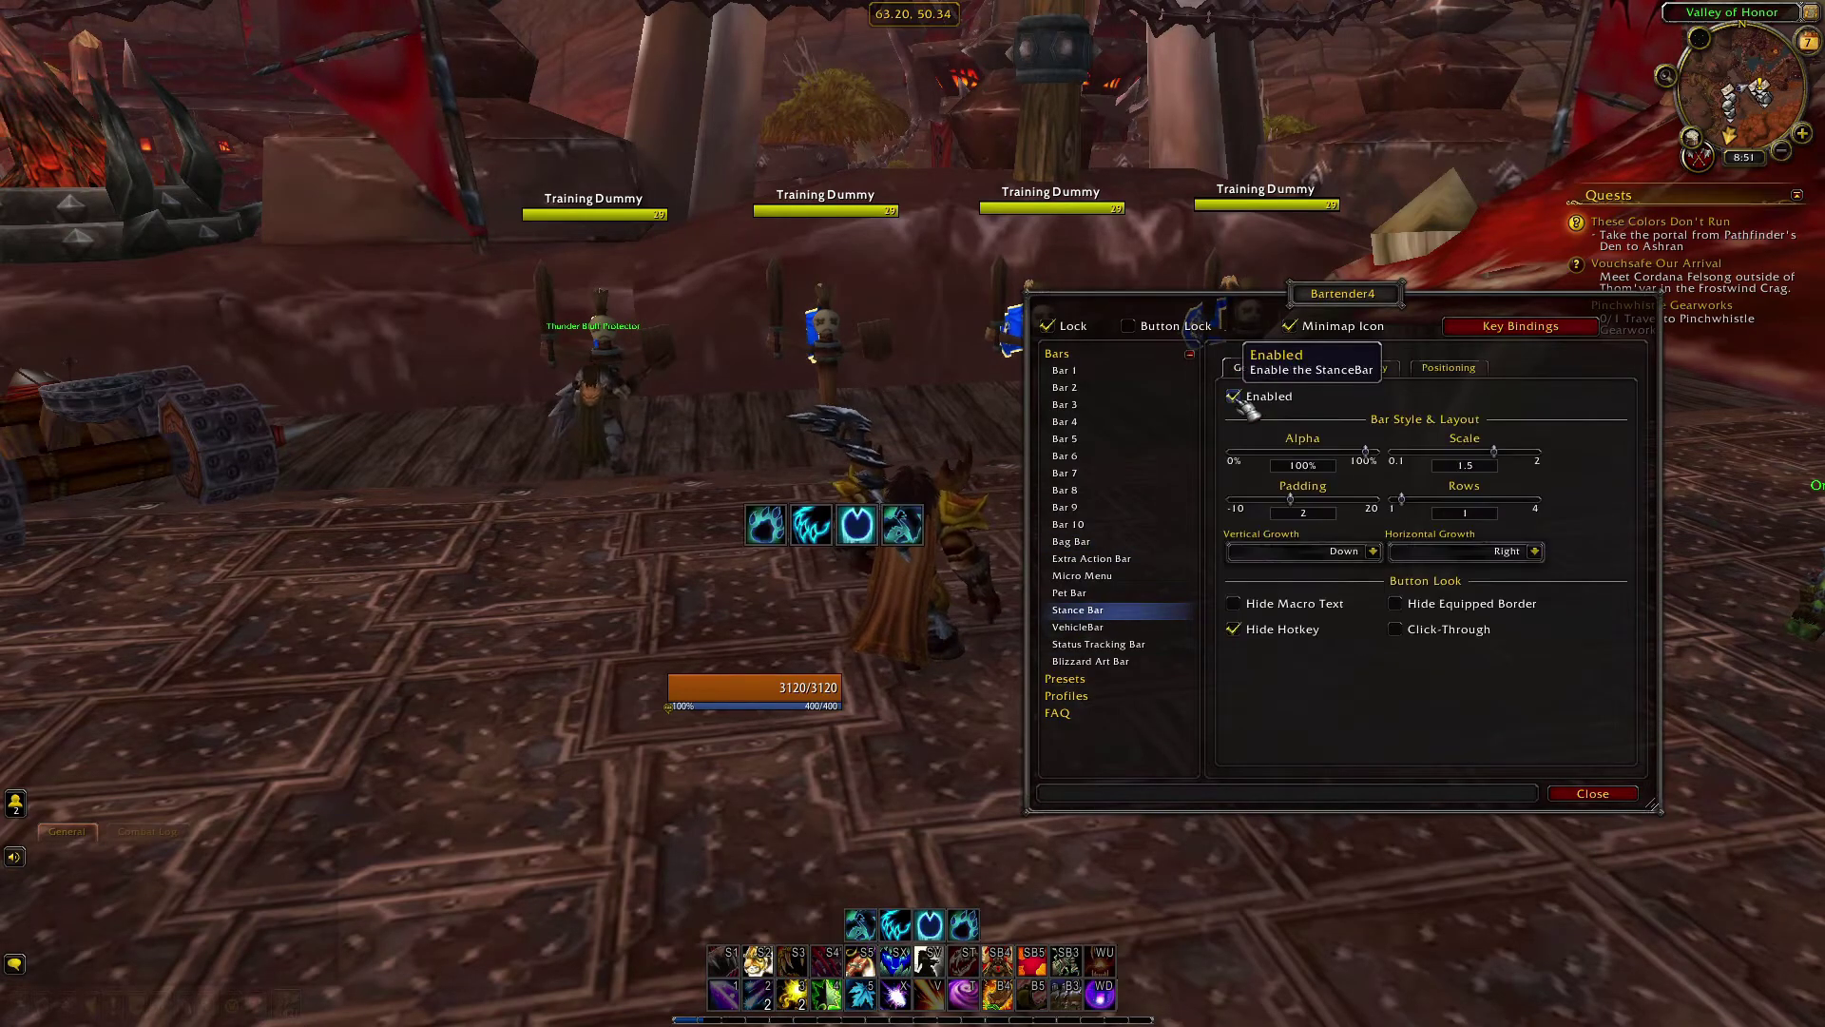
click(1234, 396)
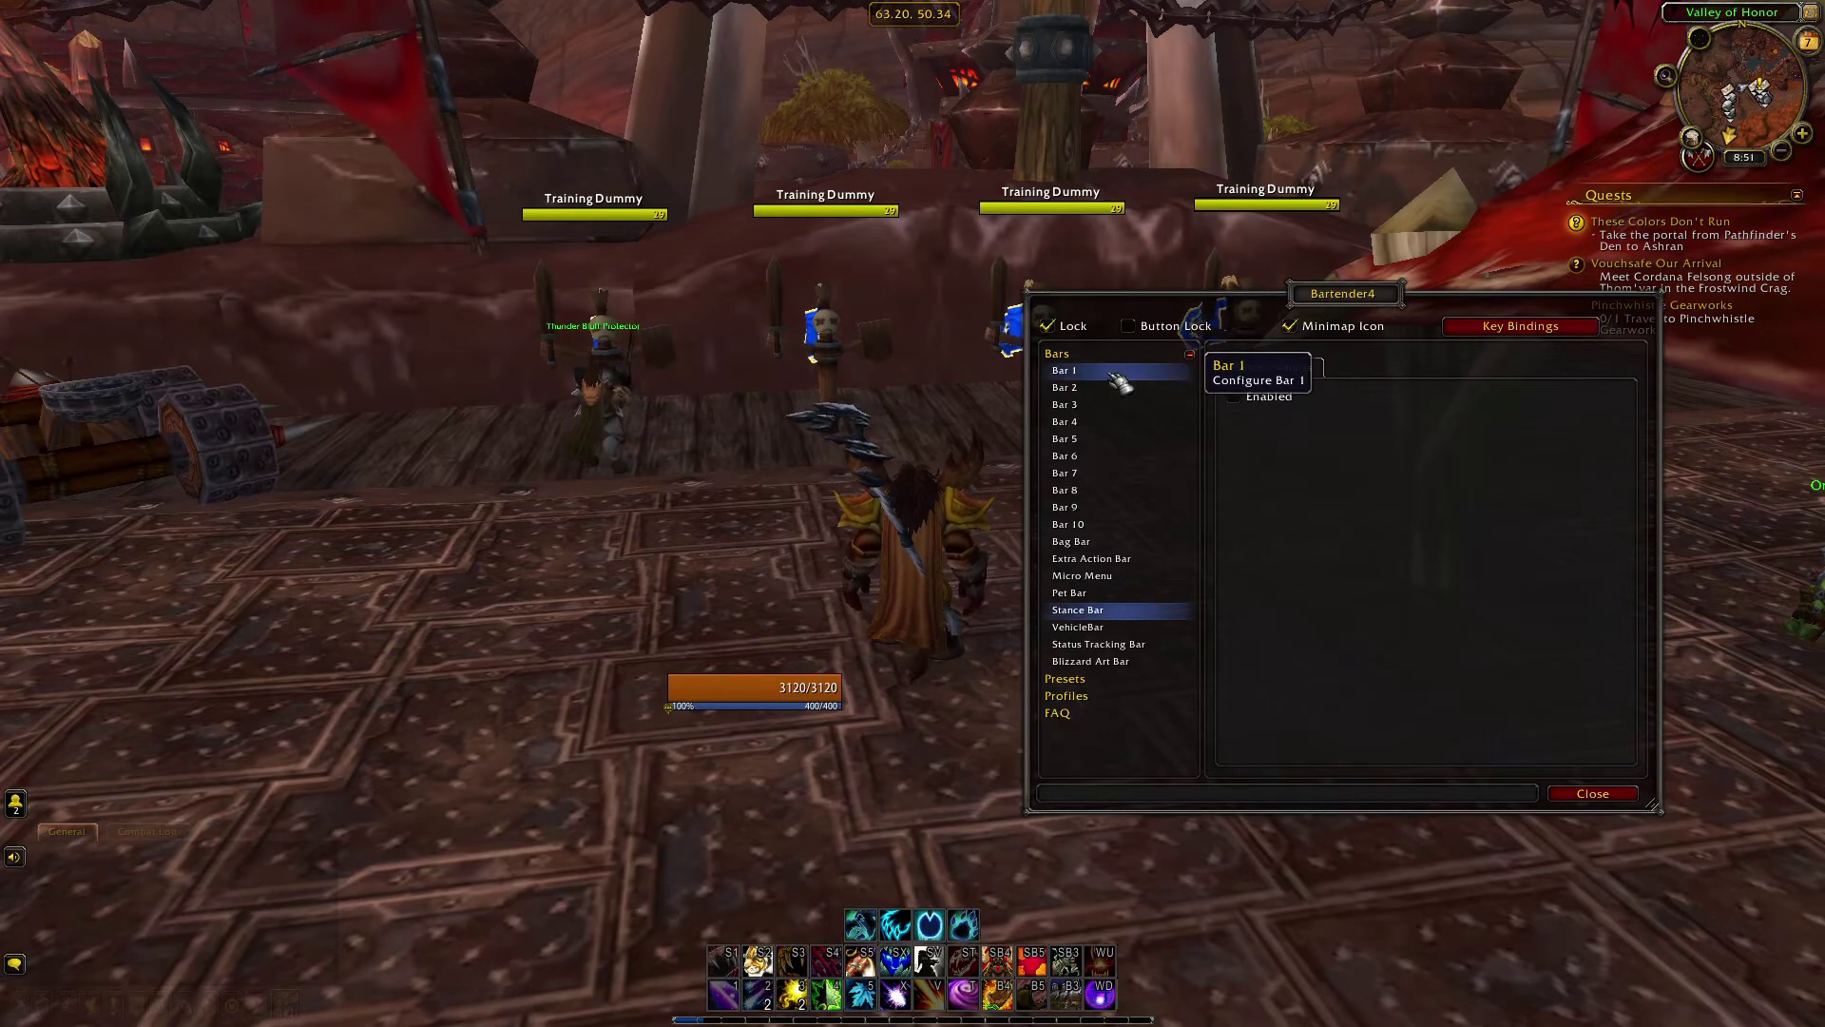
Step: In Bar 1's State Configuration, set the Moonkin Form paging to Page 10
click(1066, 371)
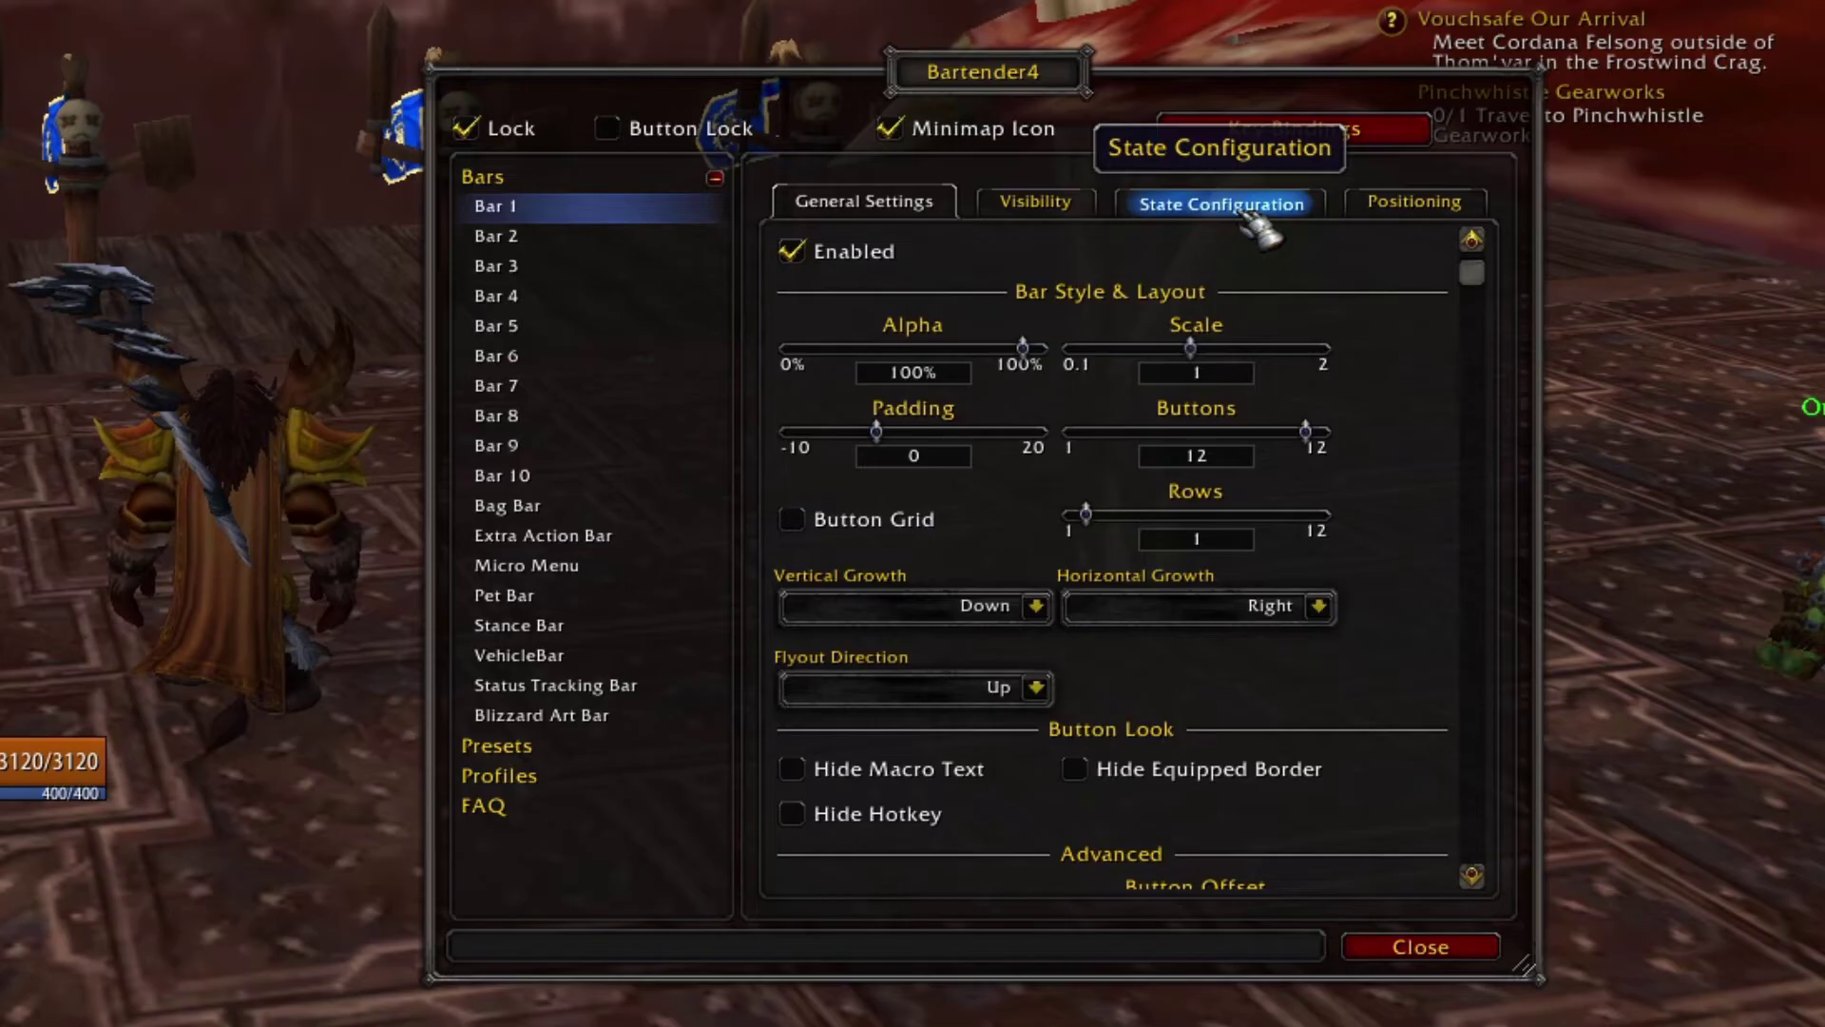
click(1253, 214)
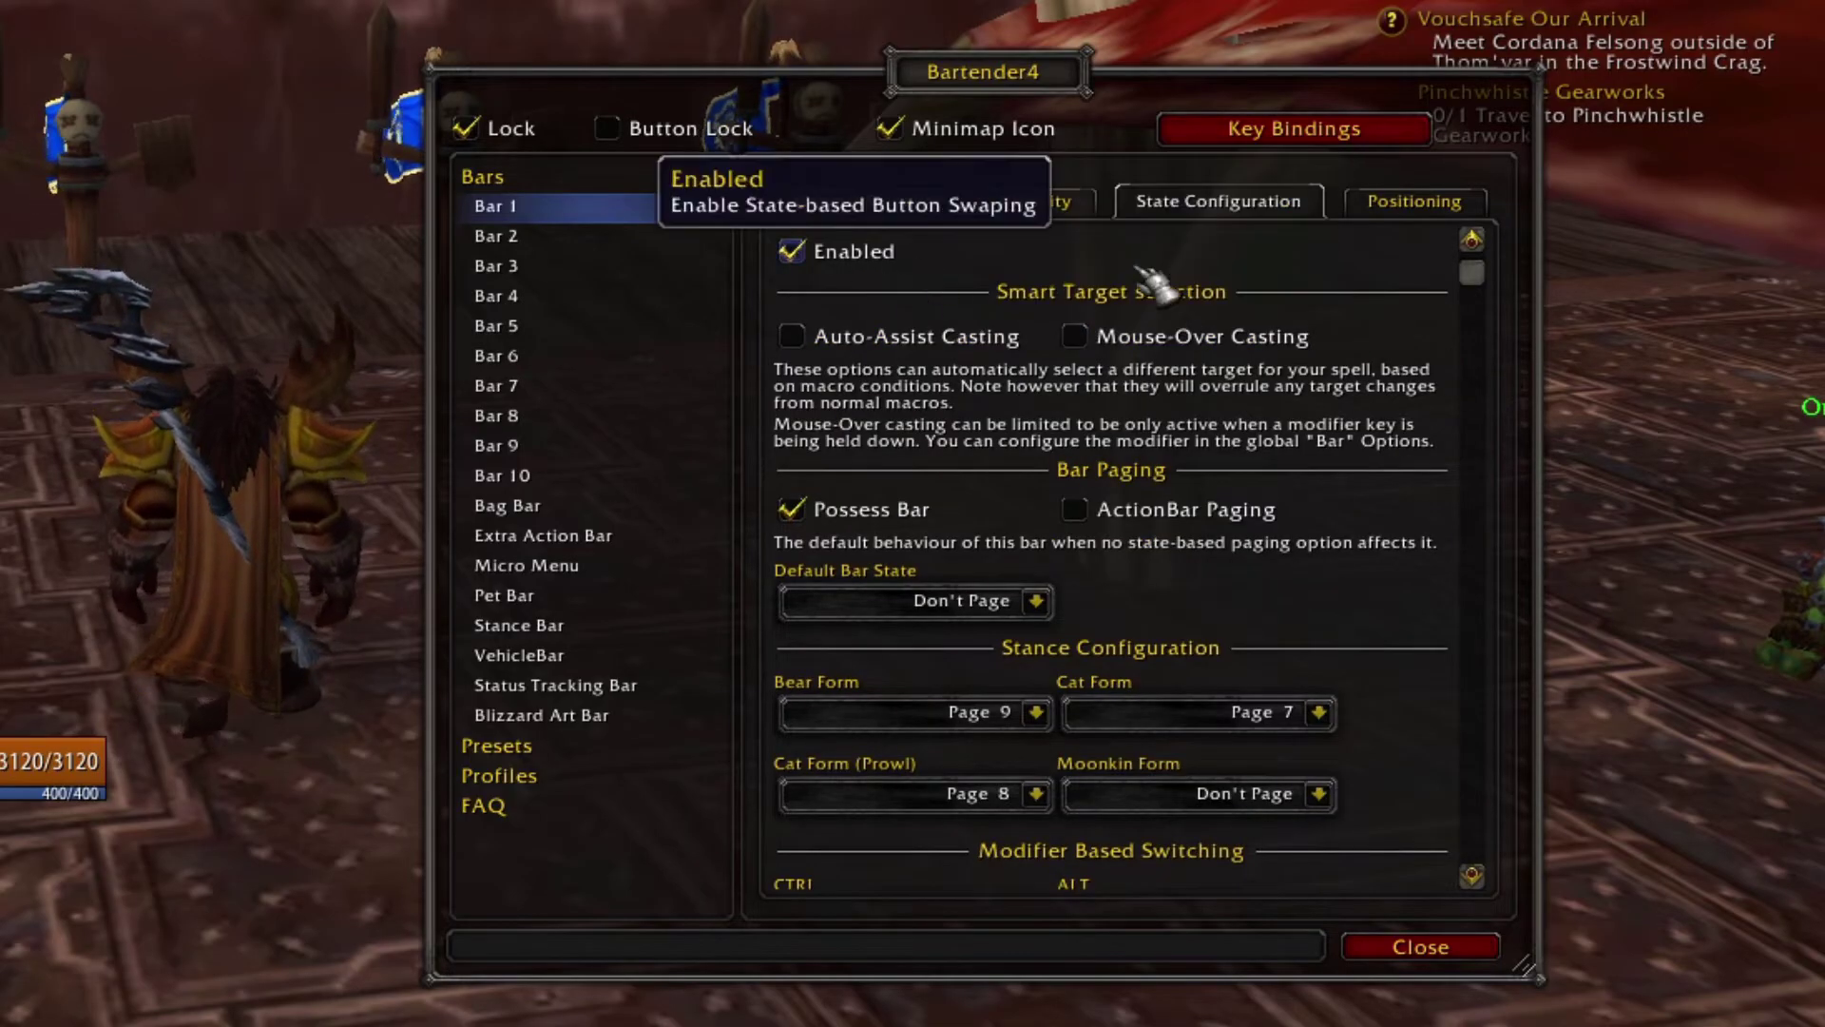
drag(1478, 281, 1476, 363)
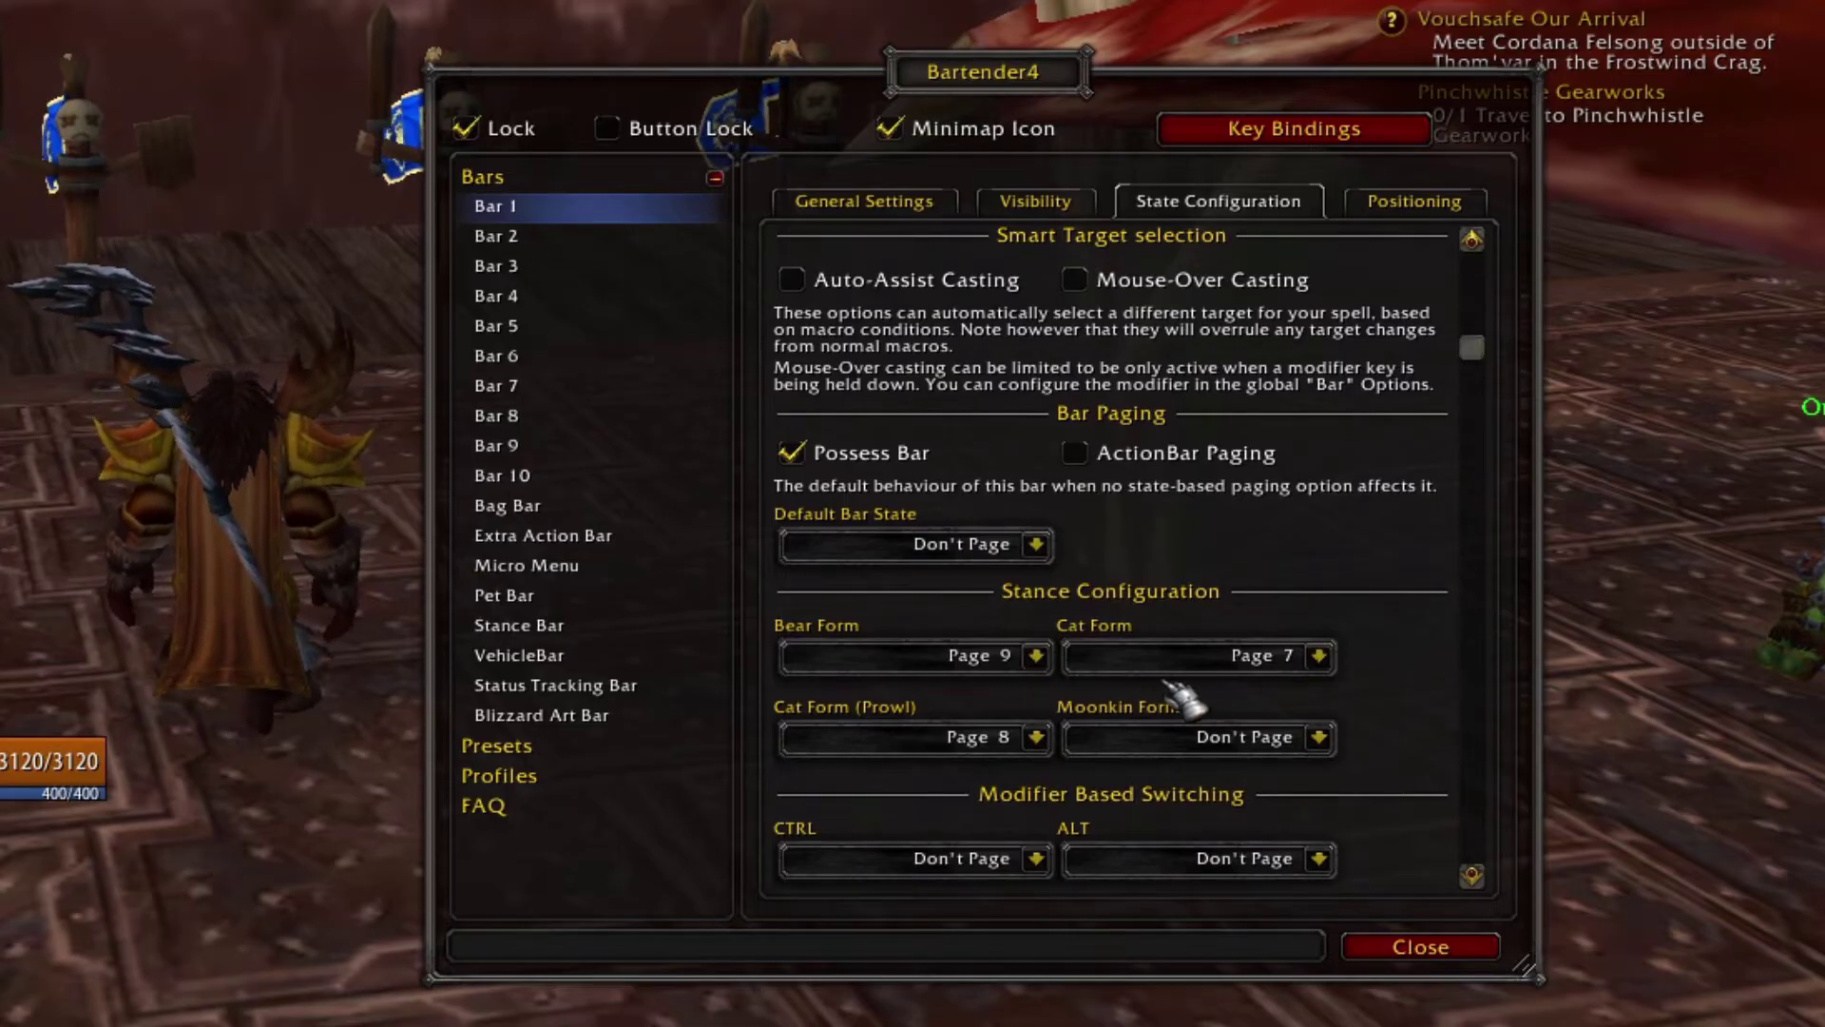
click(1317, 738)
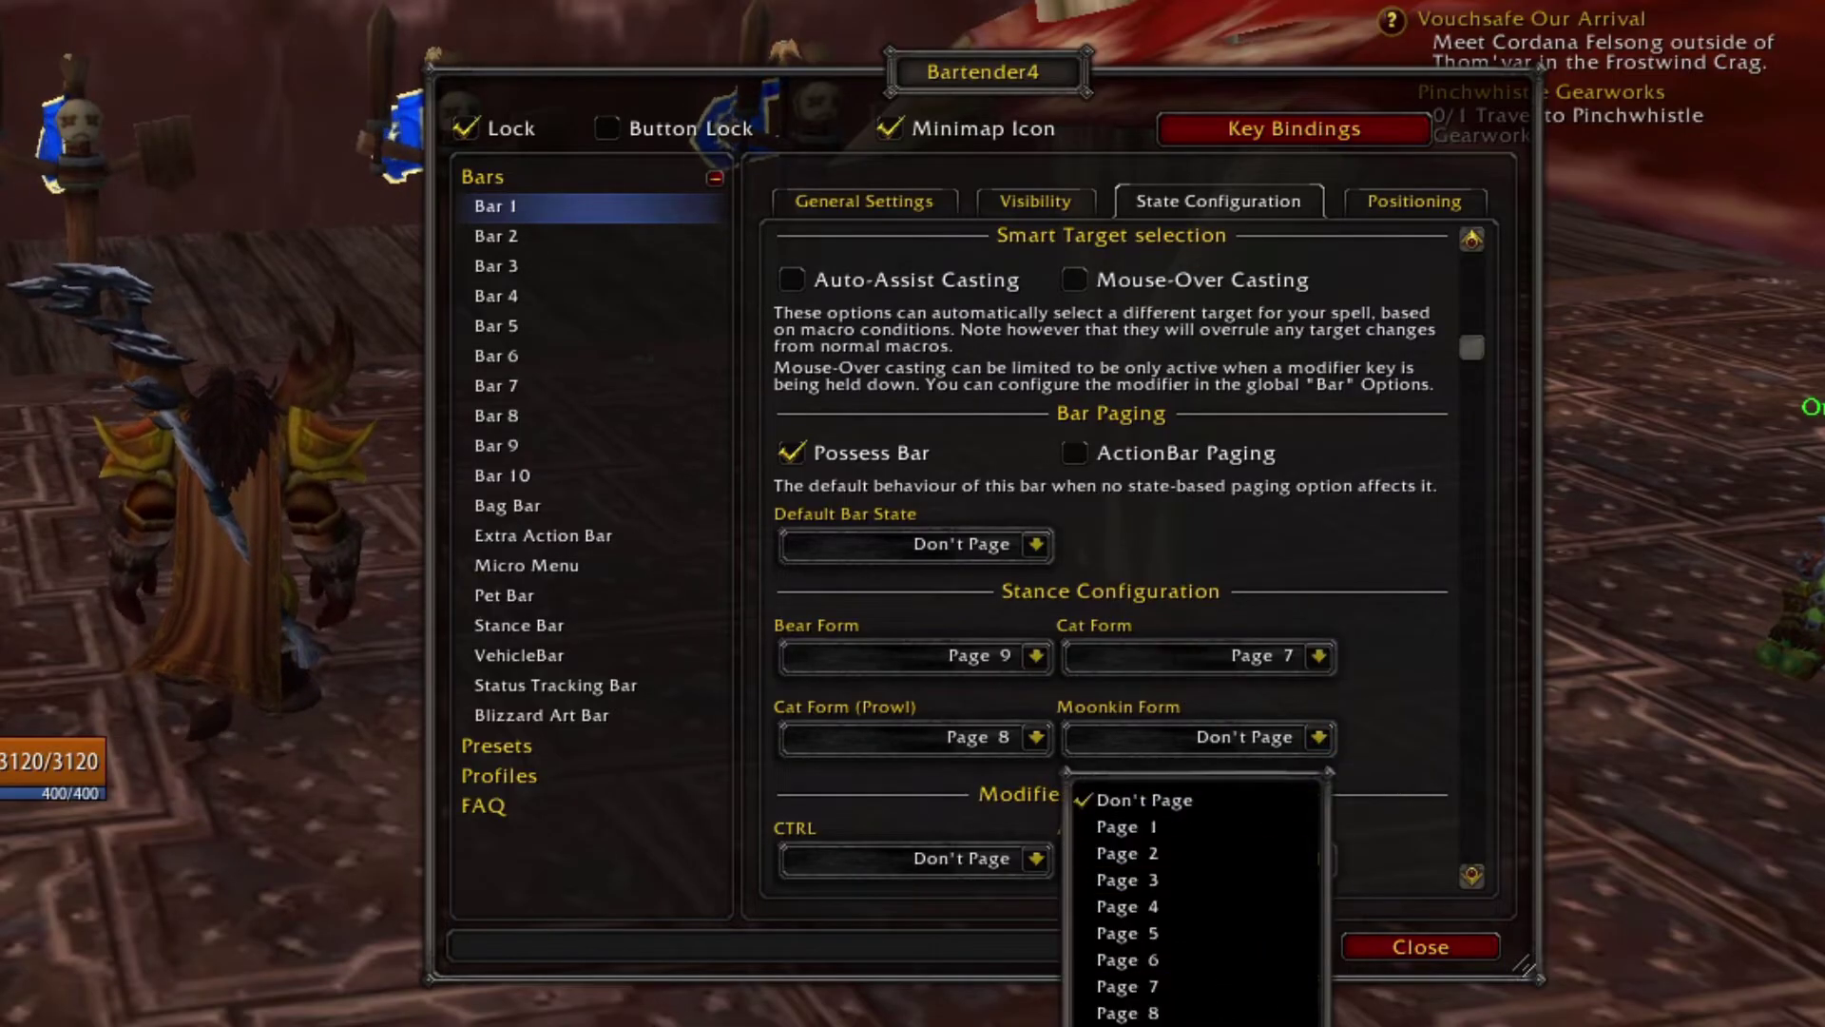
scroll(1181, 998, down, 3)
click(1182, 998)
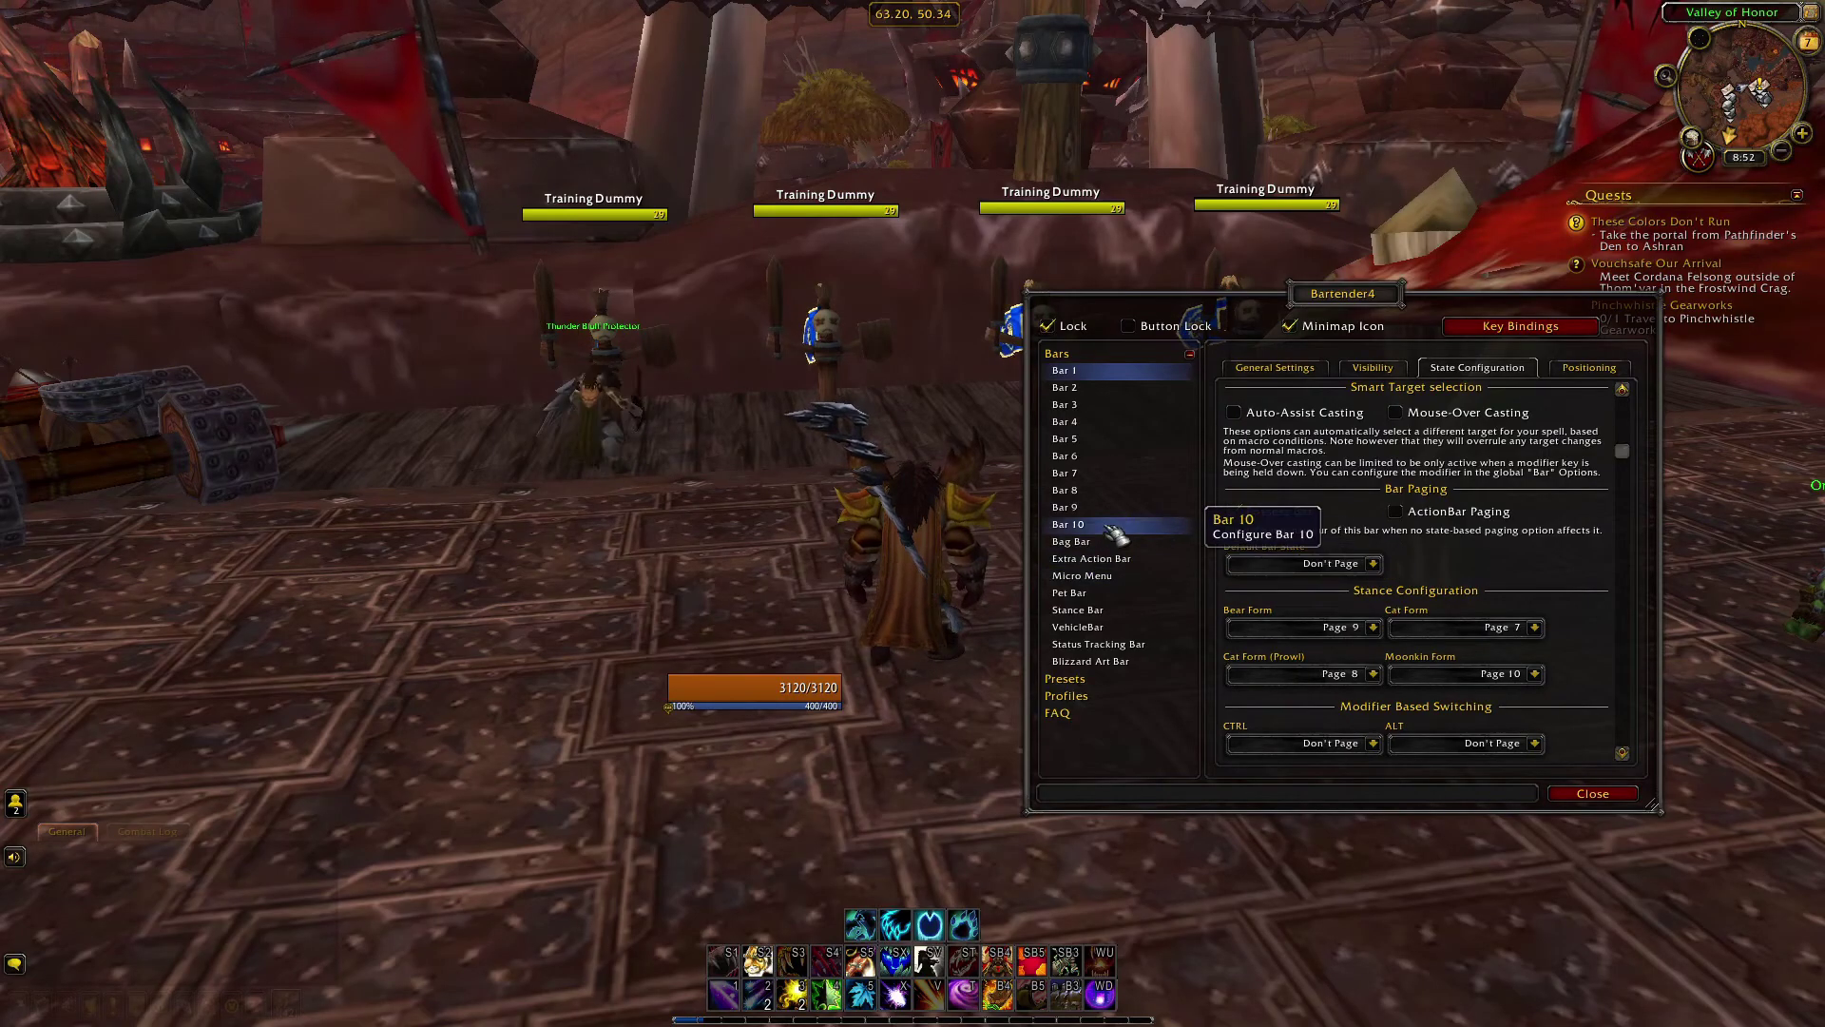
click(1114, 528)
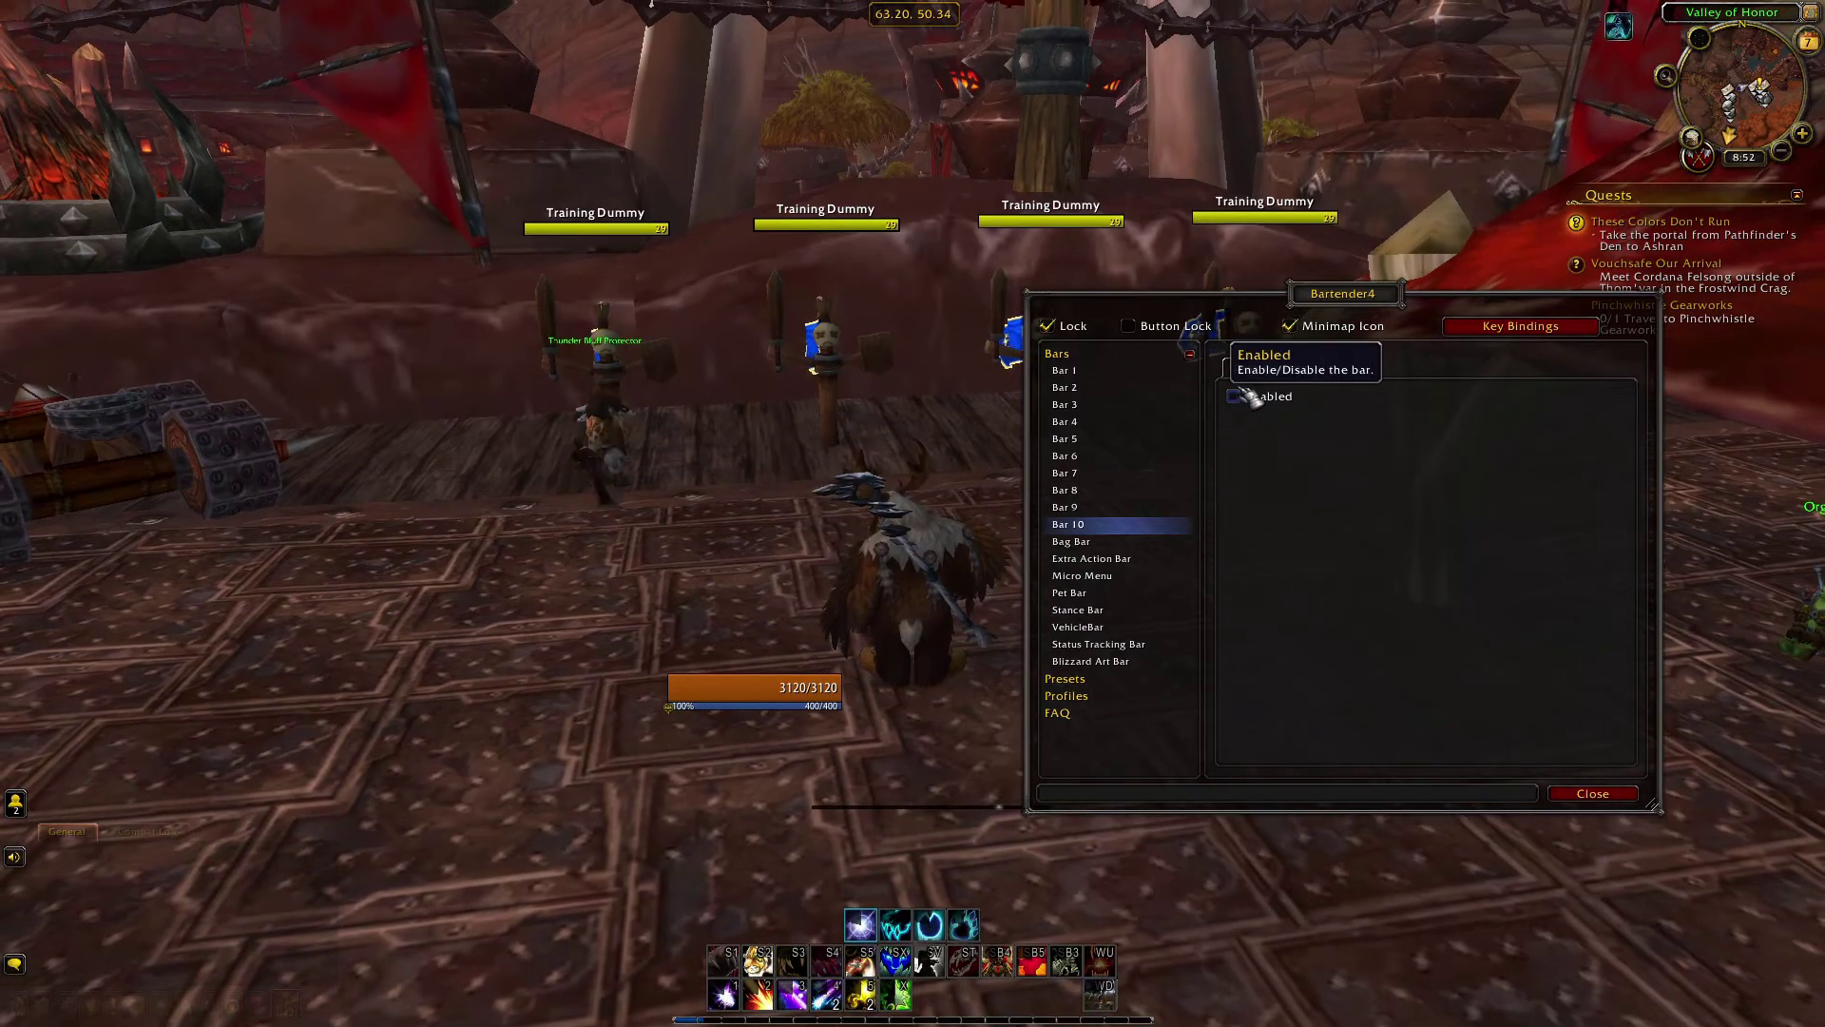
click(1236, 395)
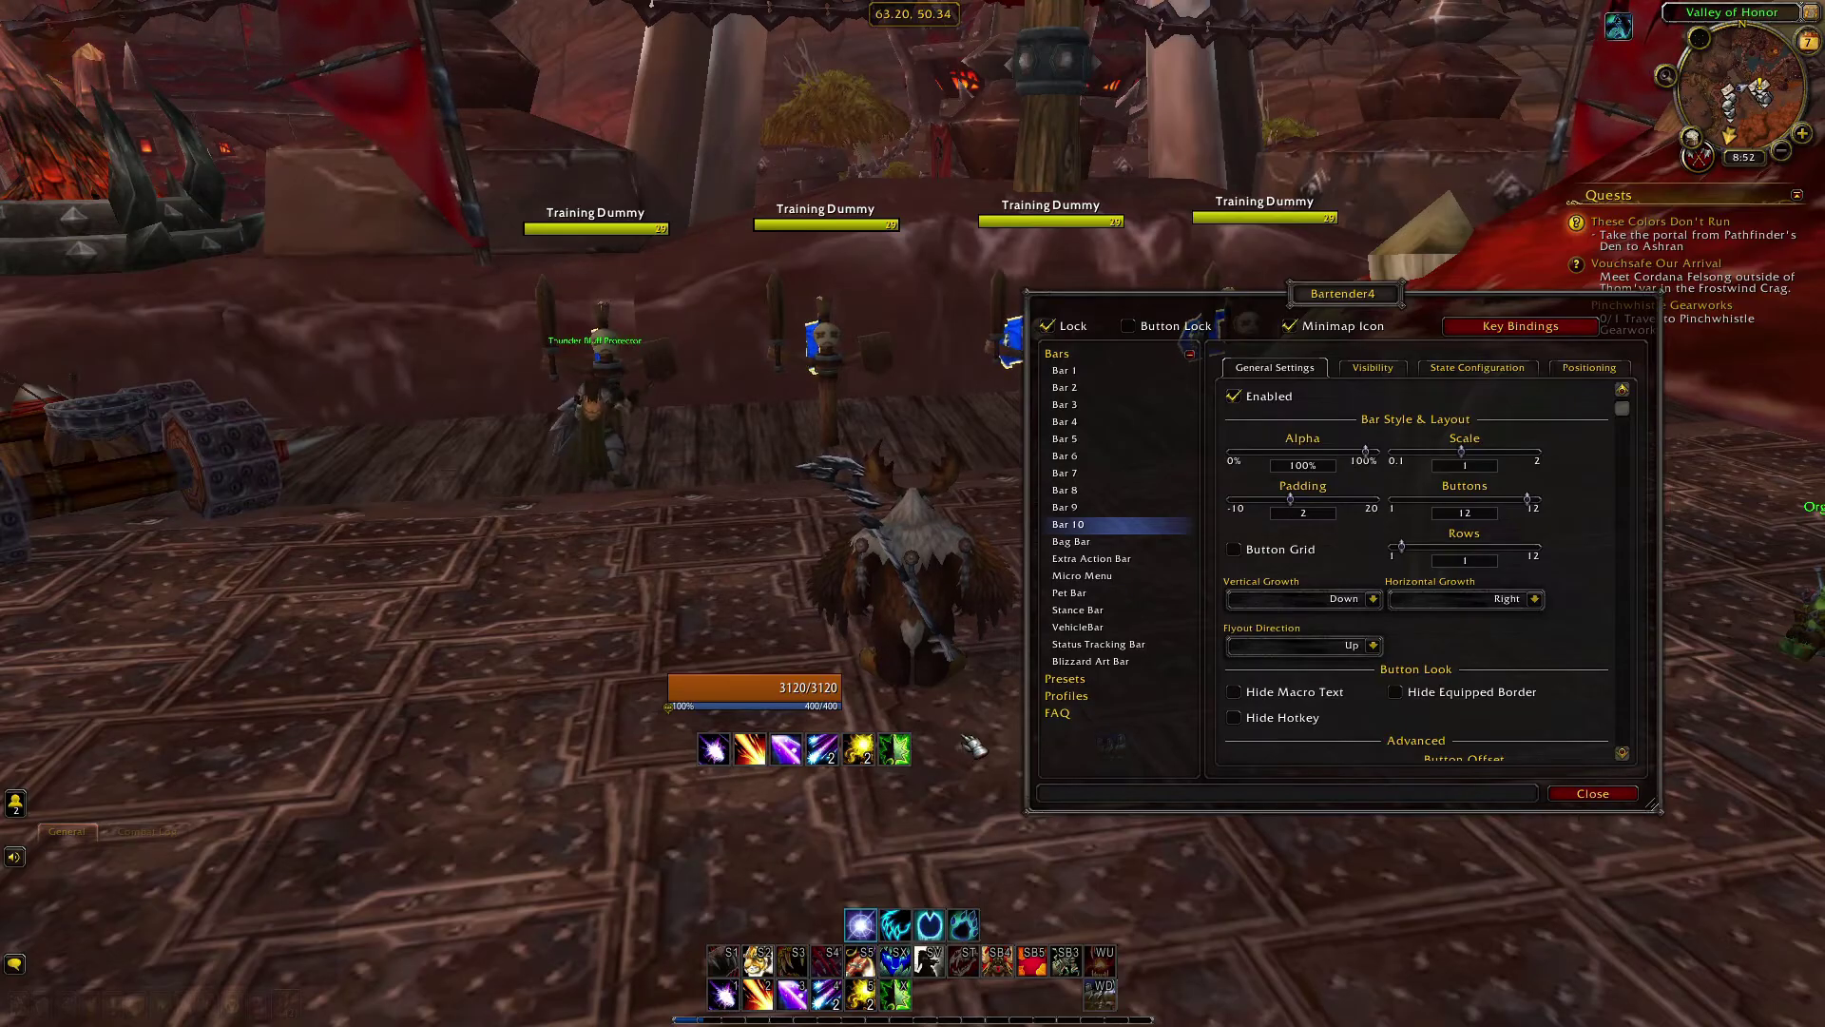
click(1235, 396)
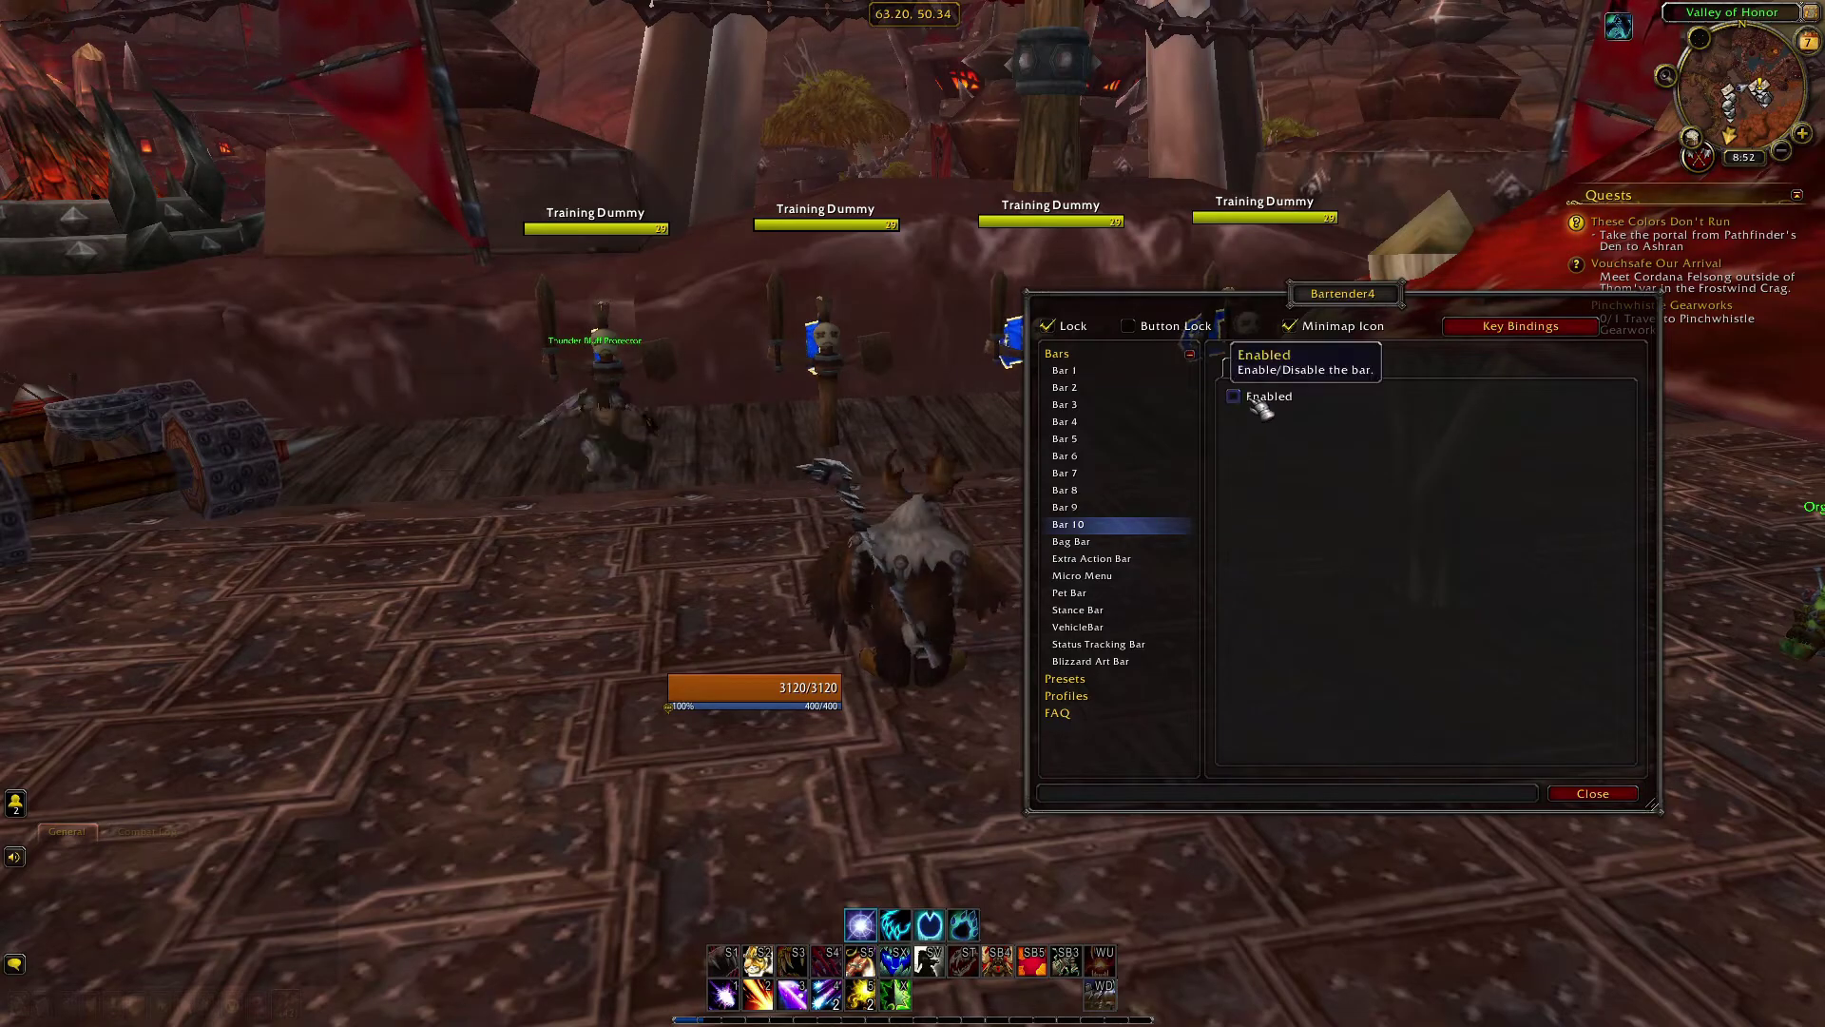
click(1137, 373)
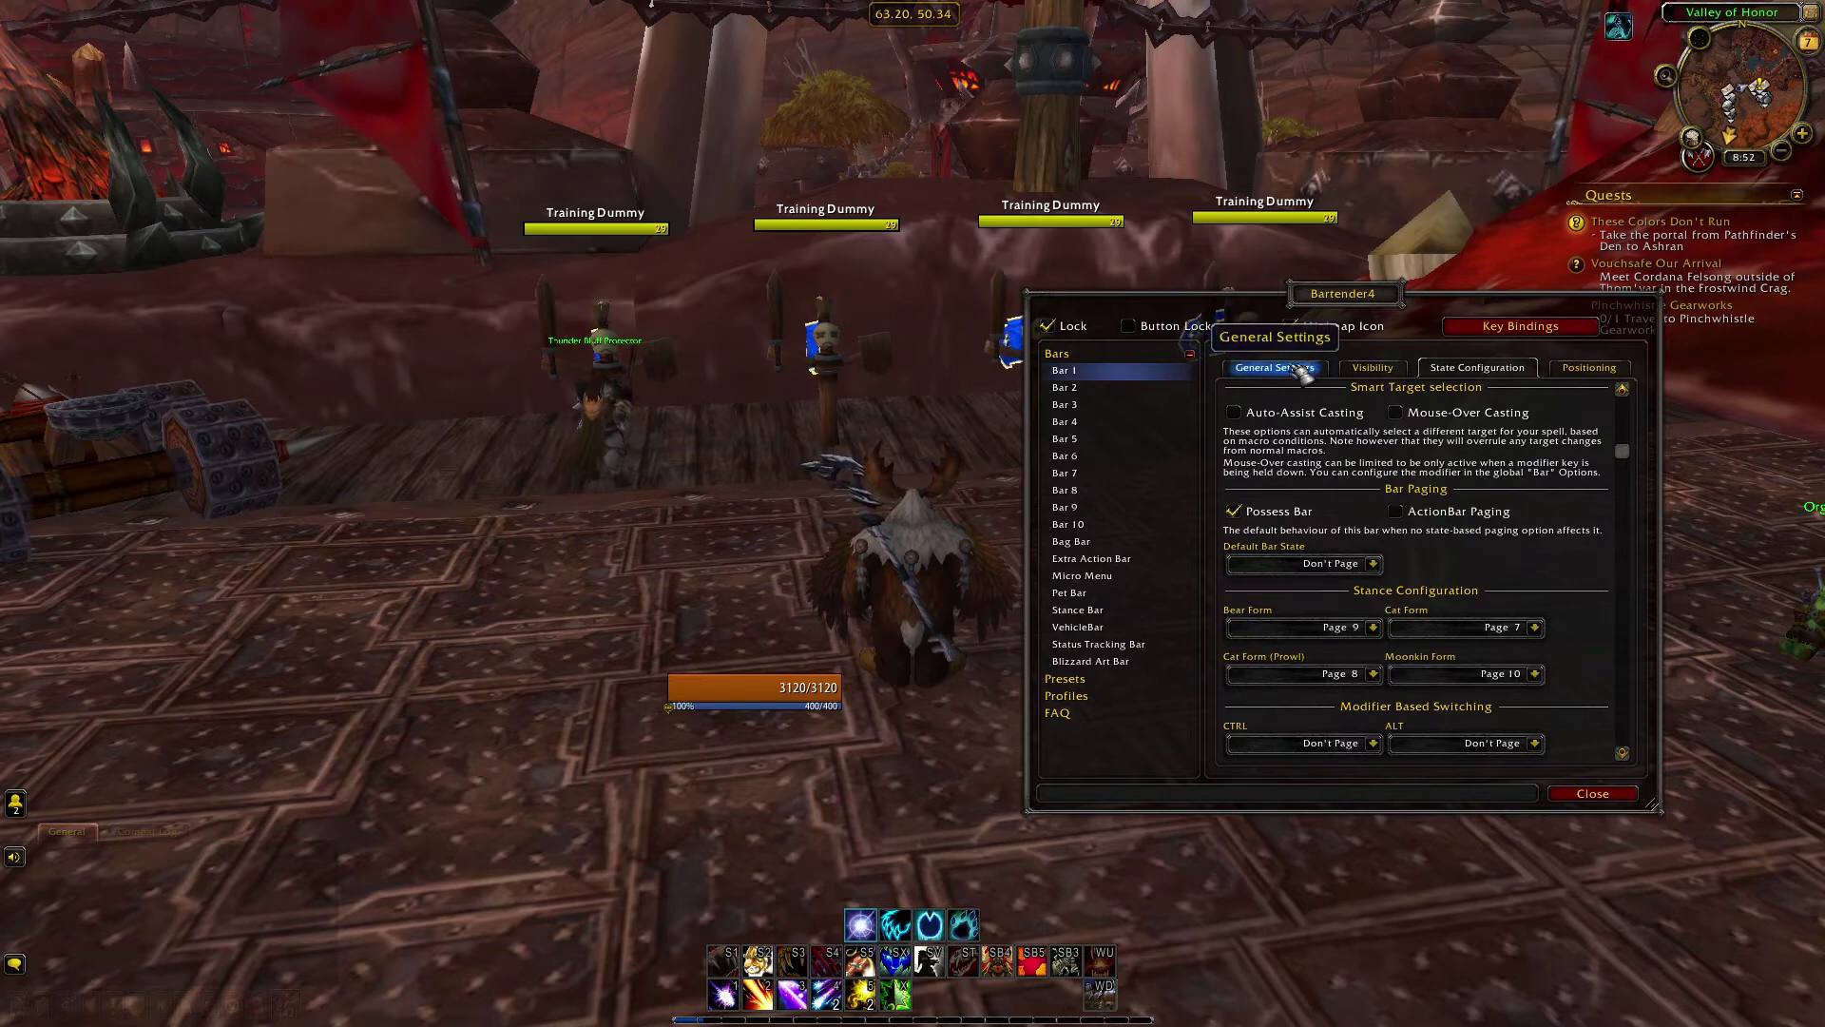
click(860, 924)
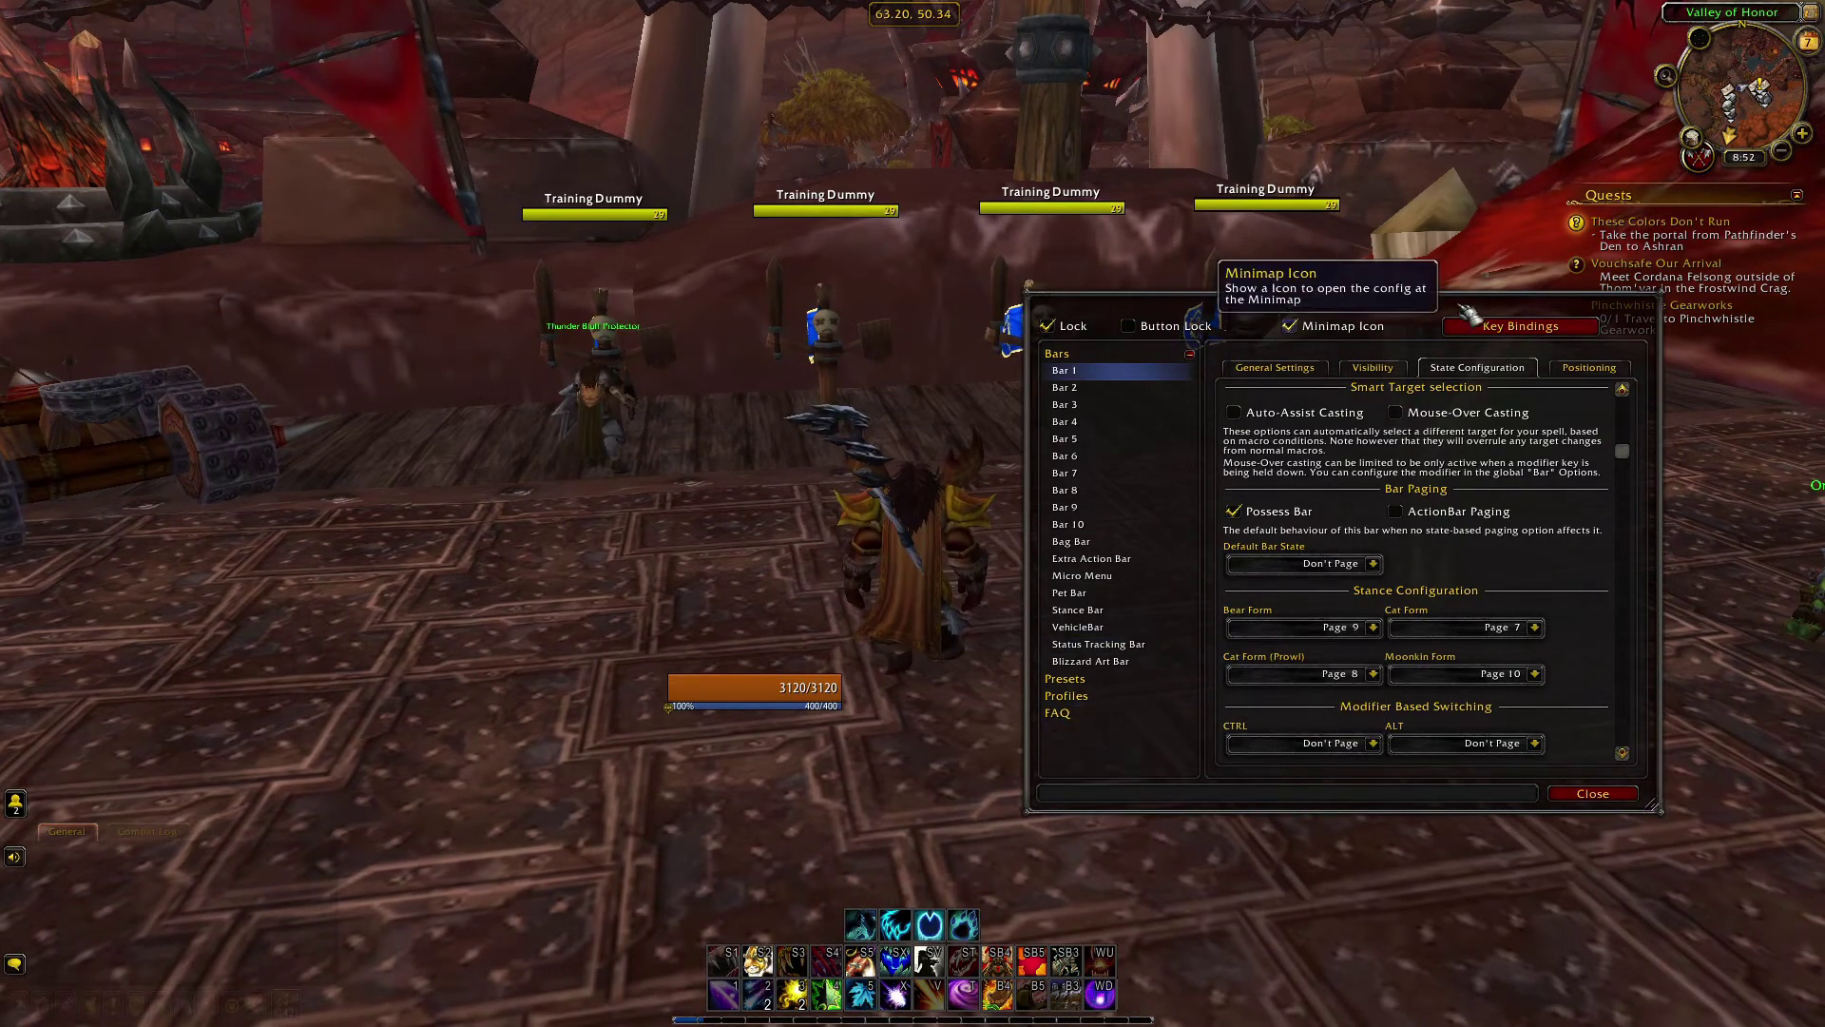
Step: Enter key binding mode and bind keys 1, 2 and 3 to the first three action buttons
click(1520, 328)
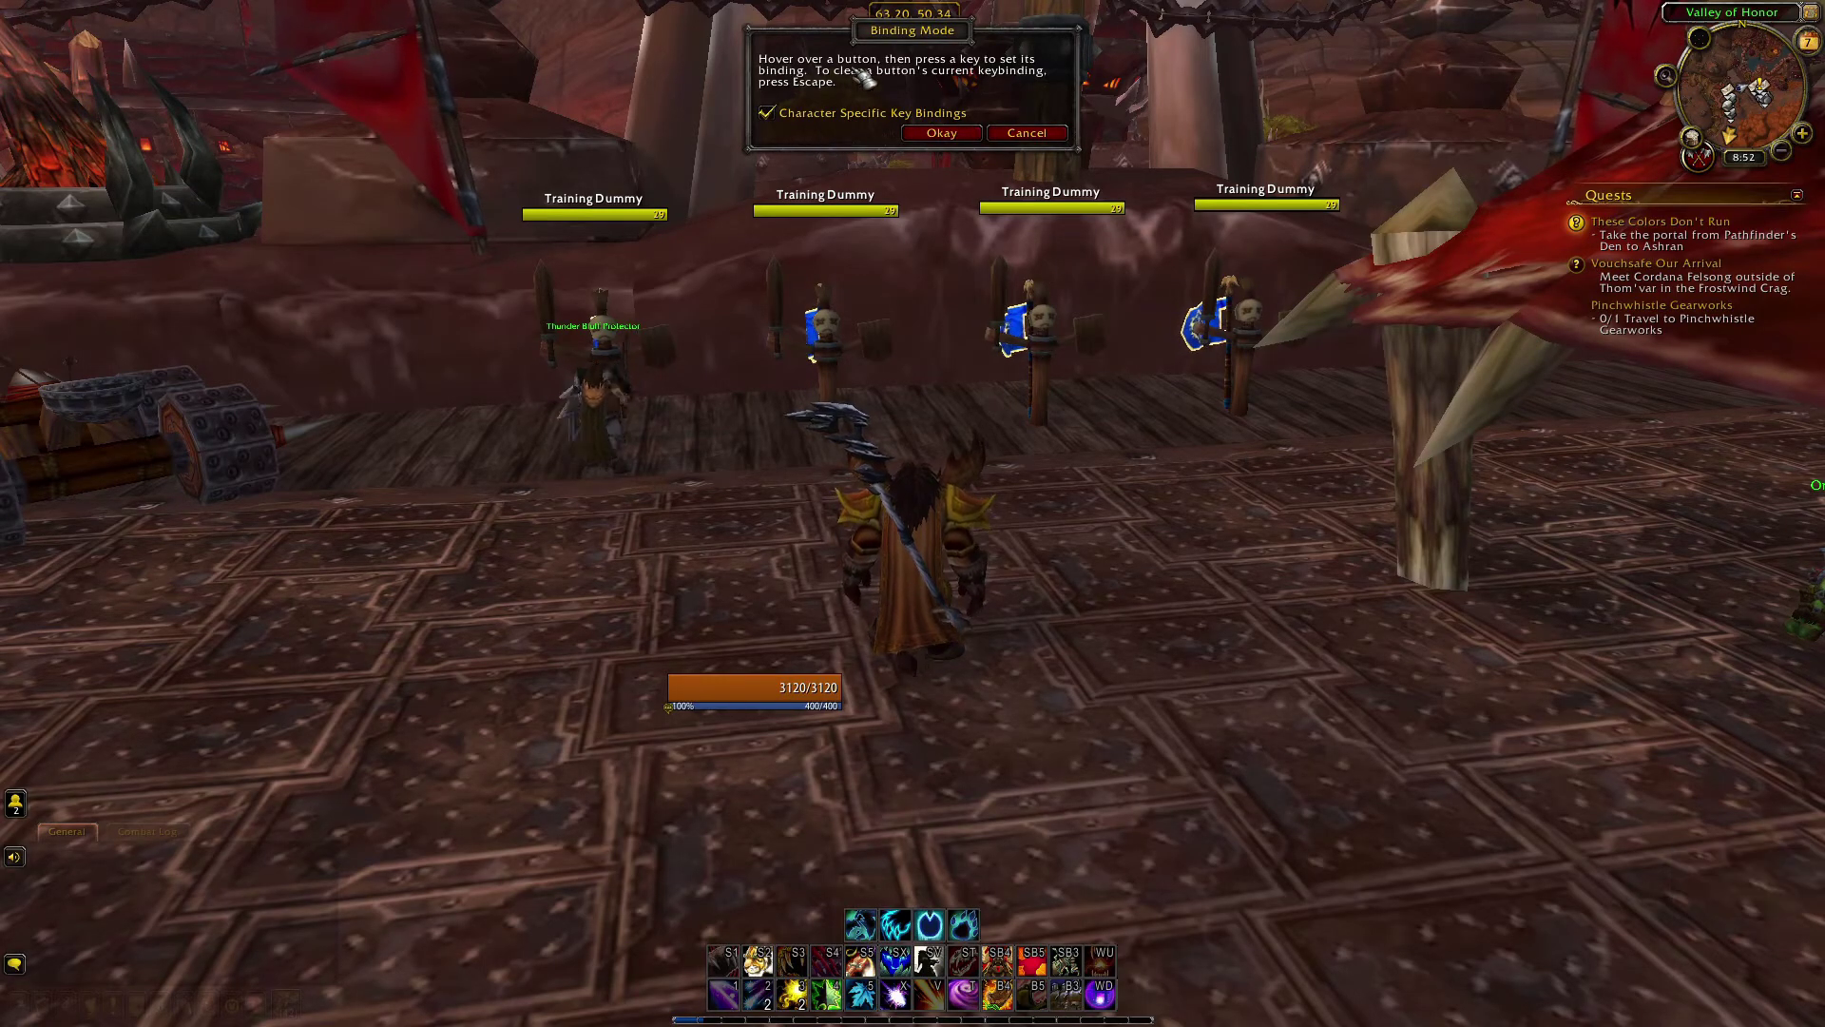
drag(889, 54, 903, 270)
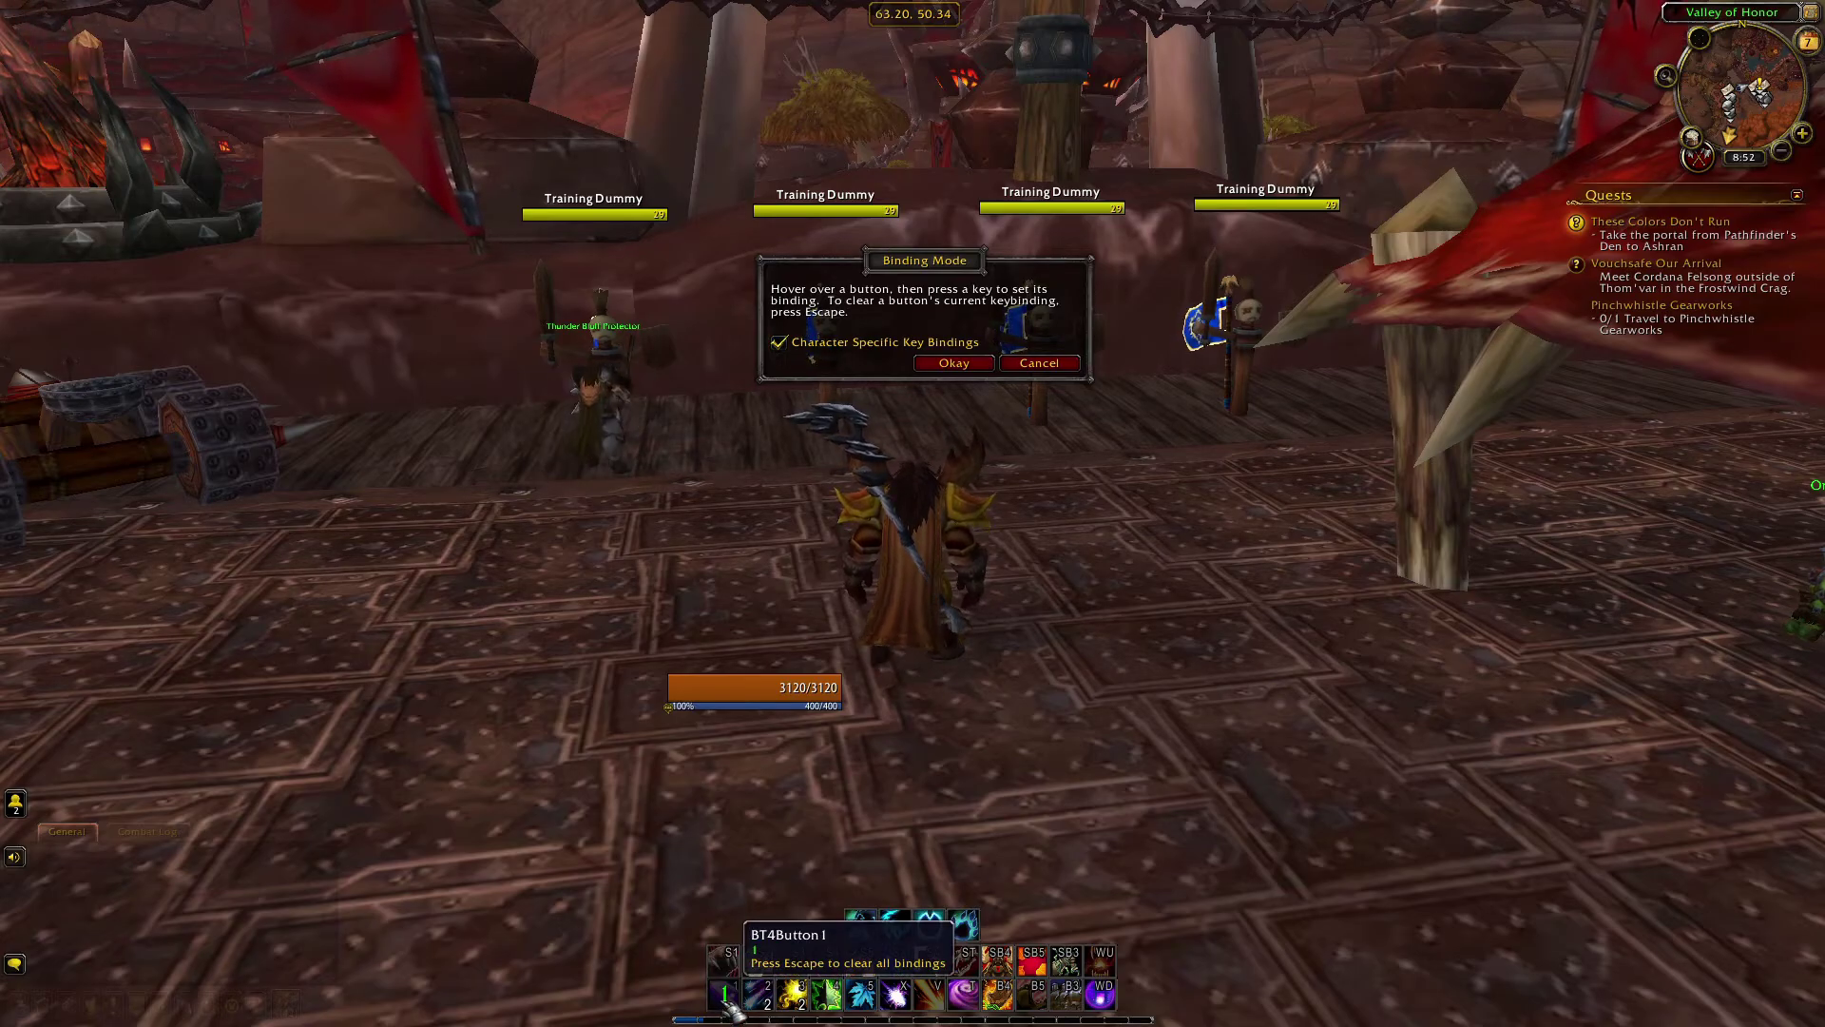
key(Escape)
key(1)
key(Escape)
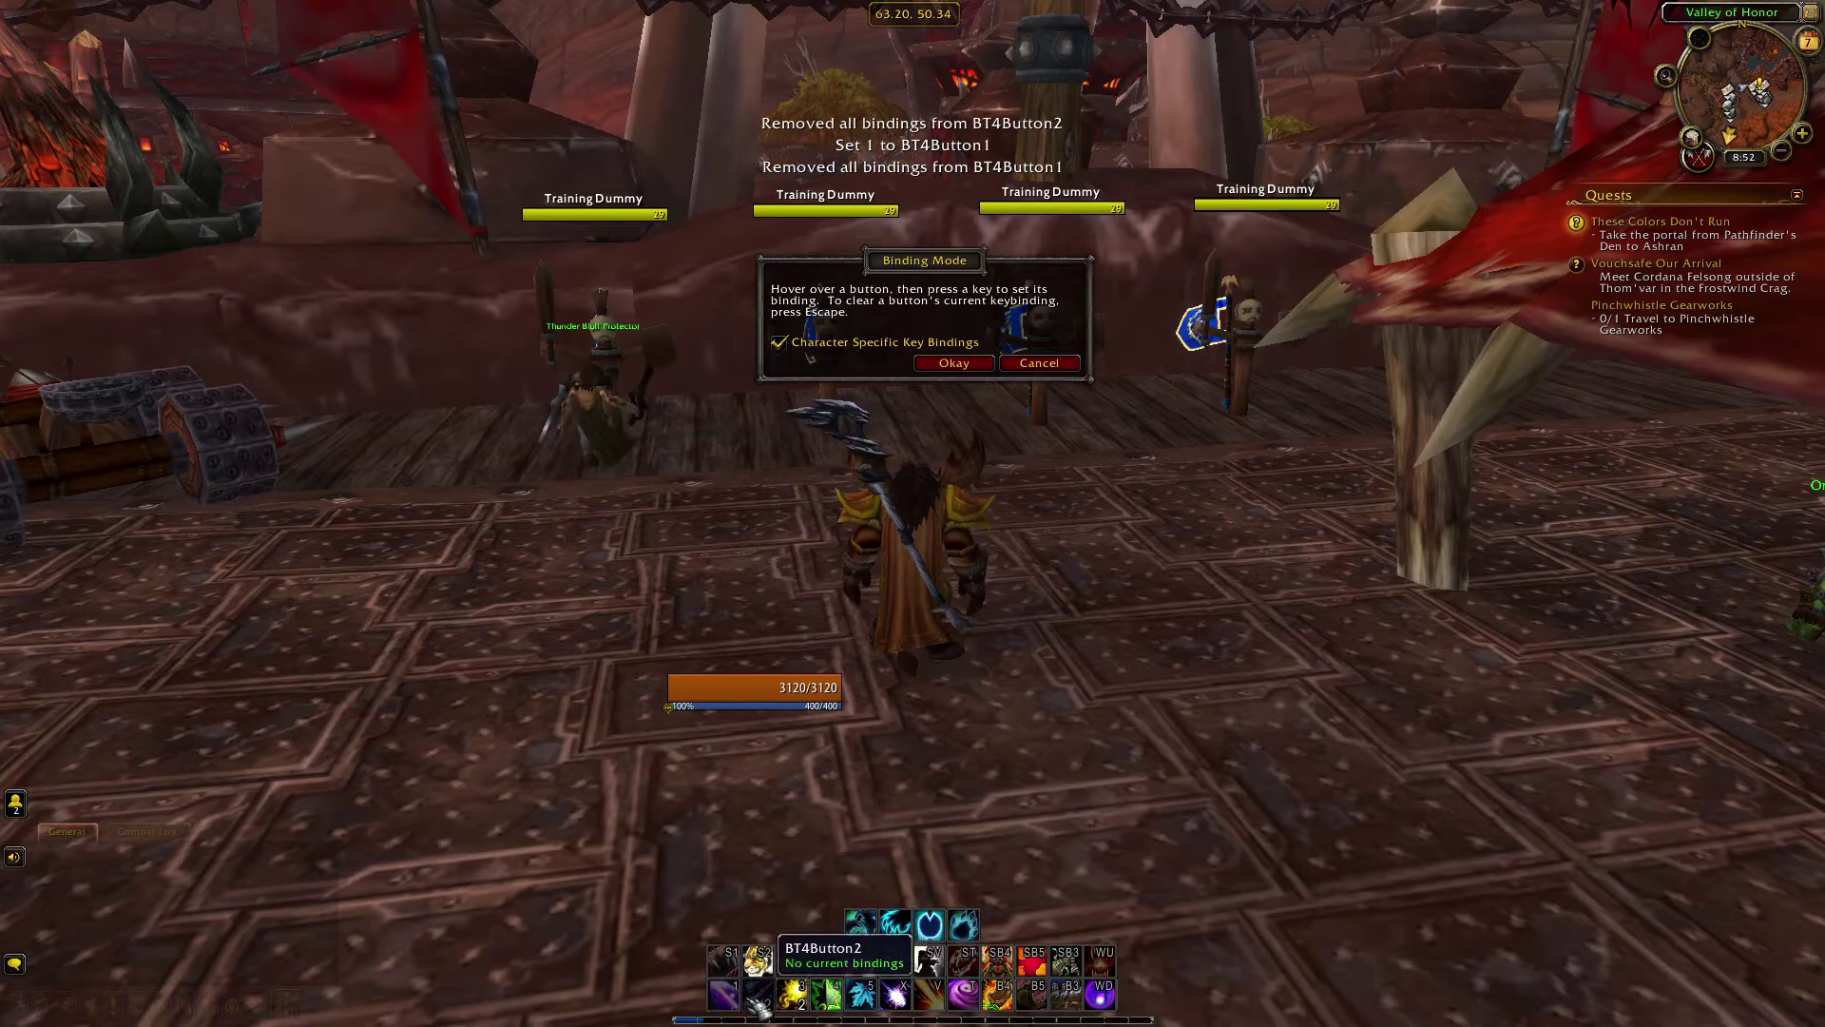
key(2)
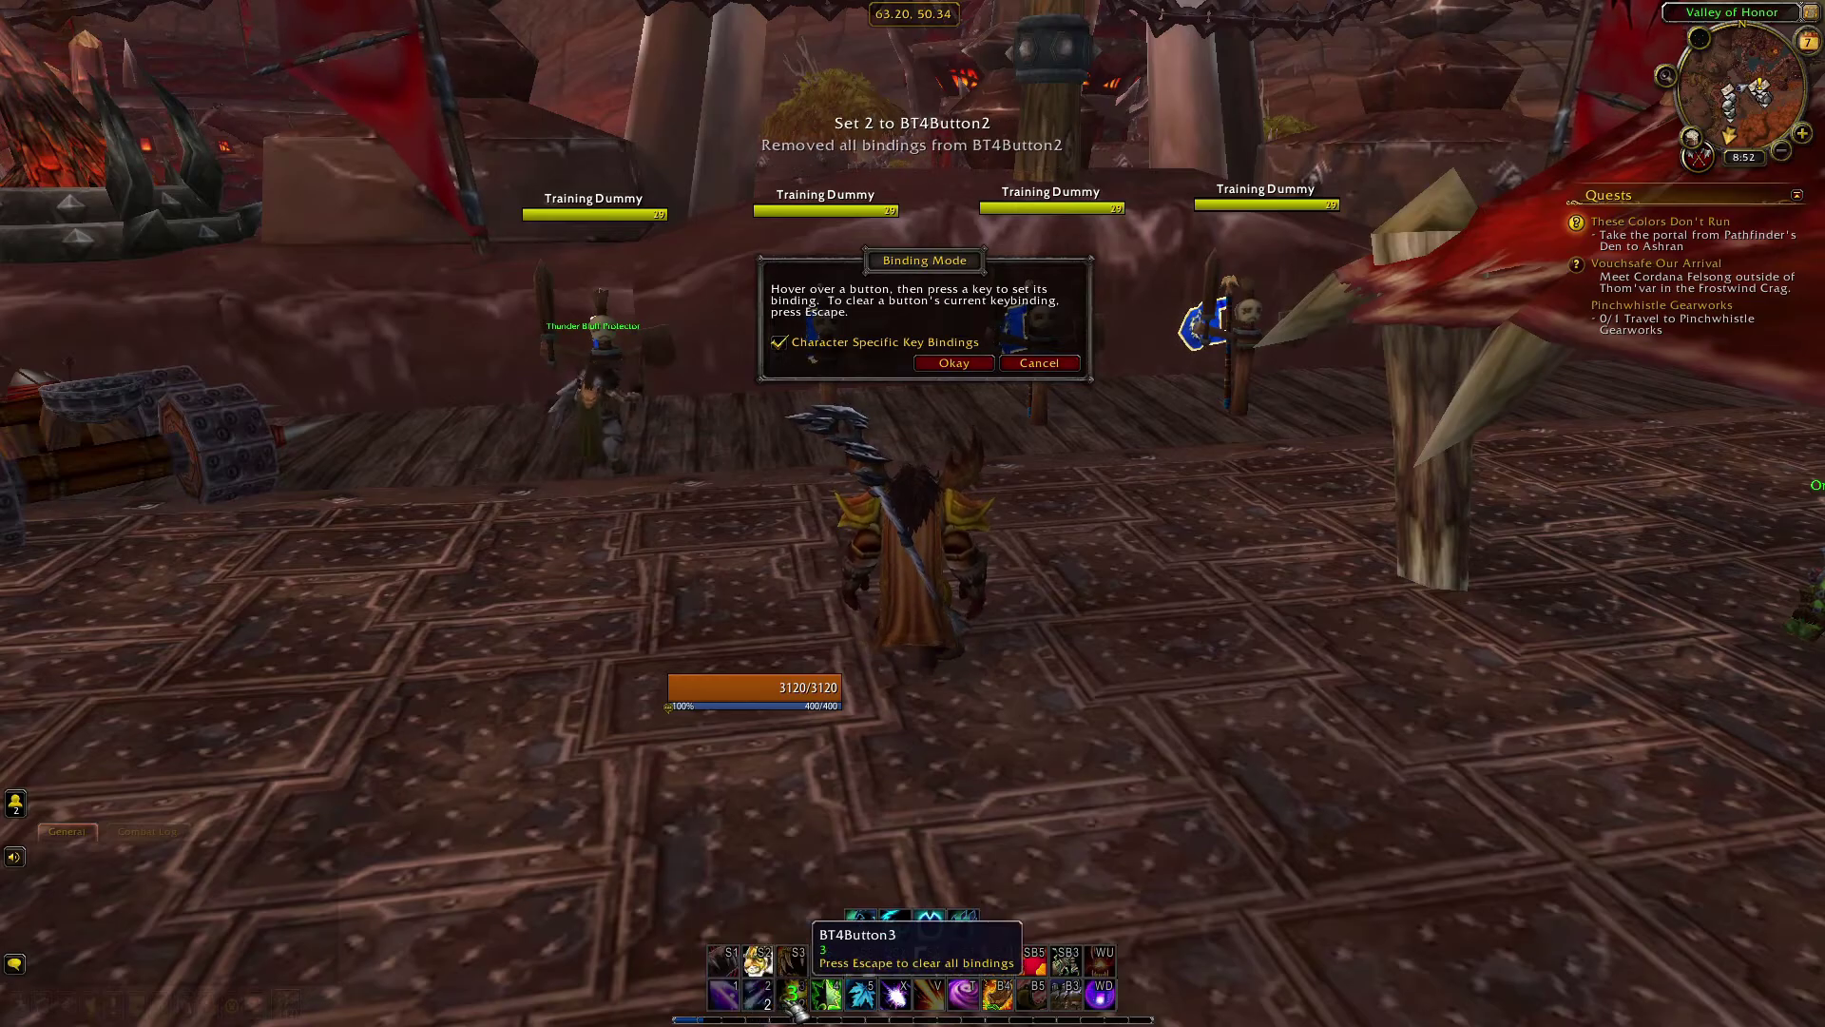
key(Escape)
key(3)
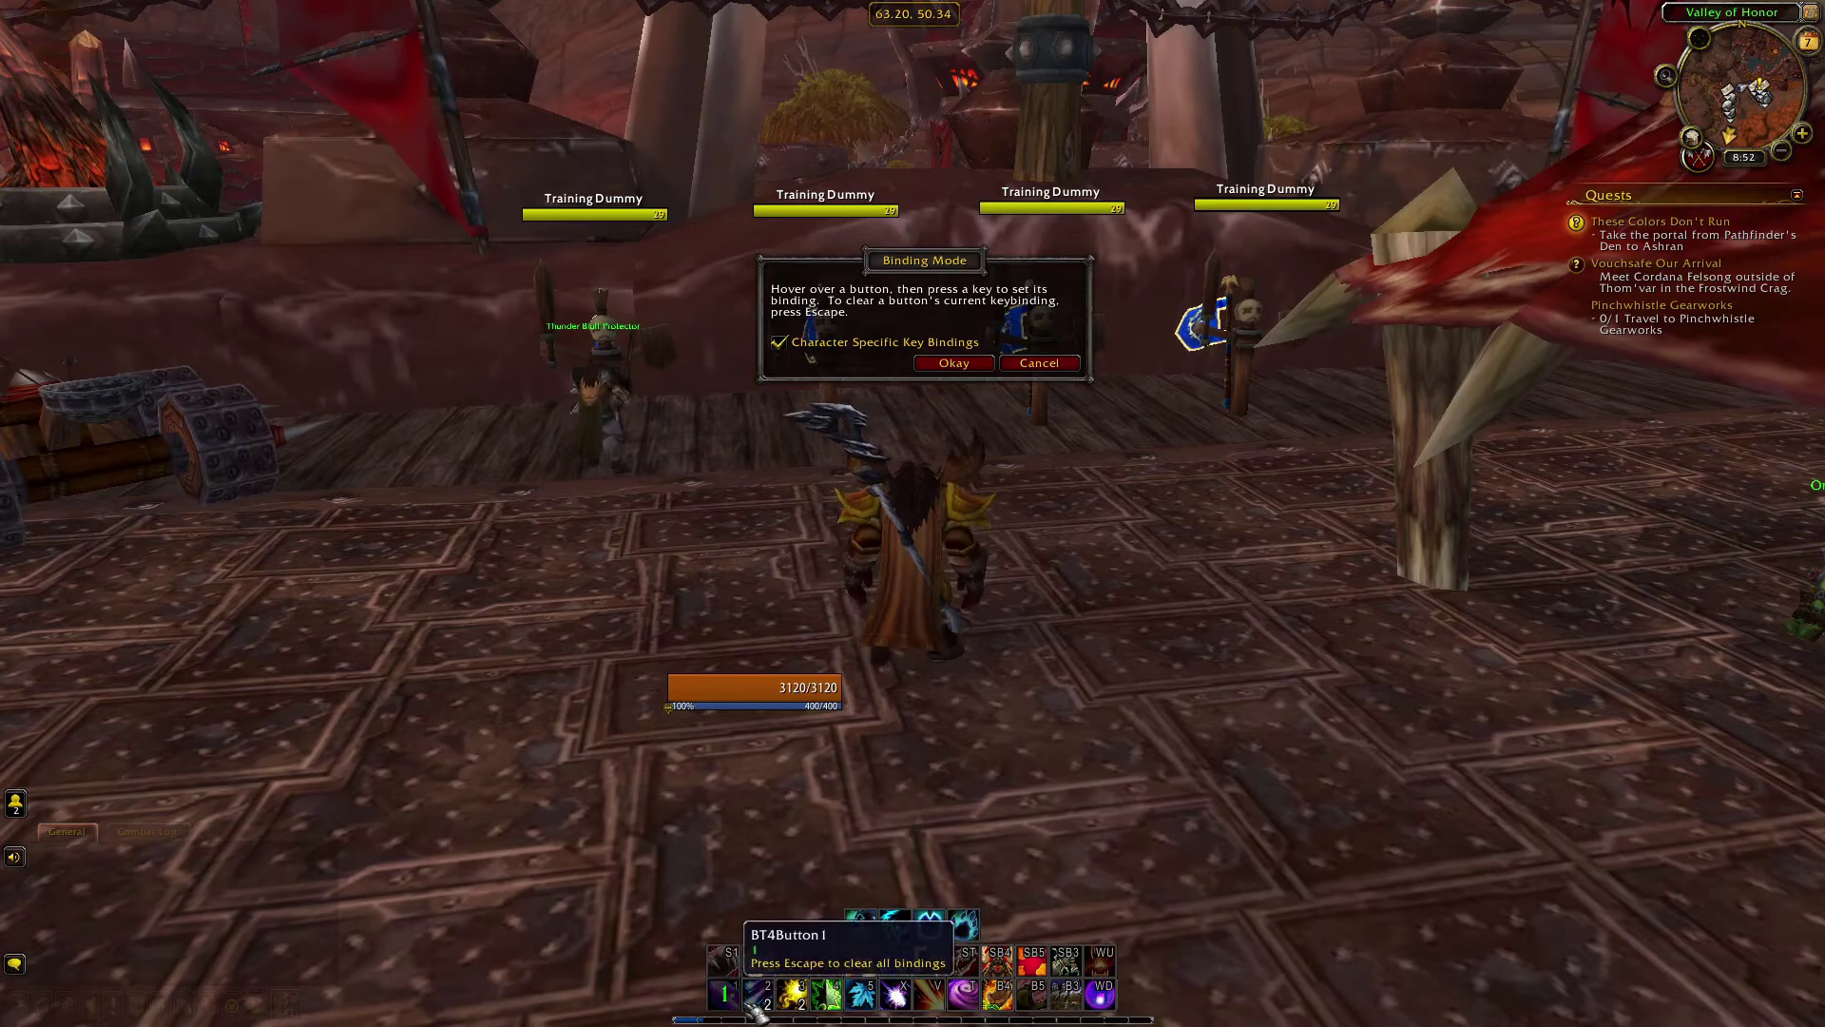
Step: Bind 1 to BT4Button1, SHIFT-1 to BT4Button49 and SHIFT-2 to BT4Button50, then confirm with Okay
key(Escape)
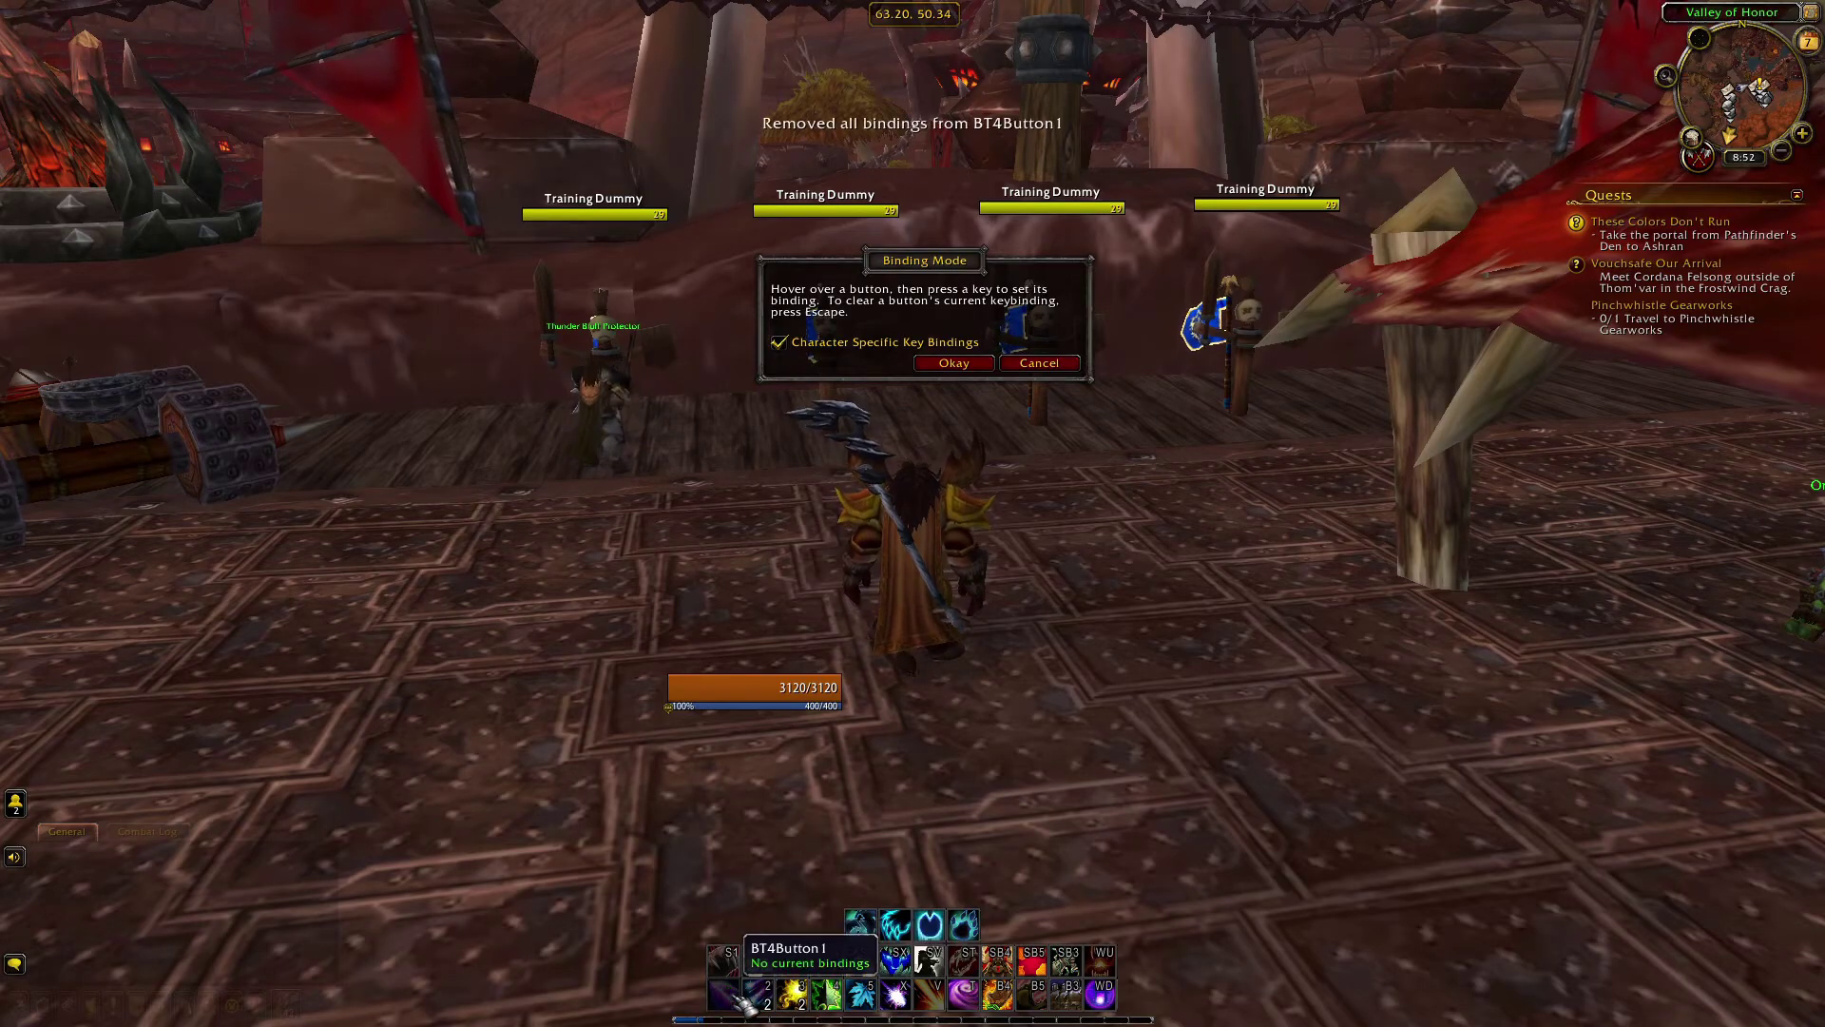
key(1)
key(Escape)
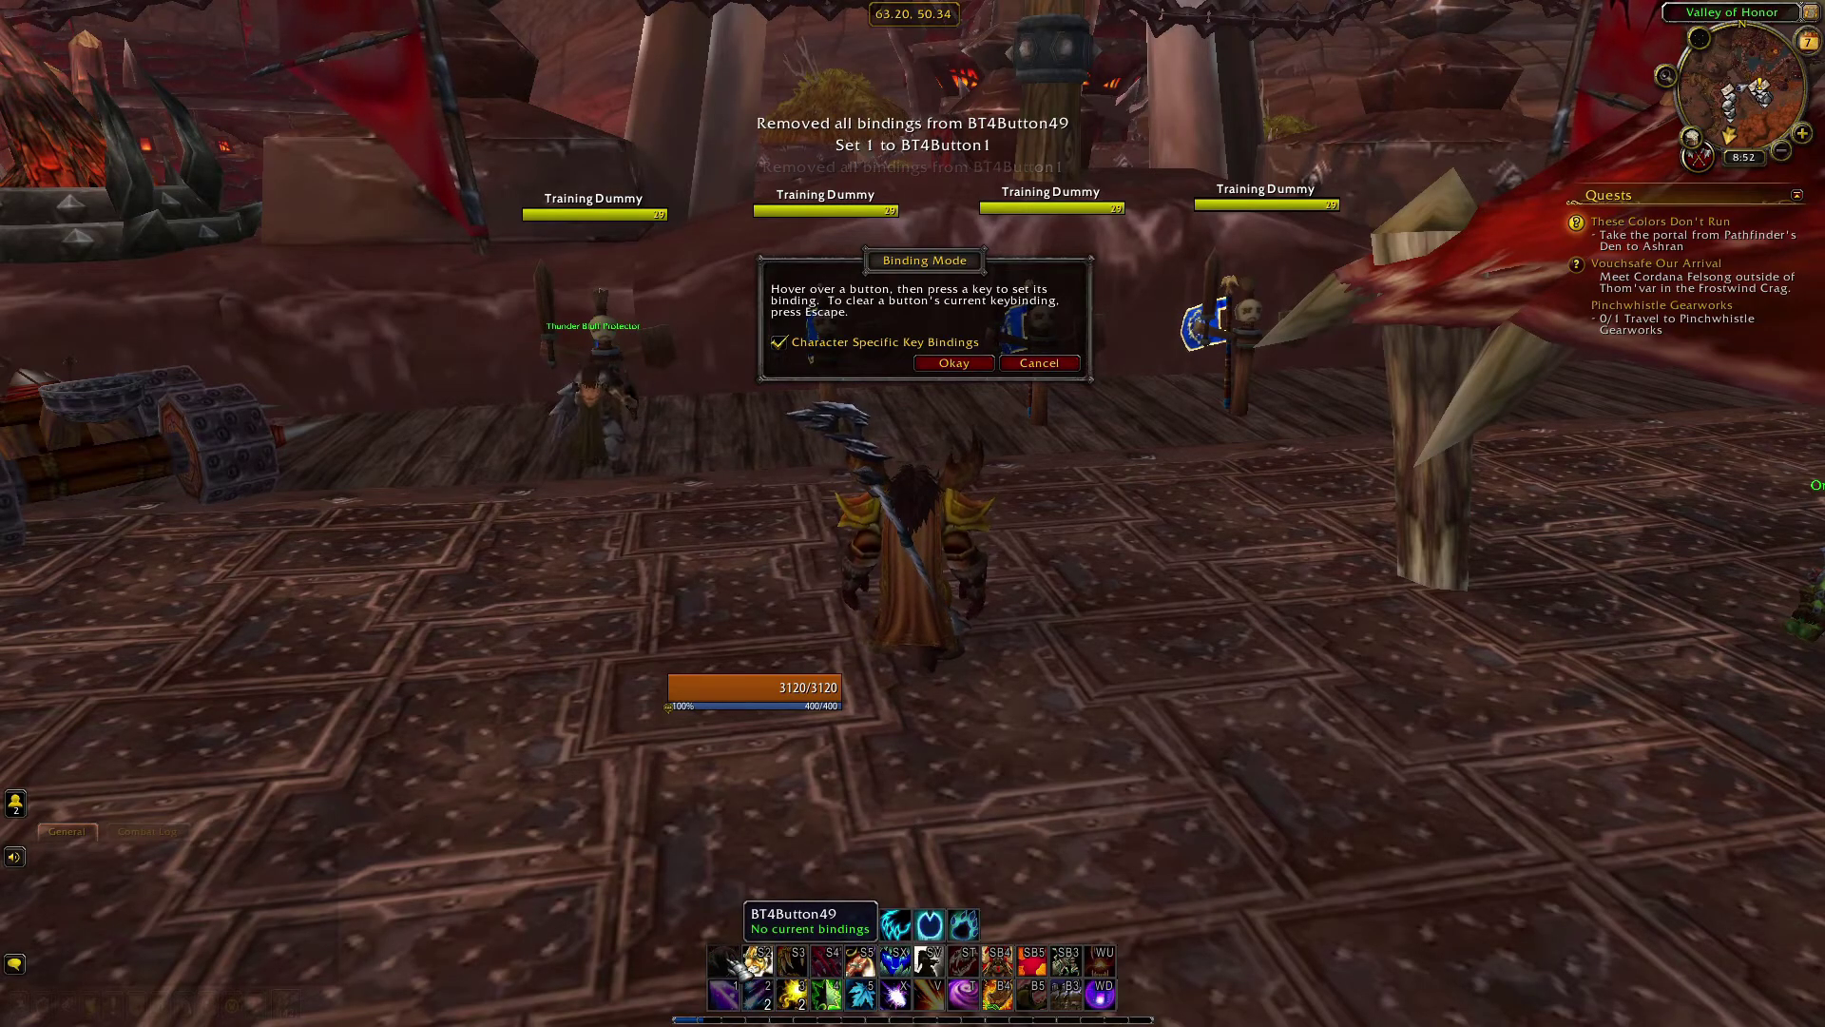
key(shift+1)
key(Escape)
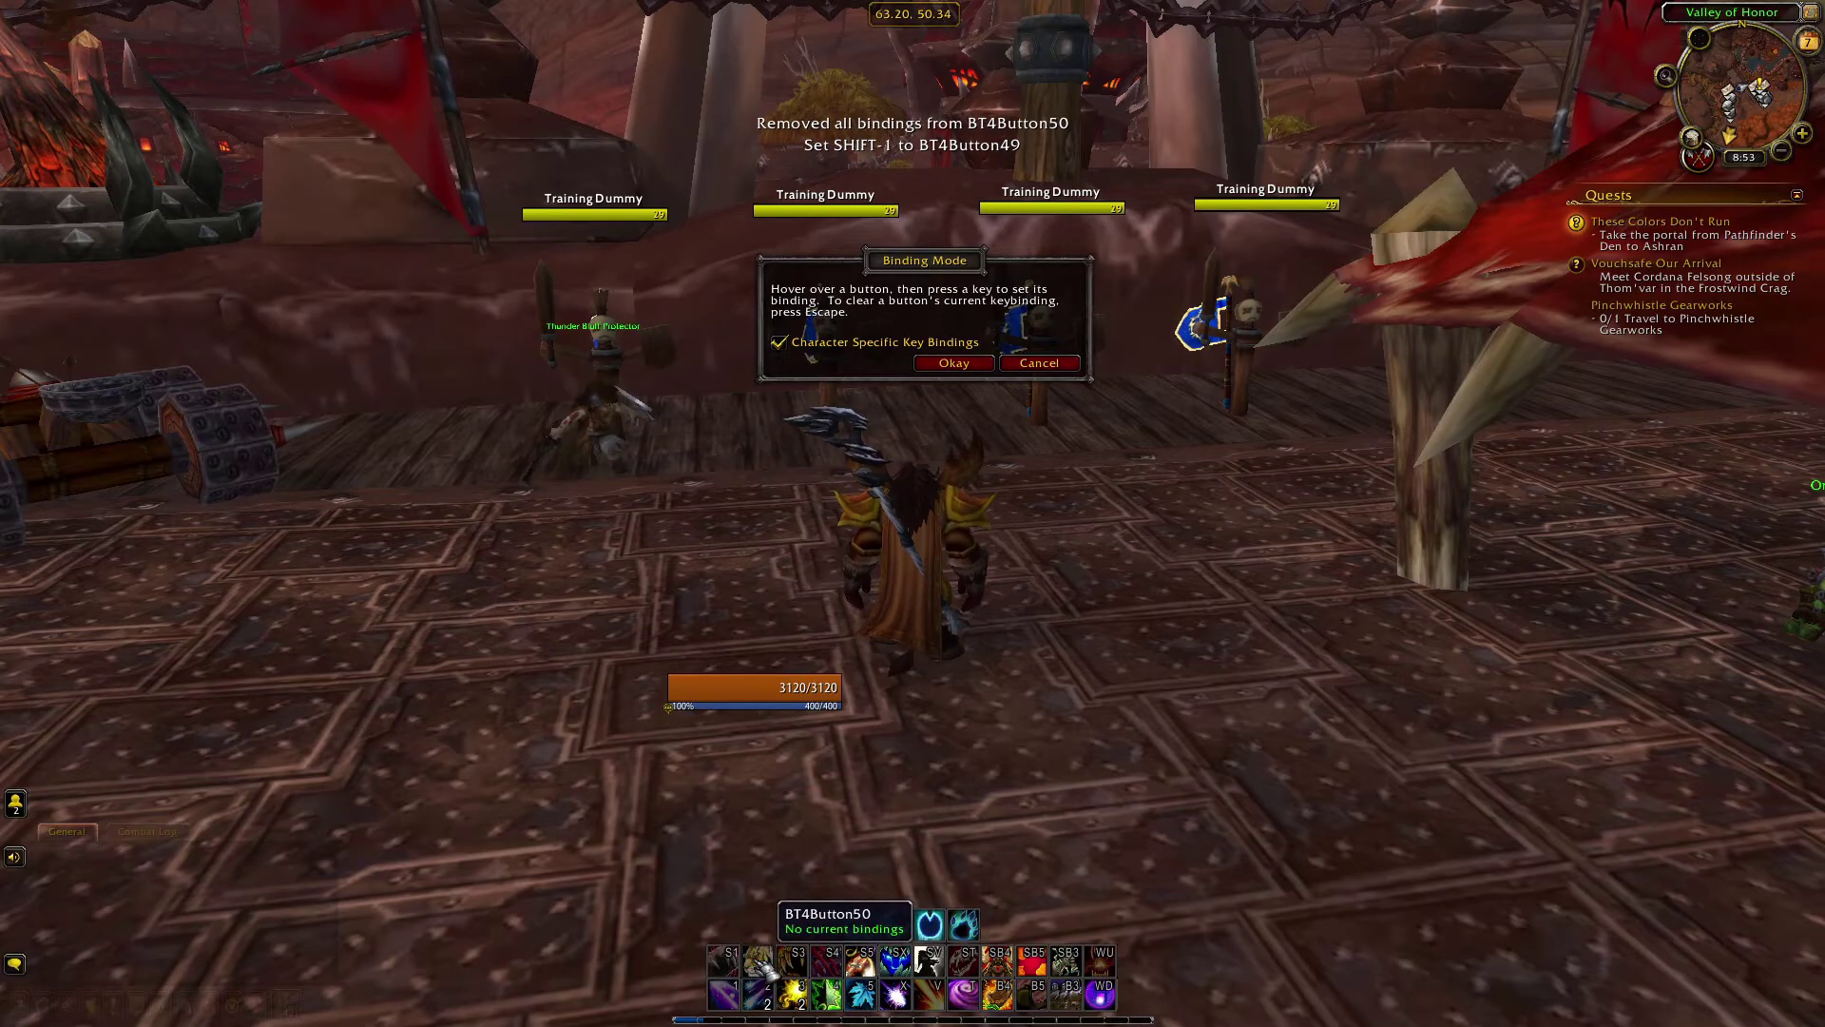
key(shift+2)
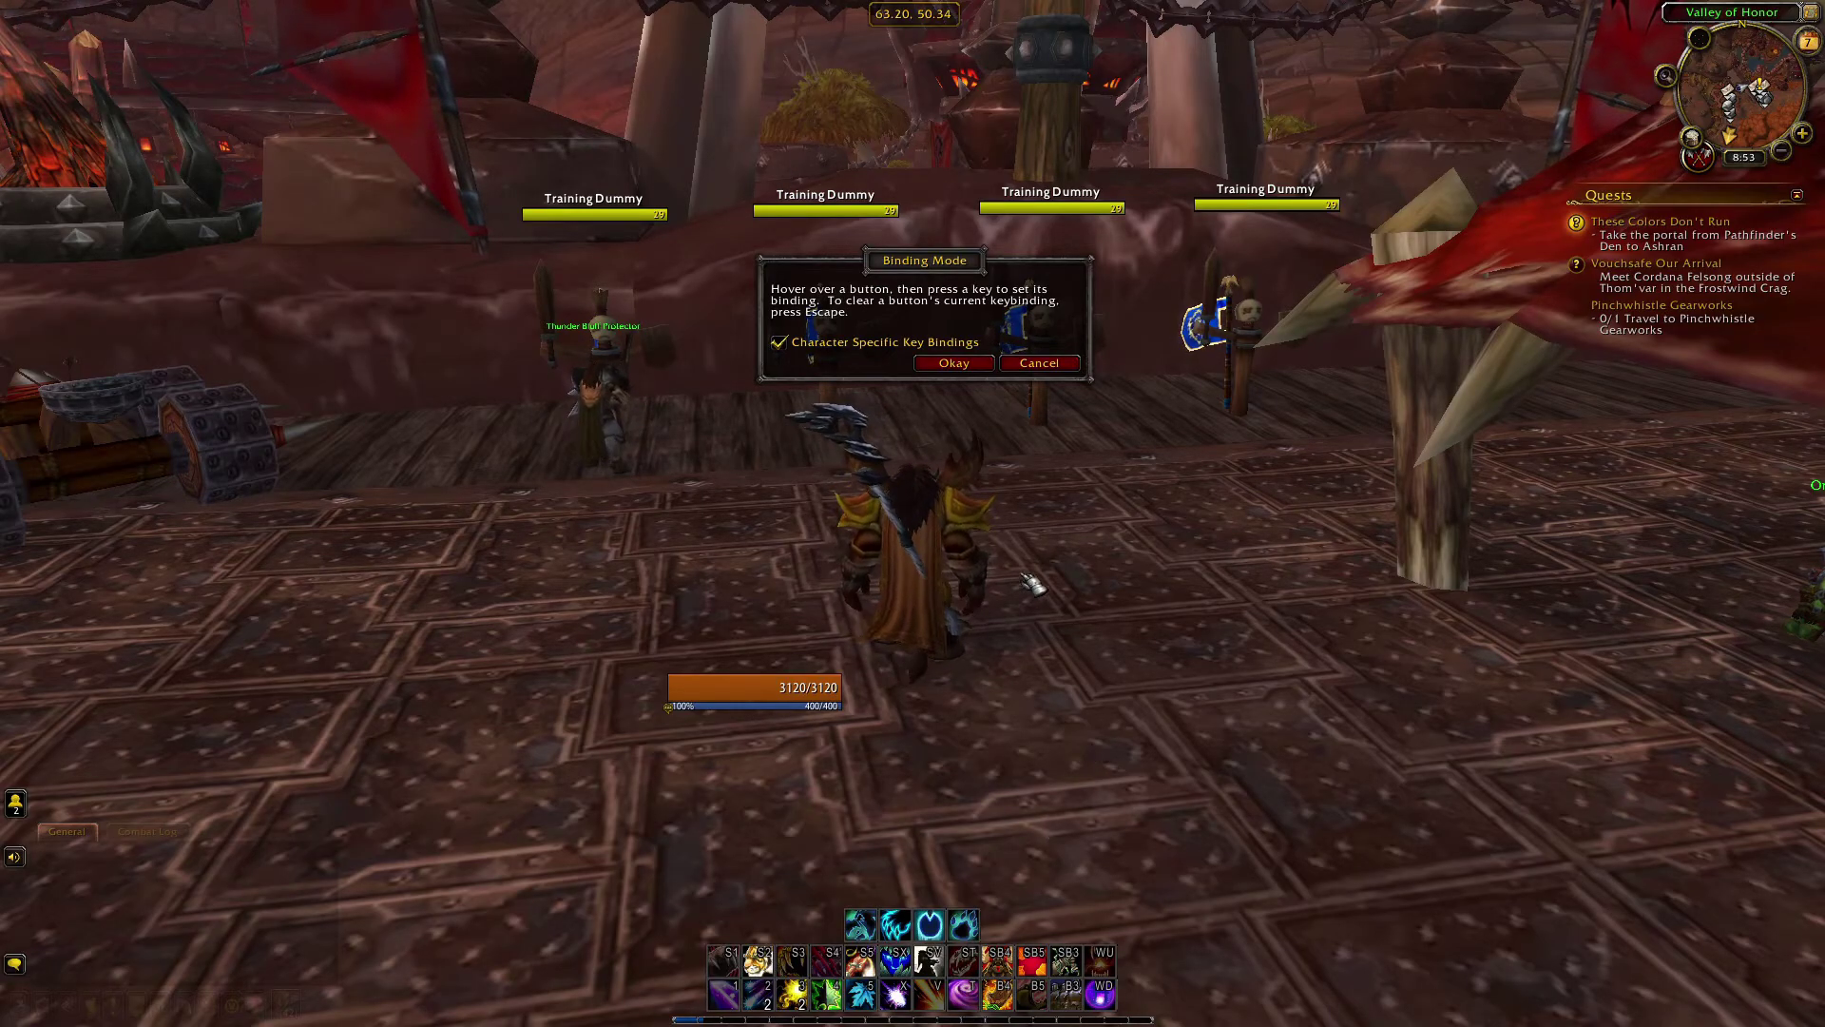
click(953, 363)
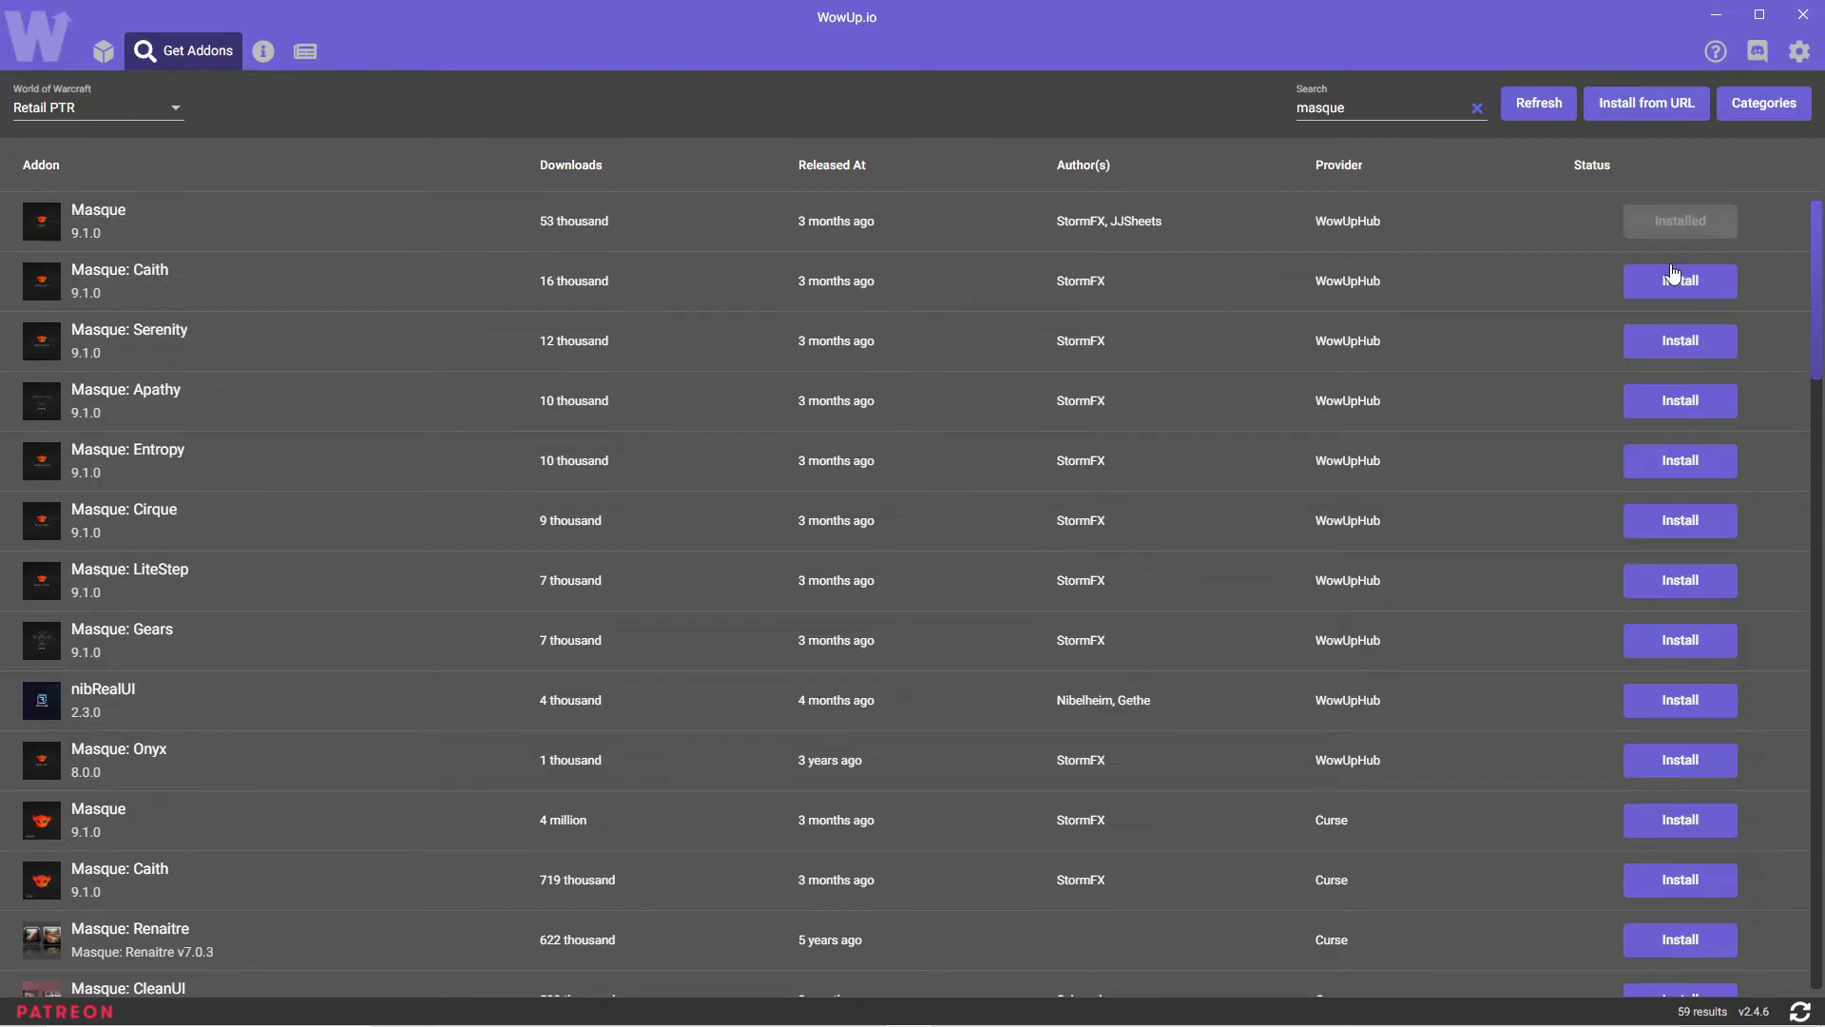
Step: Install the Masque: Caith skin and open the Masque: Serenity add-on's details page
click(1696, 285)
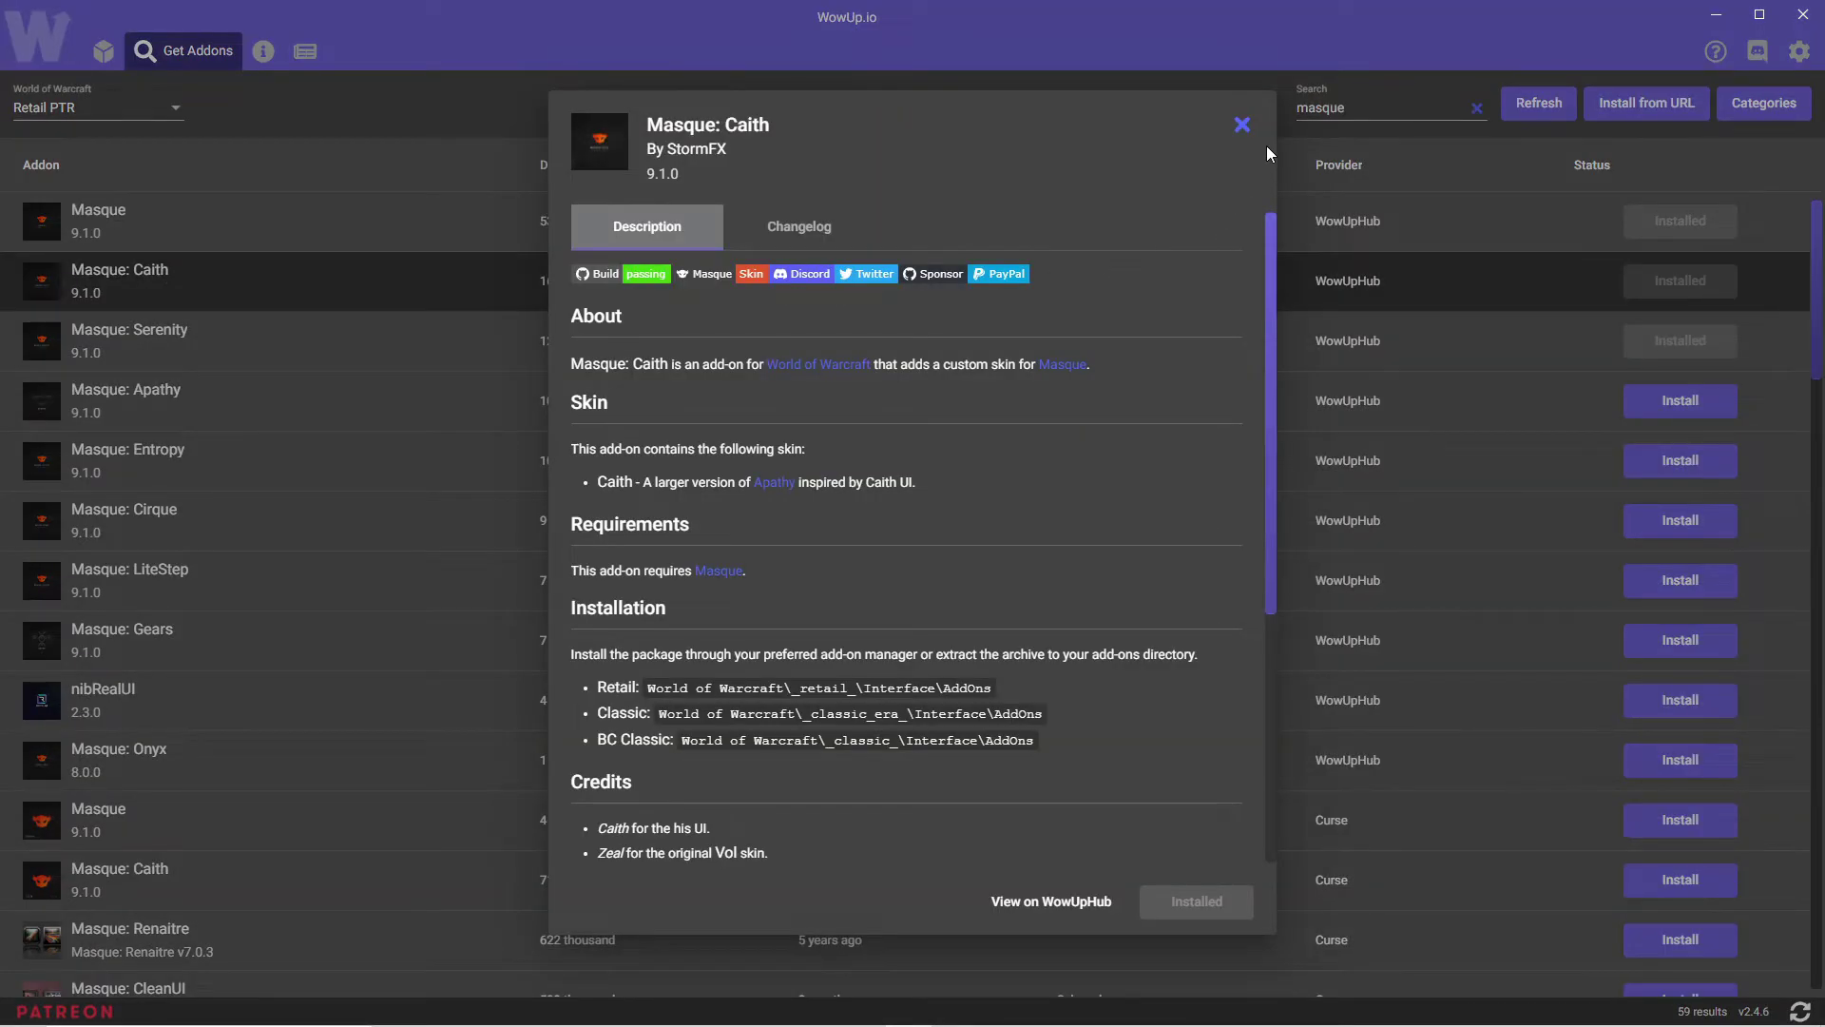
click(1243, 124)
click(1083, 340)
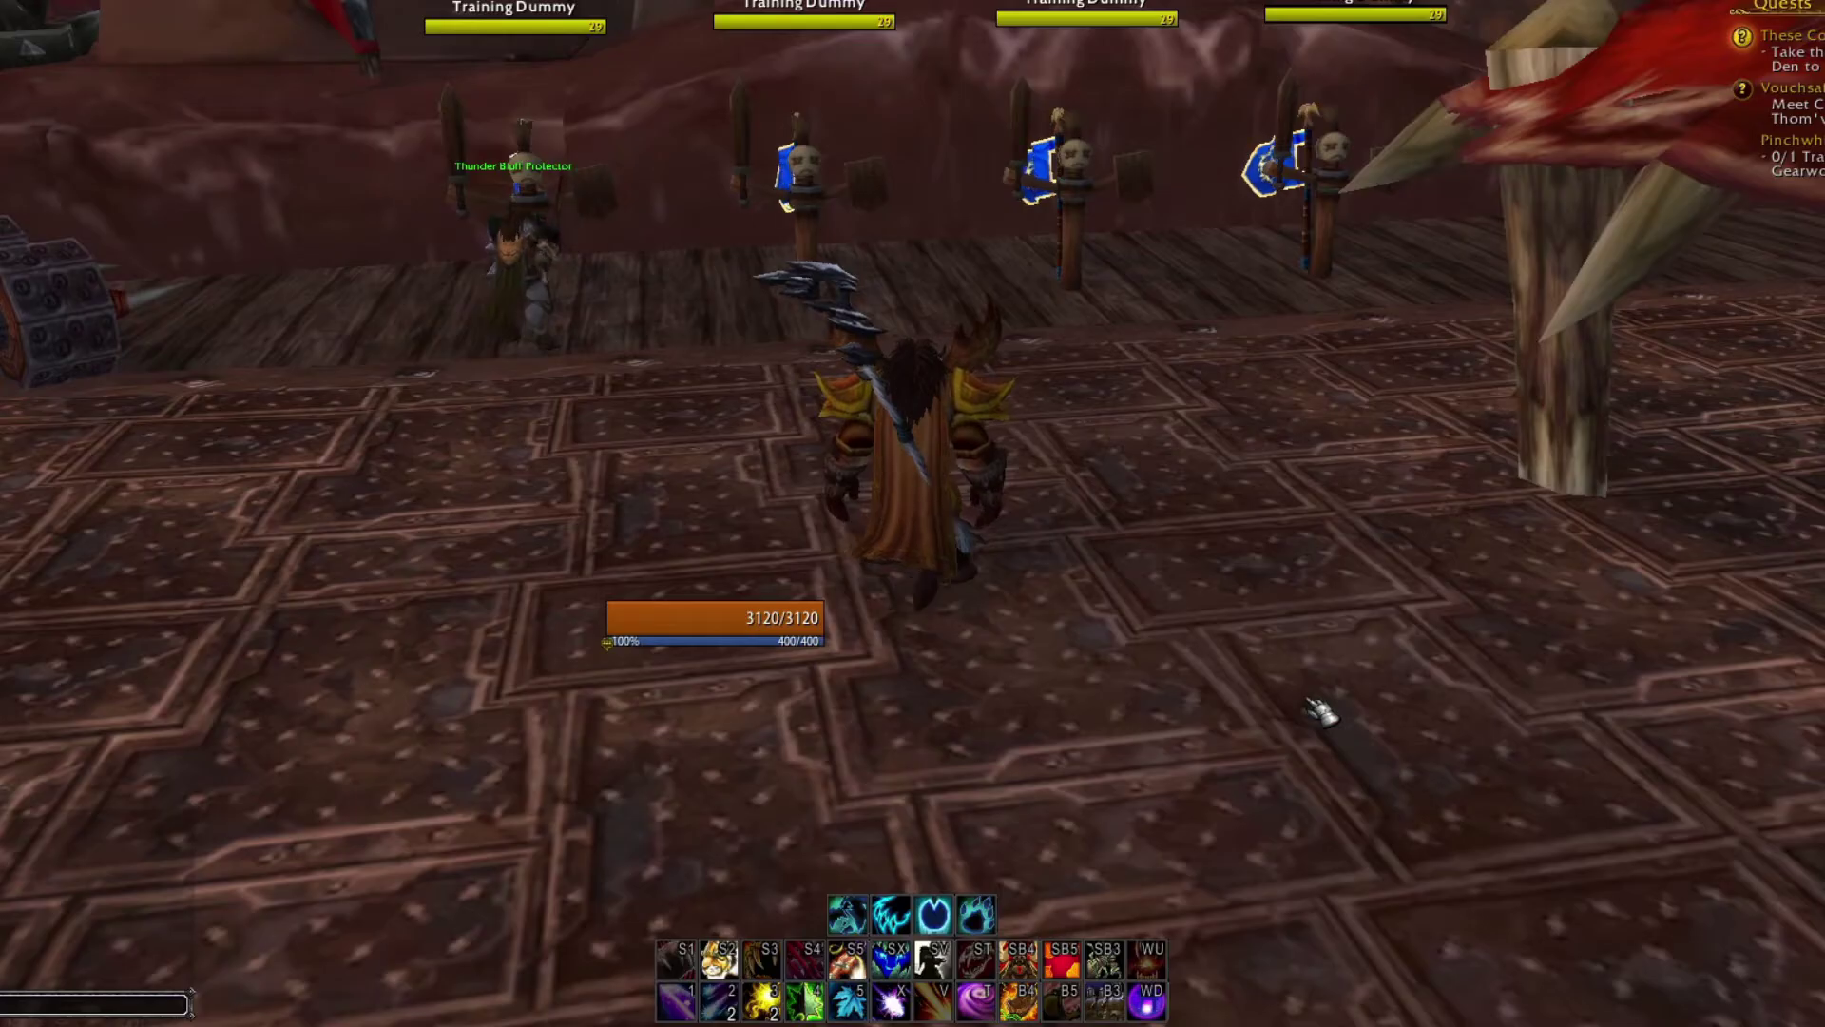
Step: Open Masque settings with /msq and apply the Classic skin to Bartender4
text(/msq)
key(Return)
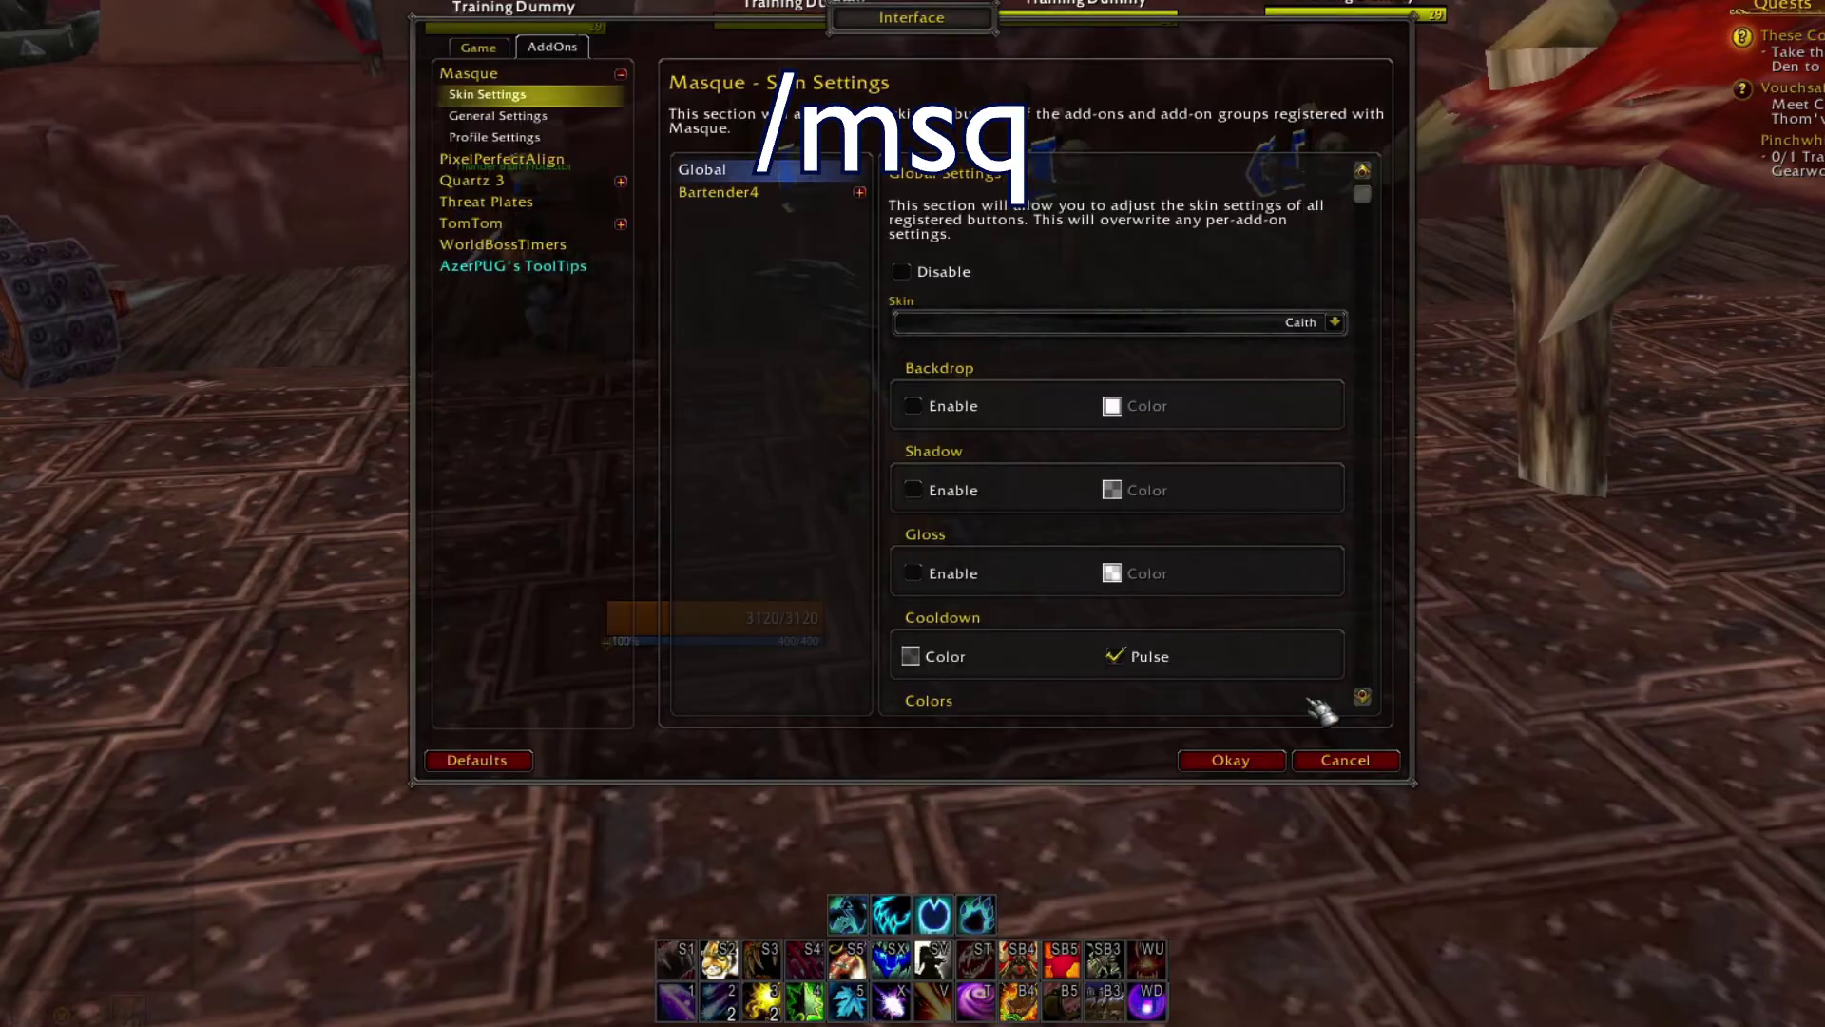
click(772, 195)
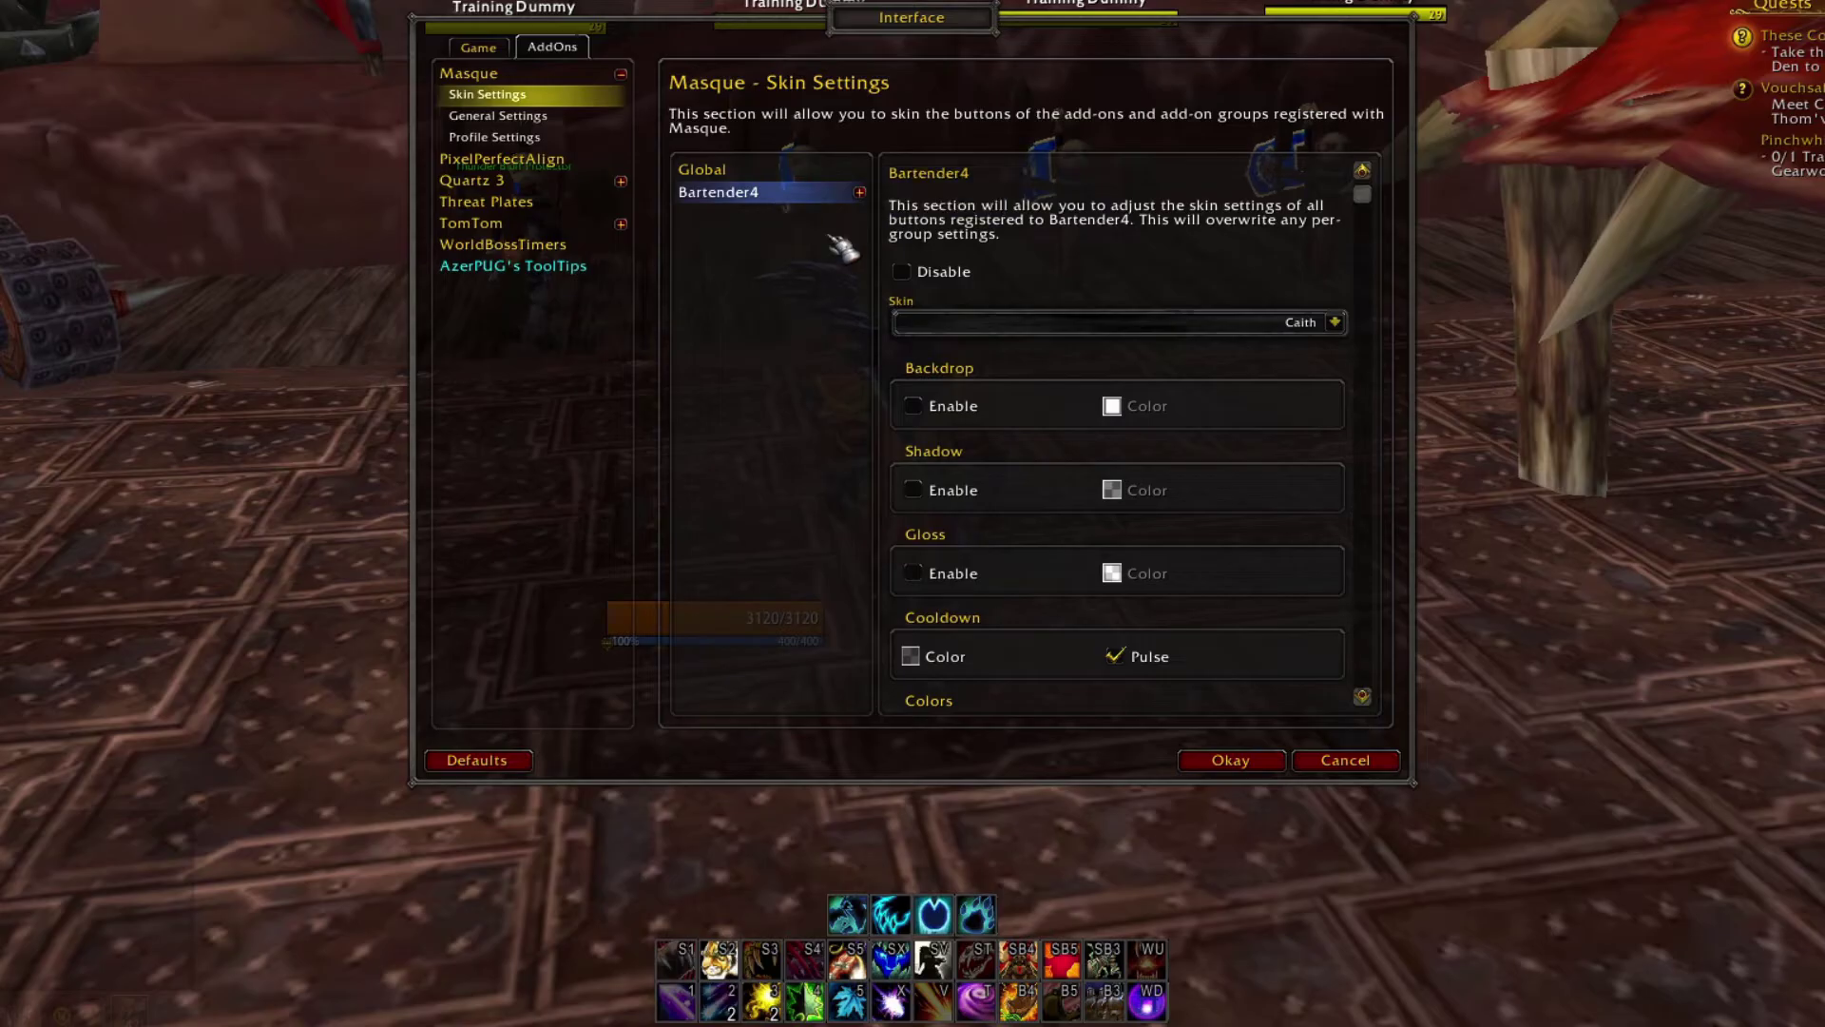
click(1335, 323)
click(1100, 387)
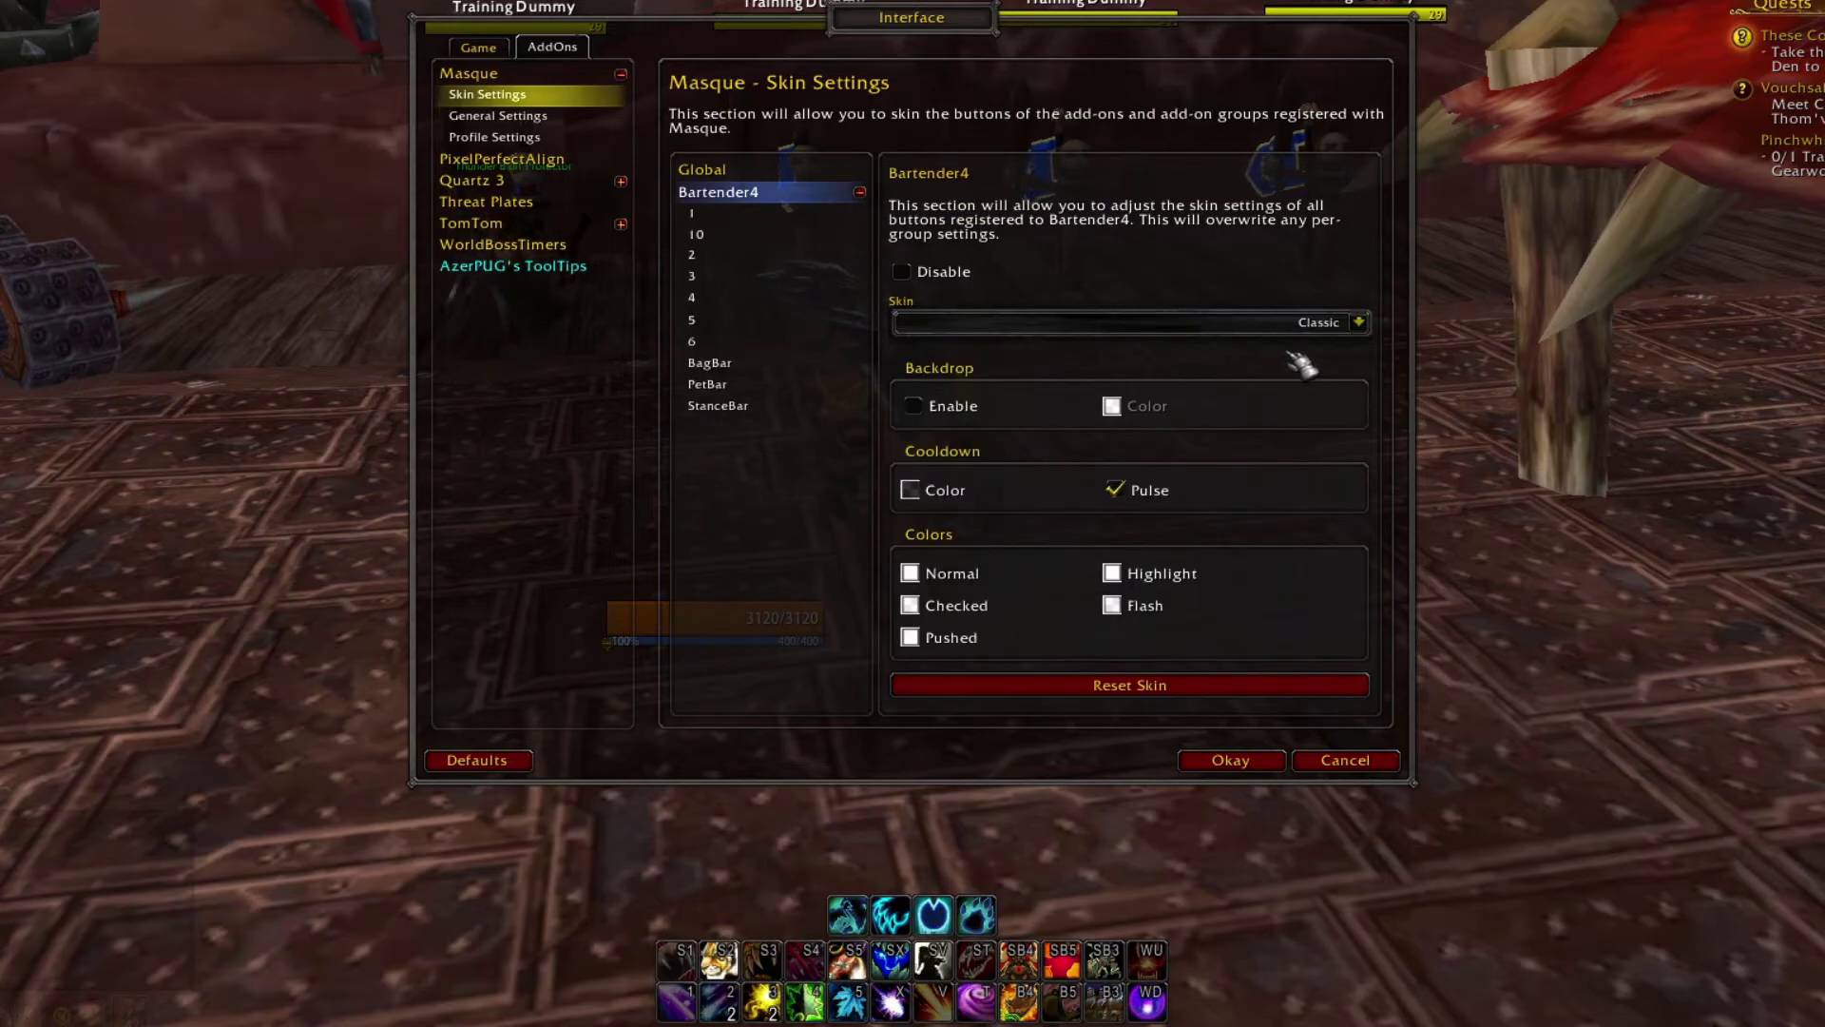
Step: Try the Serenity - Redux, Square and Square Redux skins, then keep Serenity - Redux and save
click(1359, 322)
click(1093, 462)
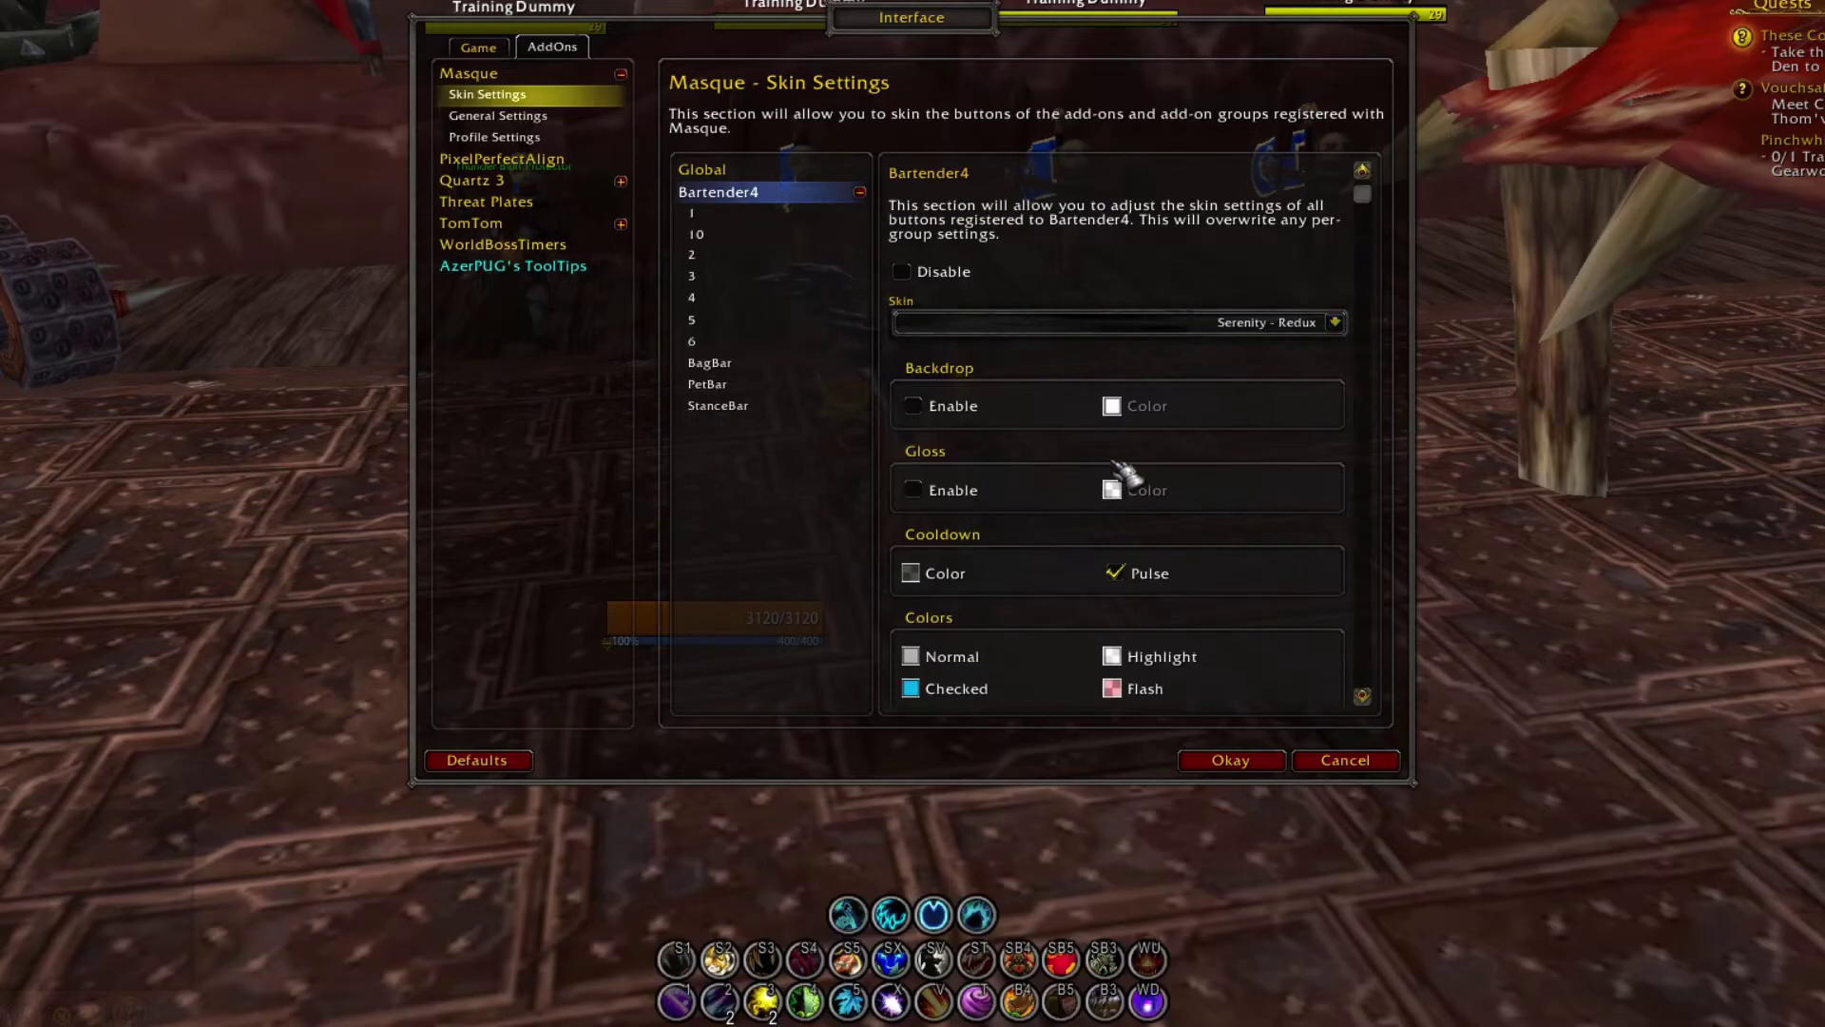
click(1336, 323)
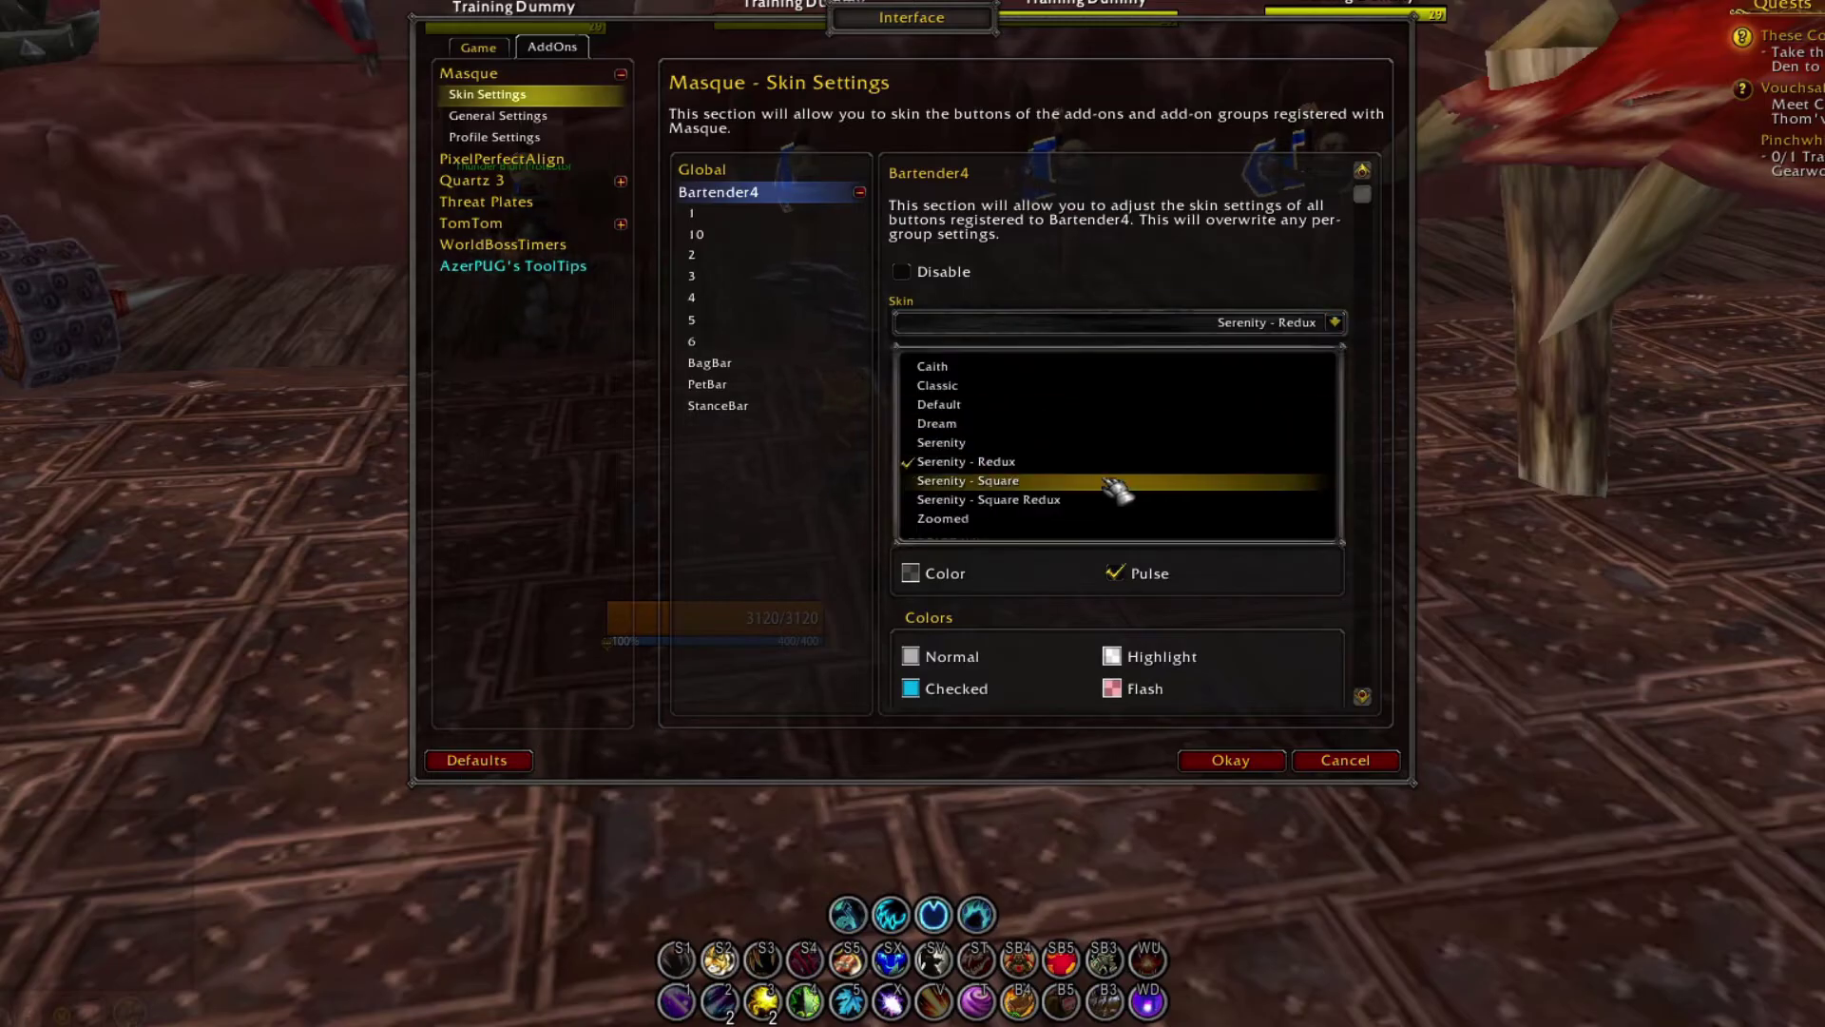
click(1117, 487)
click(1336, 324)
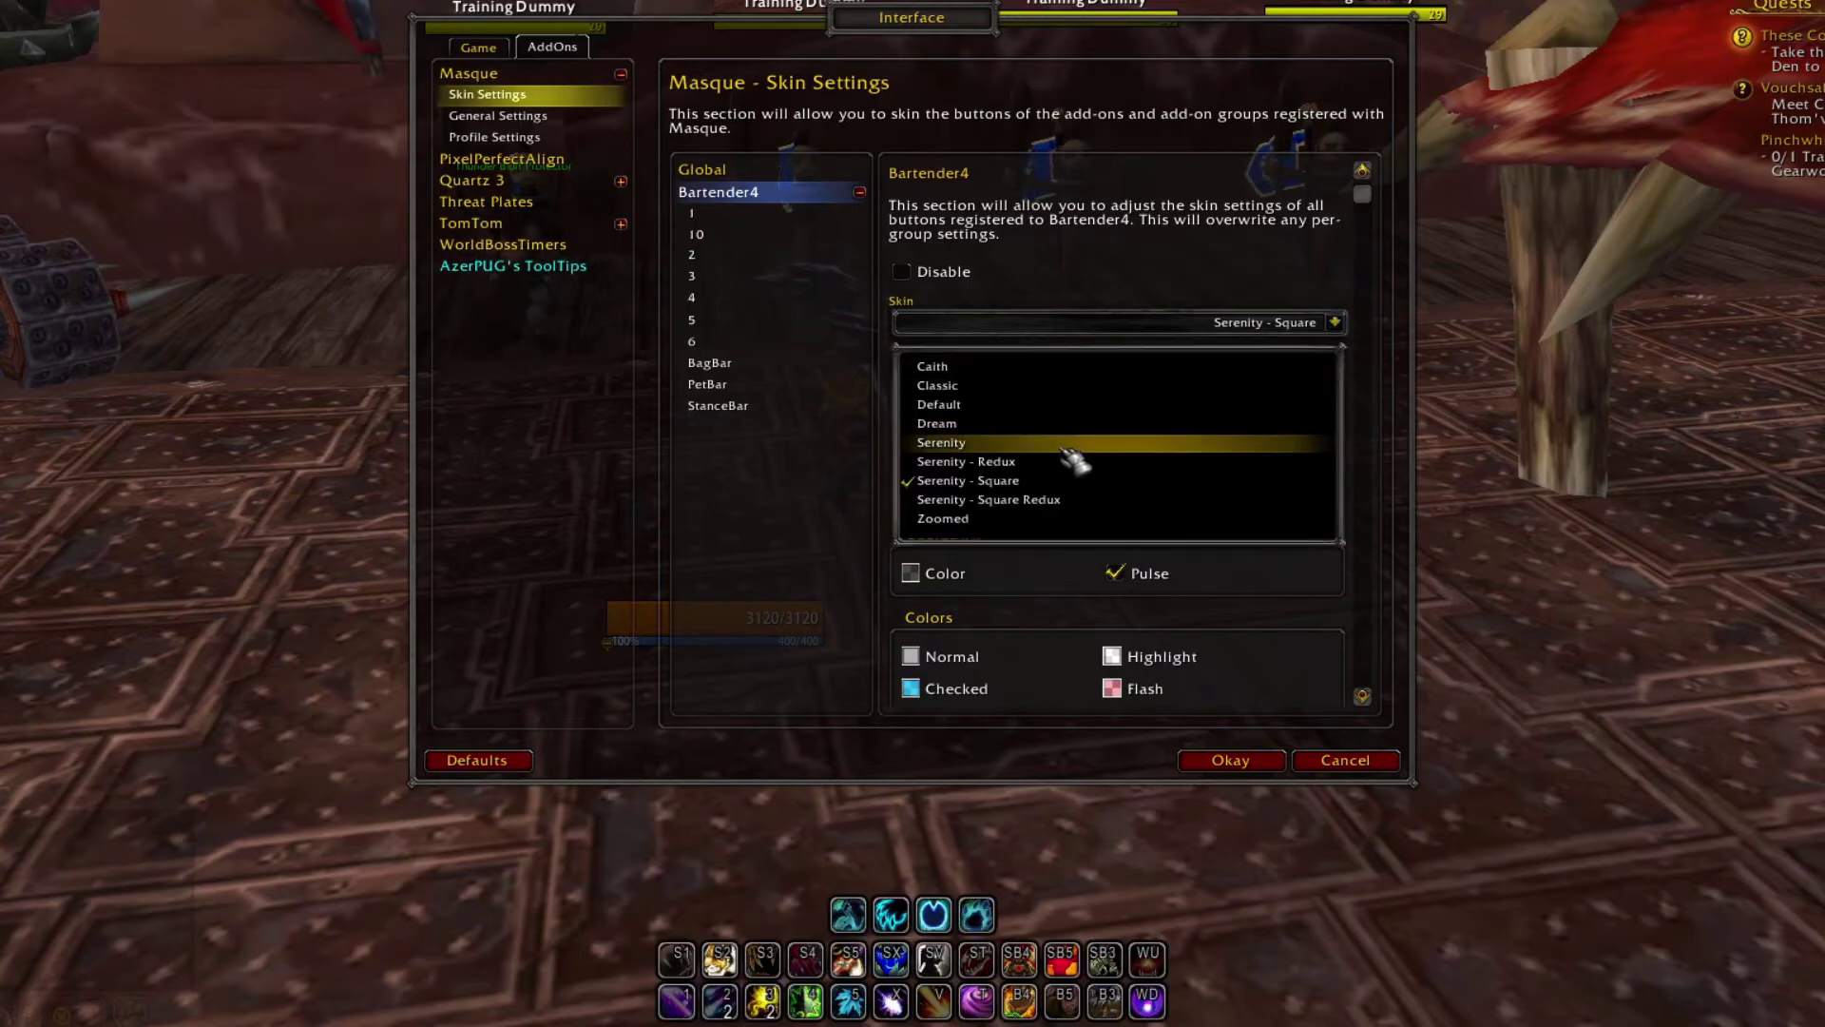
click(1067, 499)
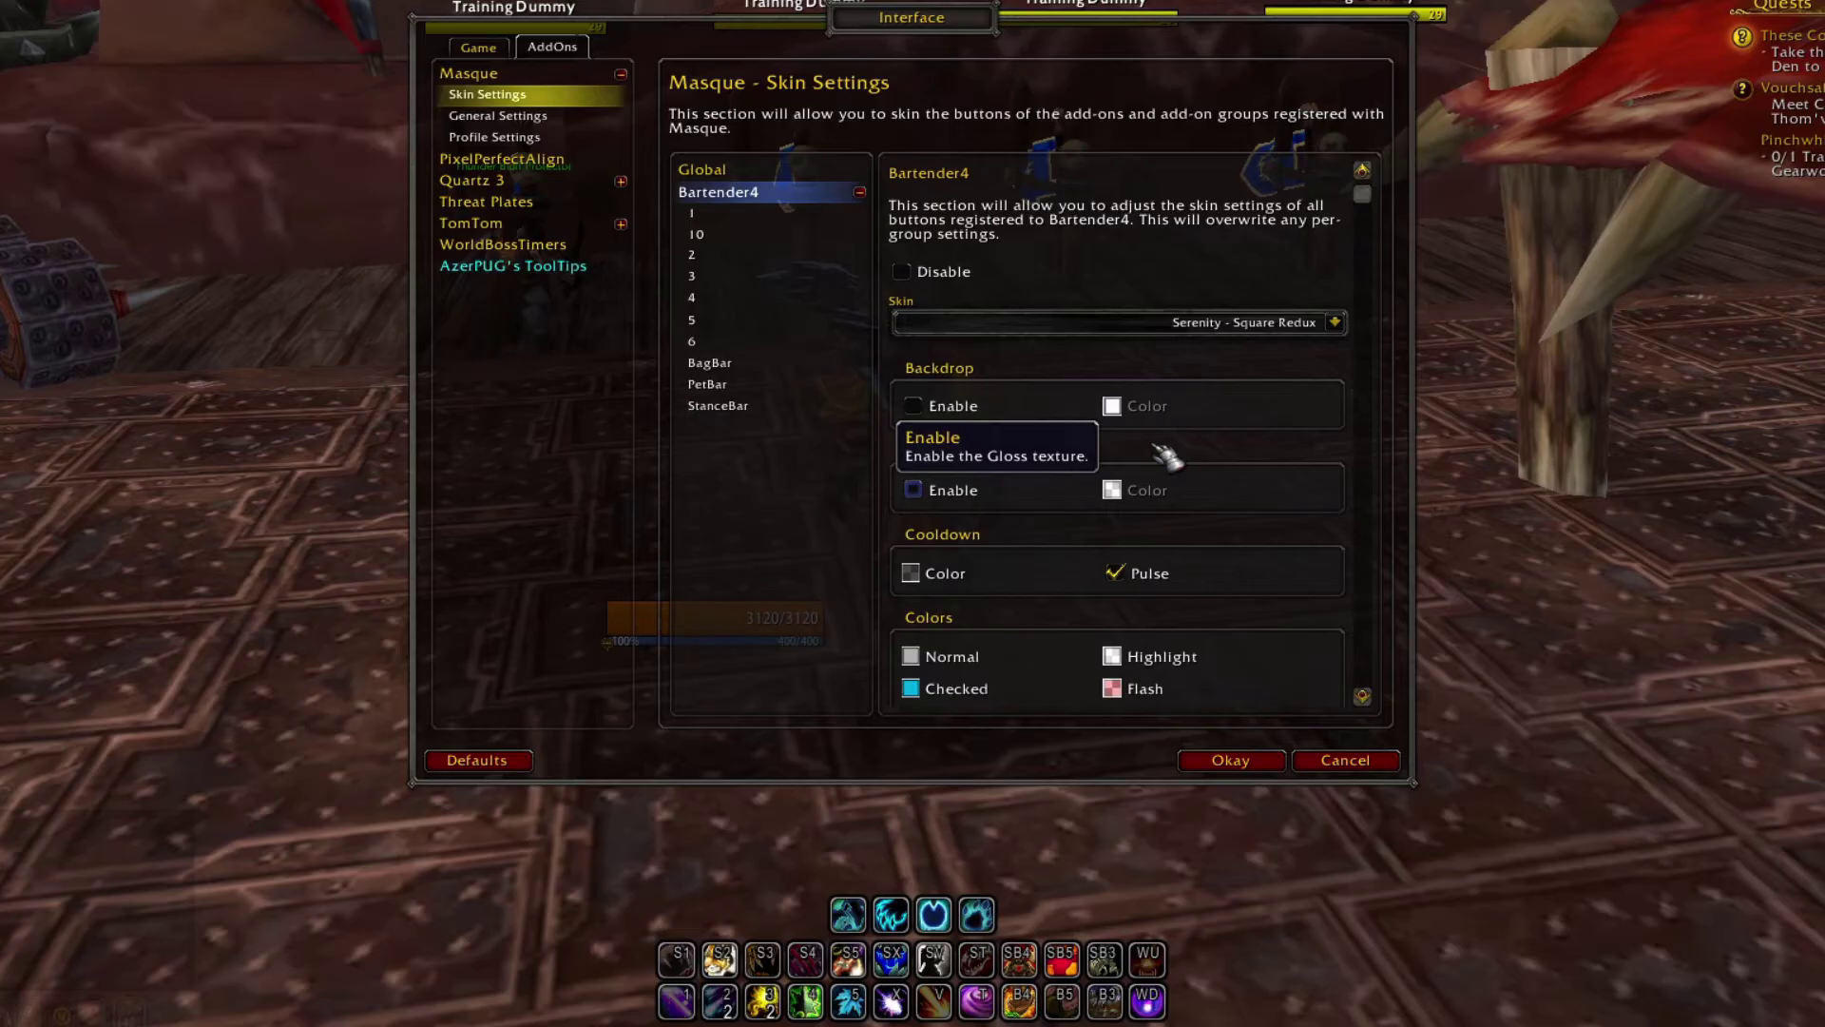
click(1335, 323)
click(1041, 474)
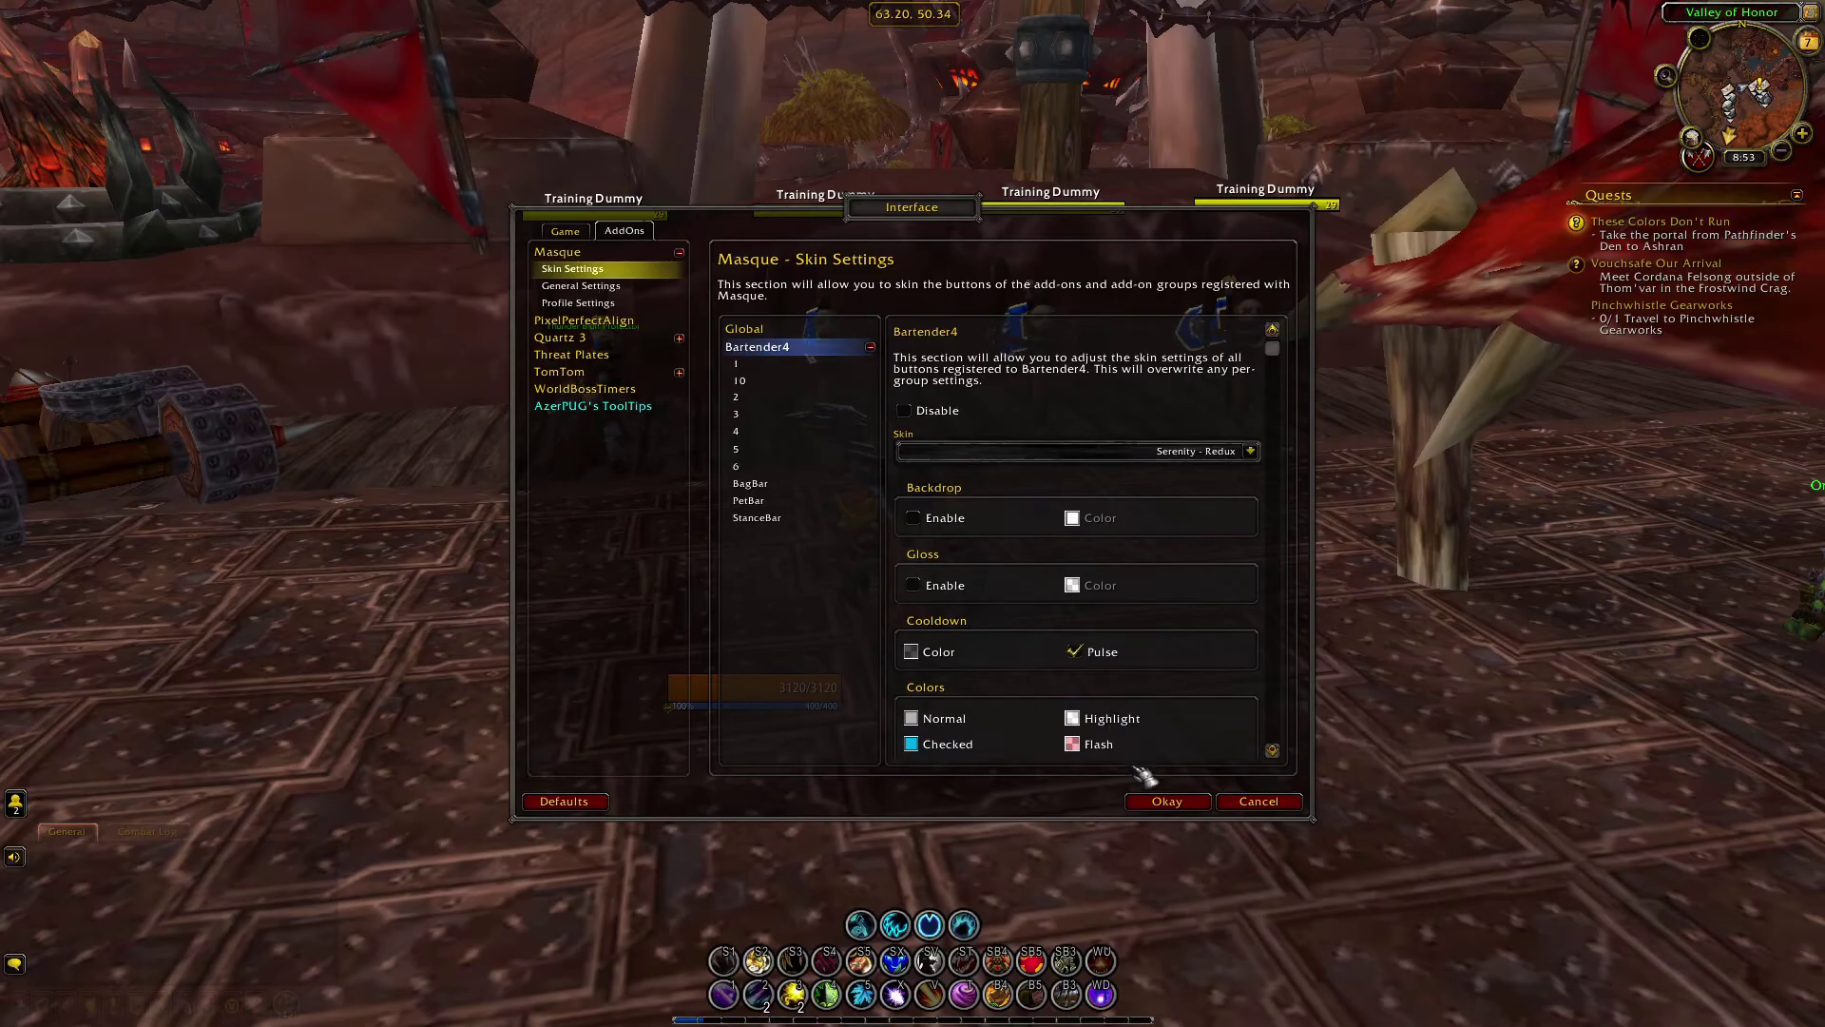
click(1166, 801)
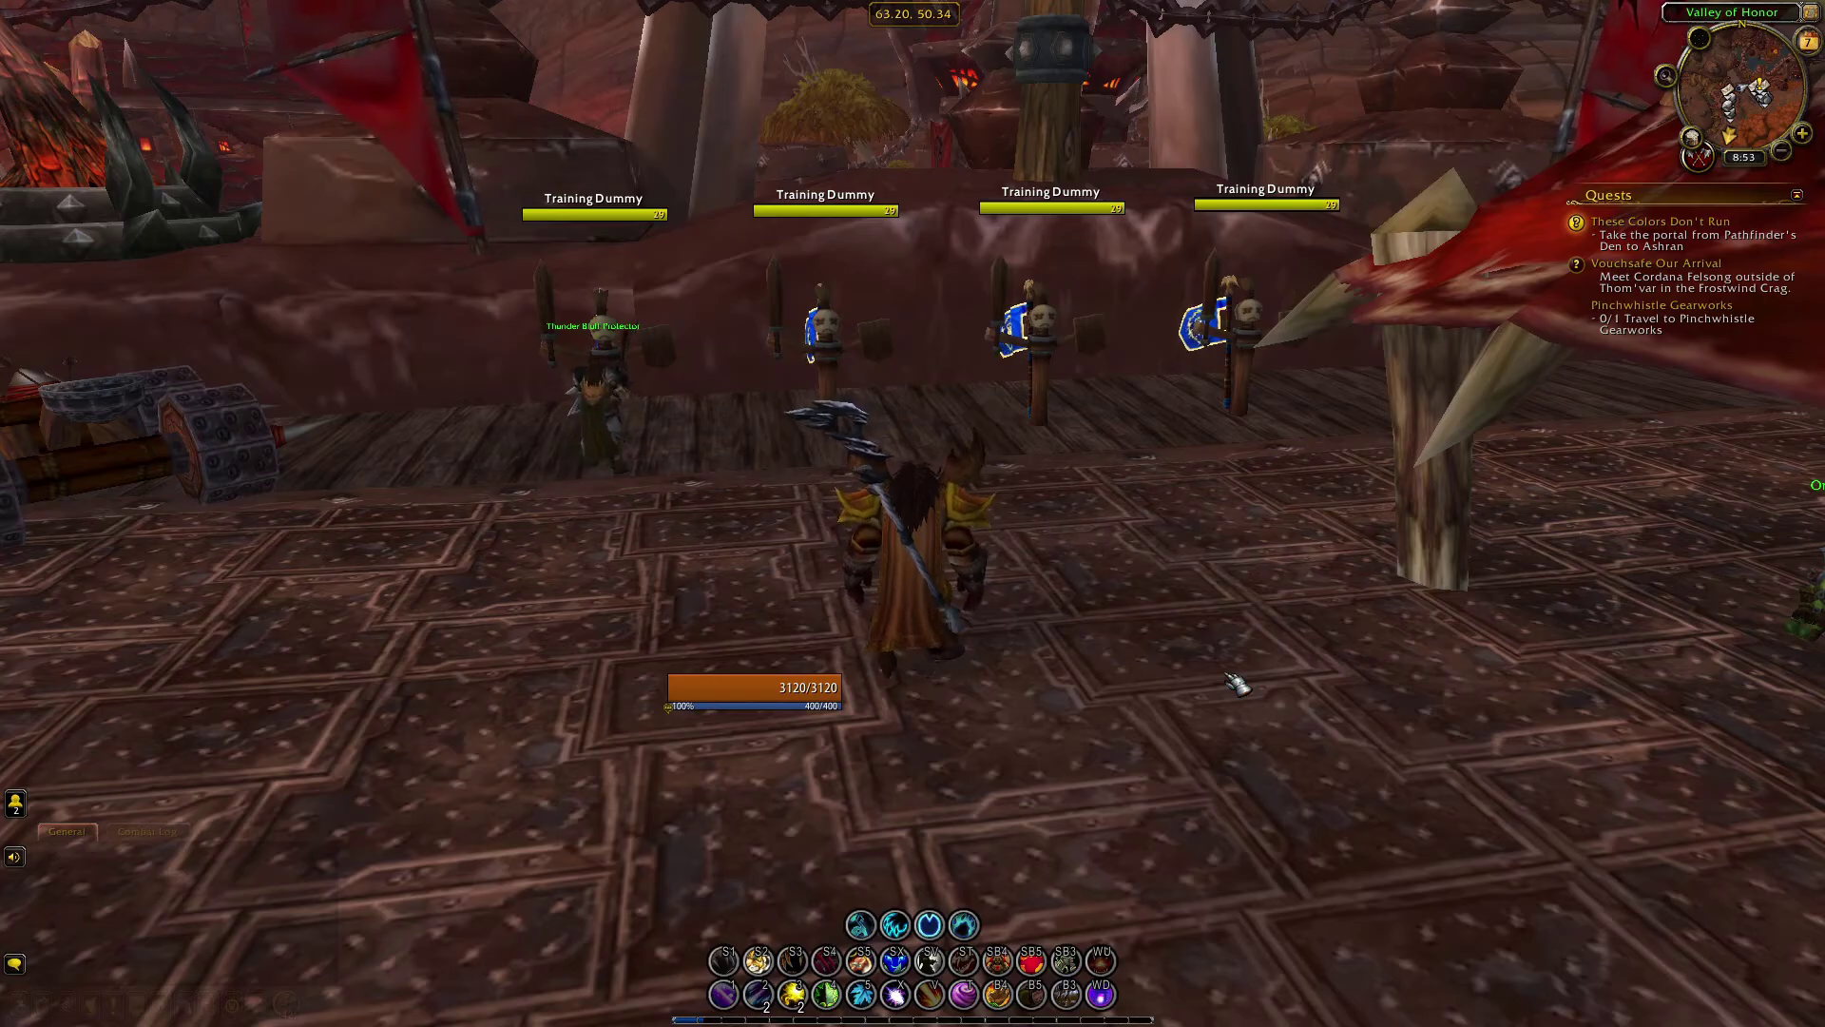
Step: Switch Bartender4's Masque skin to Caith via /msq and save it
text(/)
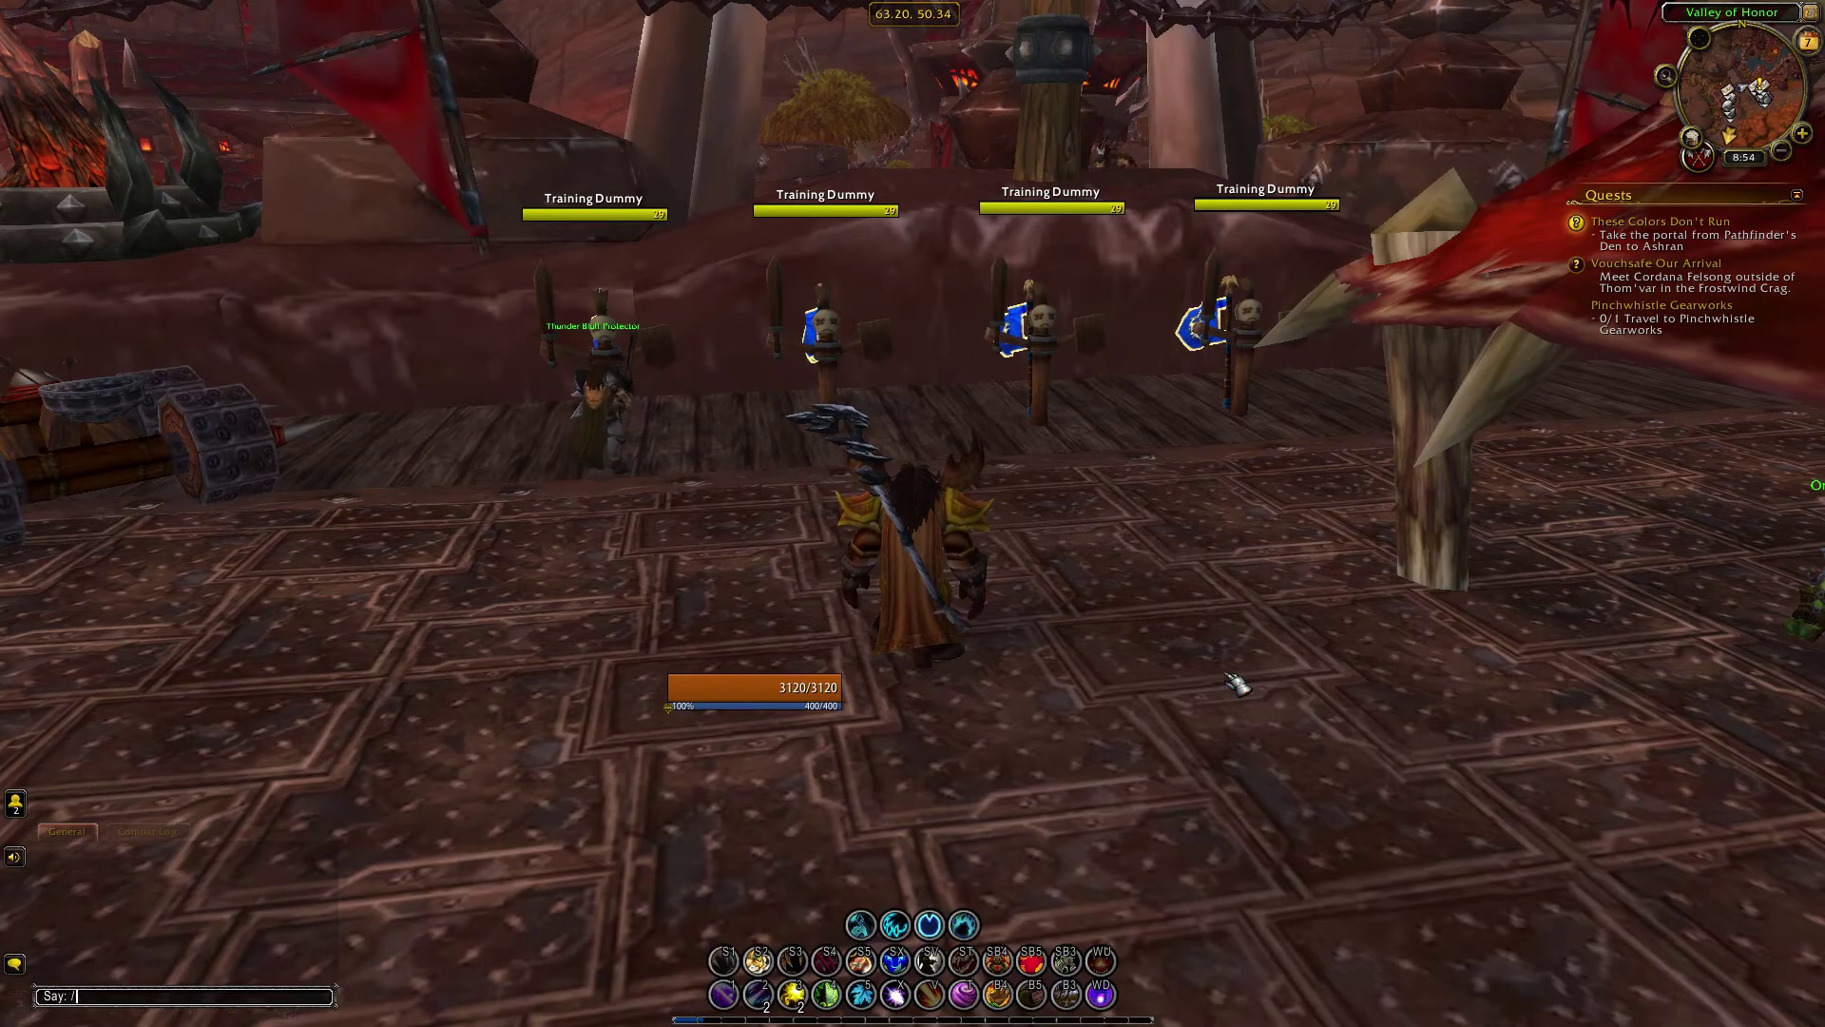
text(msq)
key(Return)
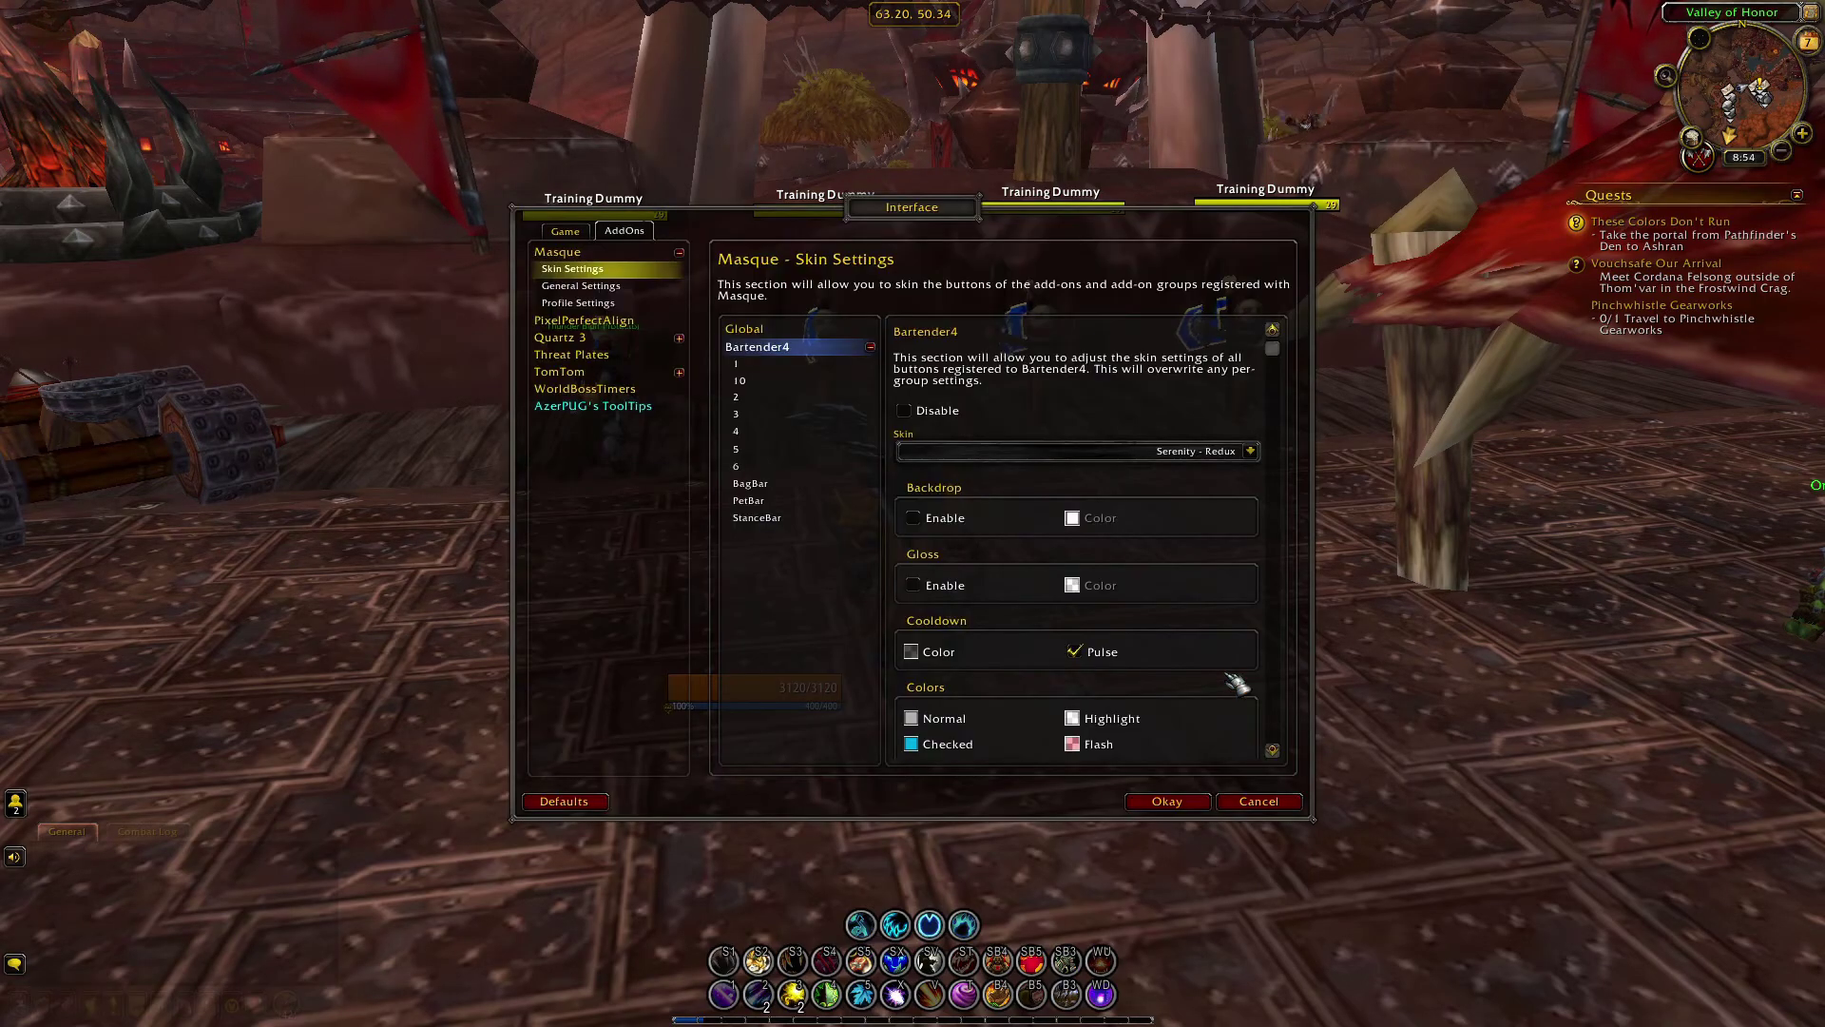
click(1251, 452)
click(1153, 499)
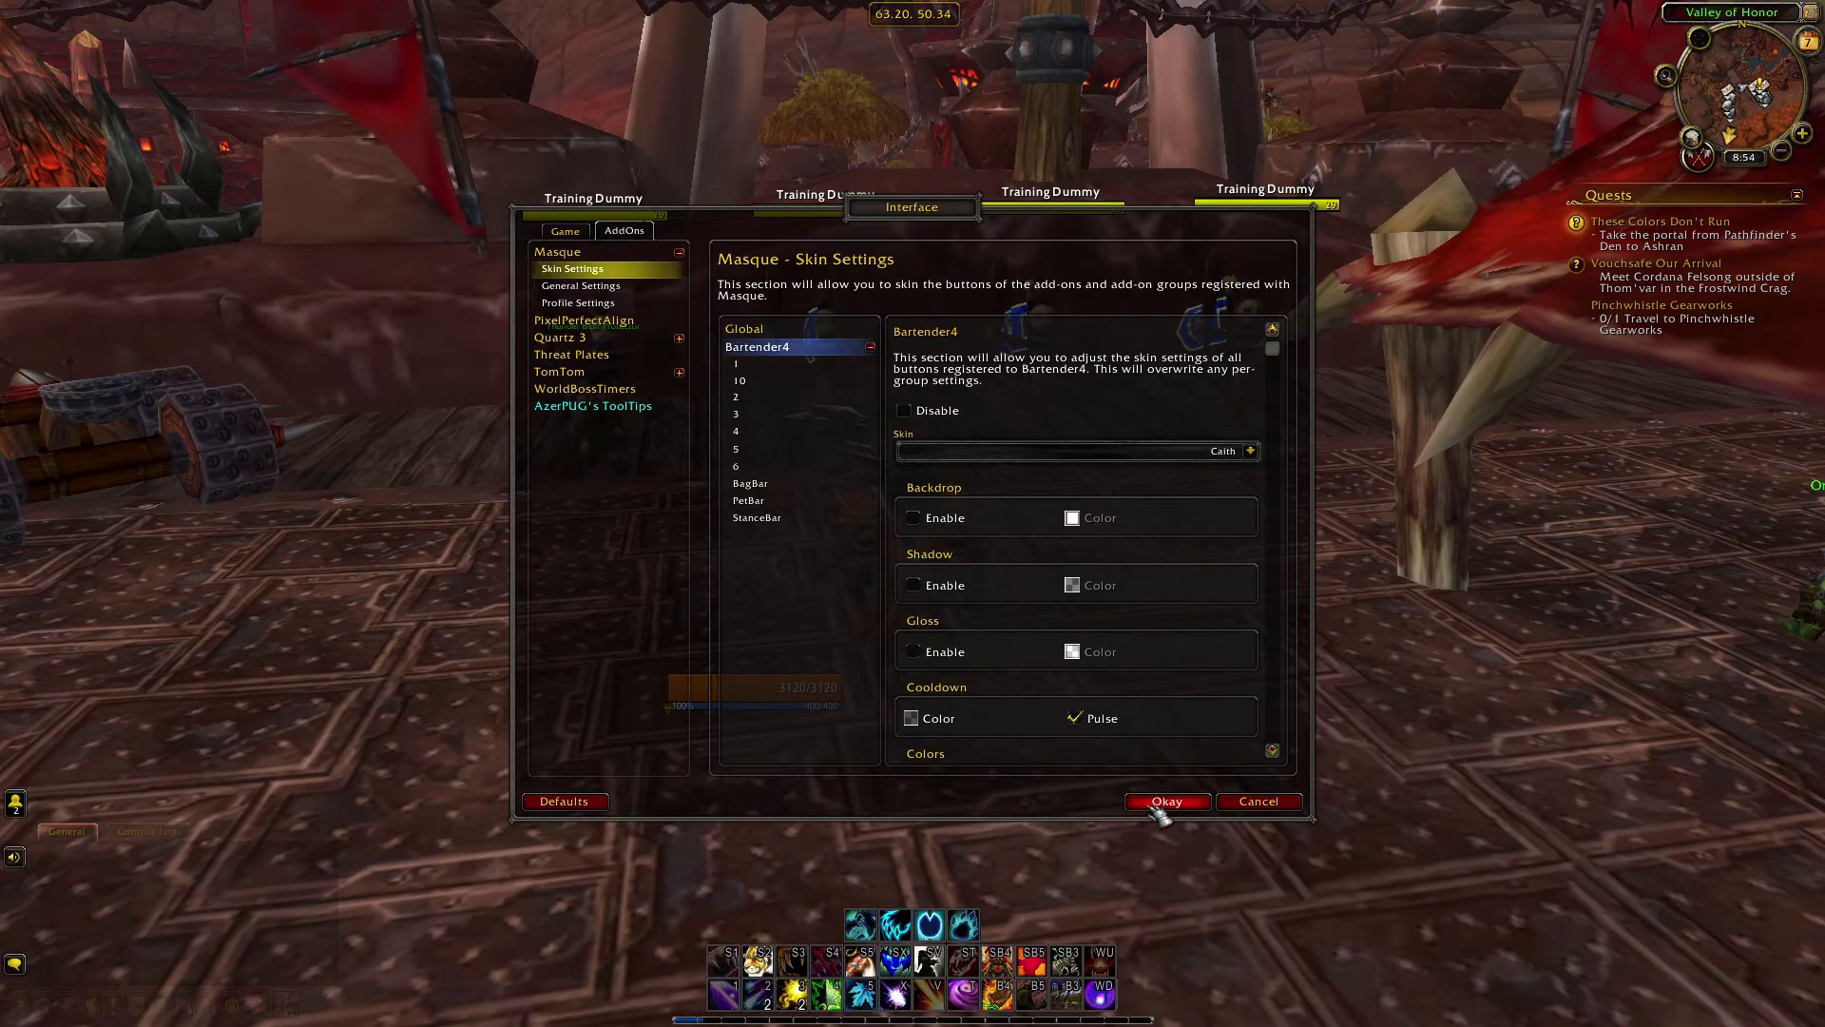
click(1163, 803)
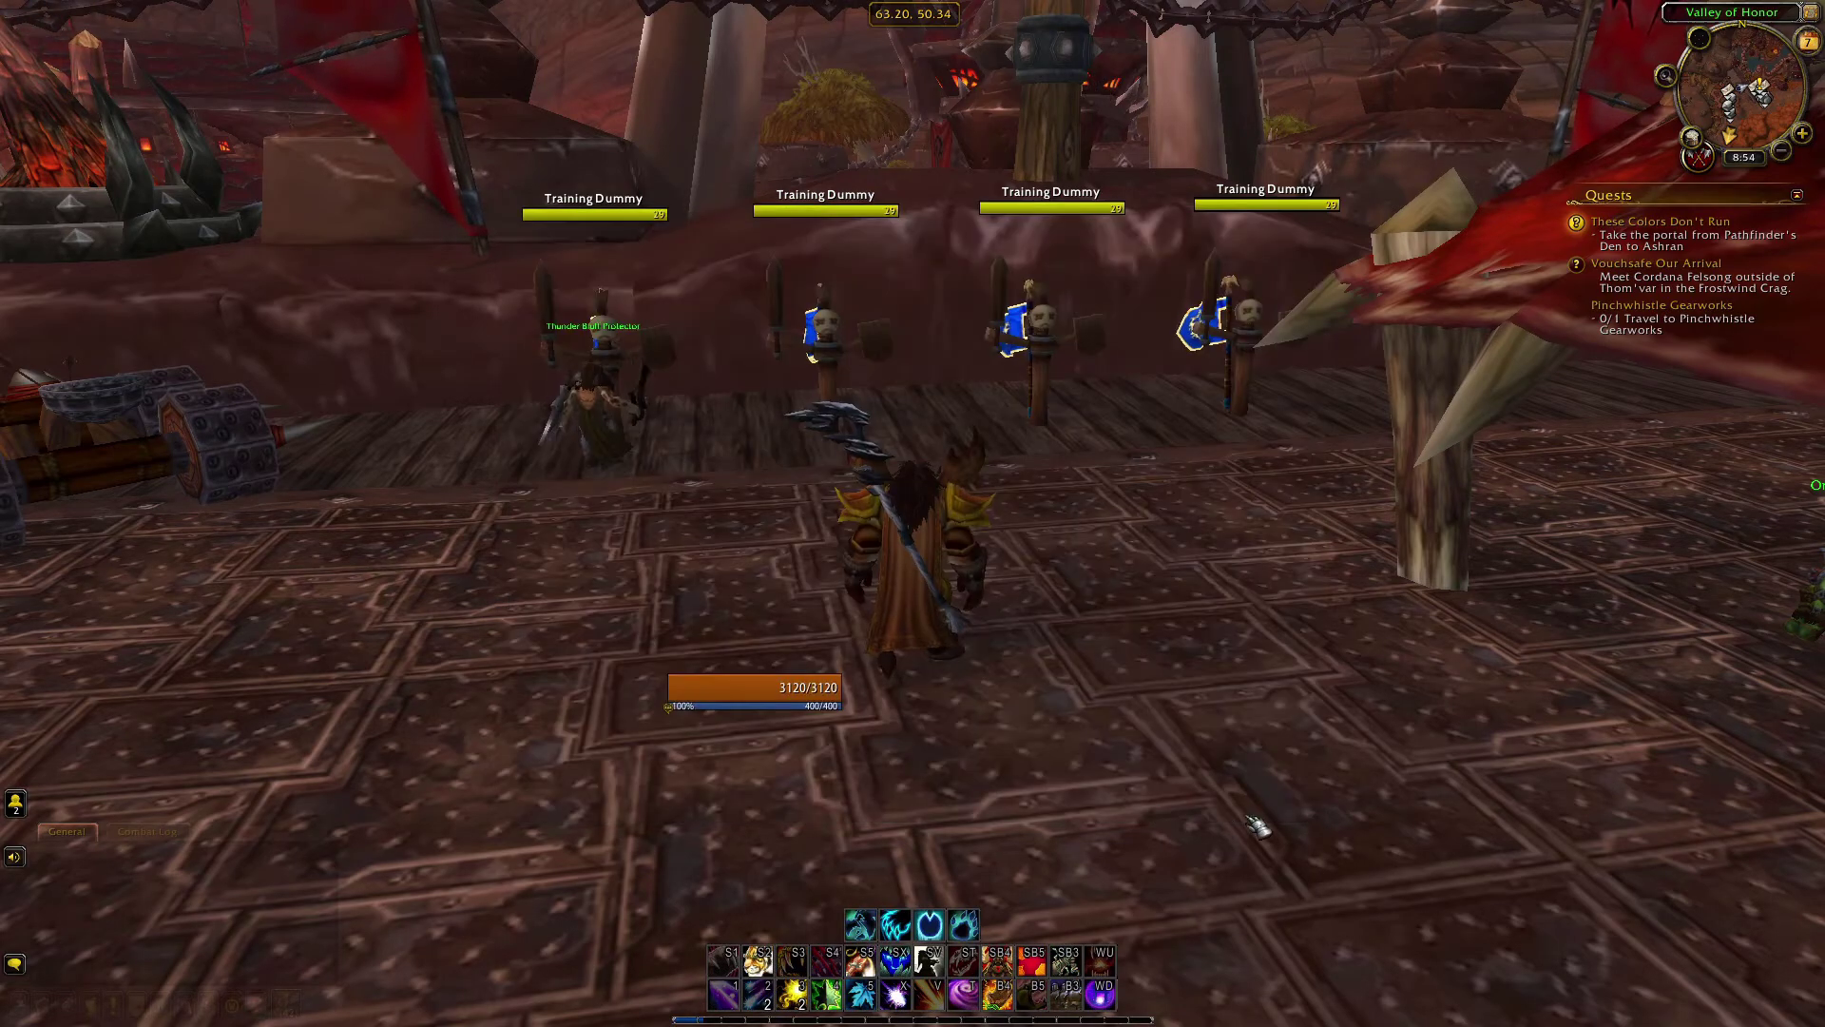
Step: Reopen the Bartender4 configuration window with /bt
key(Return)
text(/bt)
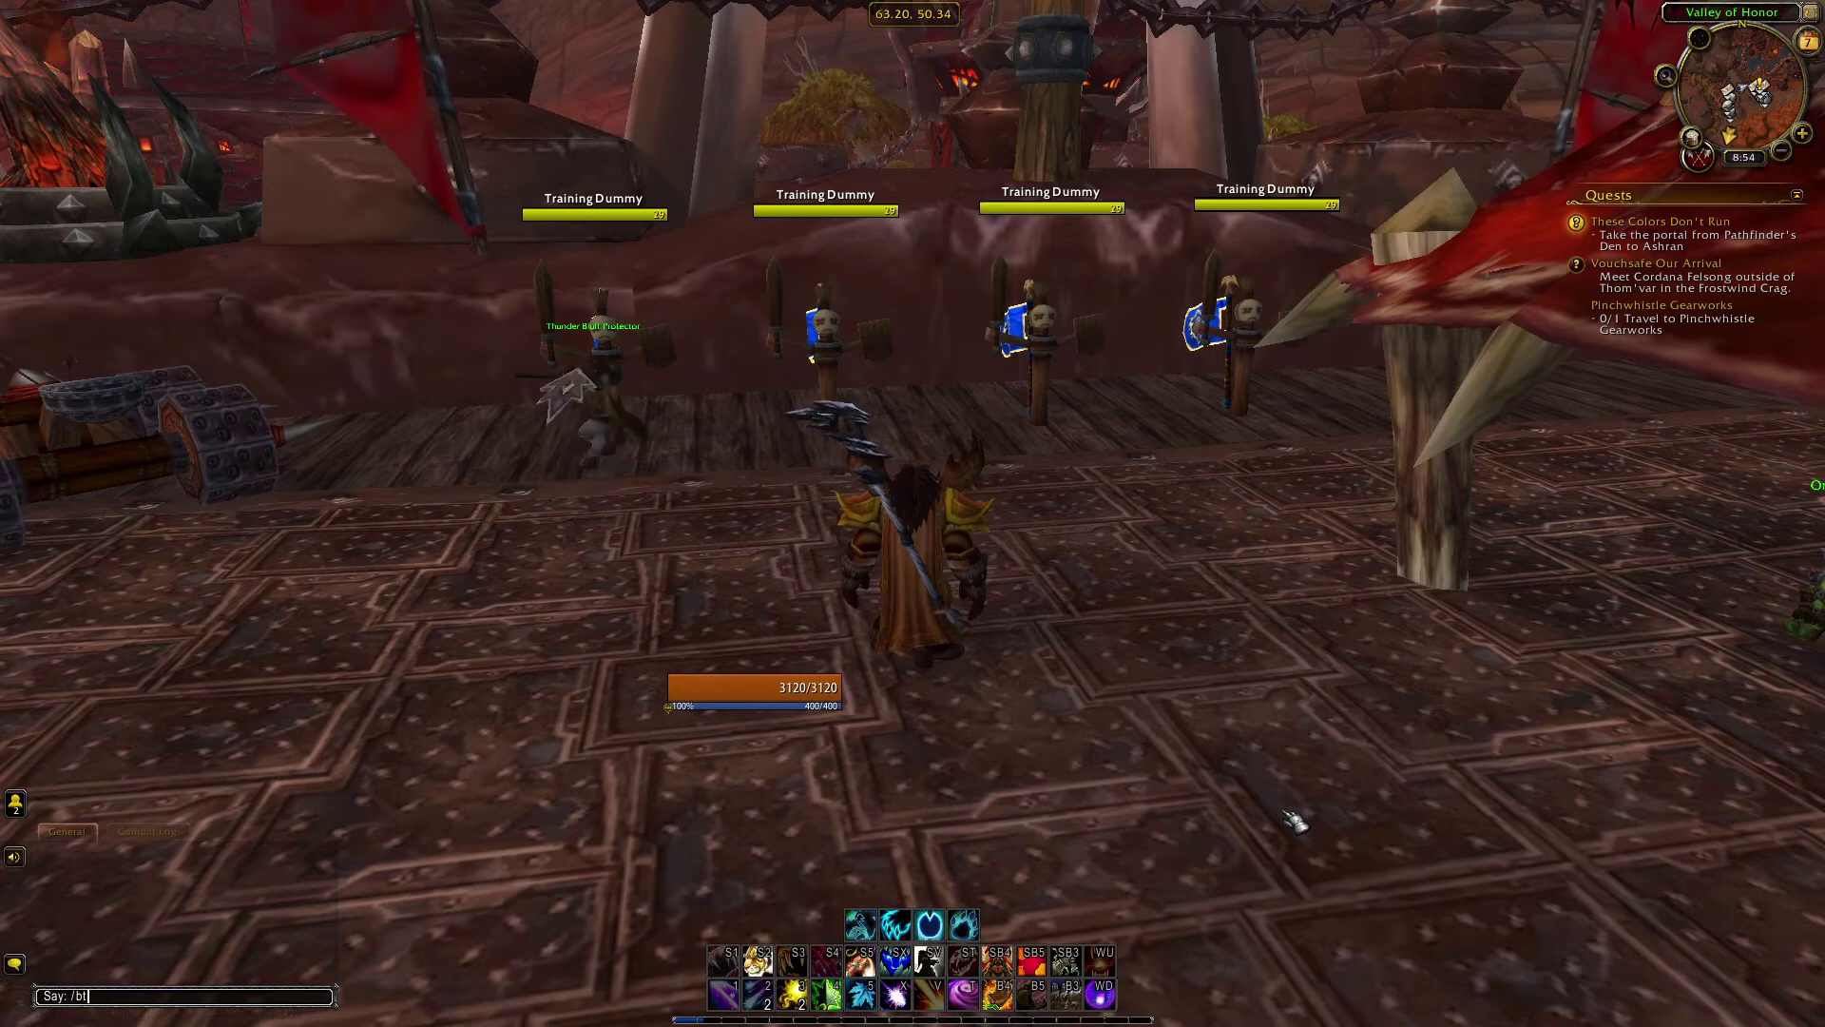
key(Return)
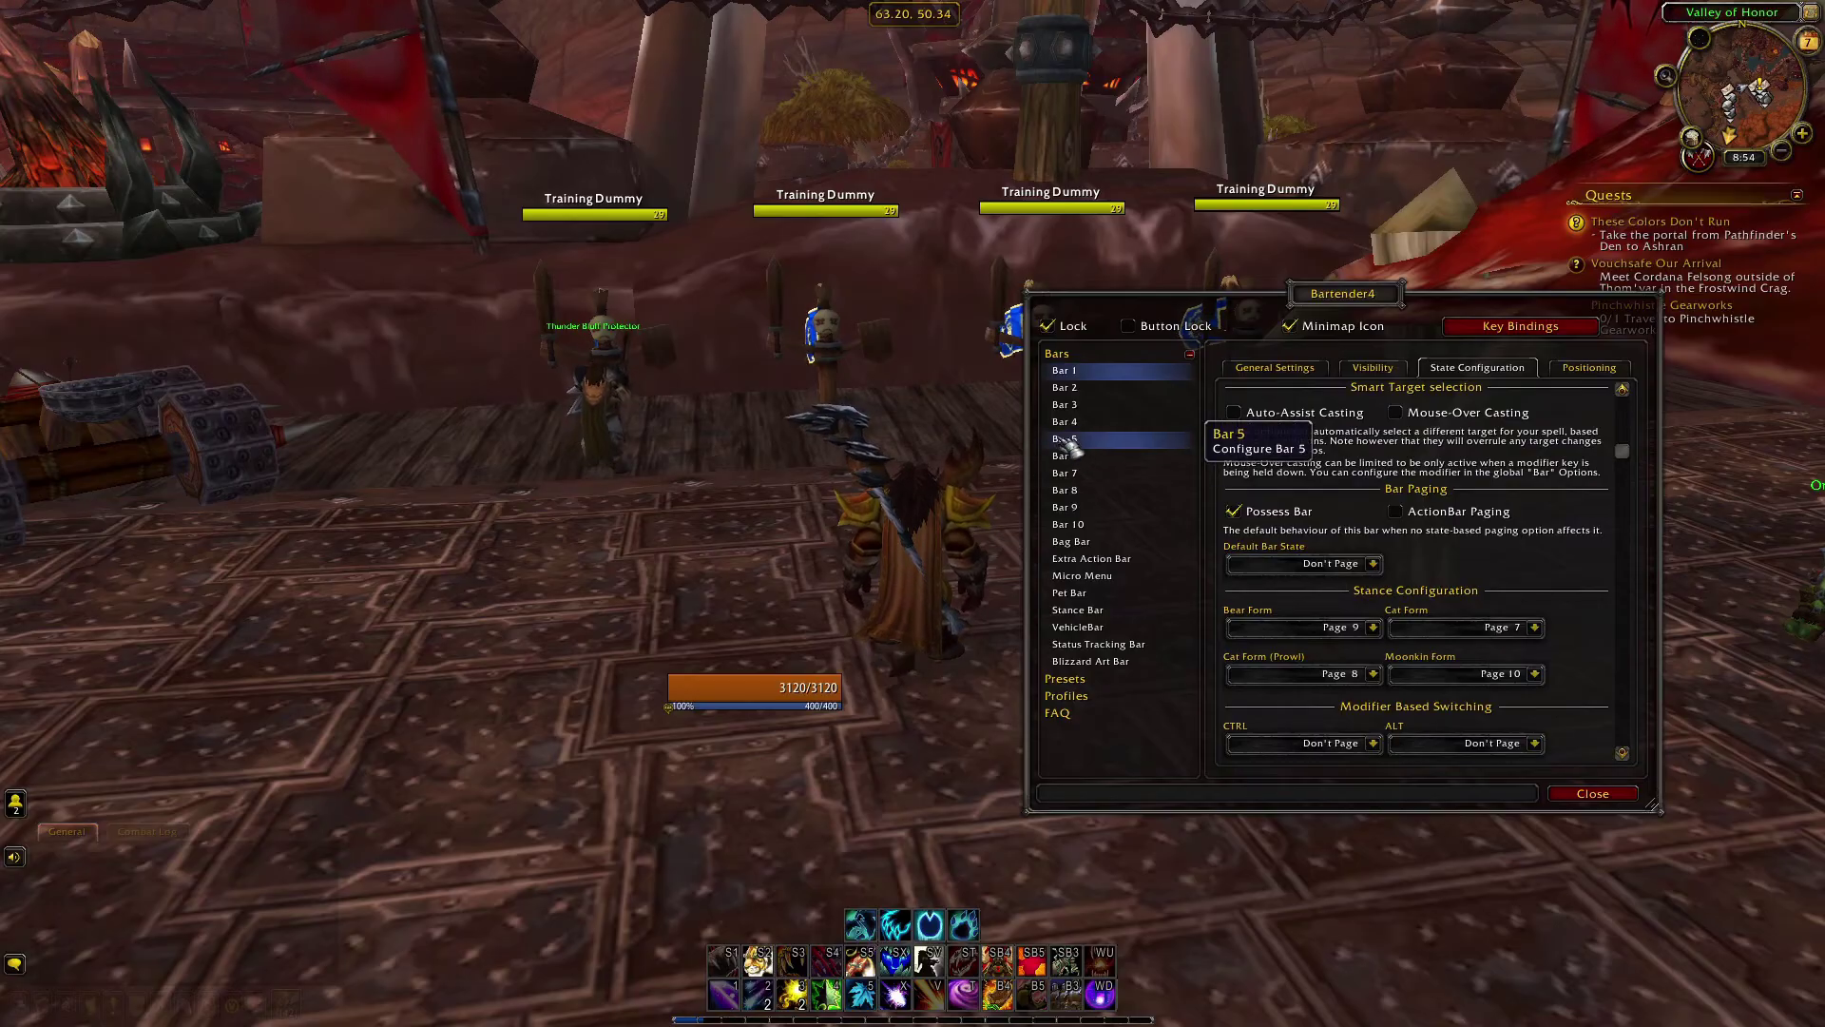
Step: Select Bar 5 and tick Use Custom Condition in its Visibility settings
click(1074, 442)
click(1372, 367)
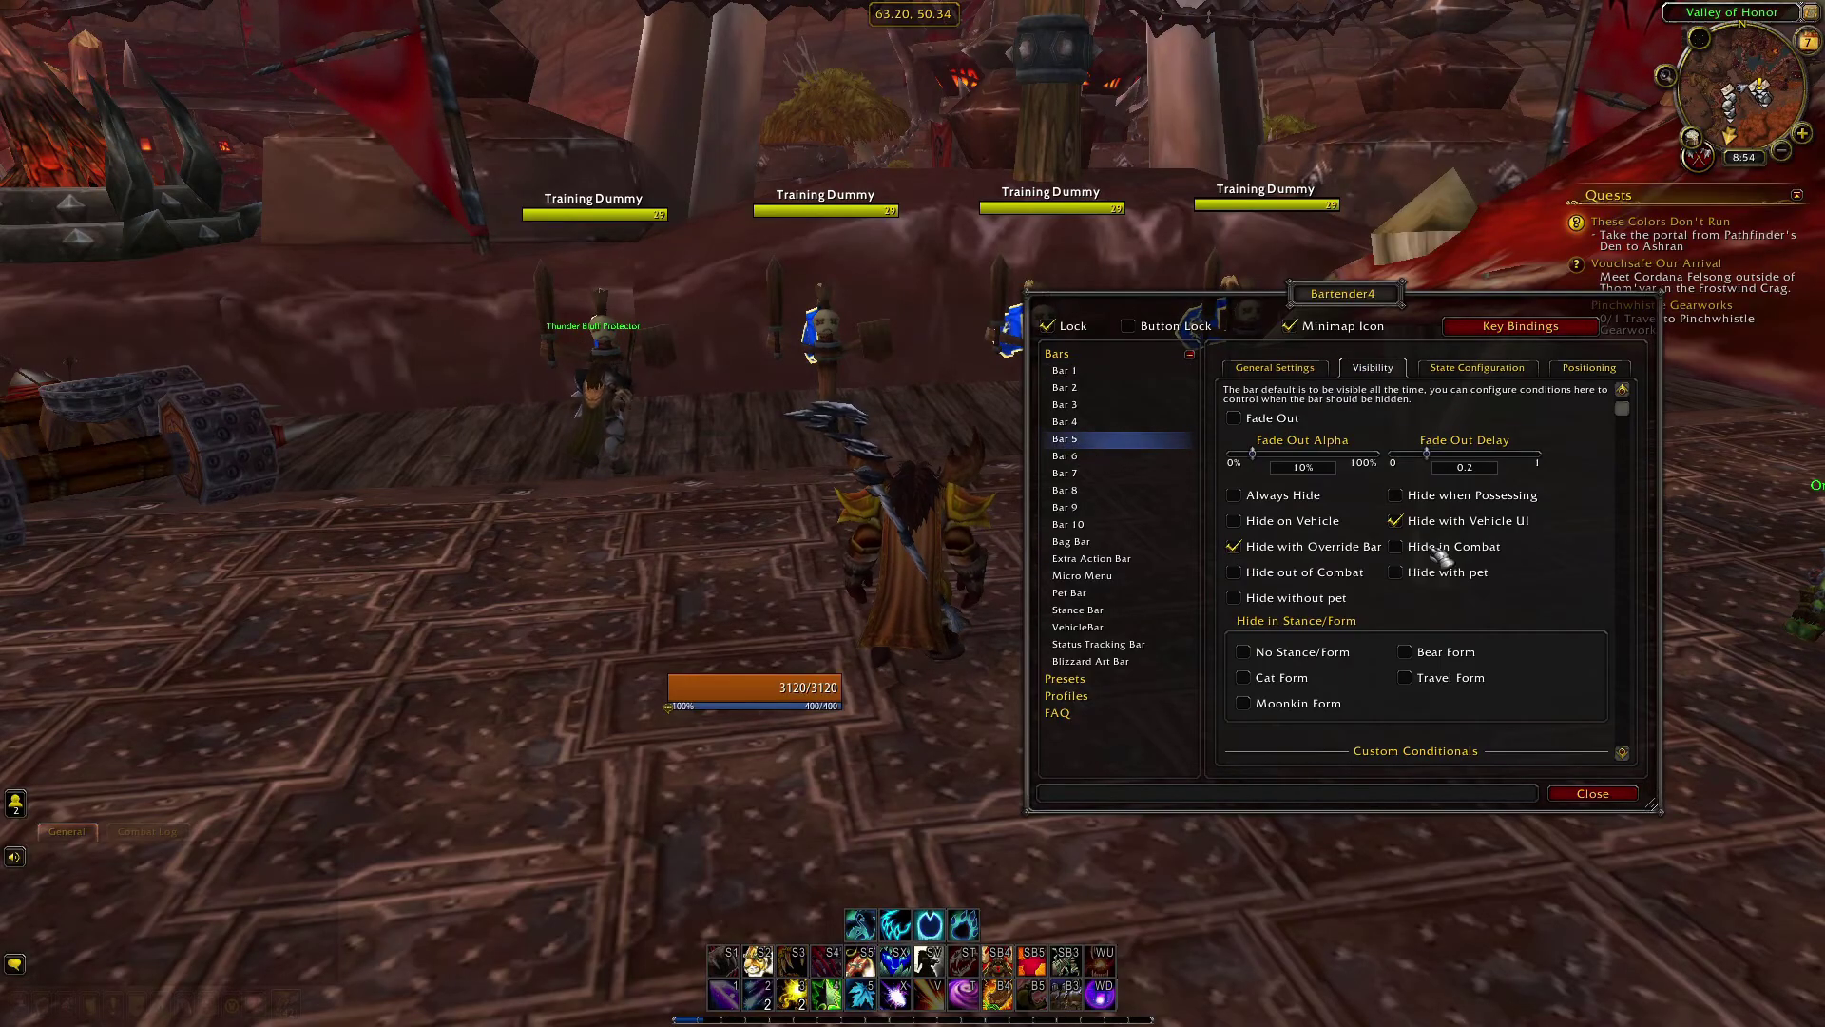
scroll(1457, 565, down, 3)
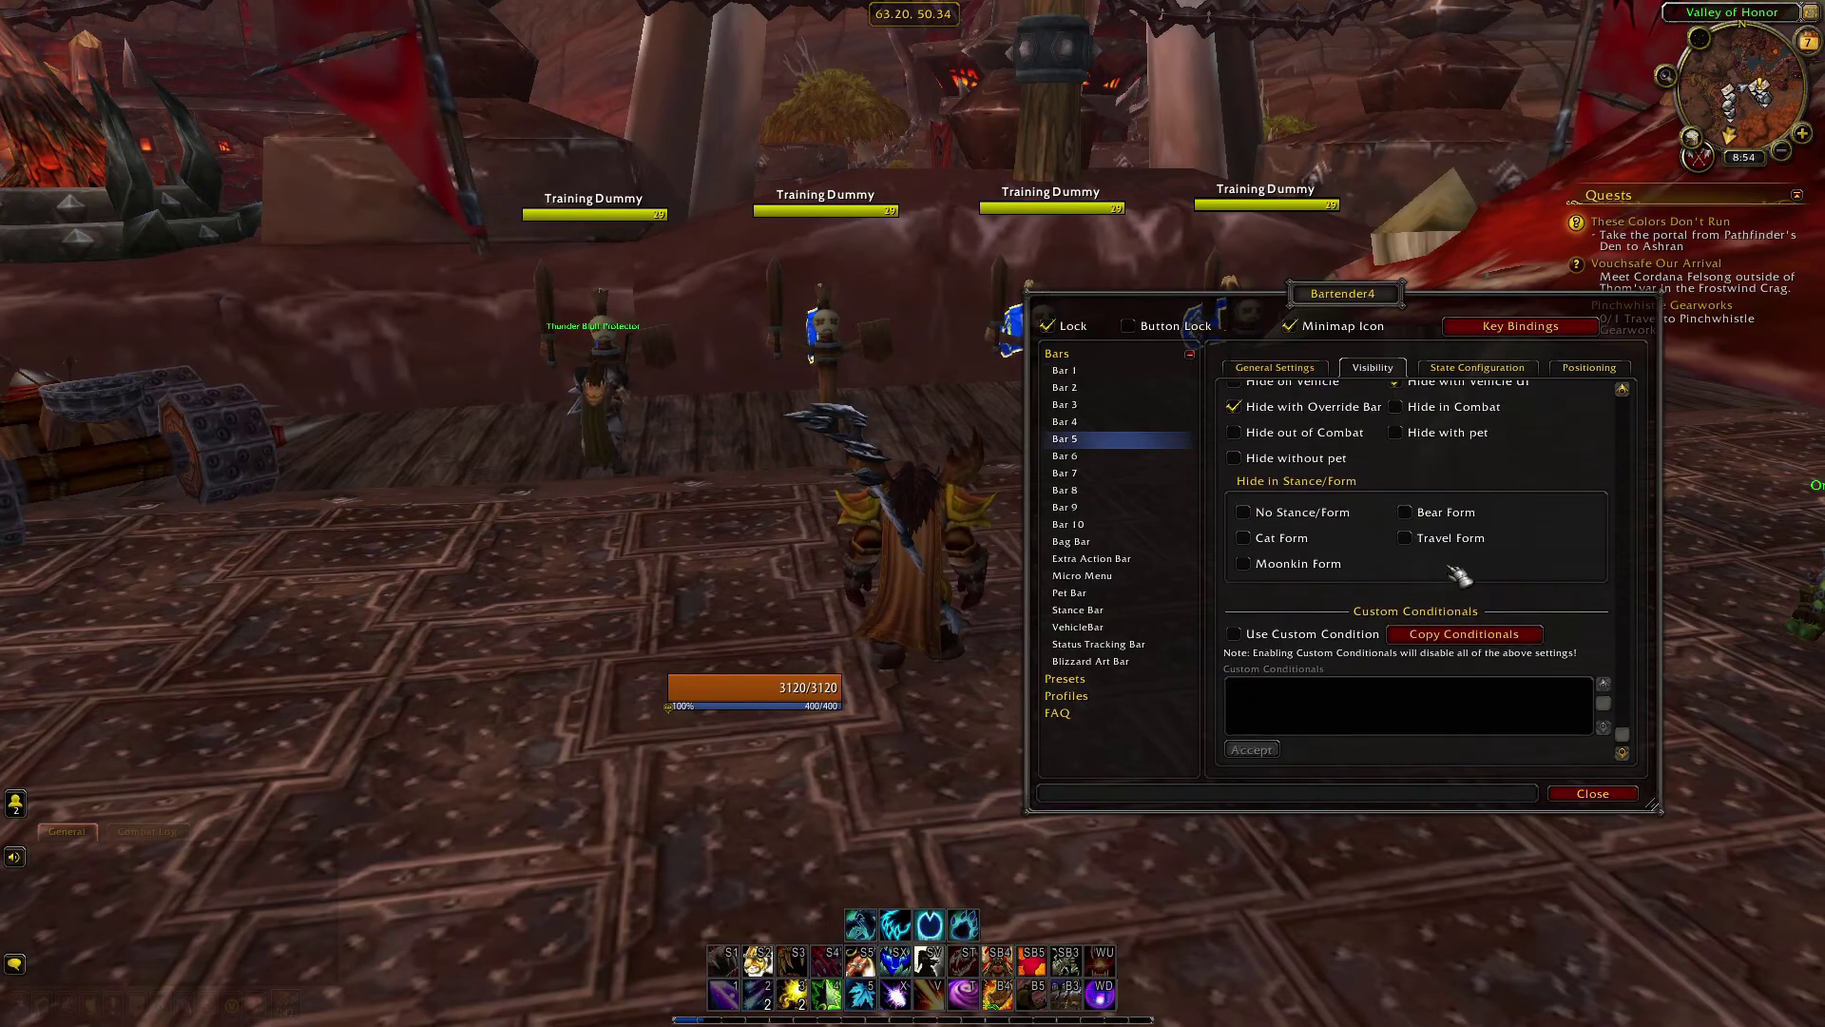
click(1260, 639)
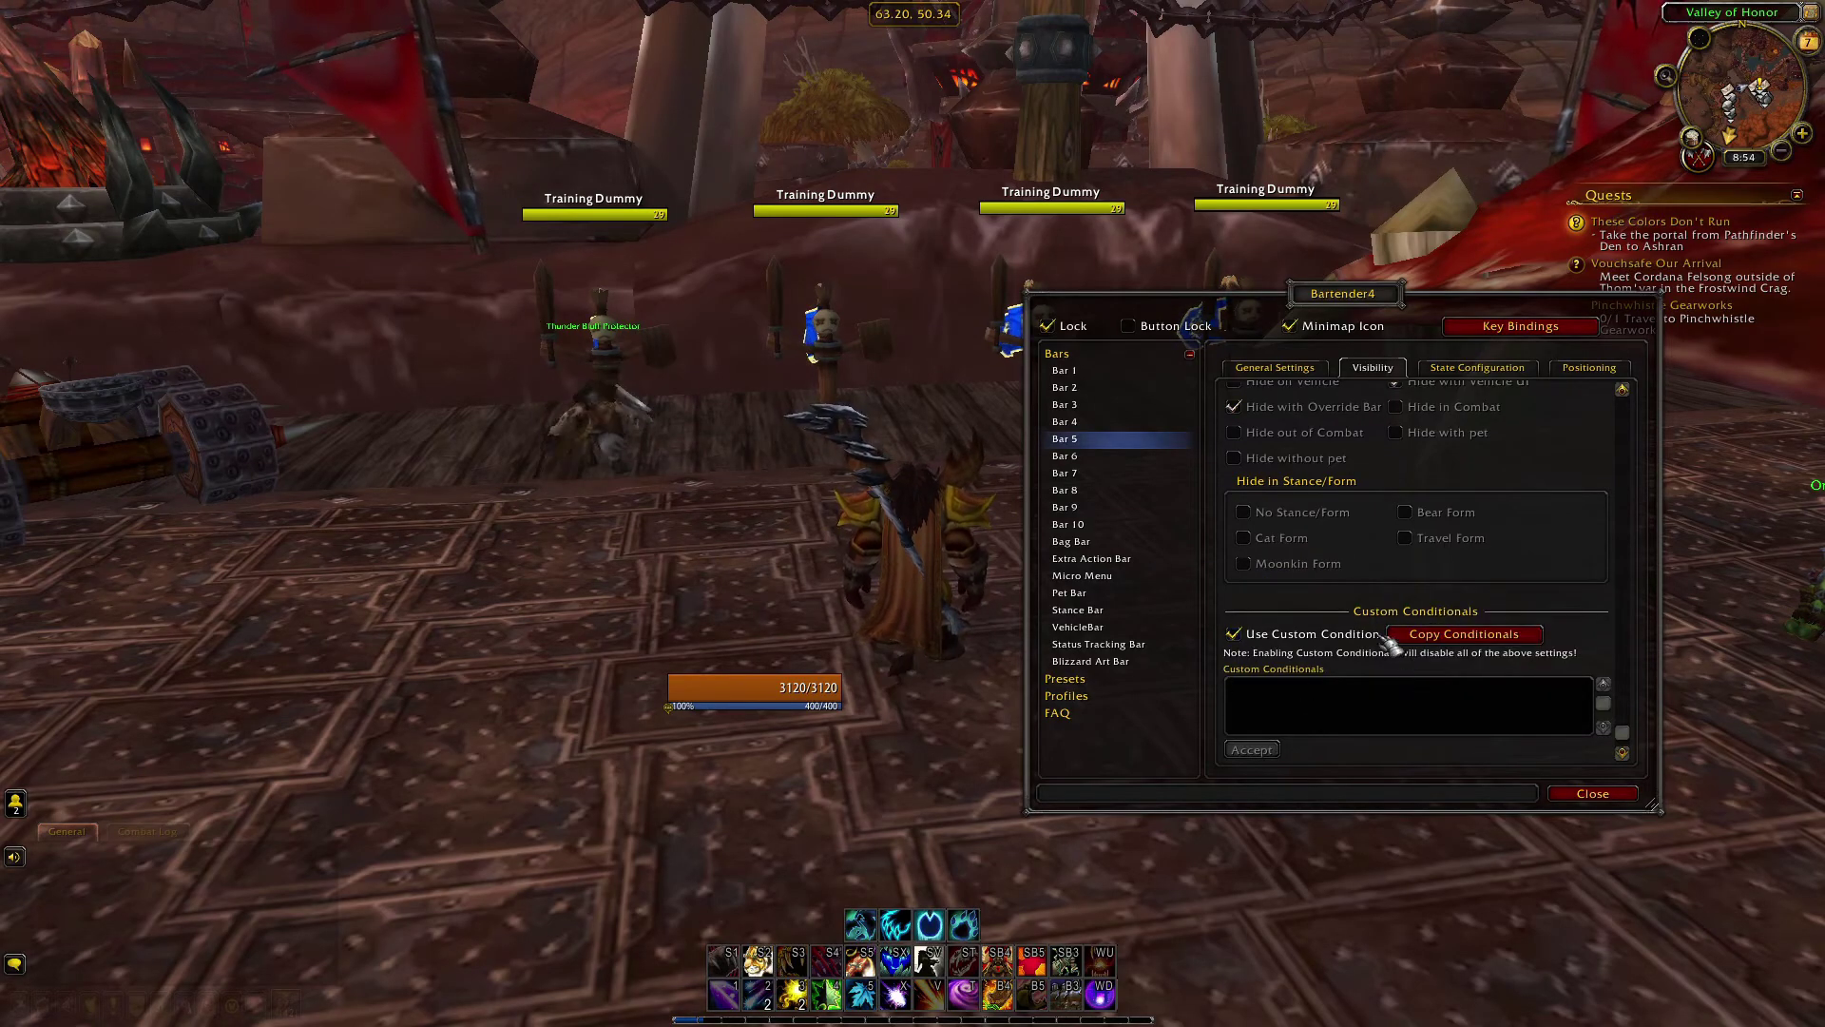
drag(1346, 300, 1450, 501)
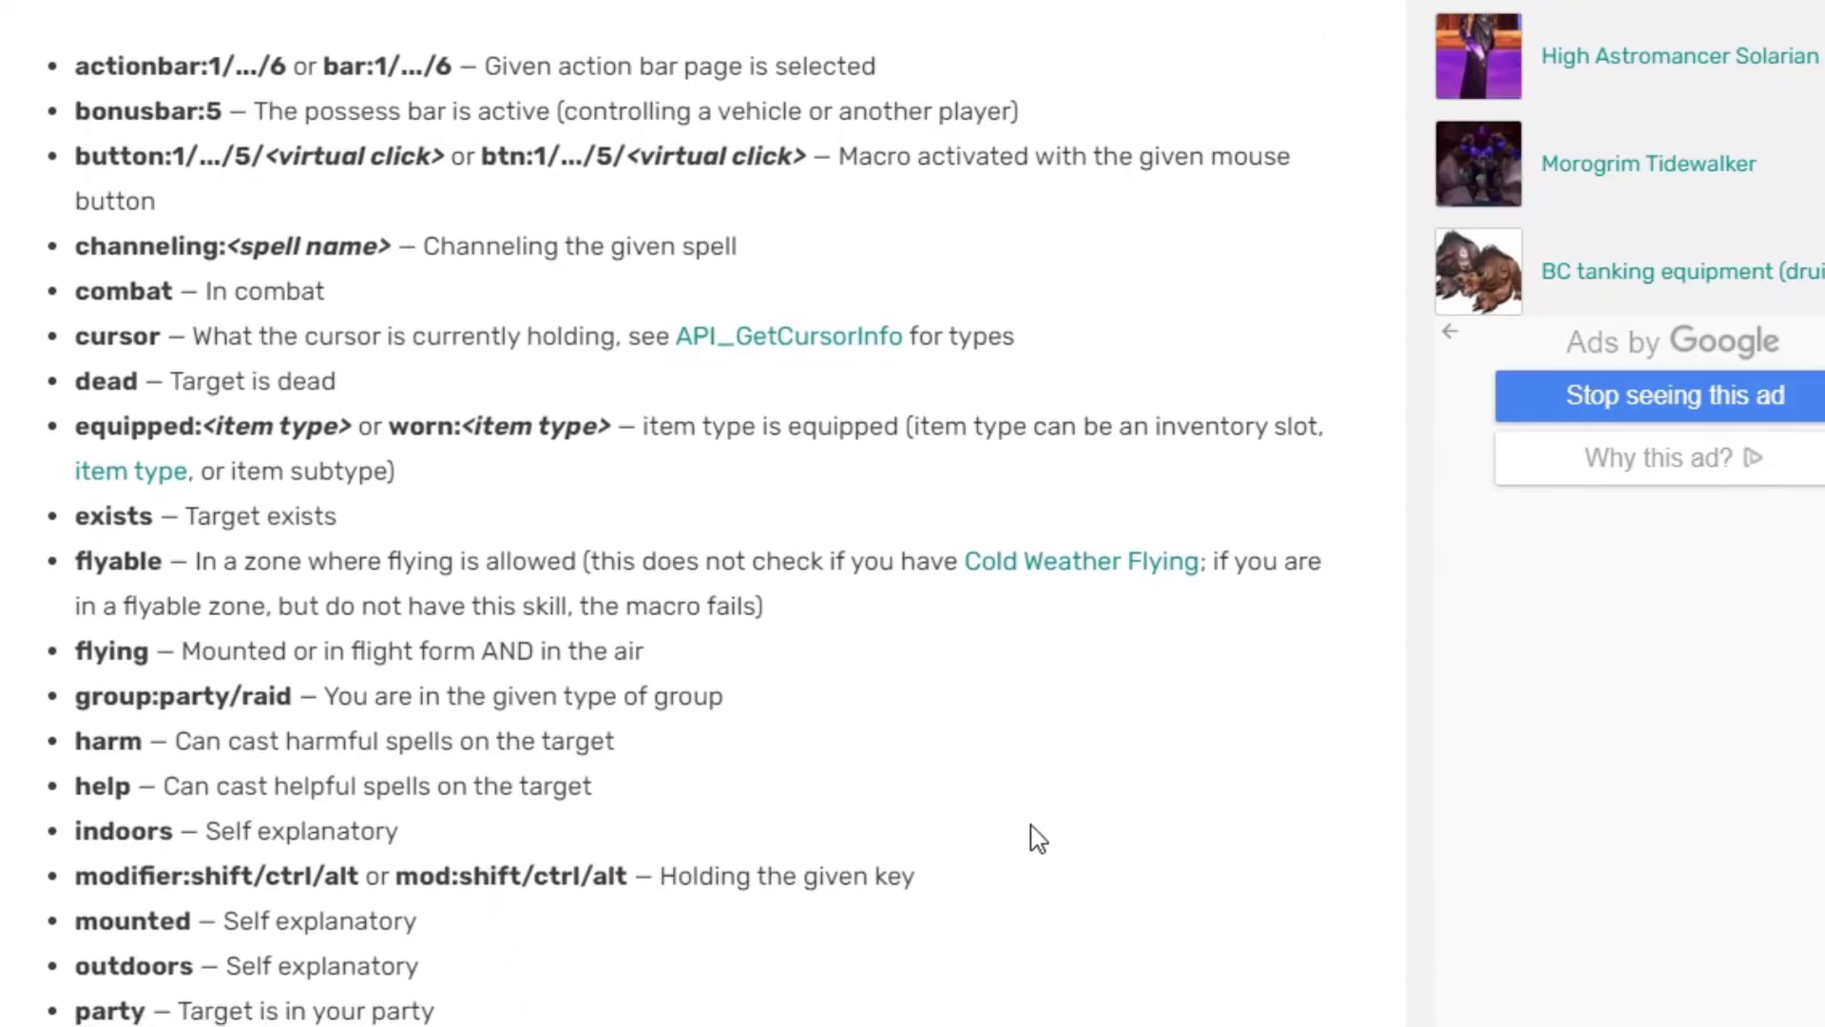
drag(368, 537, 73, 526)
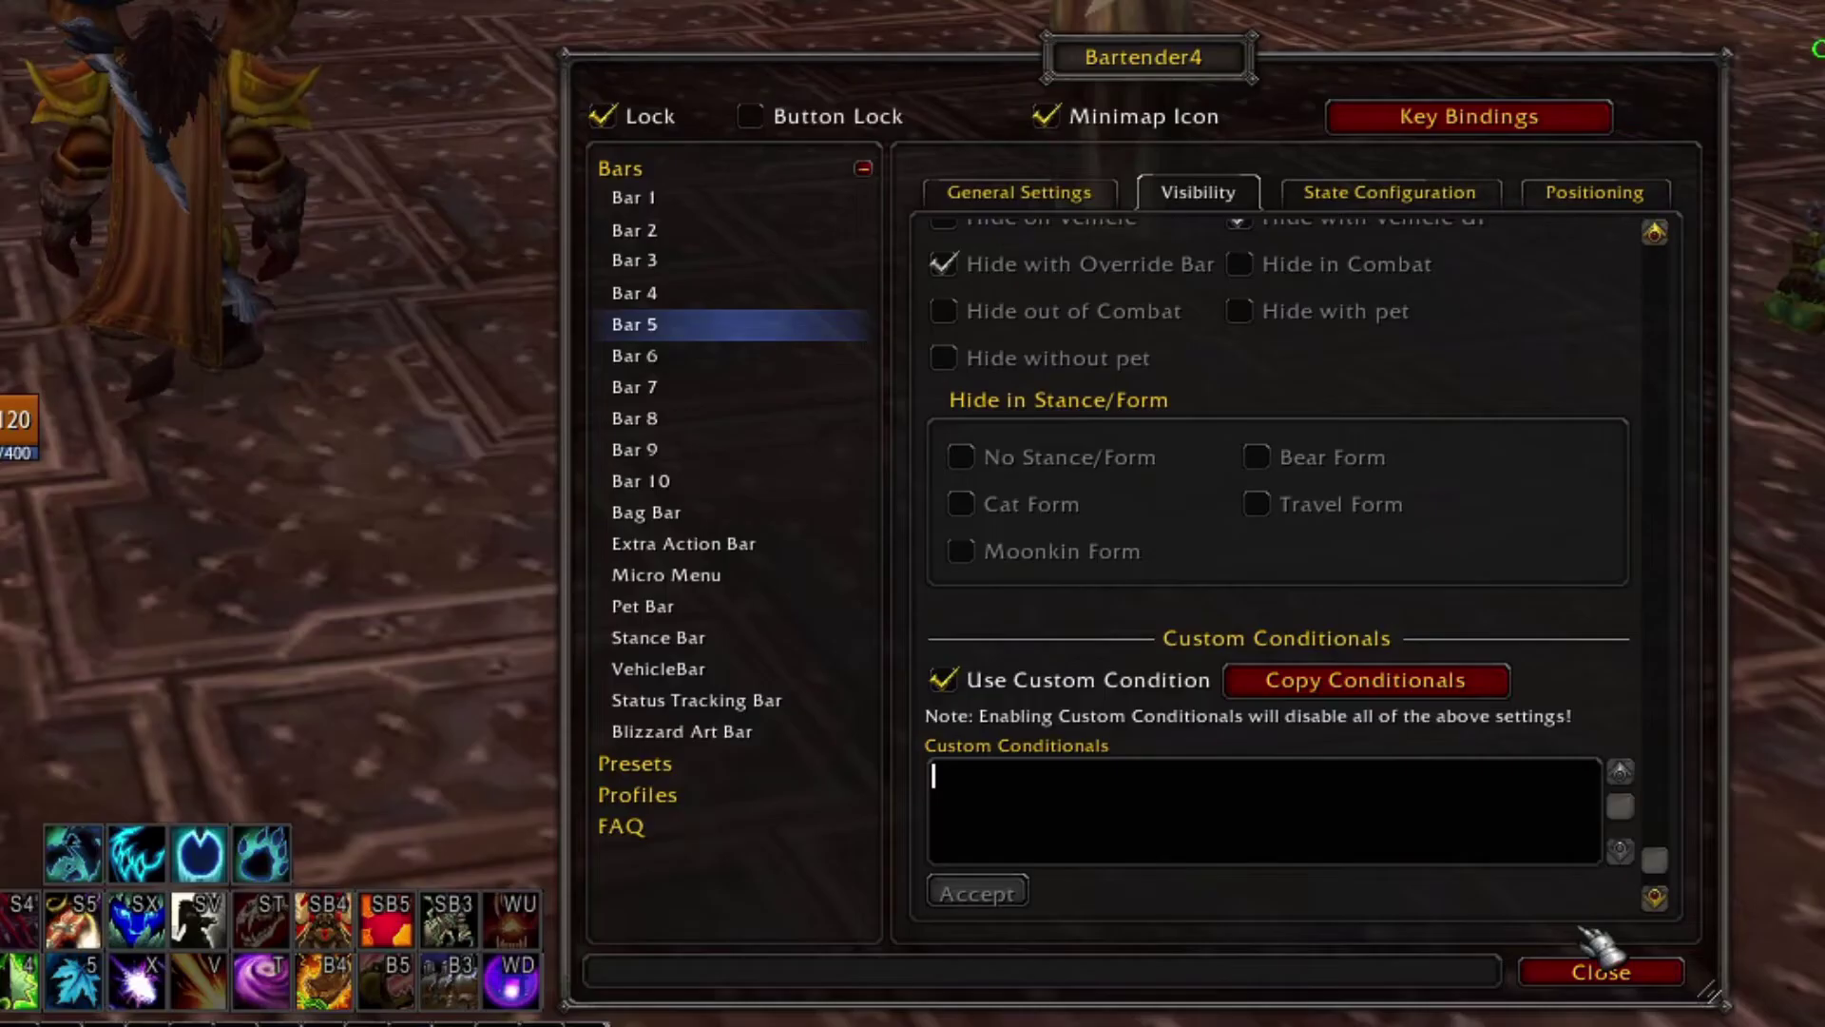
Step: Enter and apply the [exists]show;hide custom conditional for Bar 5
text([exists)
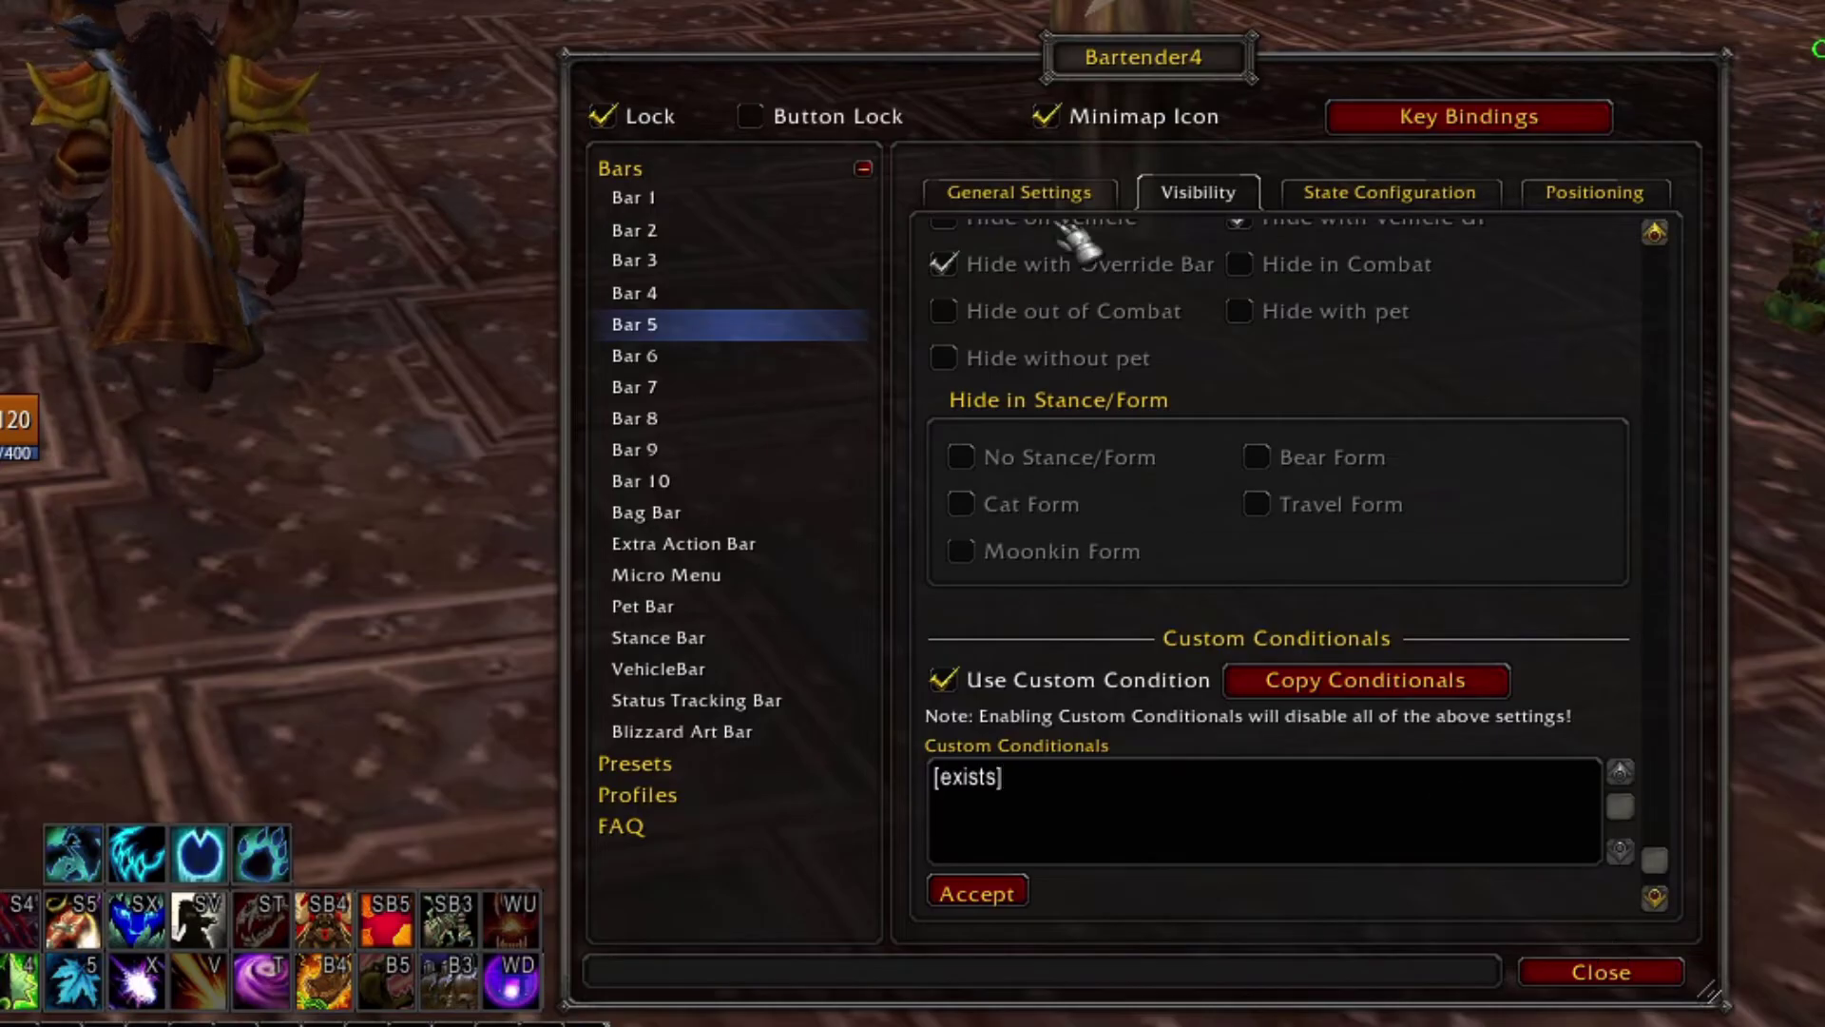
drag(1173, 66, 1209, 0)
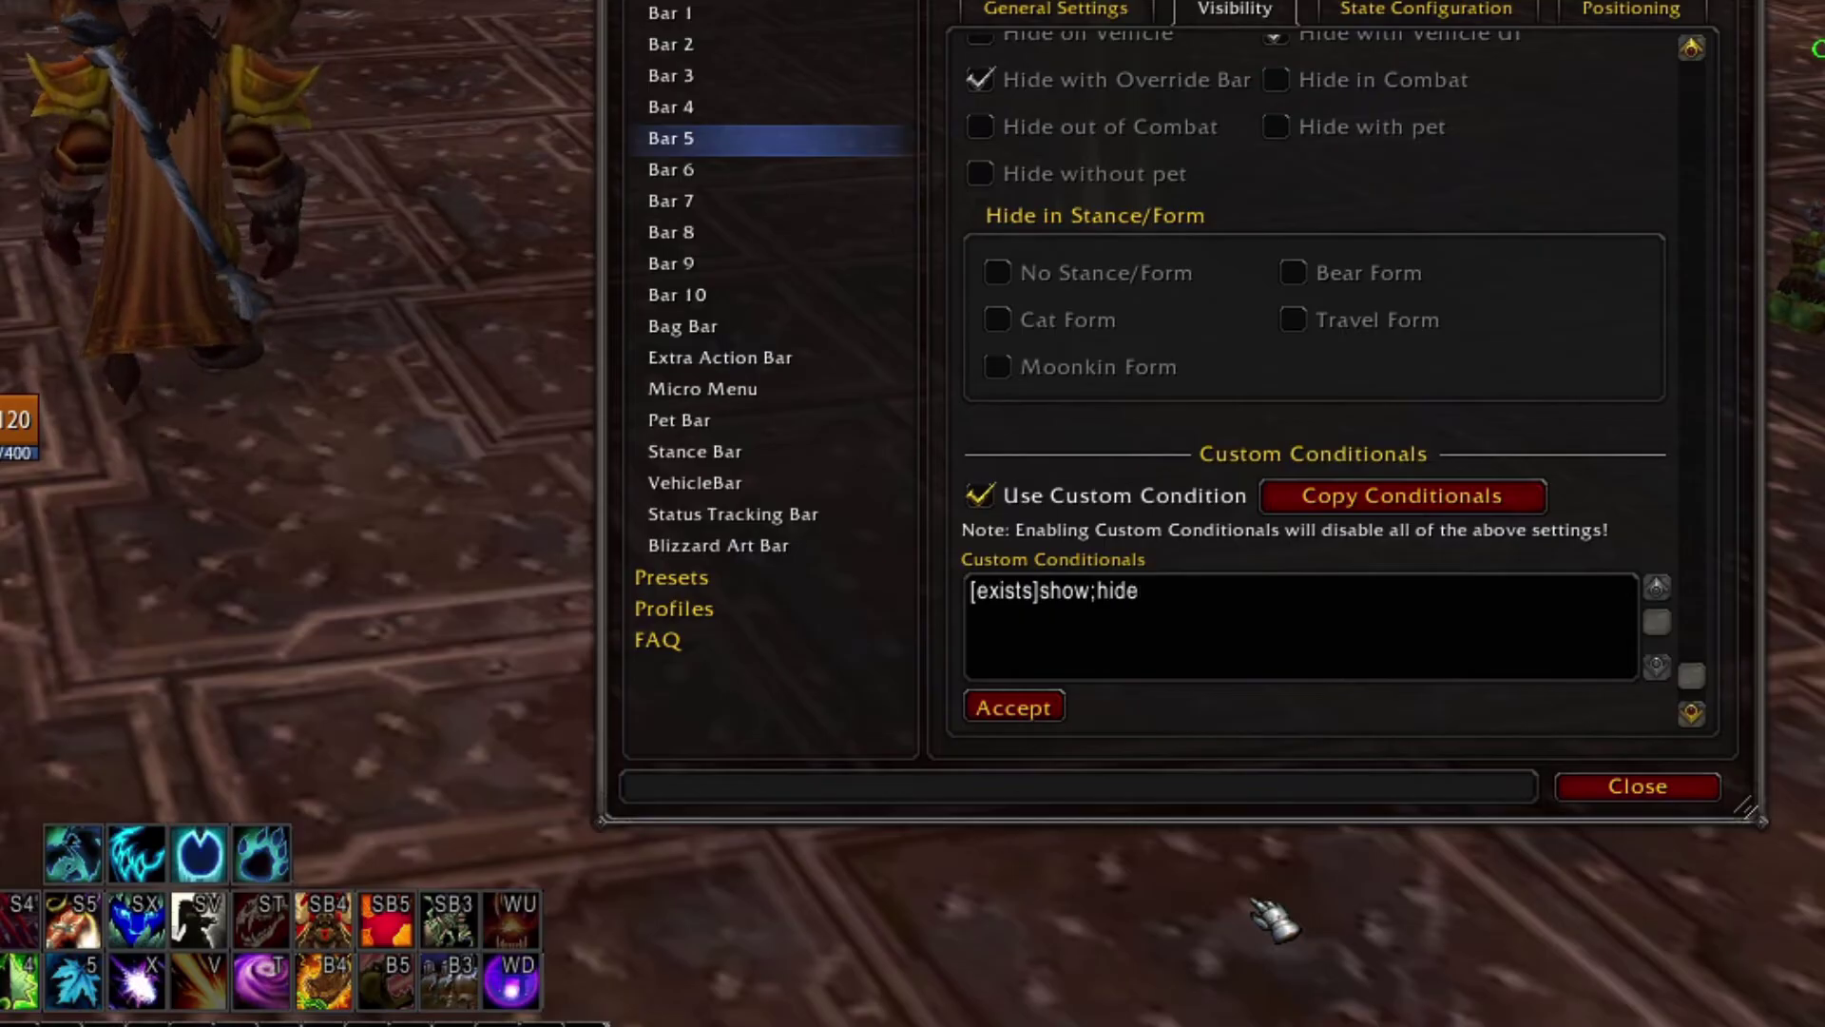
mouse_move(1043, 619)
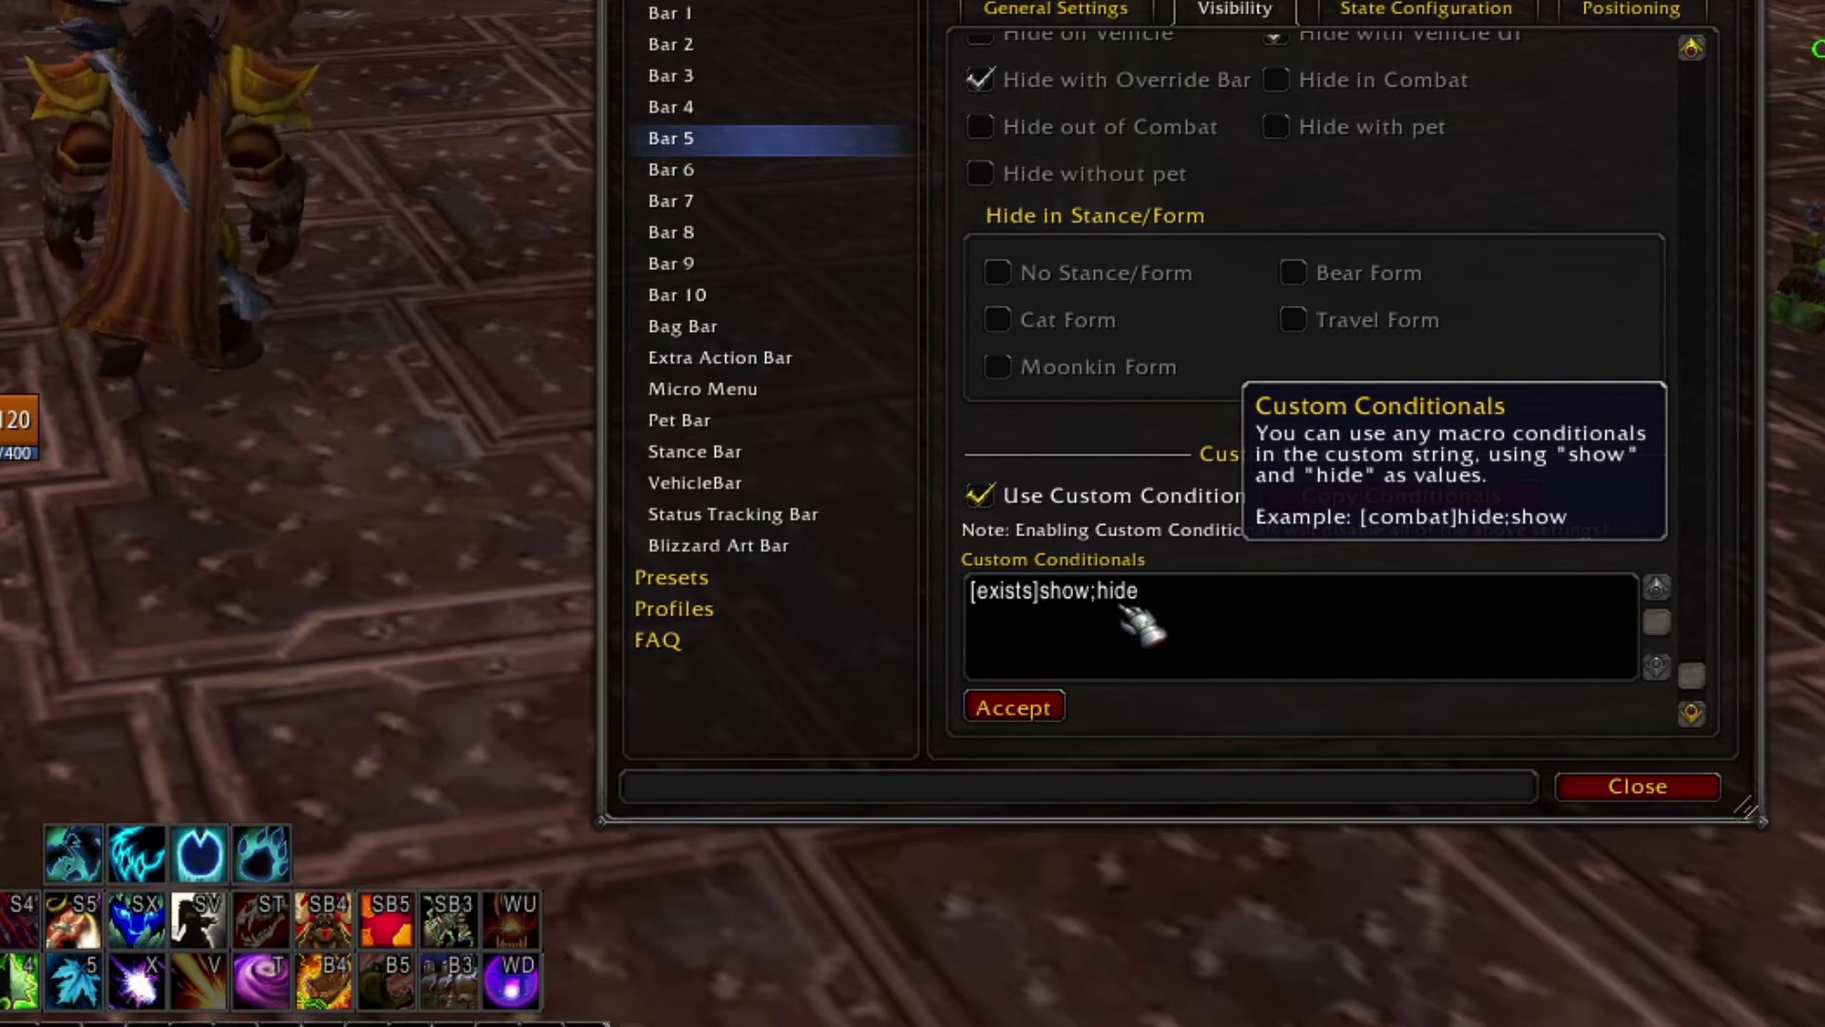
click(1036, 711)
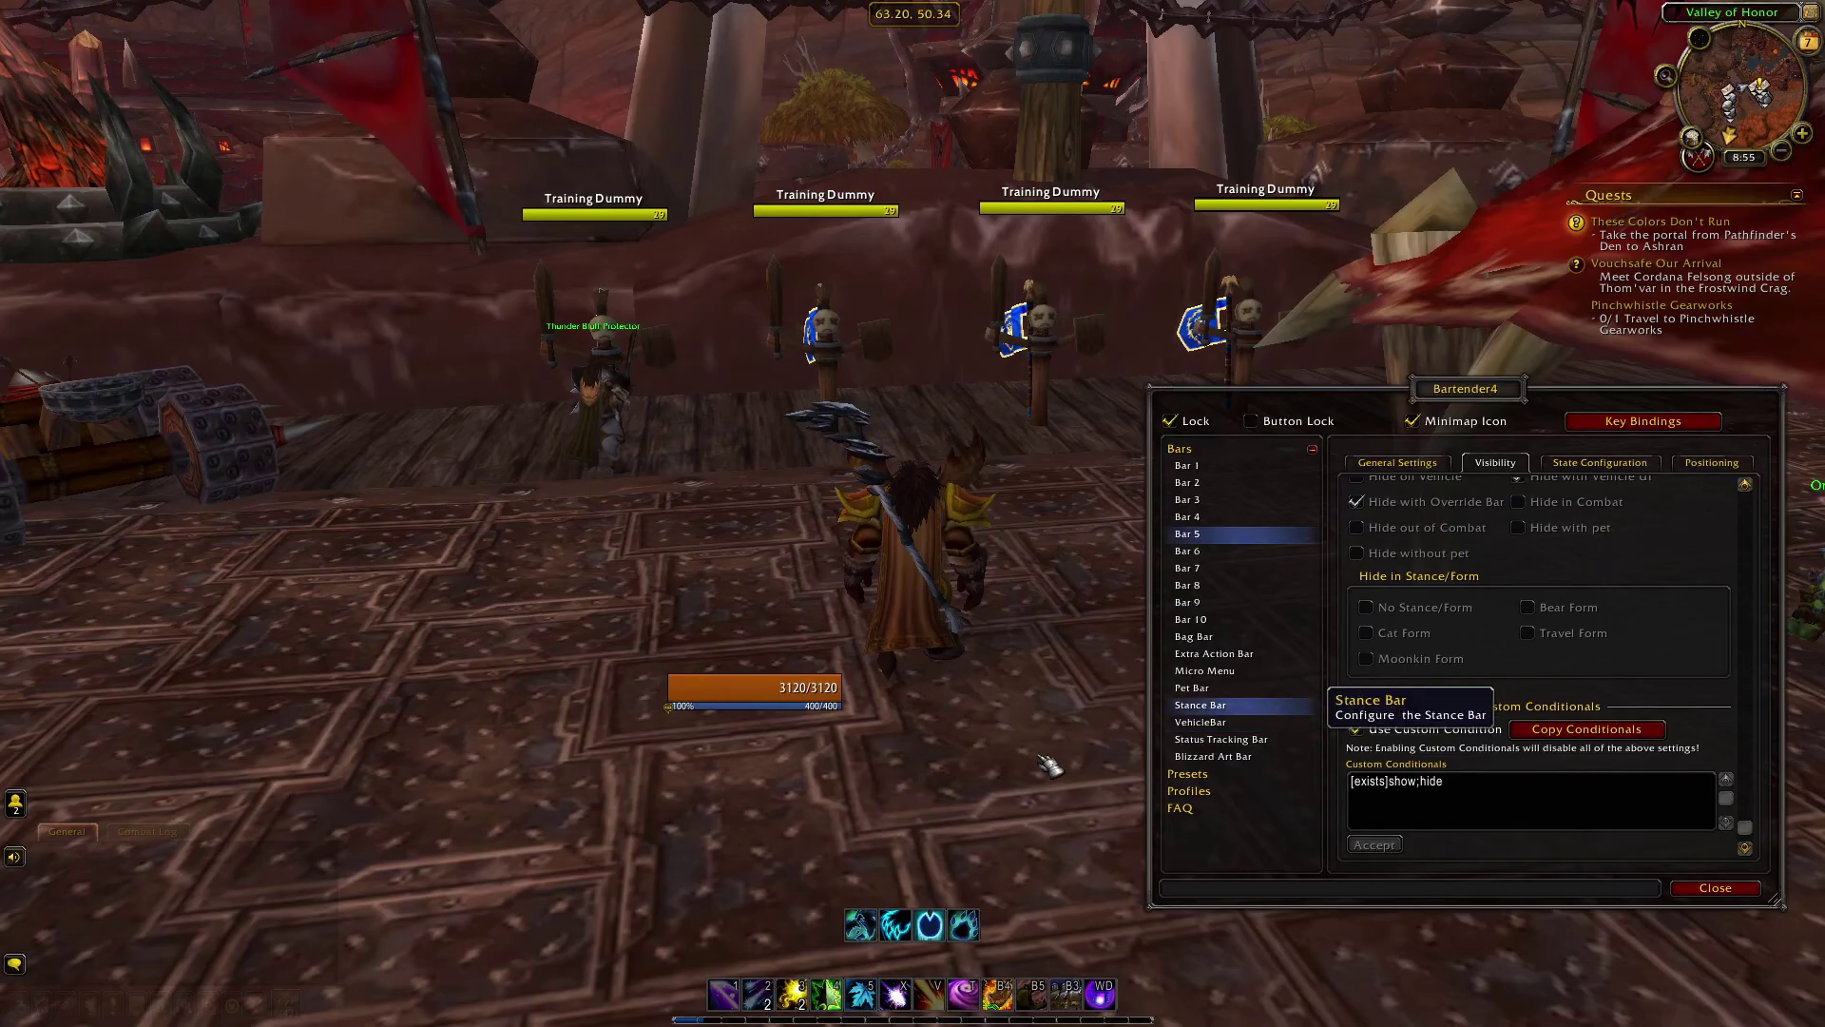
Step: Close the options and clear and re-target the training dummy to watch Bar 5 hide and reappear
click(1043, 383)
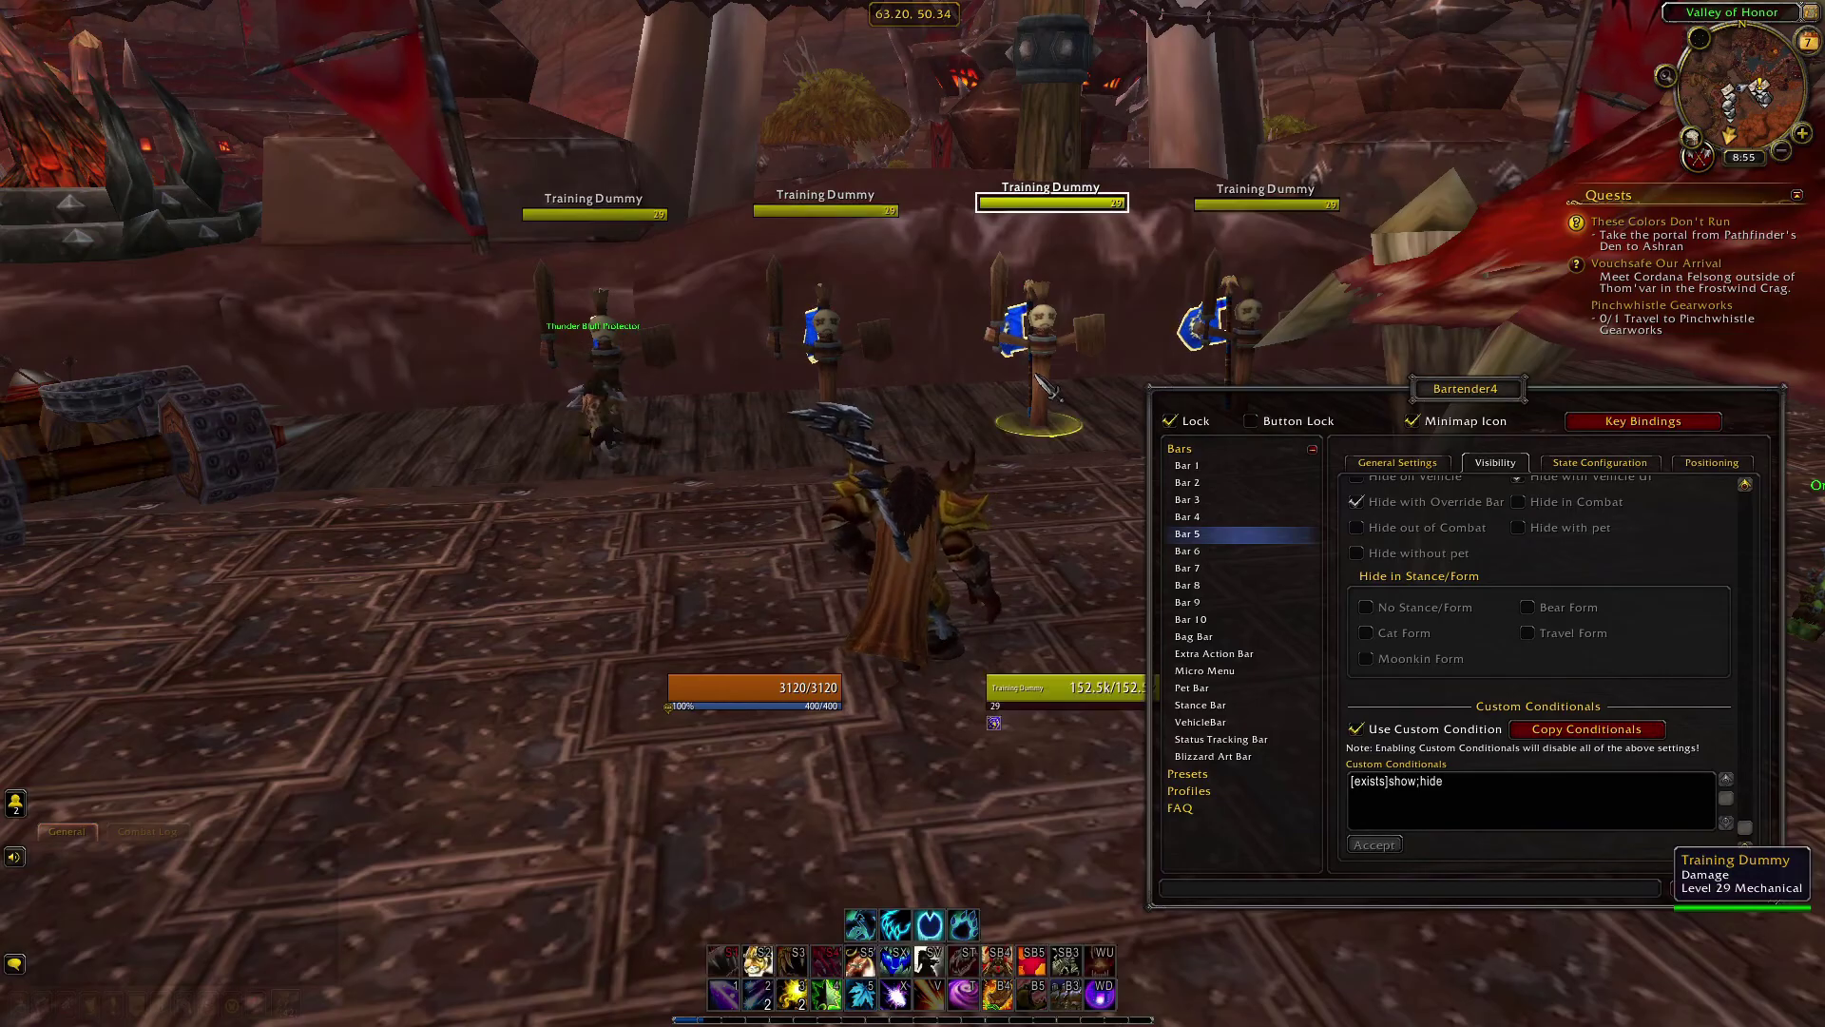
key(Escape)
key(Escape)
click(1046, 385)
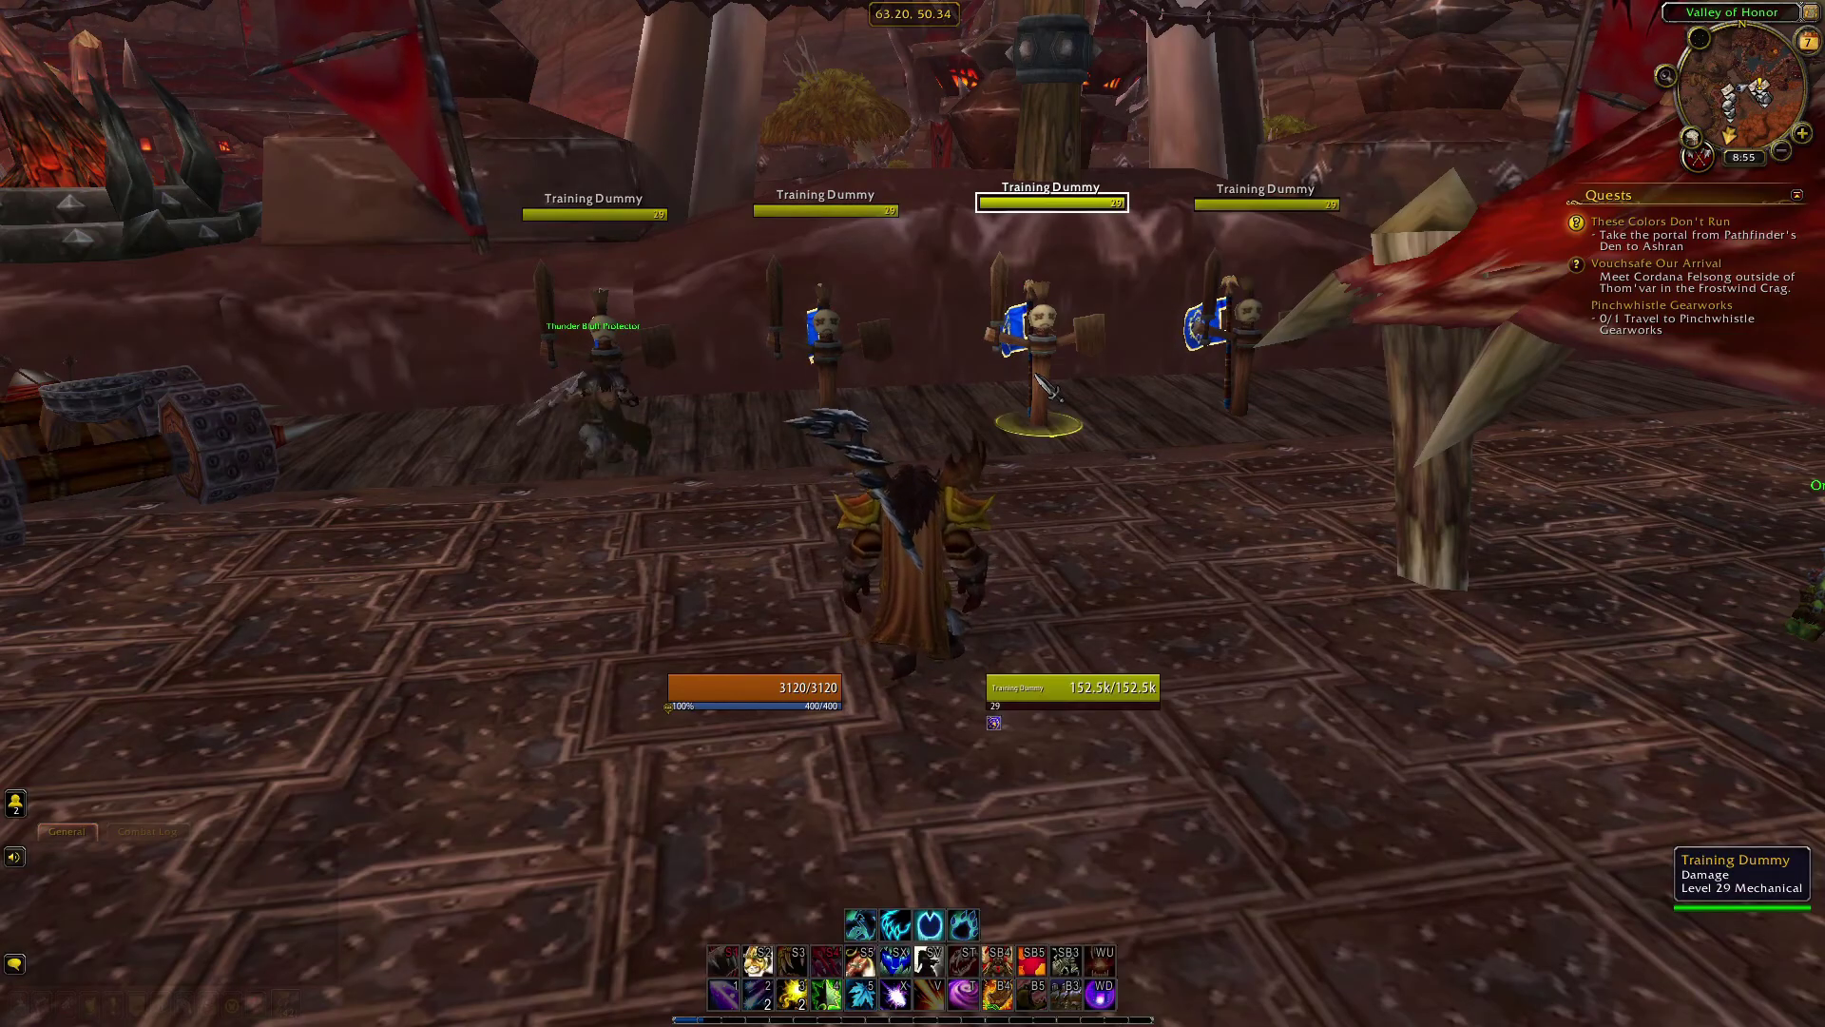
key(Escape)
click(1046, 385)
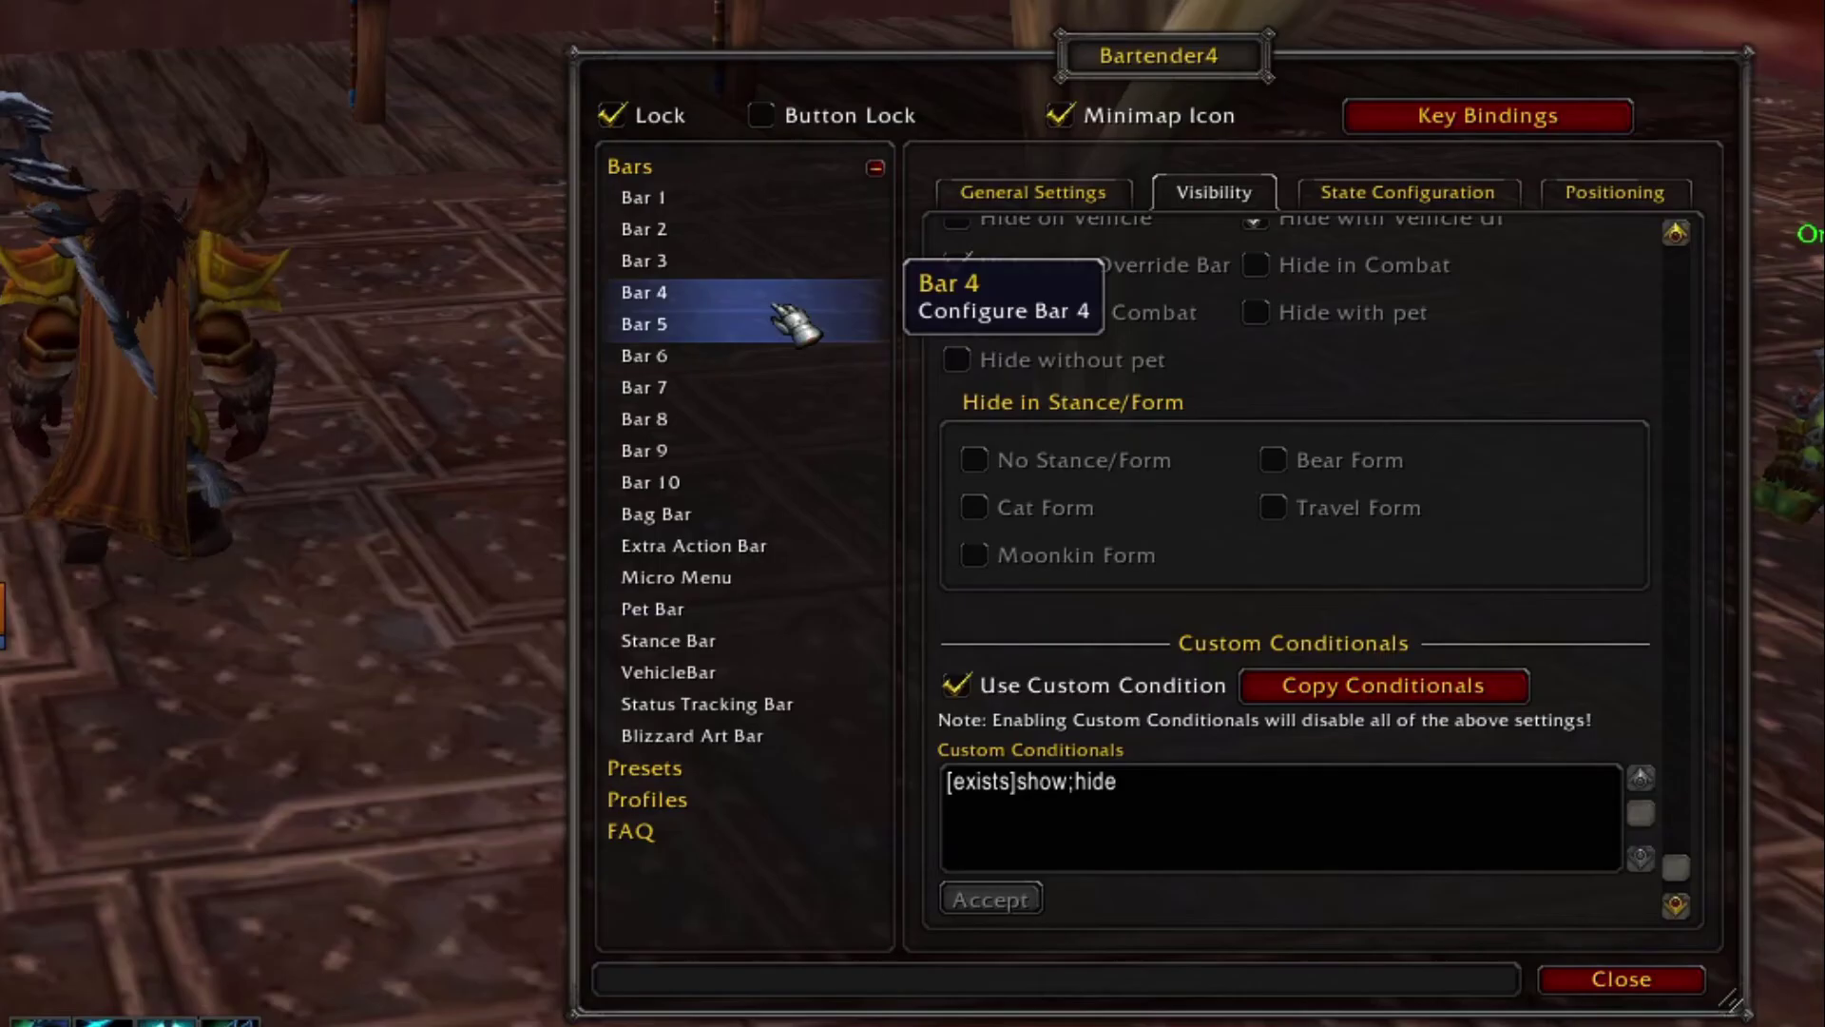
Step: Set Bar 5's conditional to [petbattle]hide;[overridebar]hide;[vehicleui]hide;[exists]show;[combat]show;hide, accept it, and close Bartender4
click(666, 323)
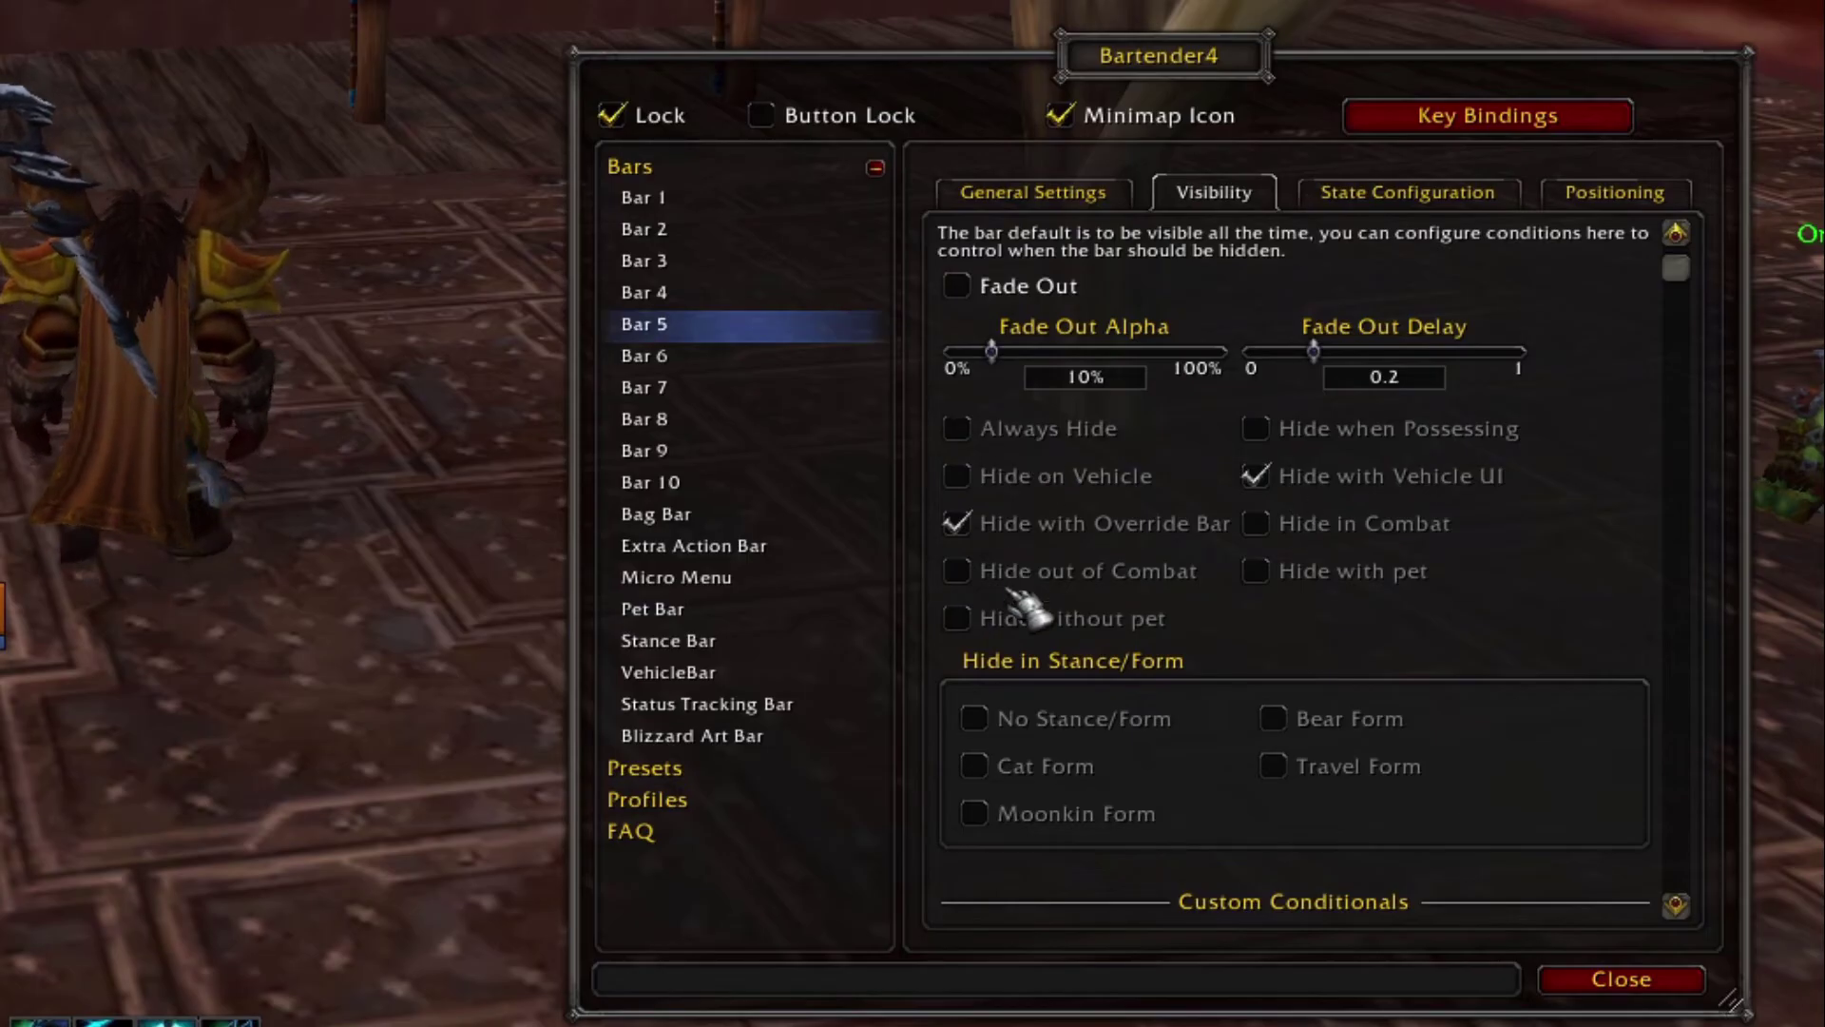
scroll(1013, 591, down, 2)
scroll(1026, 604, down, 4)
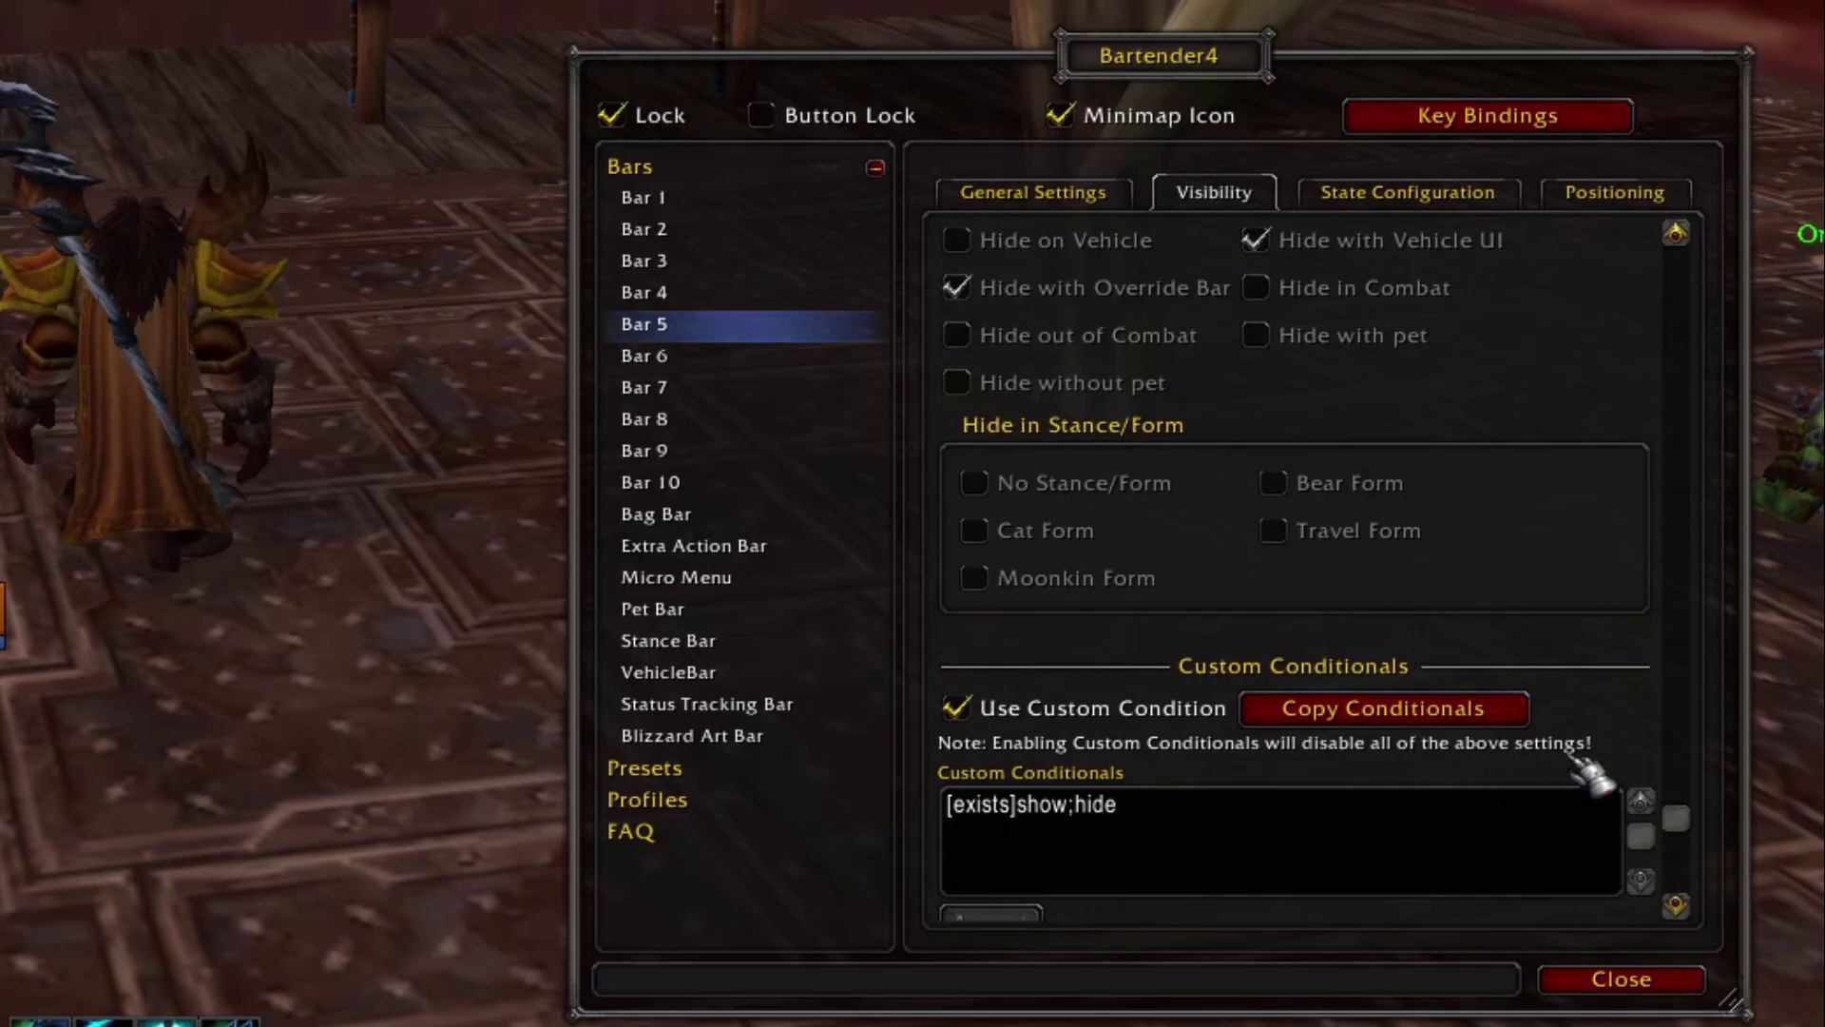
scroll(1594, 737, up, 6)
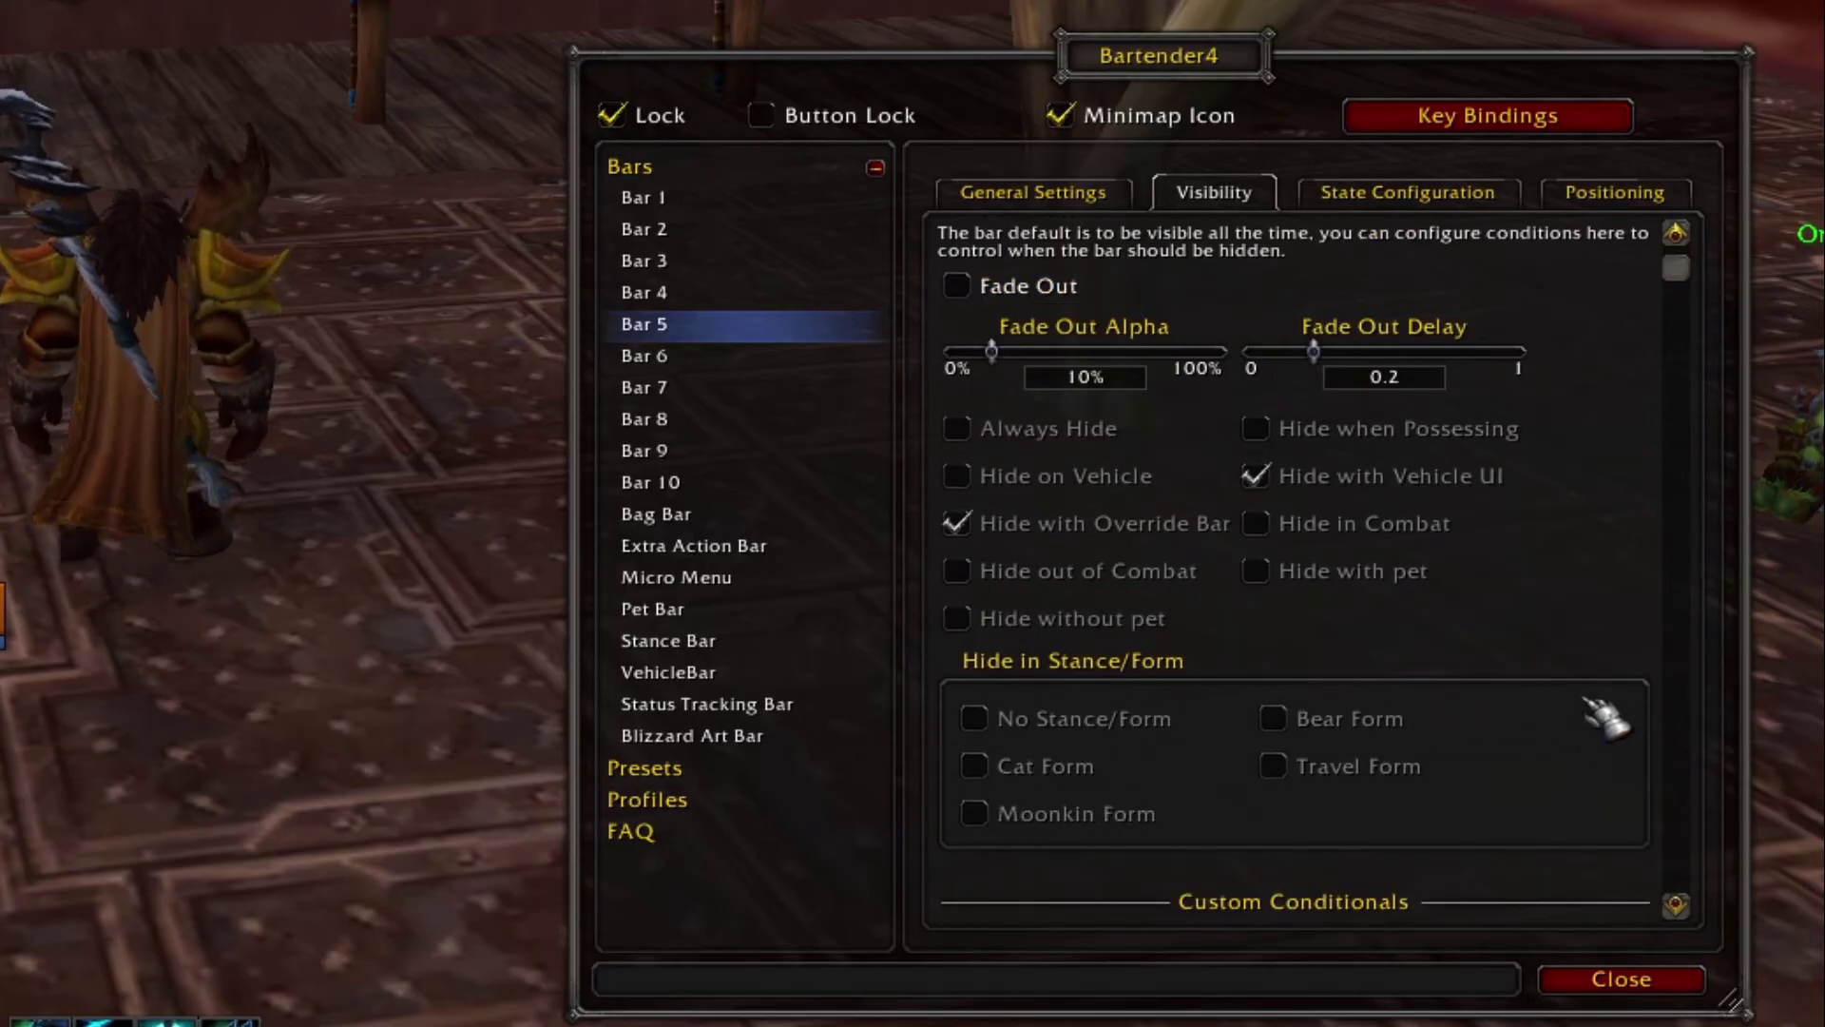
scroll(1602, 714, down, 5)
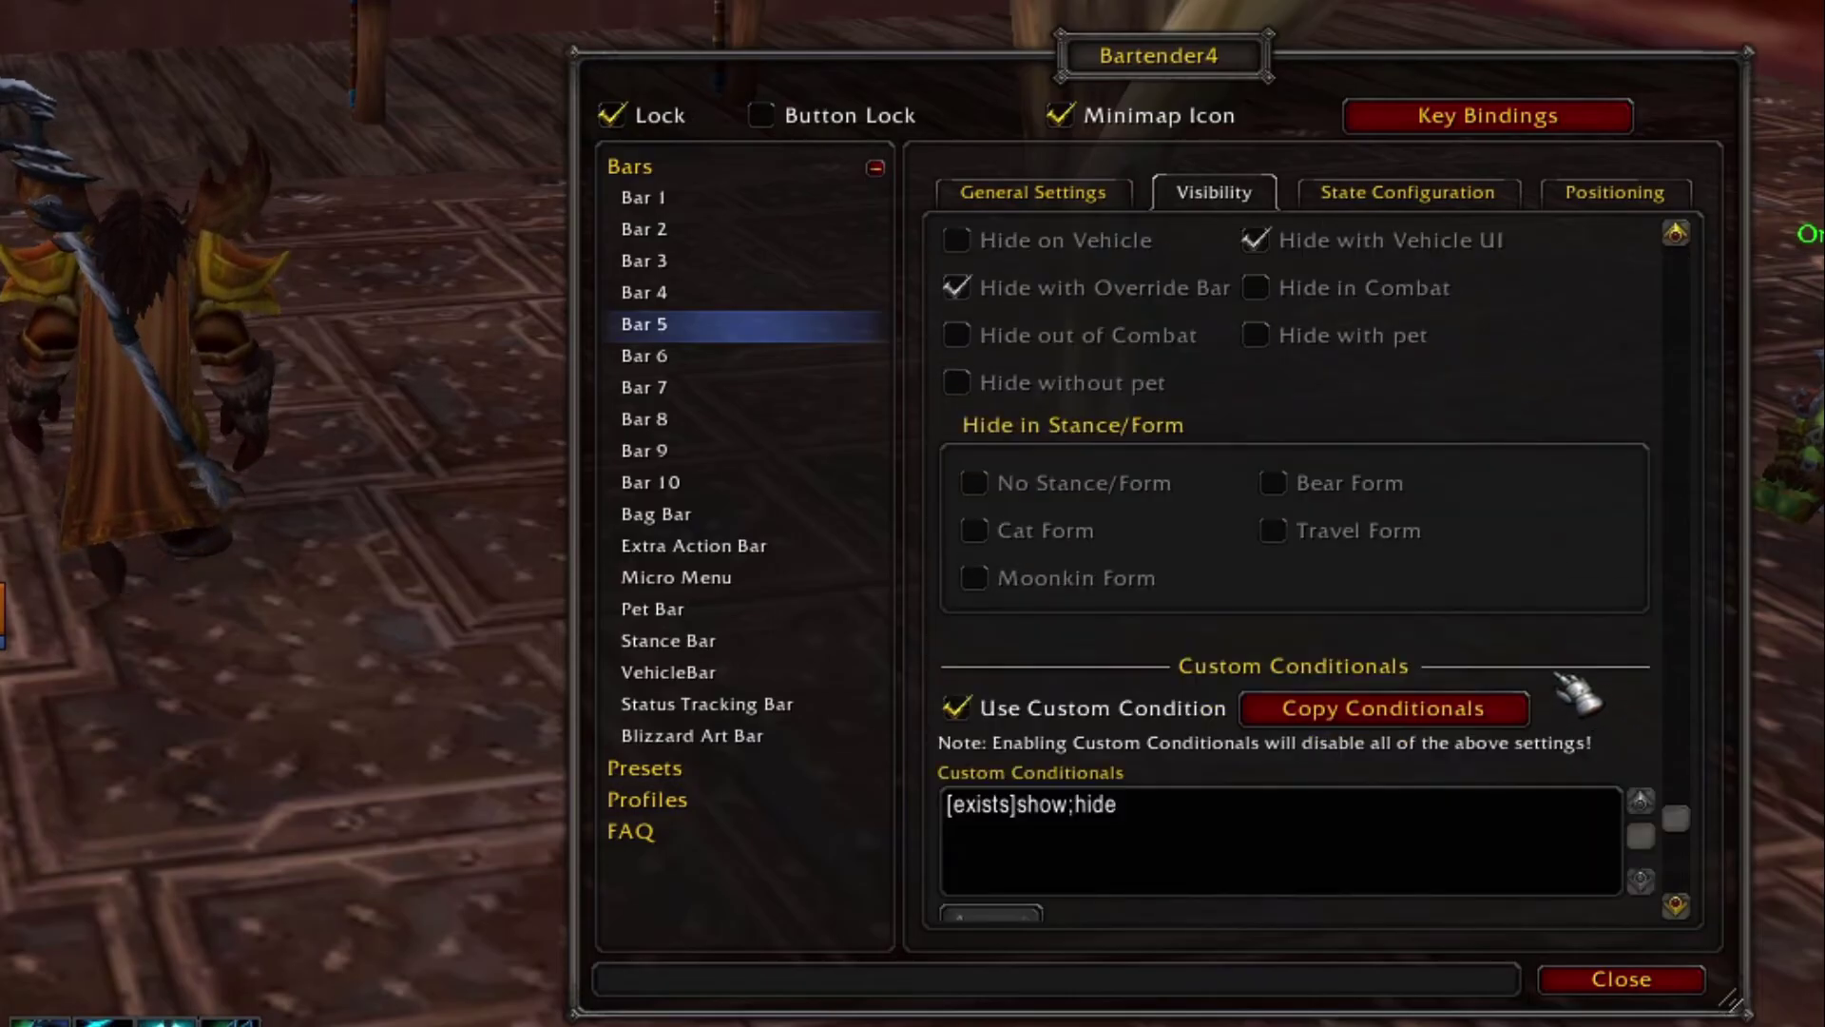
click(1426, 688)
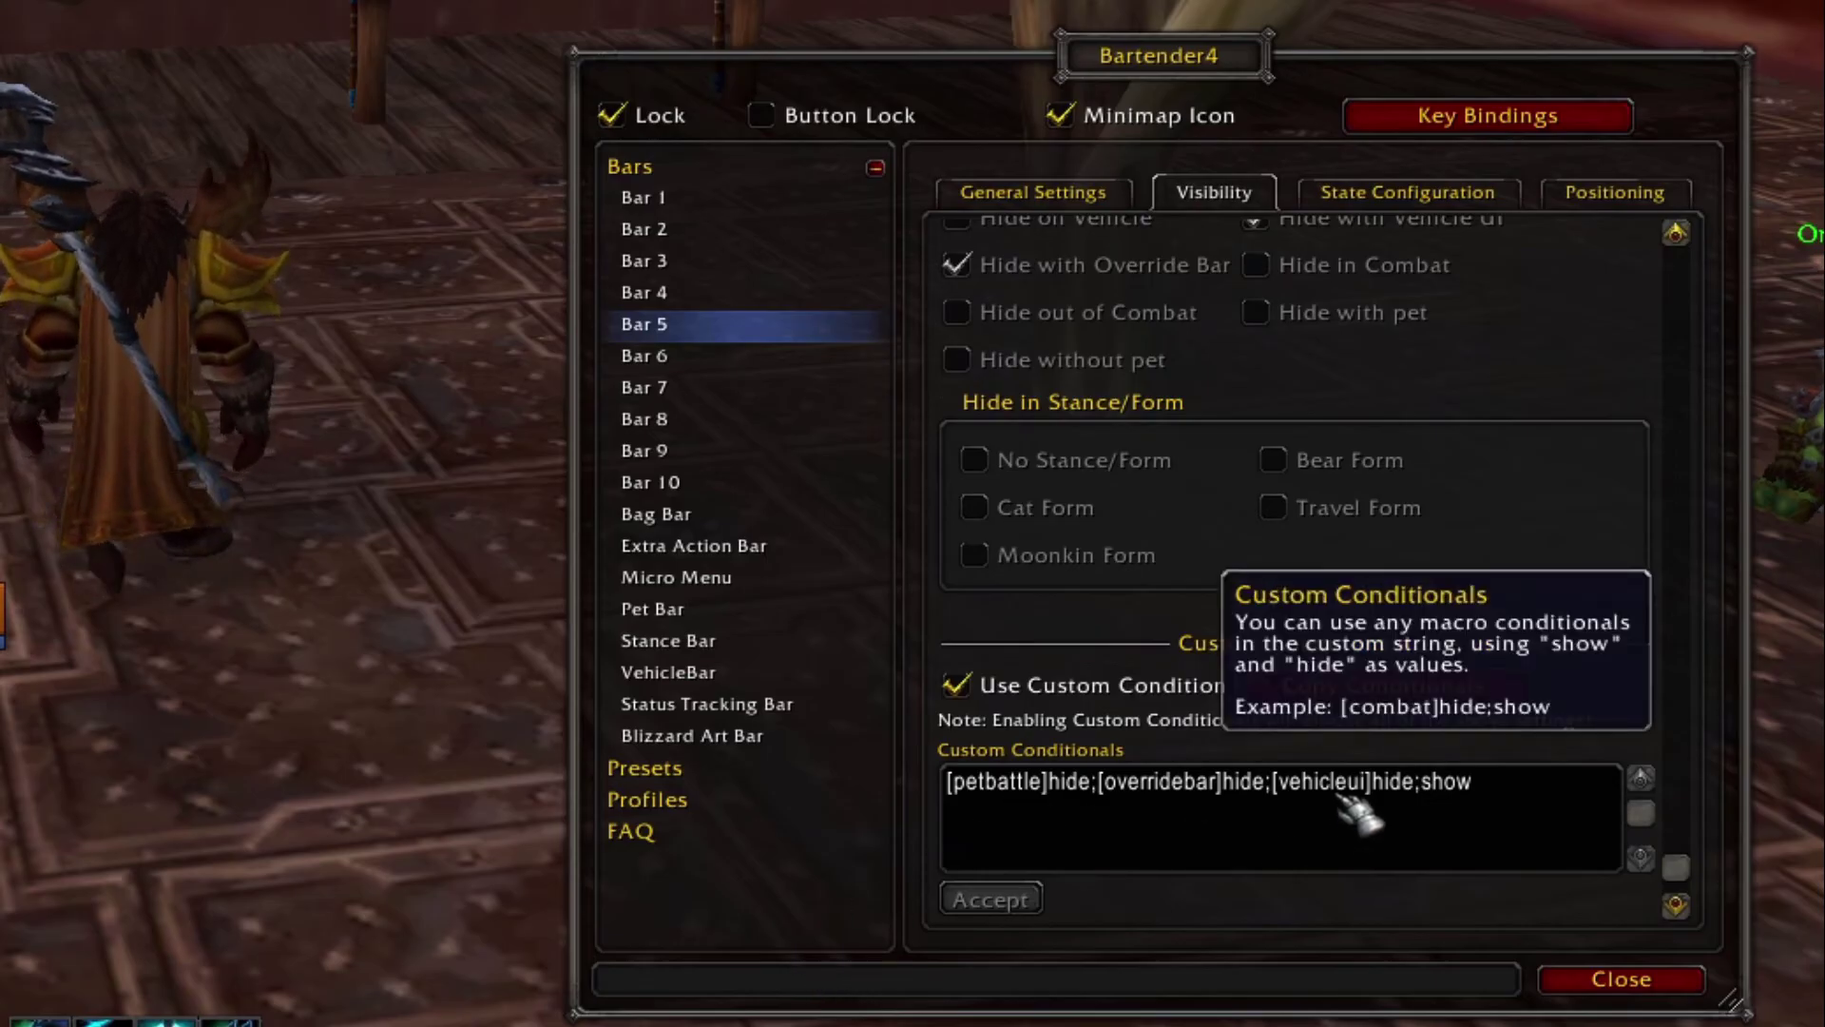
click(1507, 813)
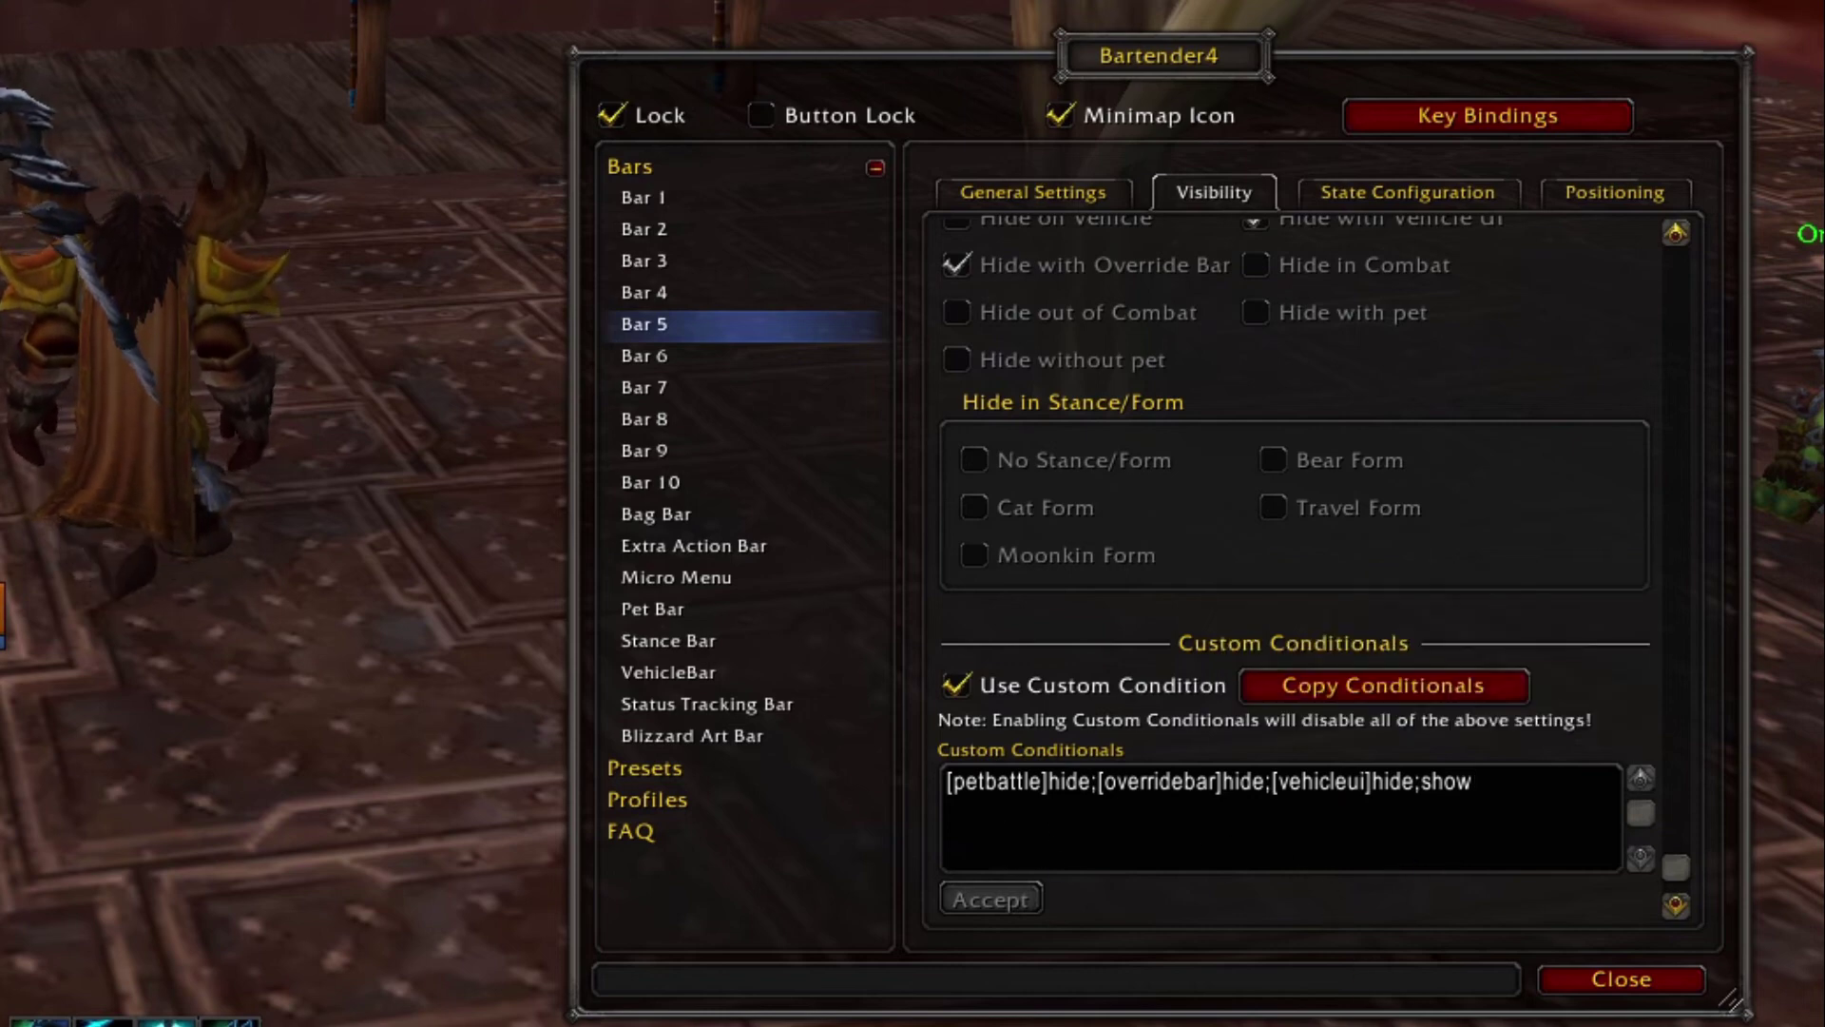
key(BackSpace)
key(BackSpace)
key(BackSpace)
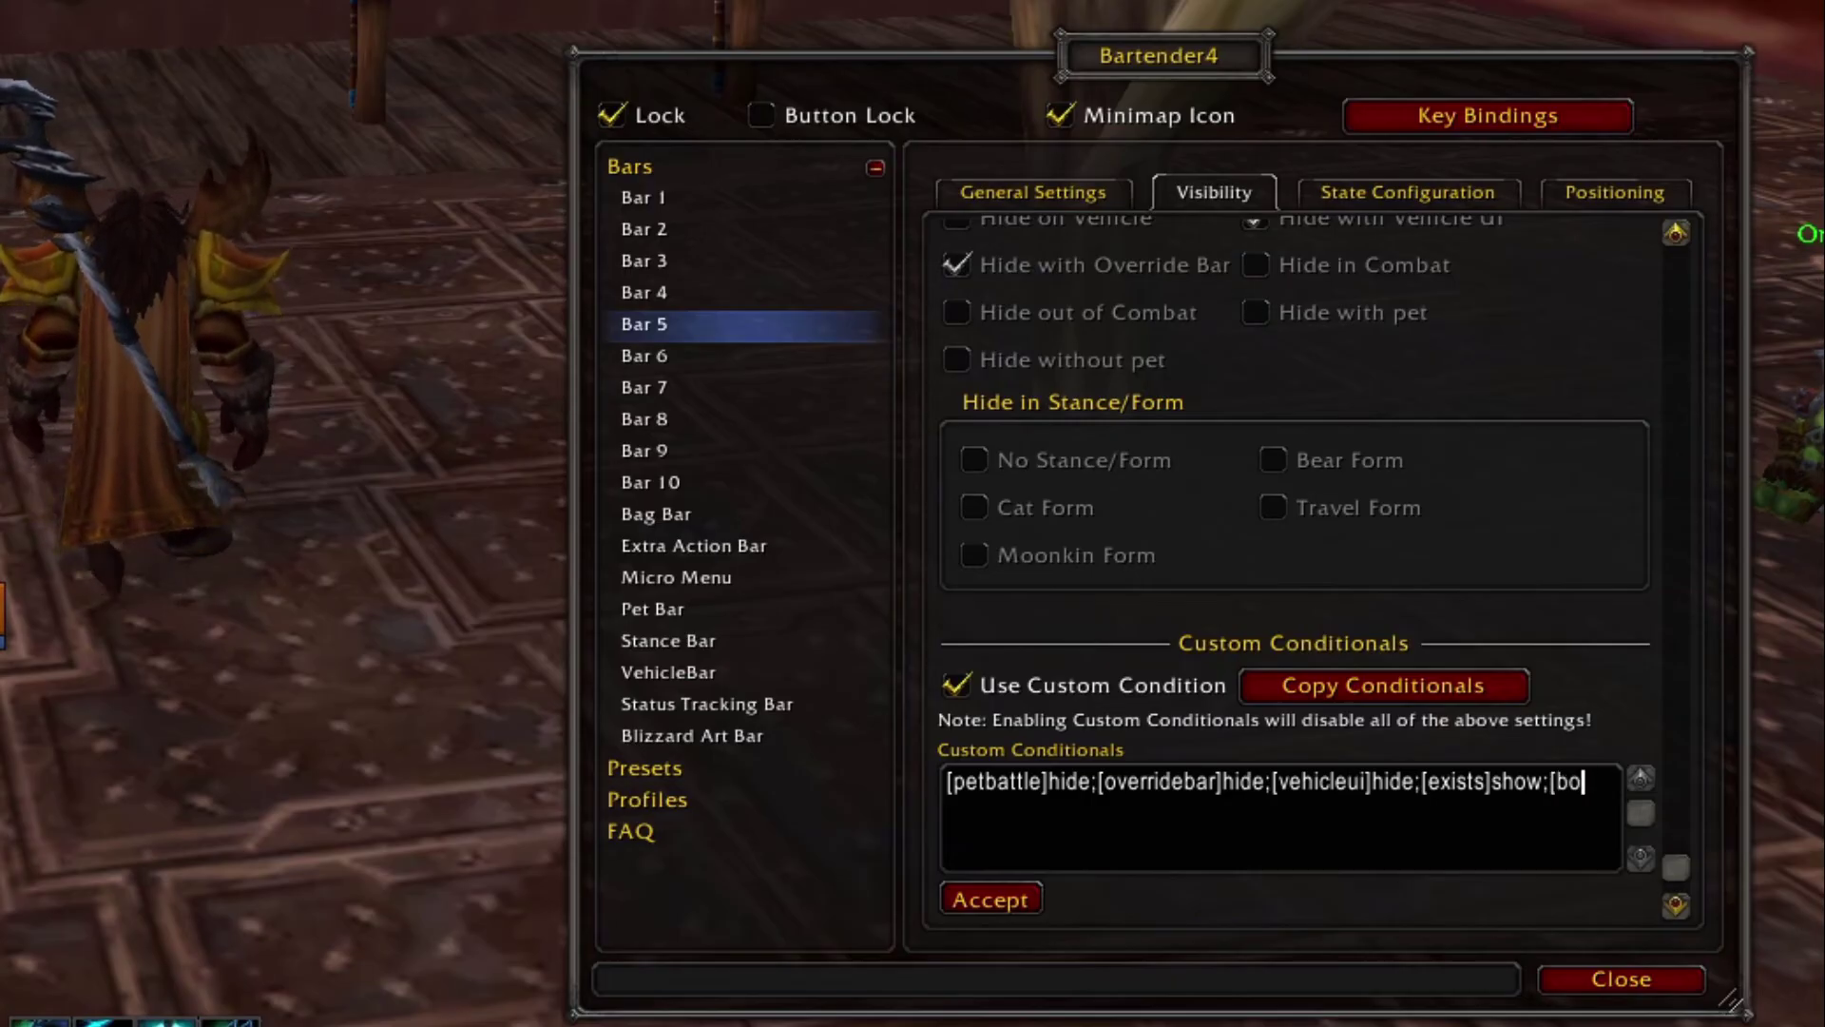
text(t]show;hide)
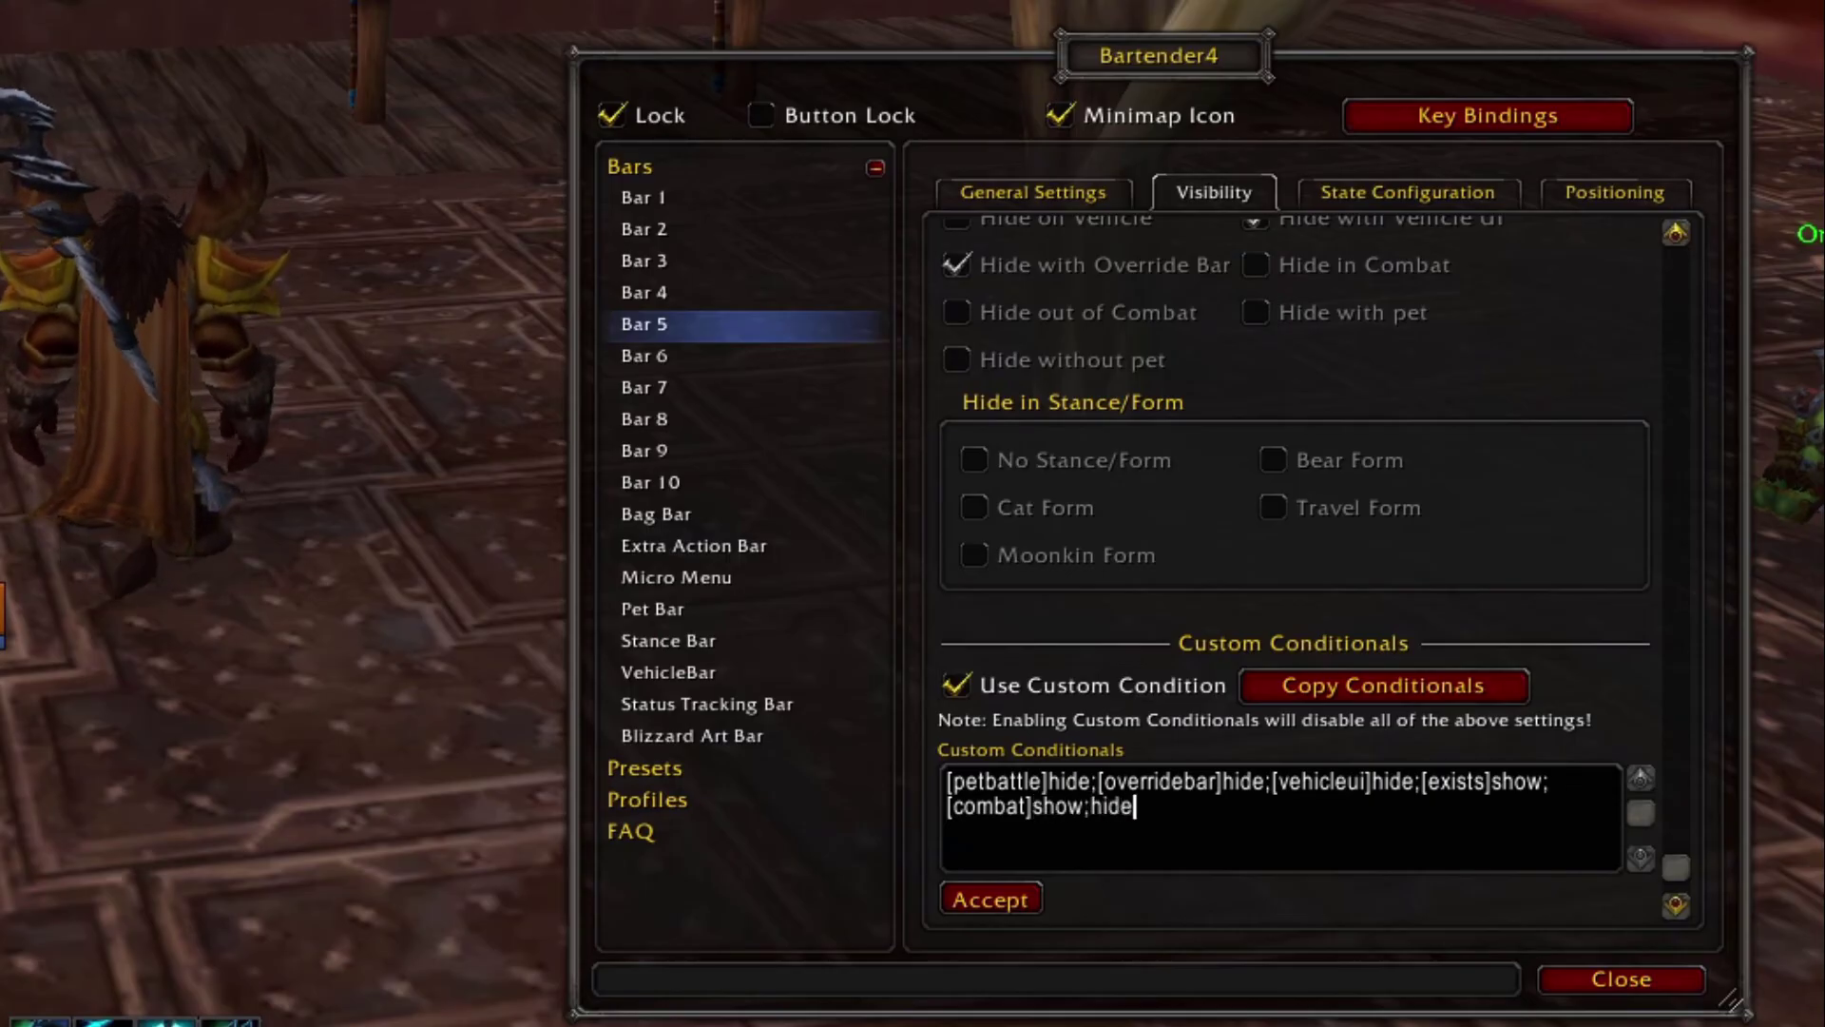
click(985, 899)
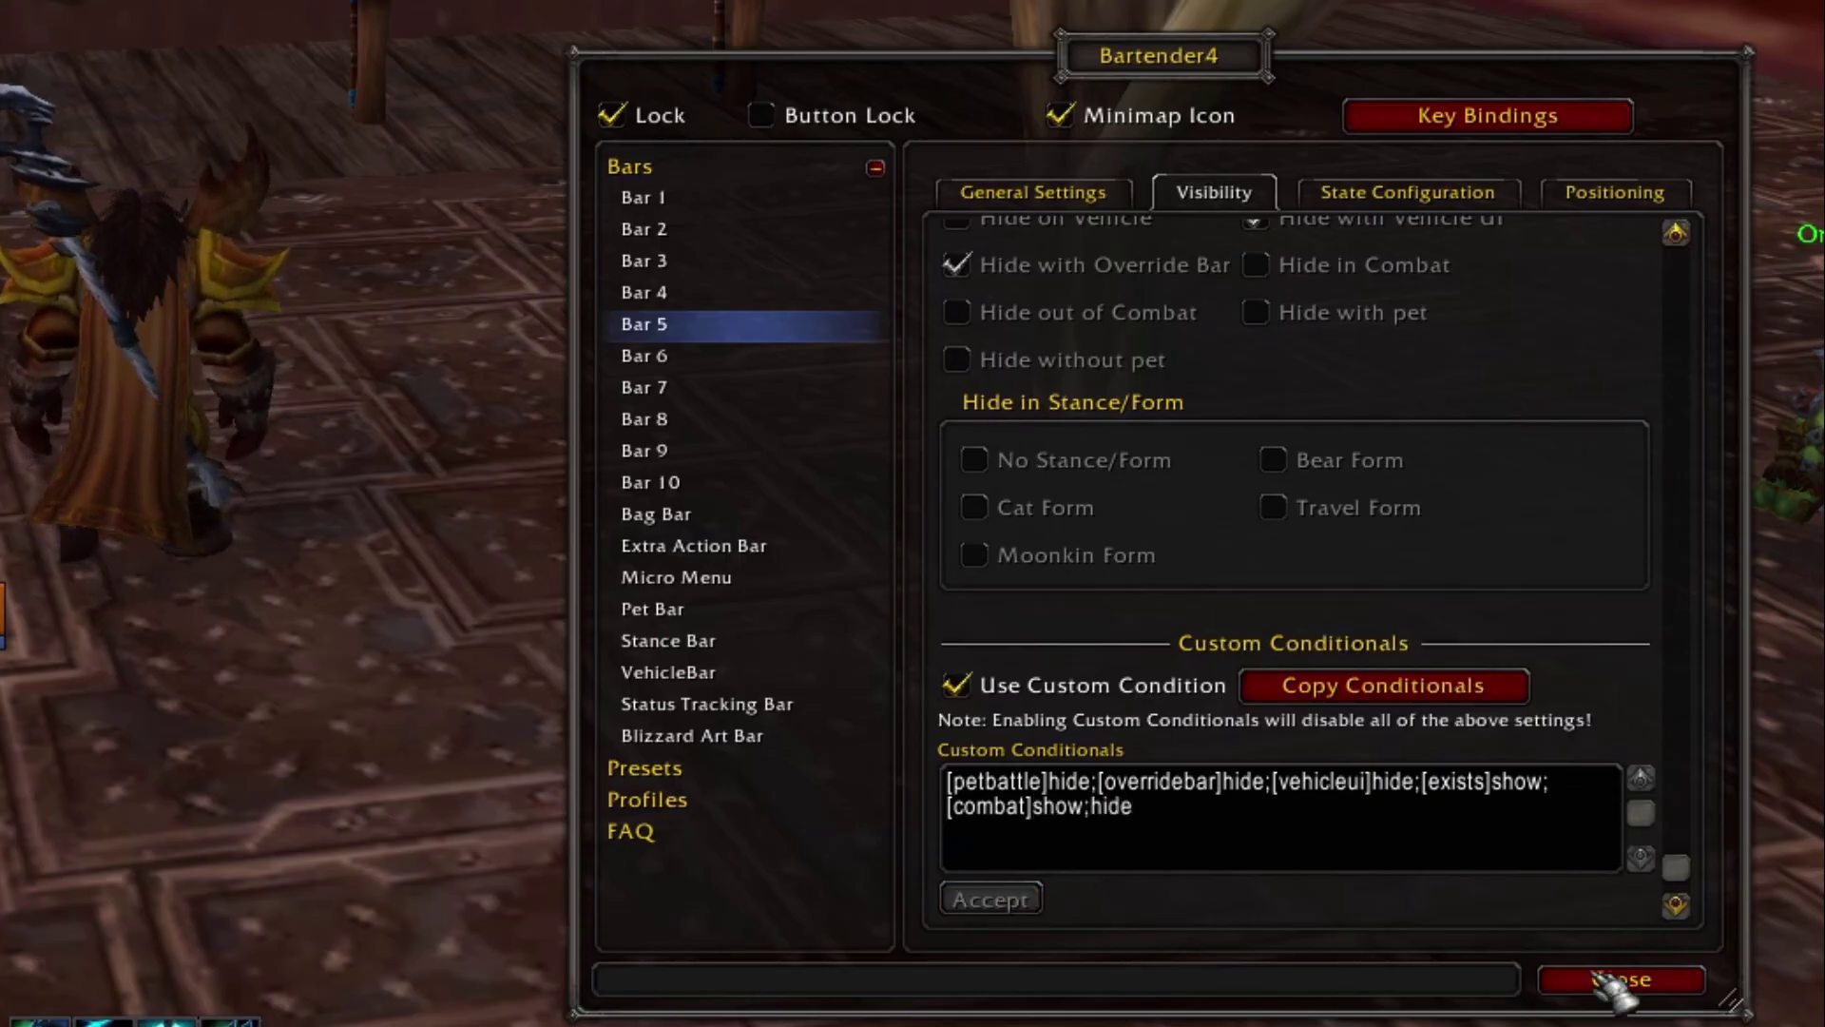
click(1624, 979)
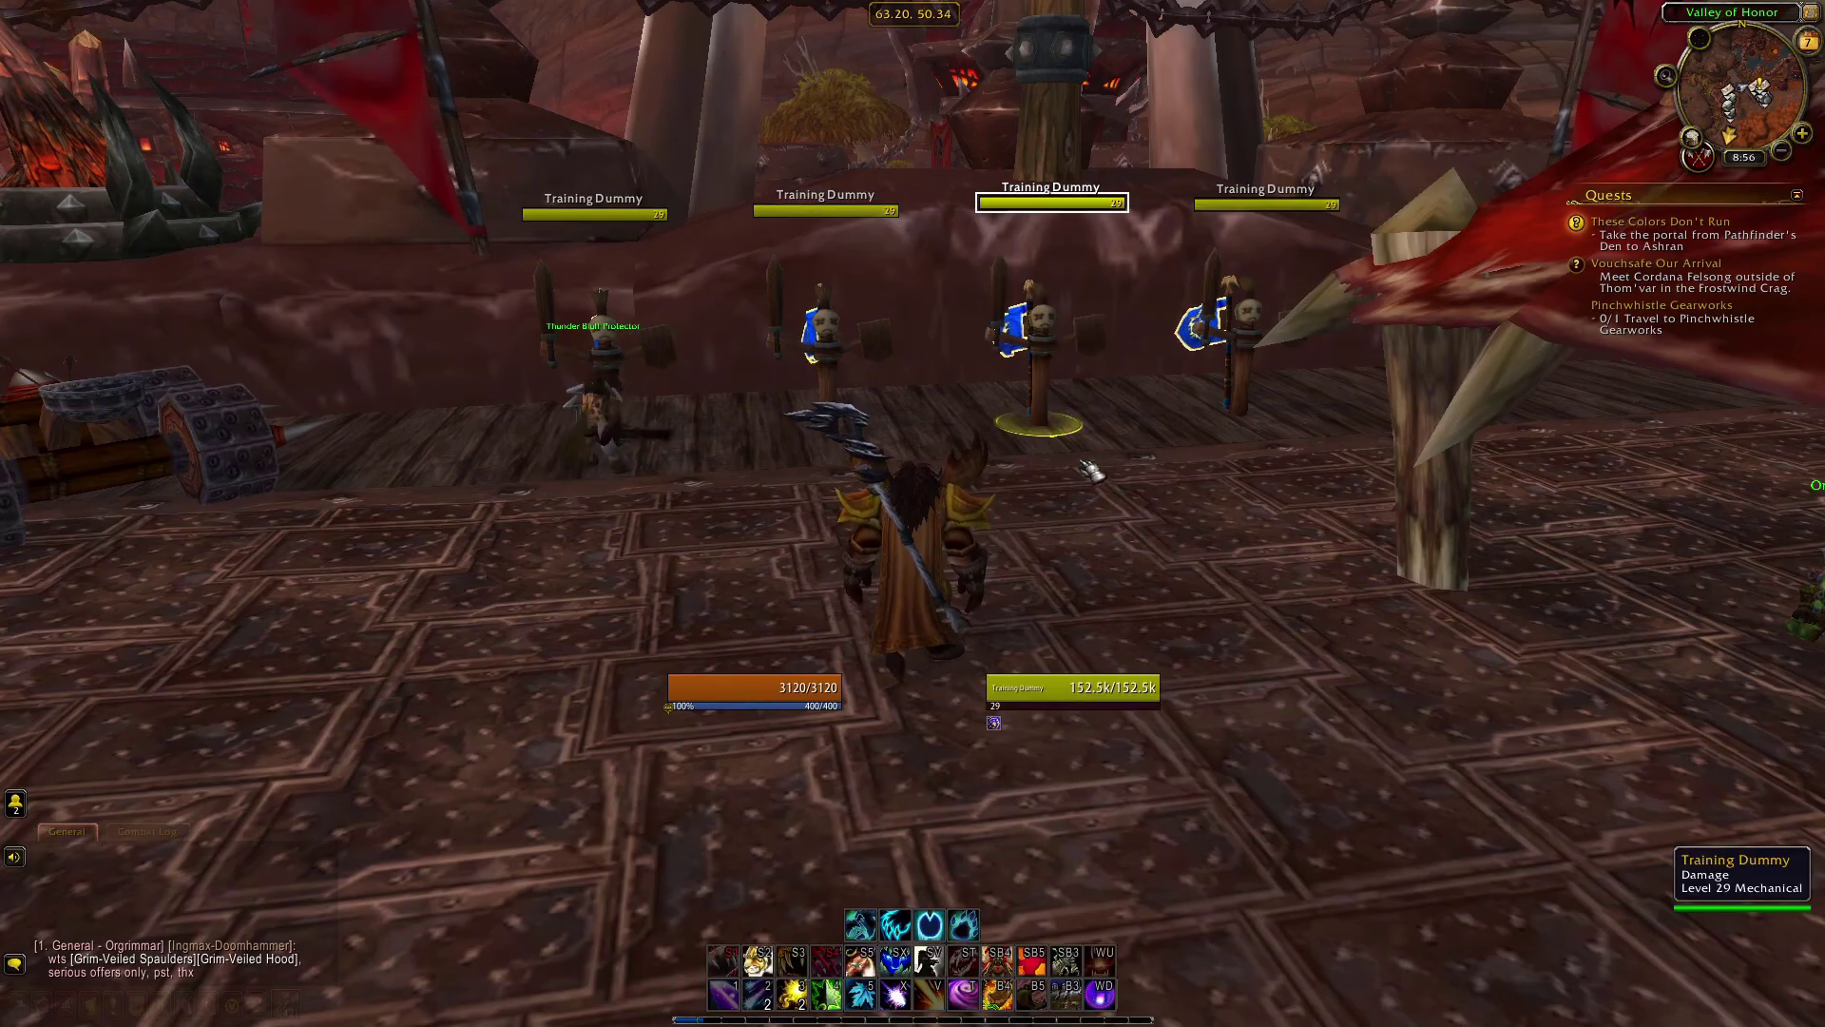
Step: Give Bar 6 a custom visibility condition using the pasted target-or-combat string
click(1038, 352)
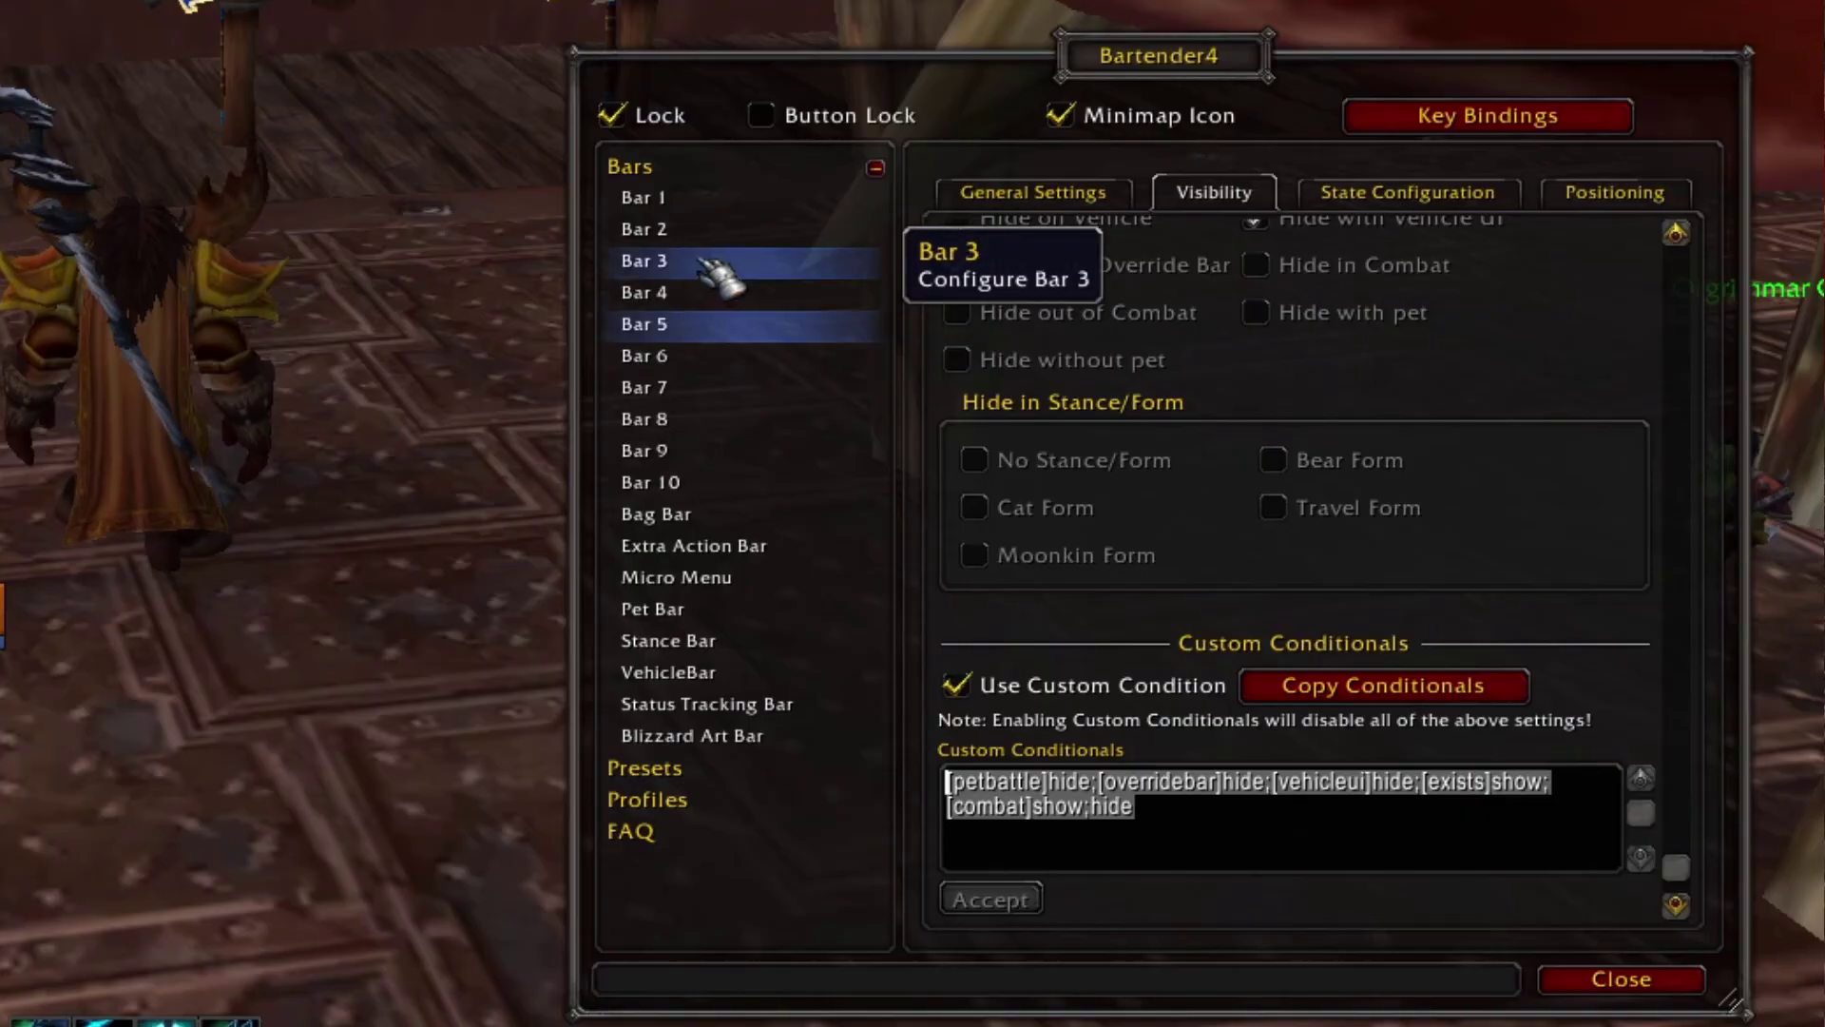
click(689, 354)
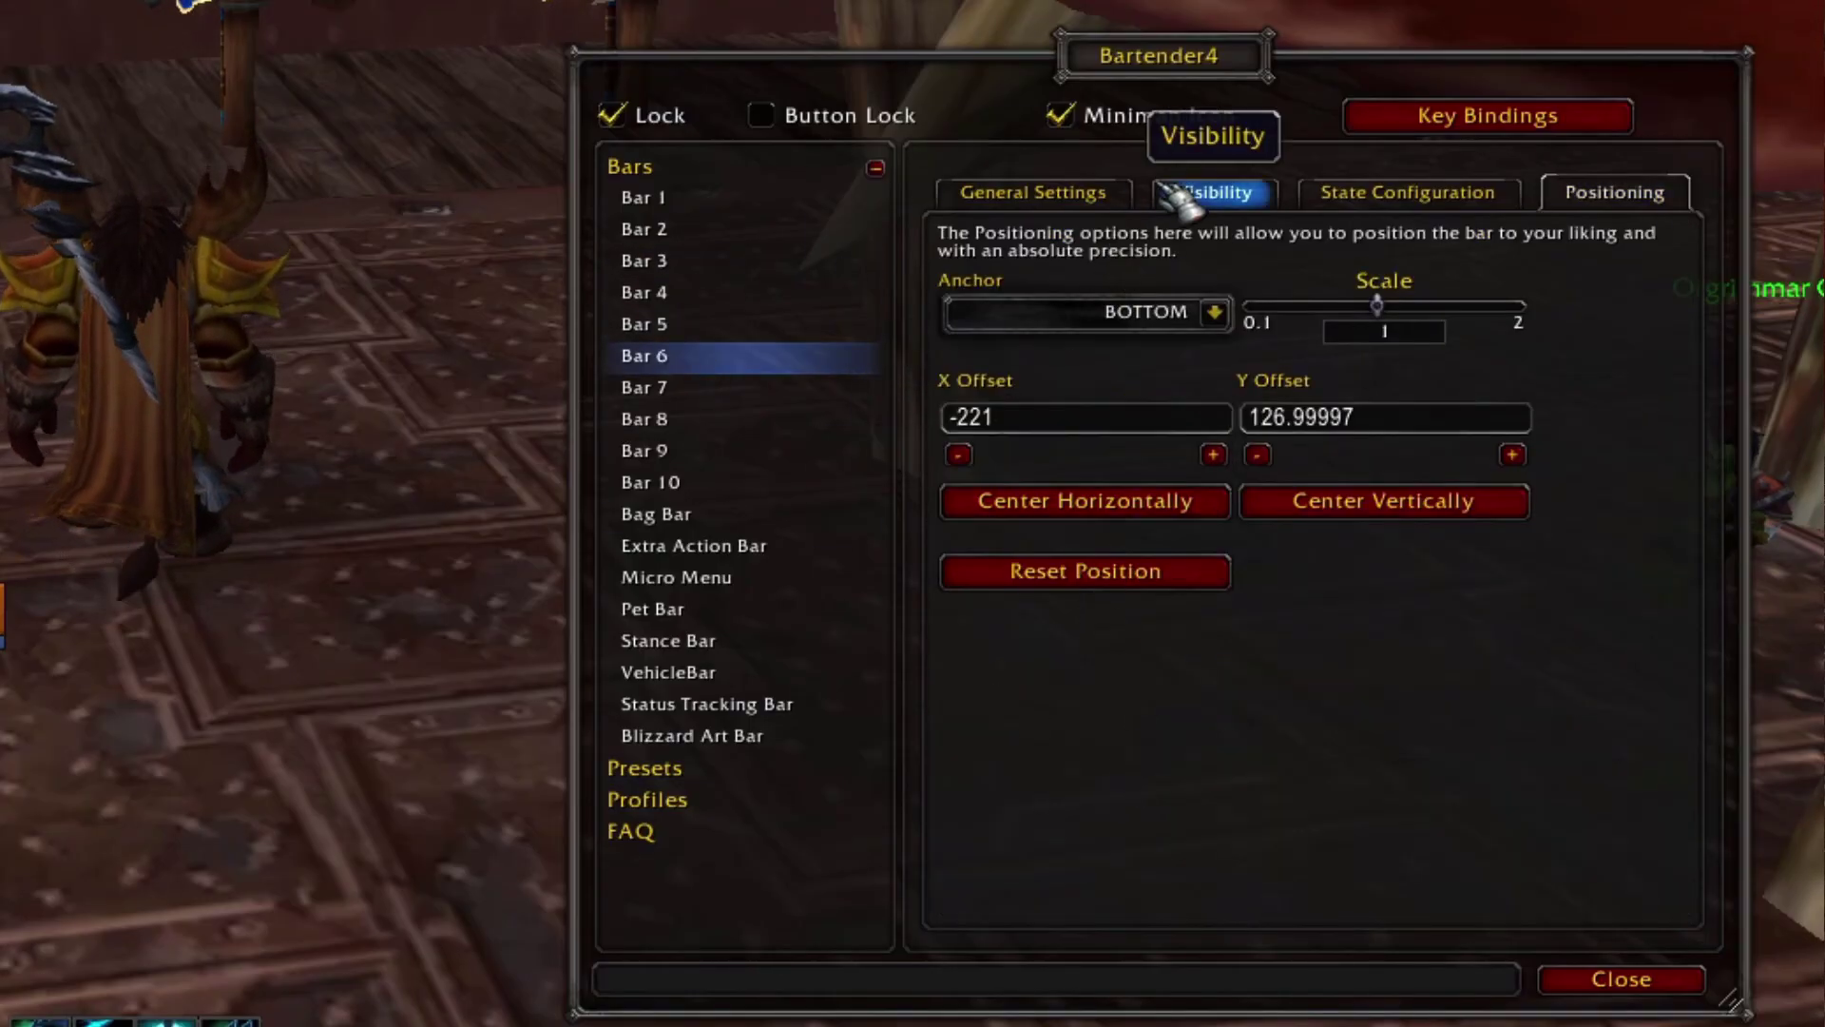
click(1199, 193)
scroll(1112, 727, down, 3)
click(958, 684)
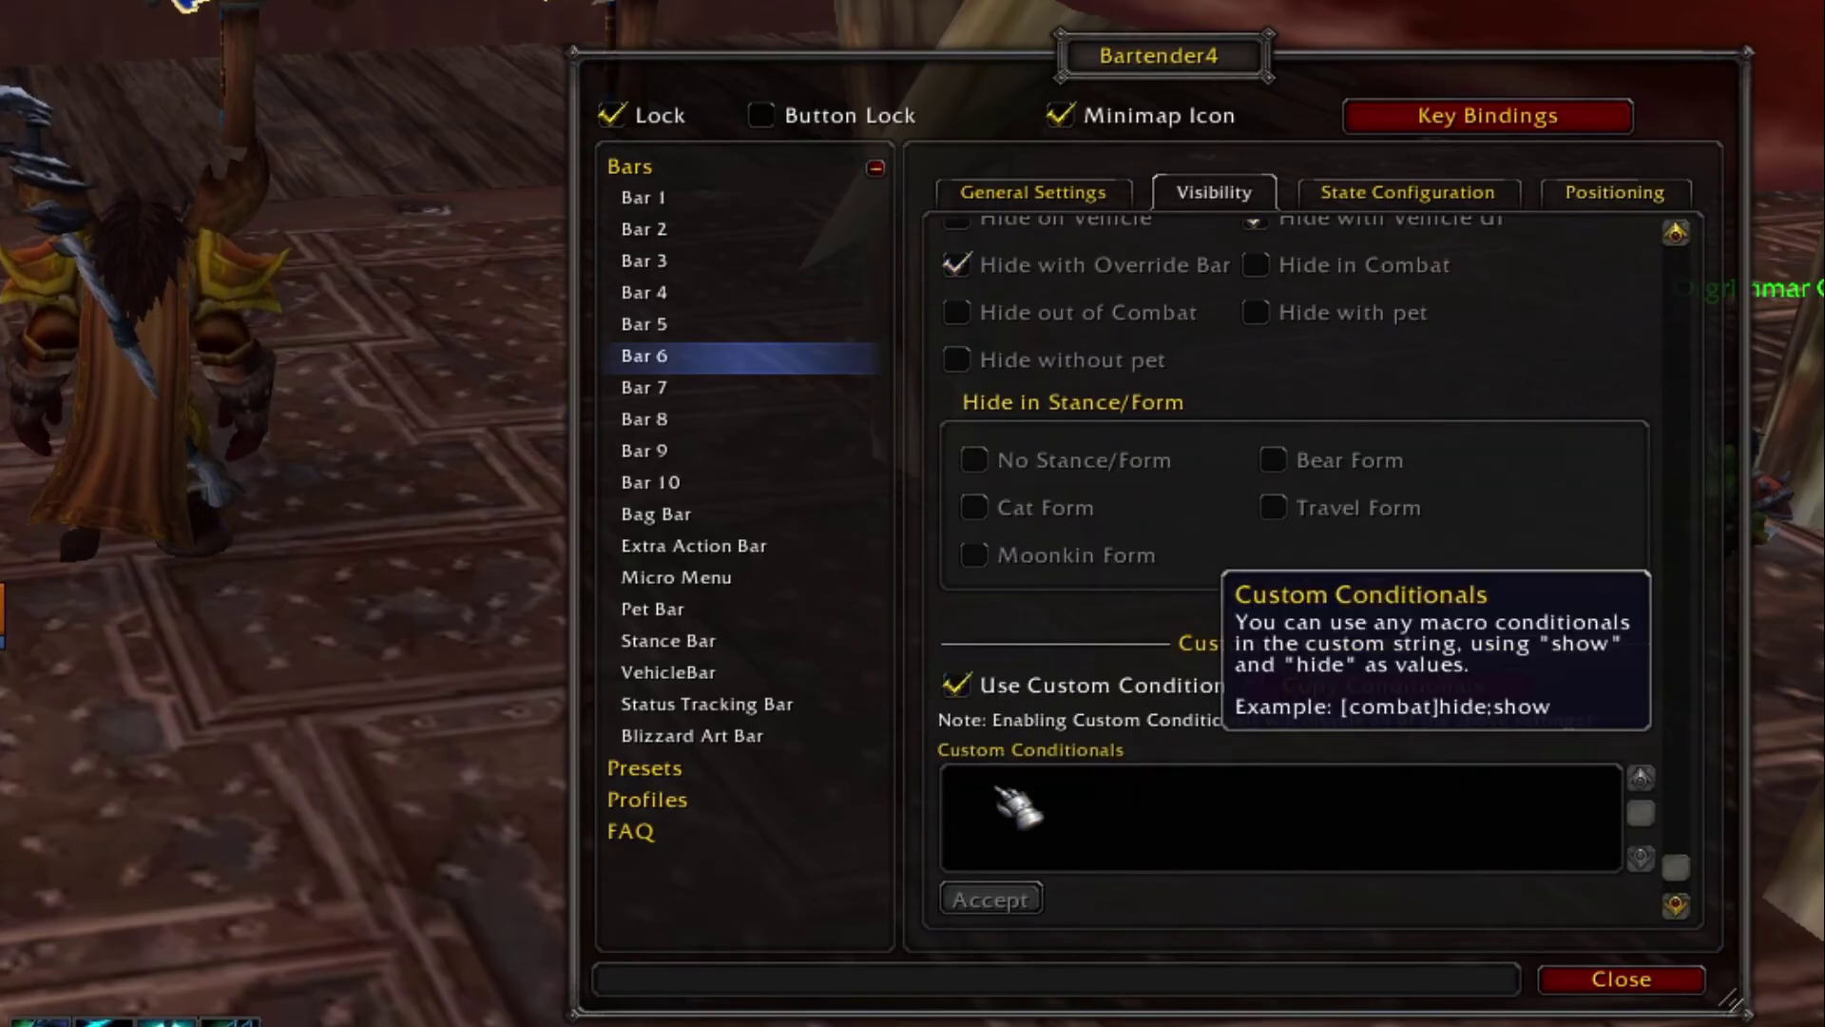
click(979, 815)
text([petbattle]hide;[overridebar]hide;[vehicleui]hide;[exists]show;[combat]show;hide)
click(994, 900)
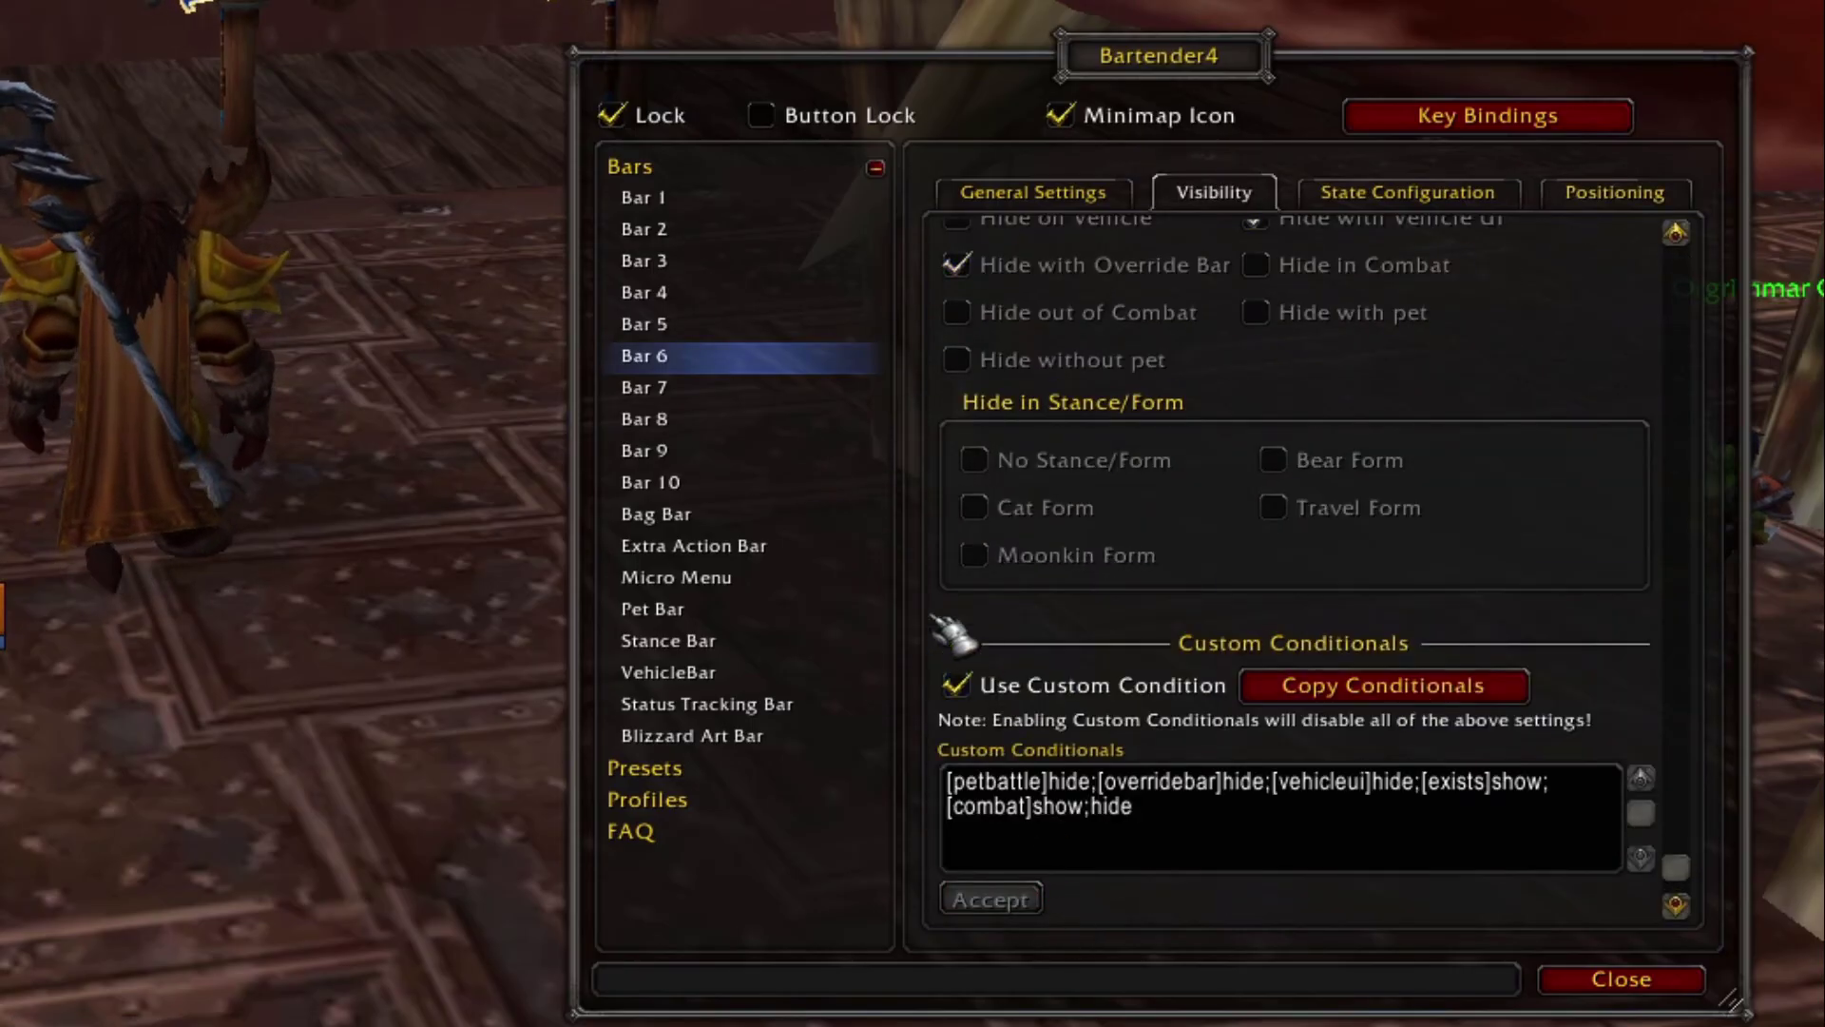
Step: Give Bar 1 the shortened condition [petbattle]hide;[exists]show;[combat]show;hide
click(670, 202)
scroll(1093, 570, down, 3)
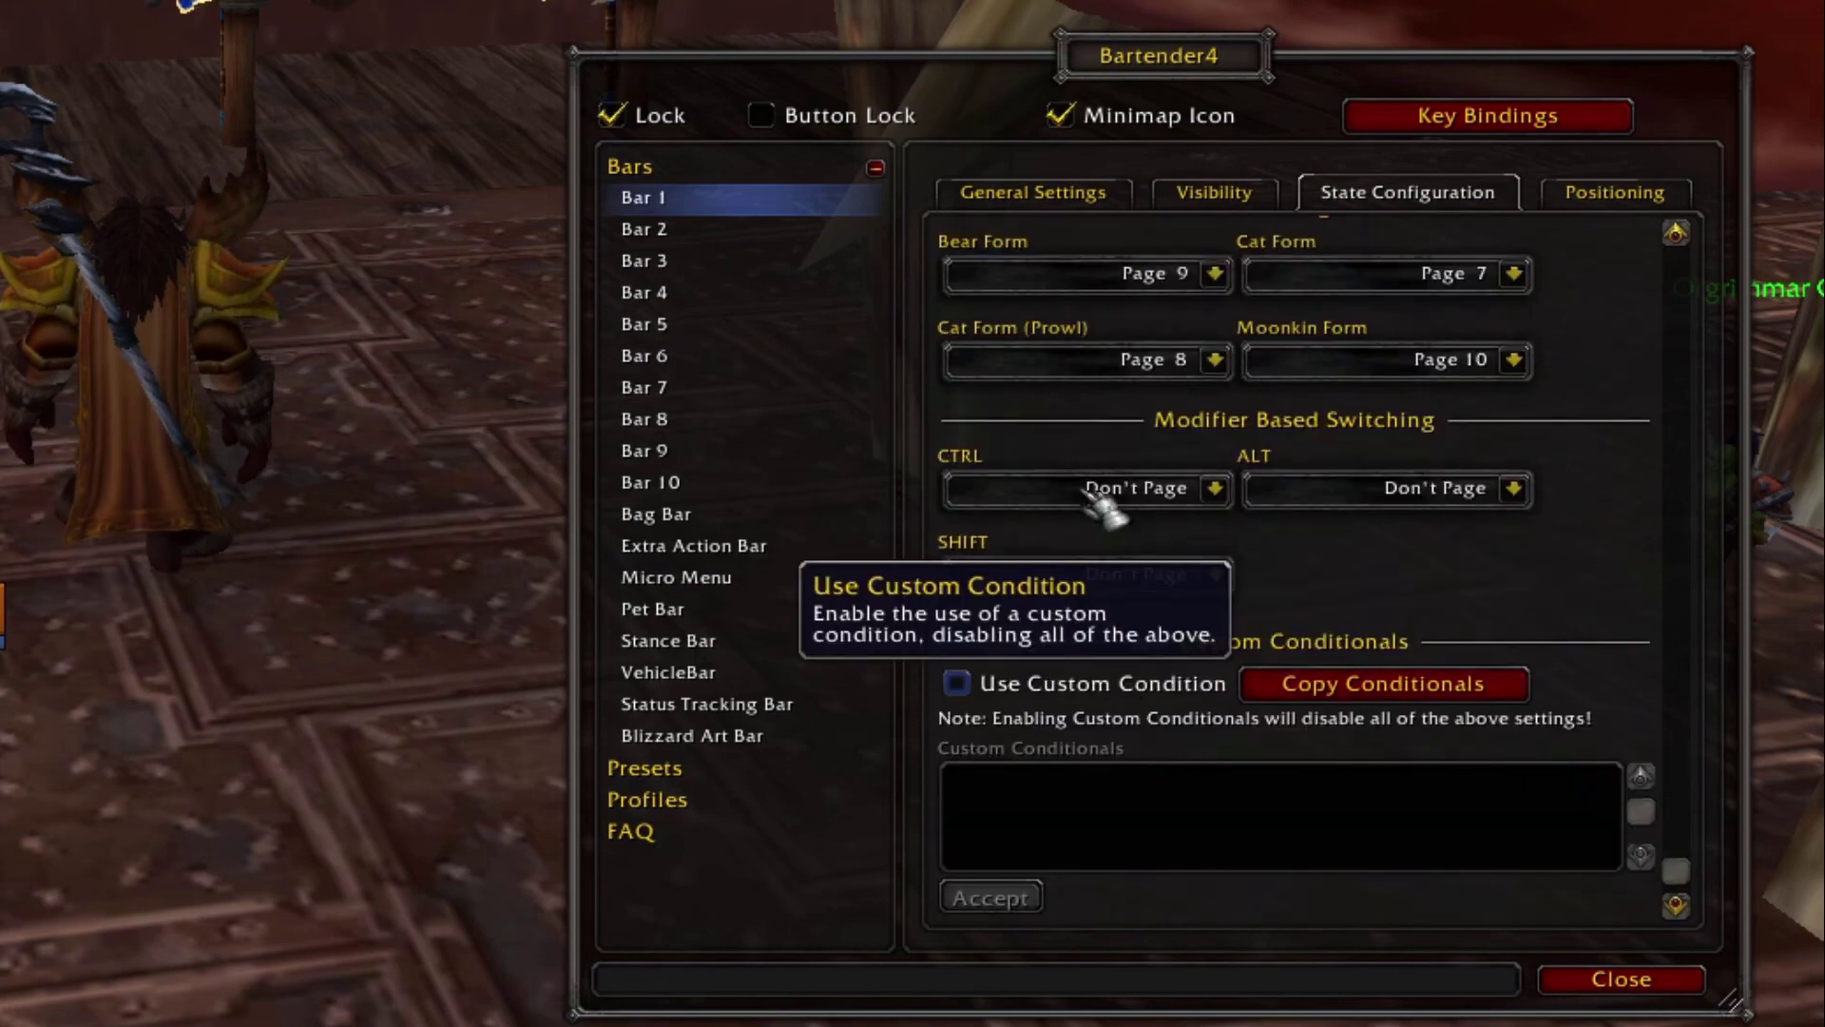
click(1214, 192)
scroll(1112, 611, down, 3)
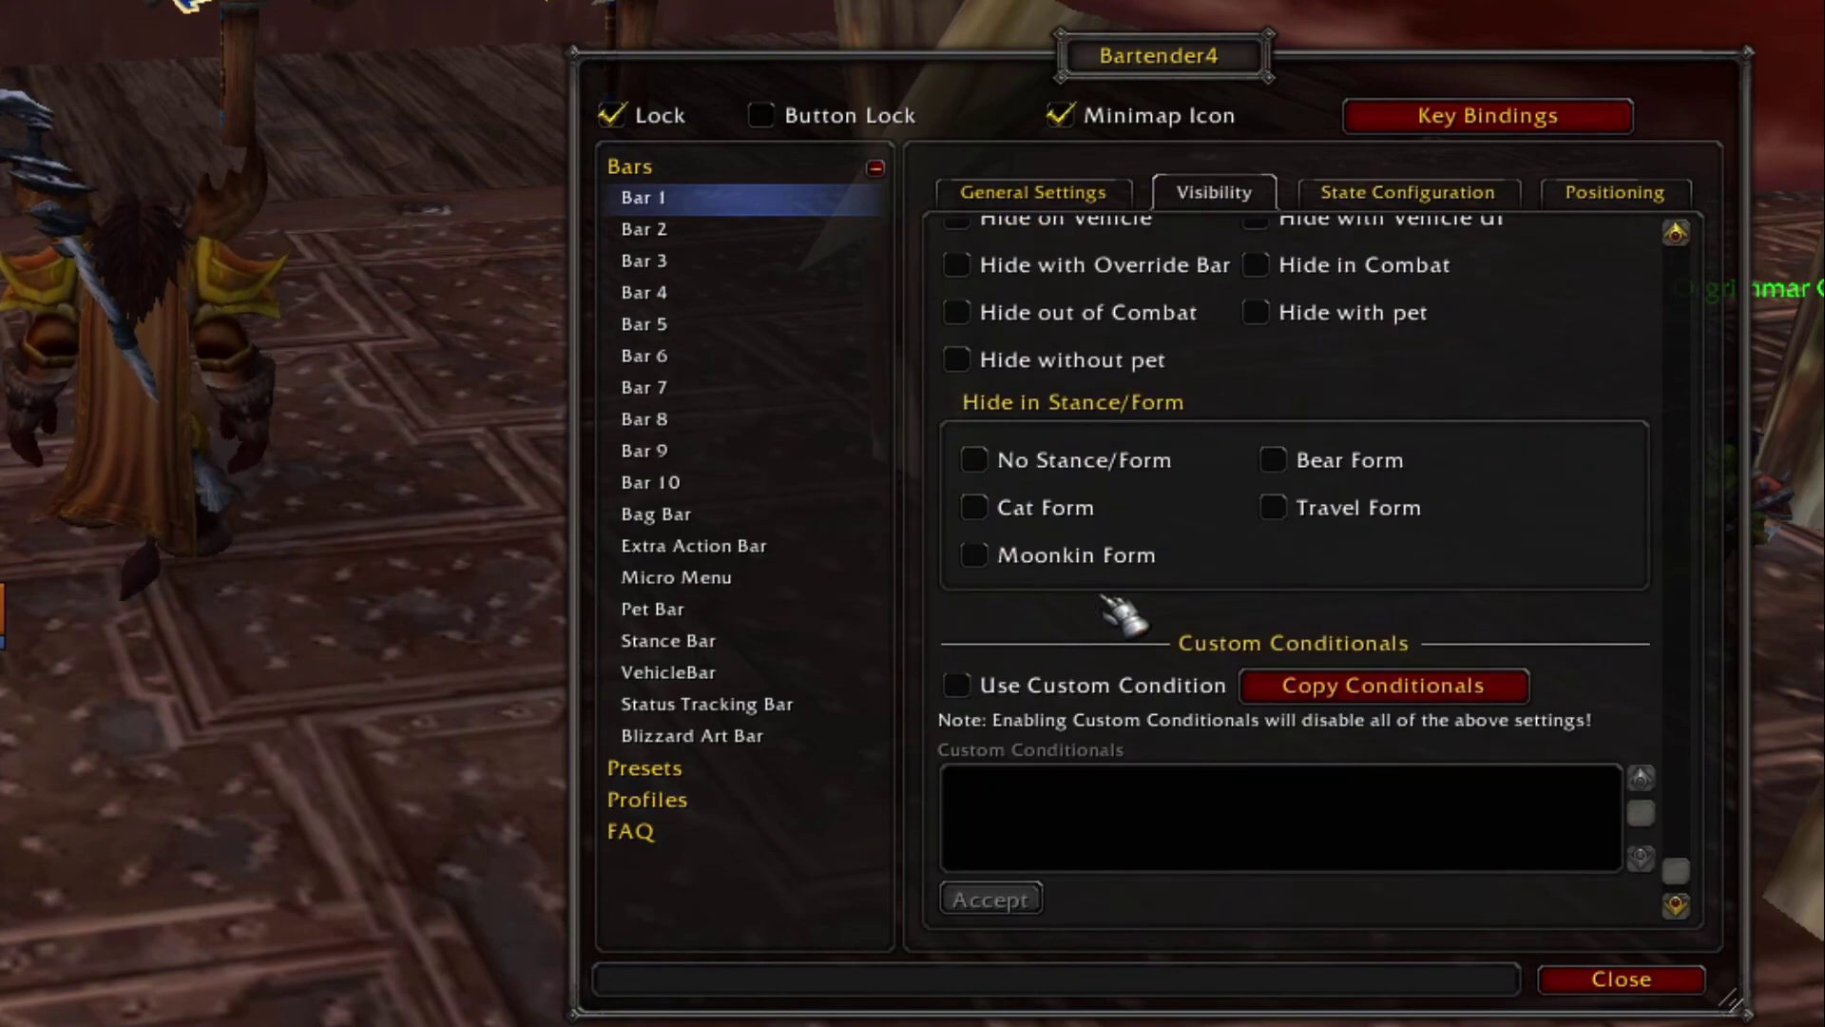
click(956, 685)
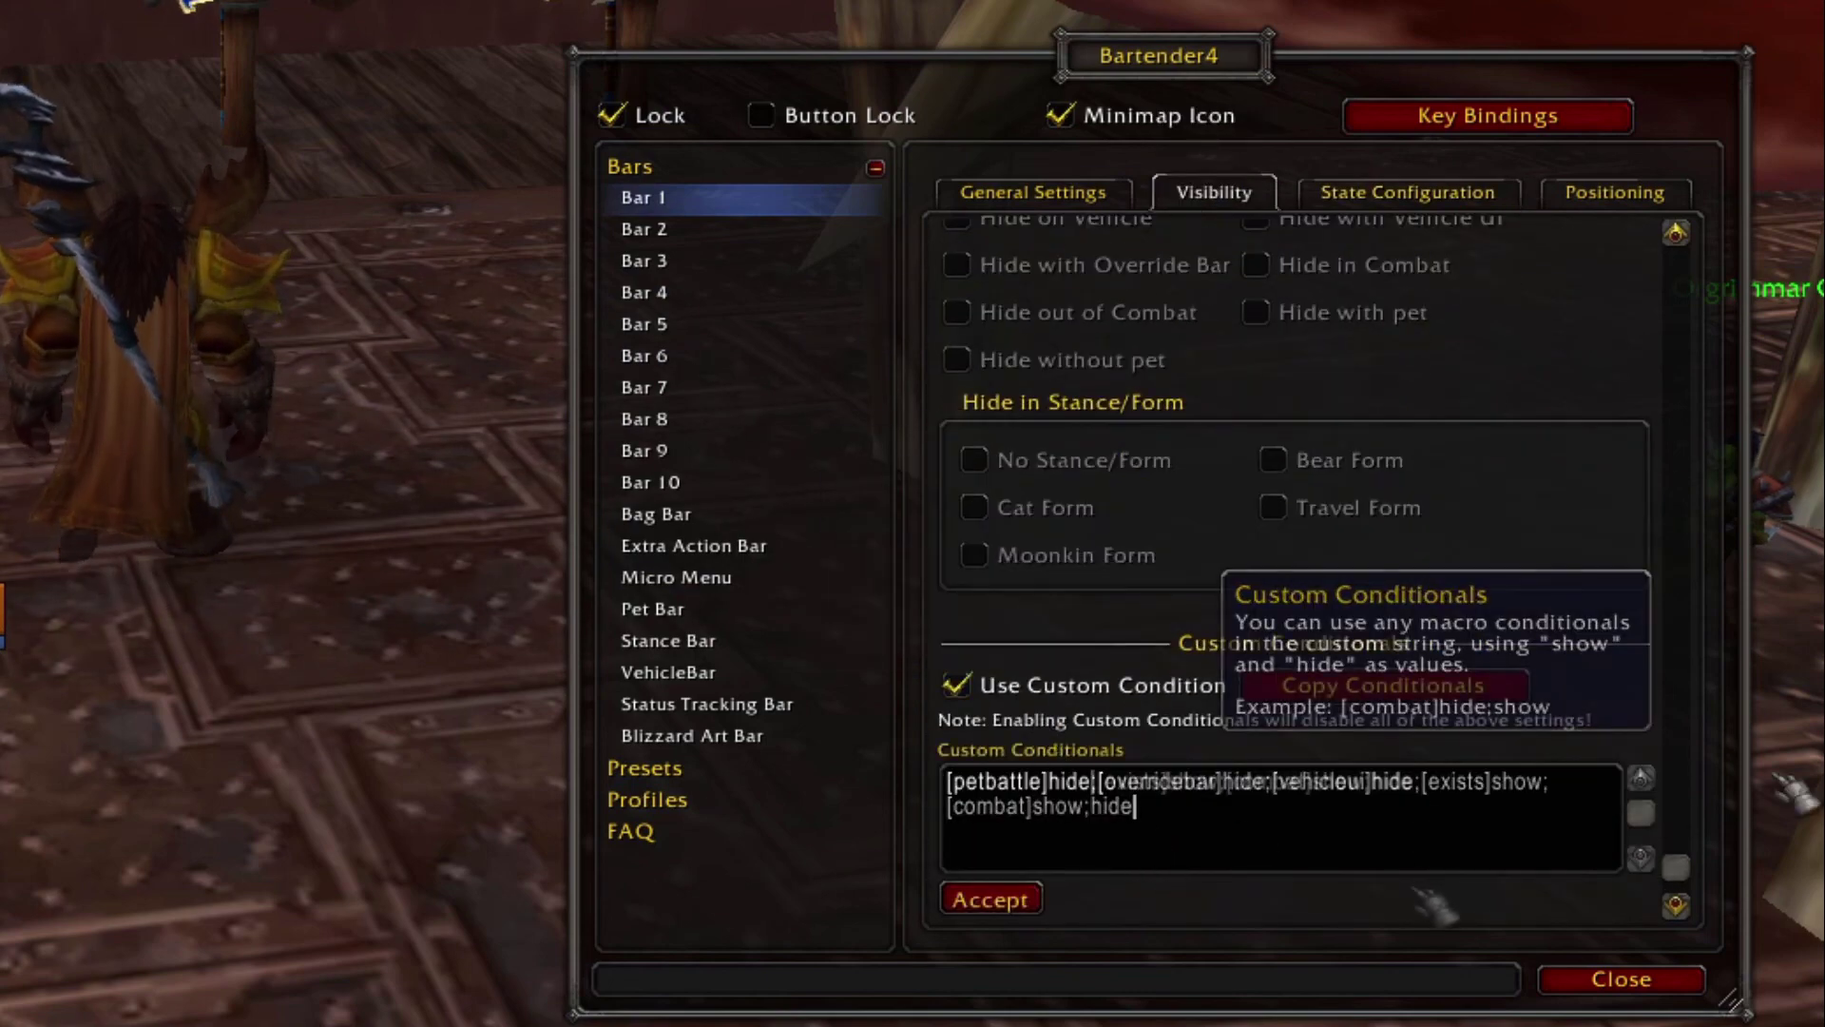
key(ctrl+a)
text([petbattle]hide;[exists]show;[combat]show;hide)
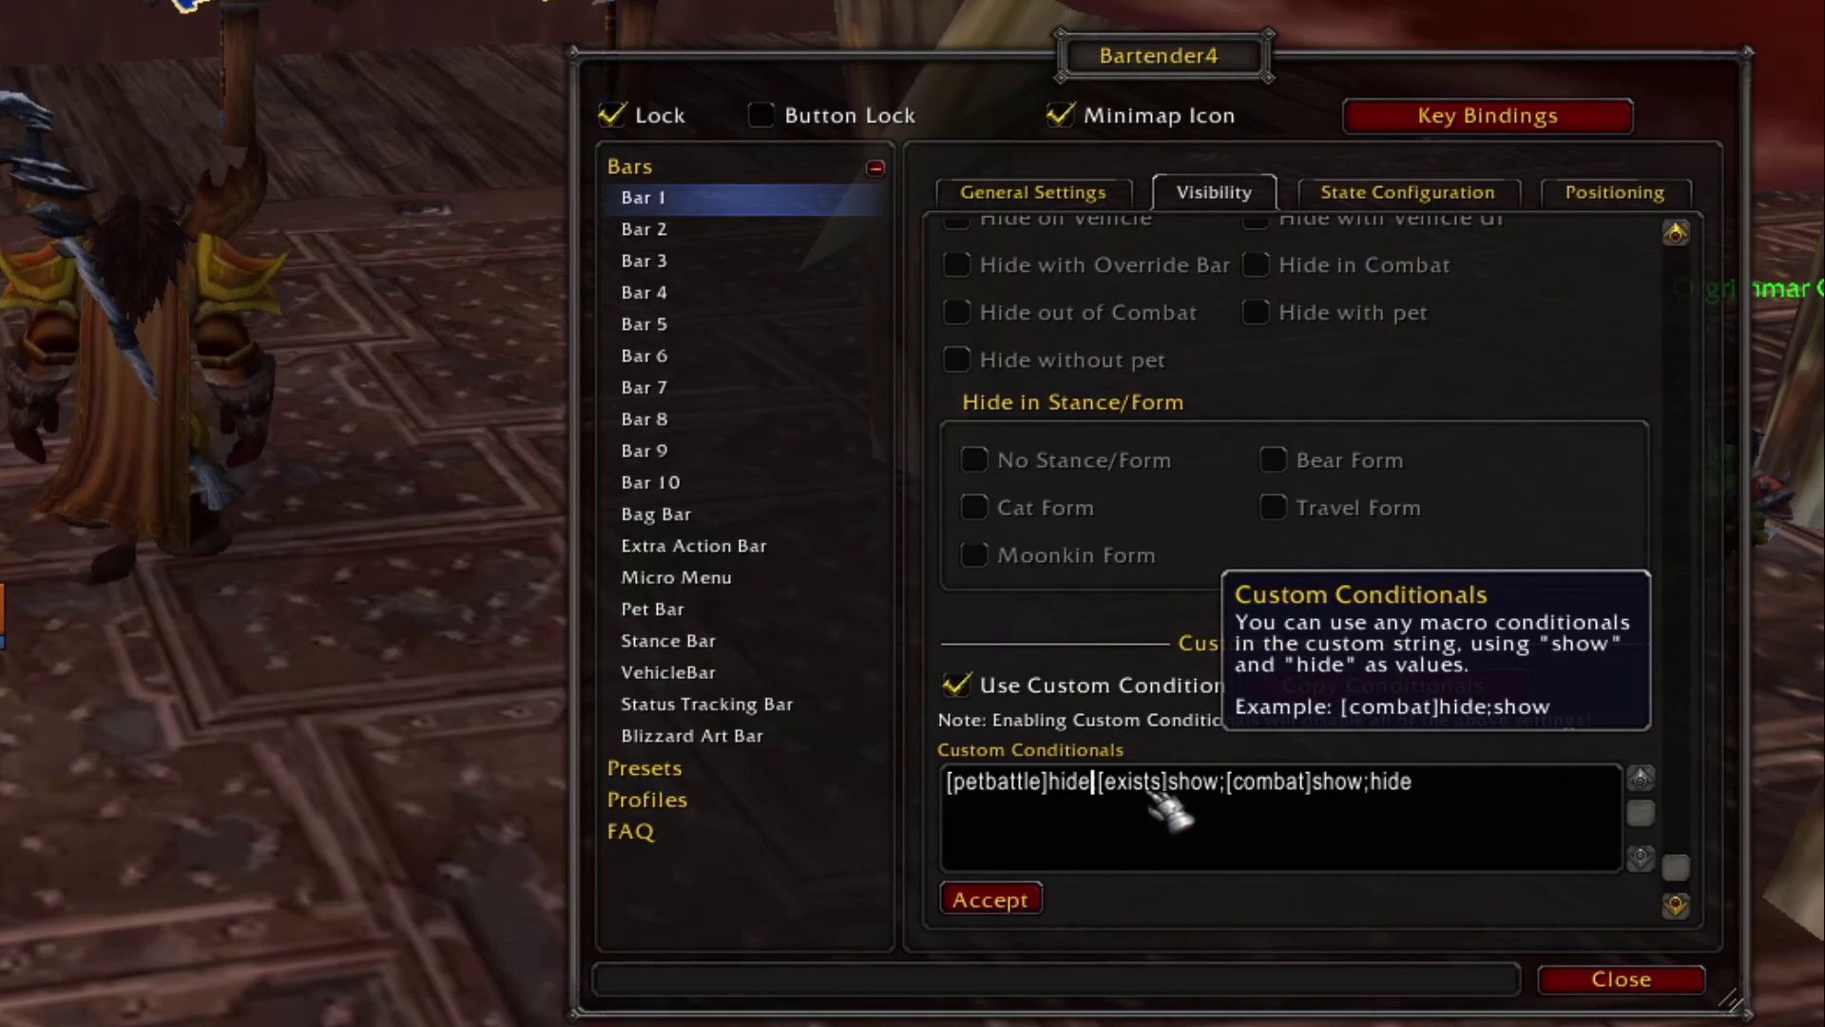
click(990, 899)
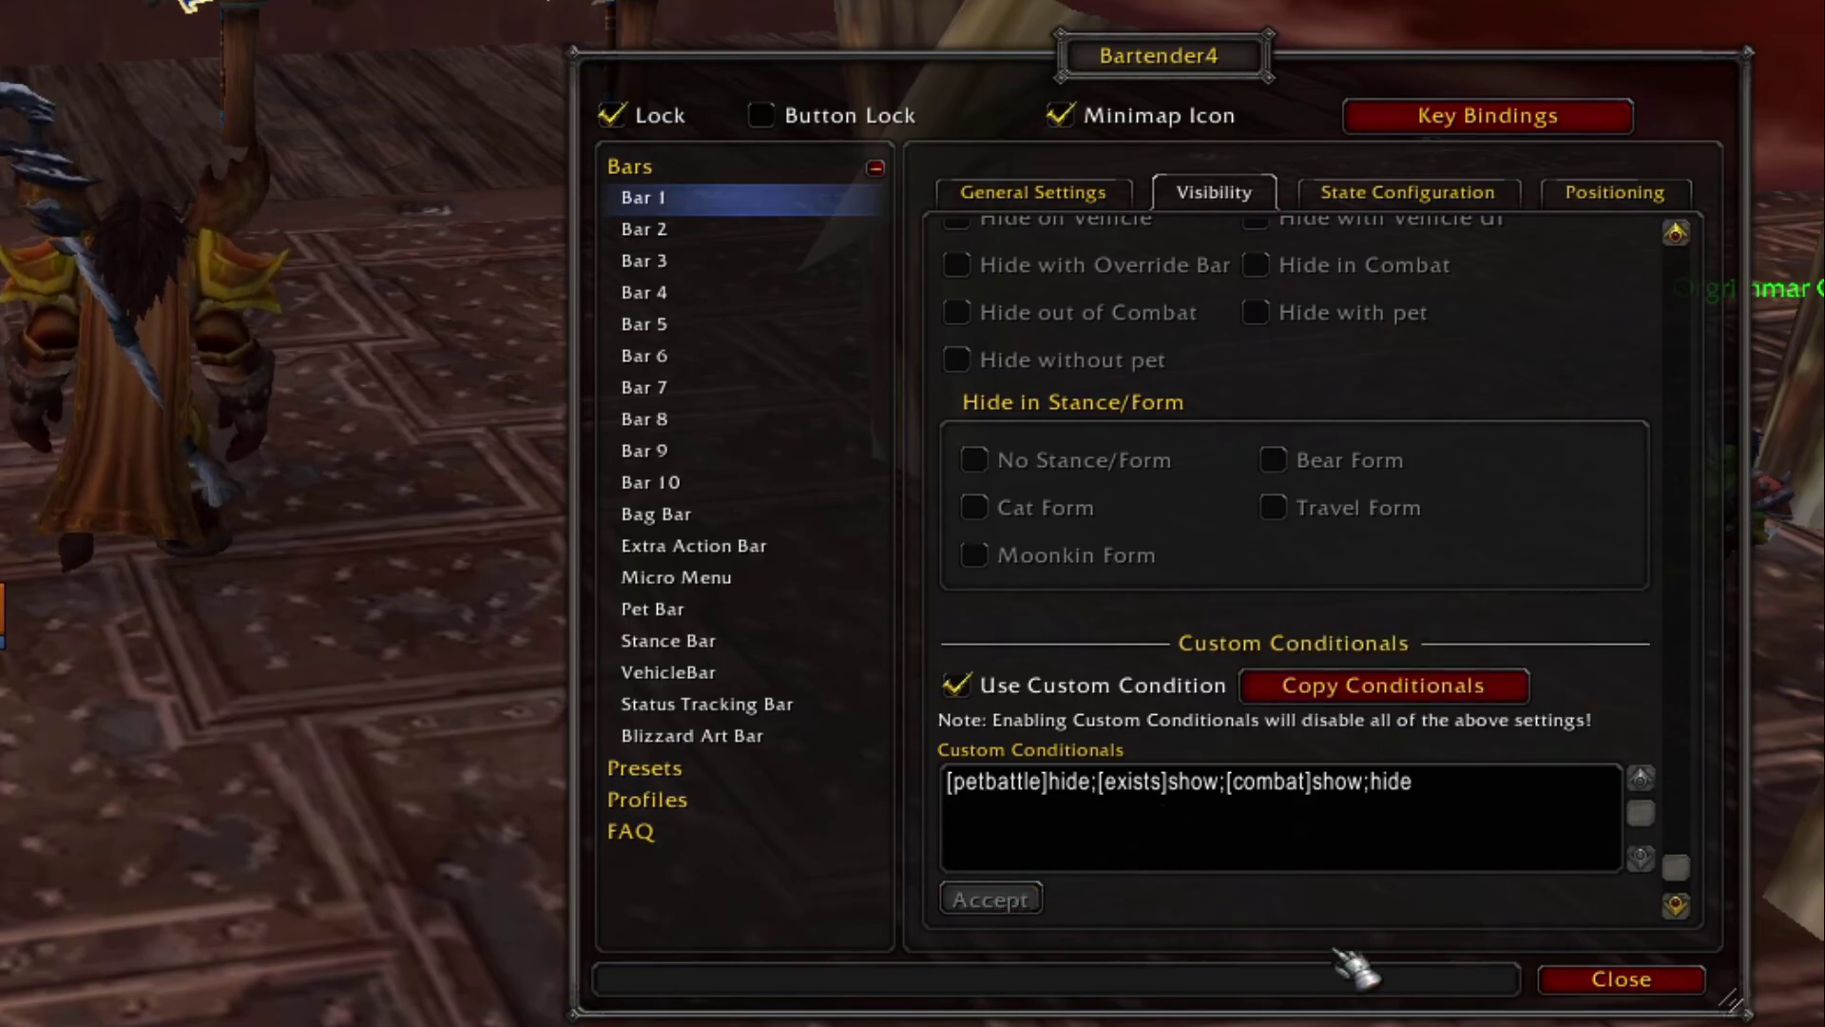
Step: Test bar visibility by targeting, clearing and re-targeting the third Training Dummy
click(1592, 986)
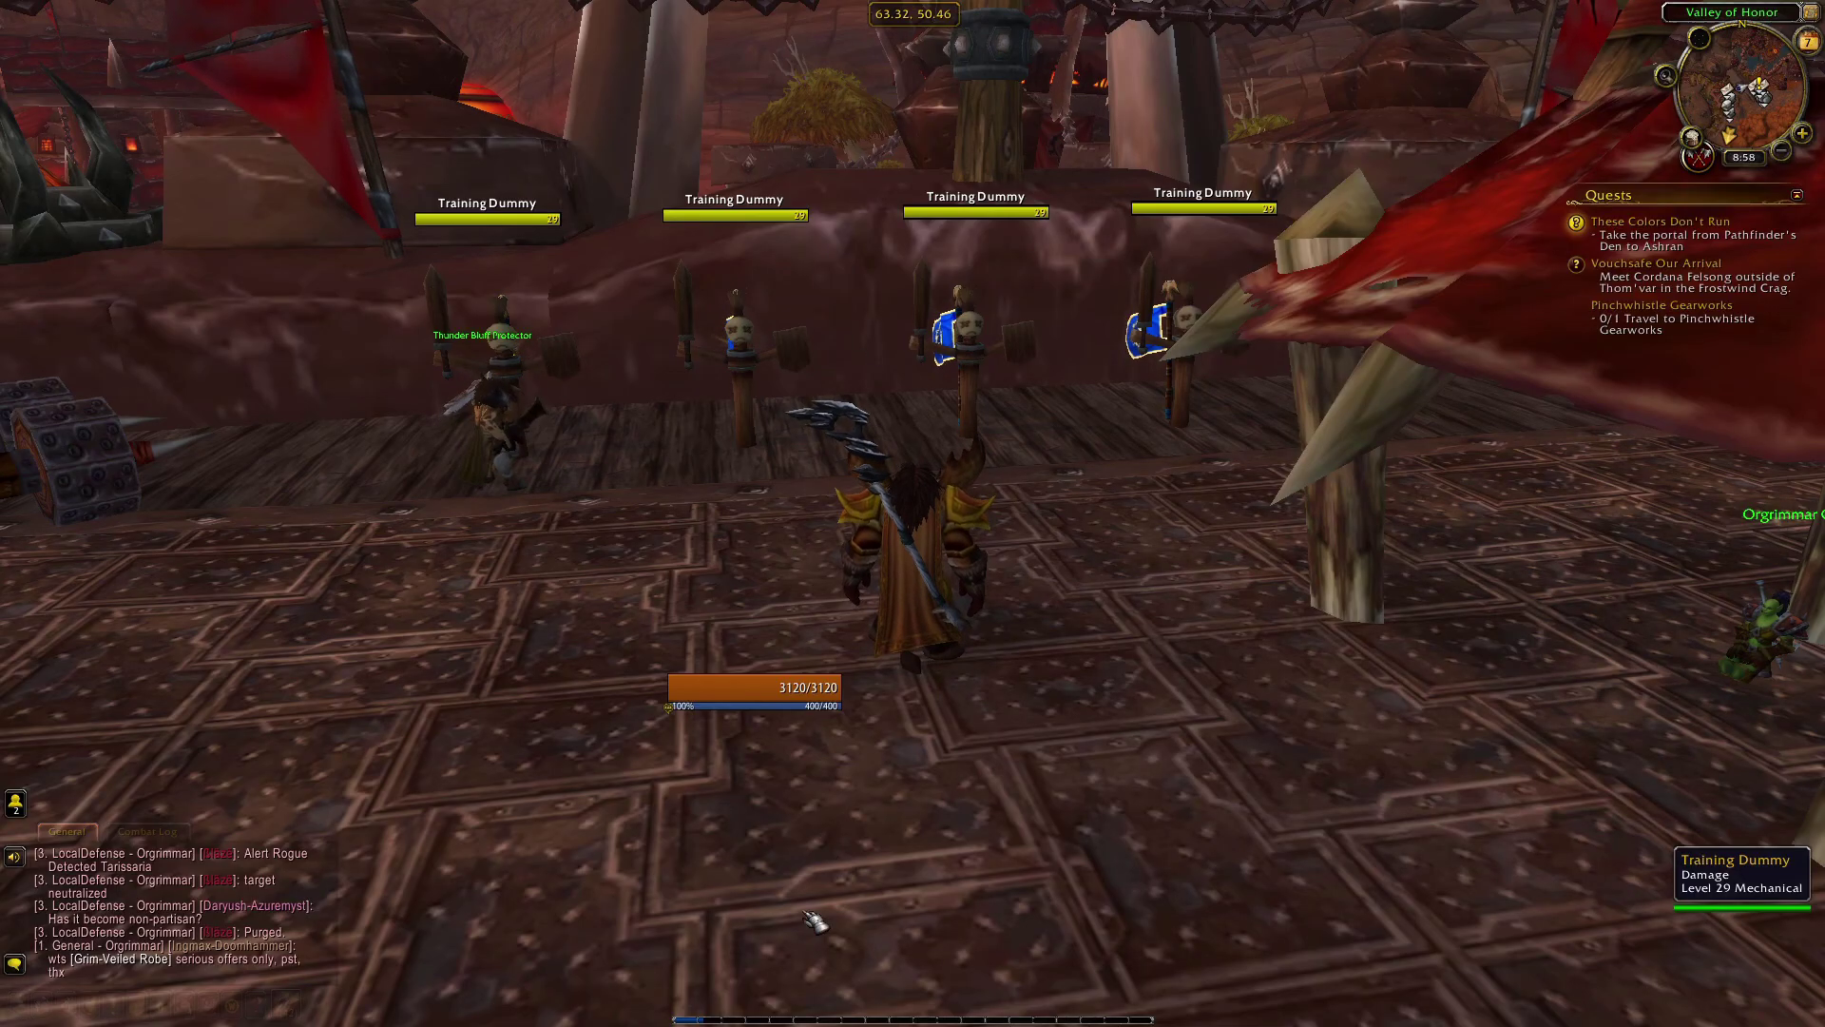
key(Tab)
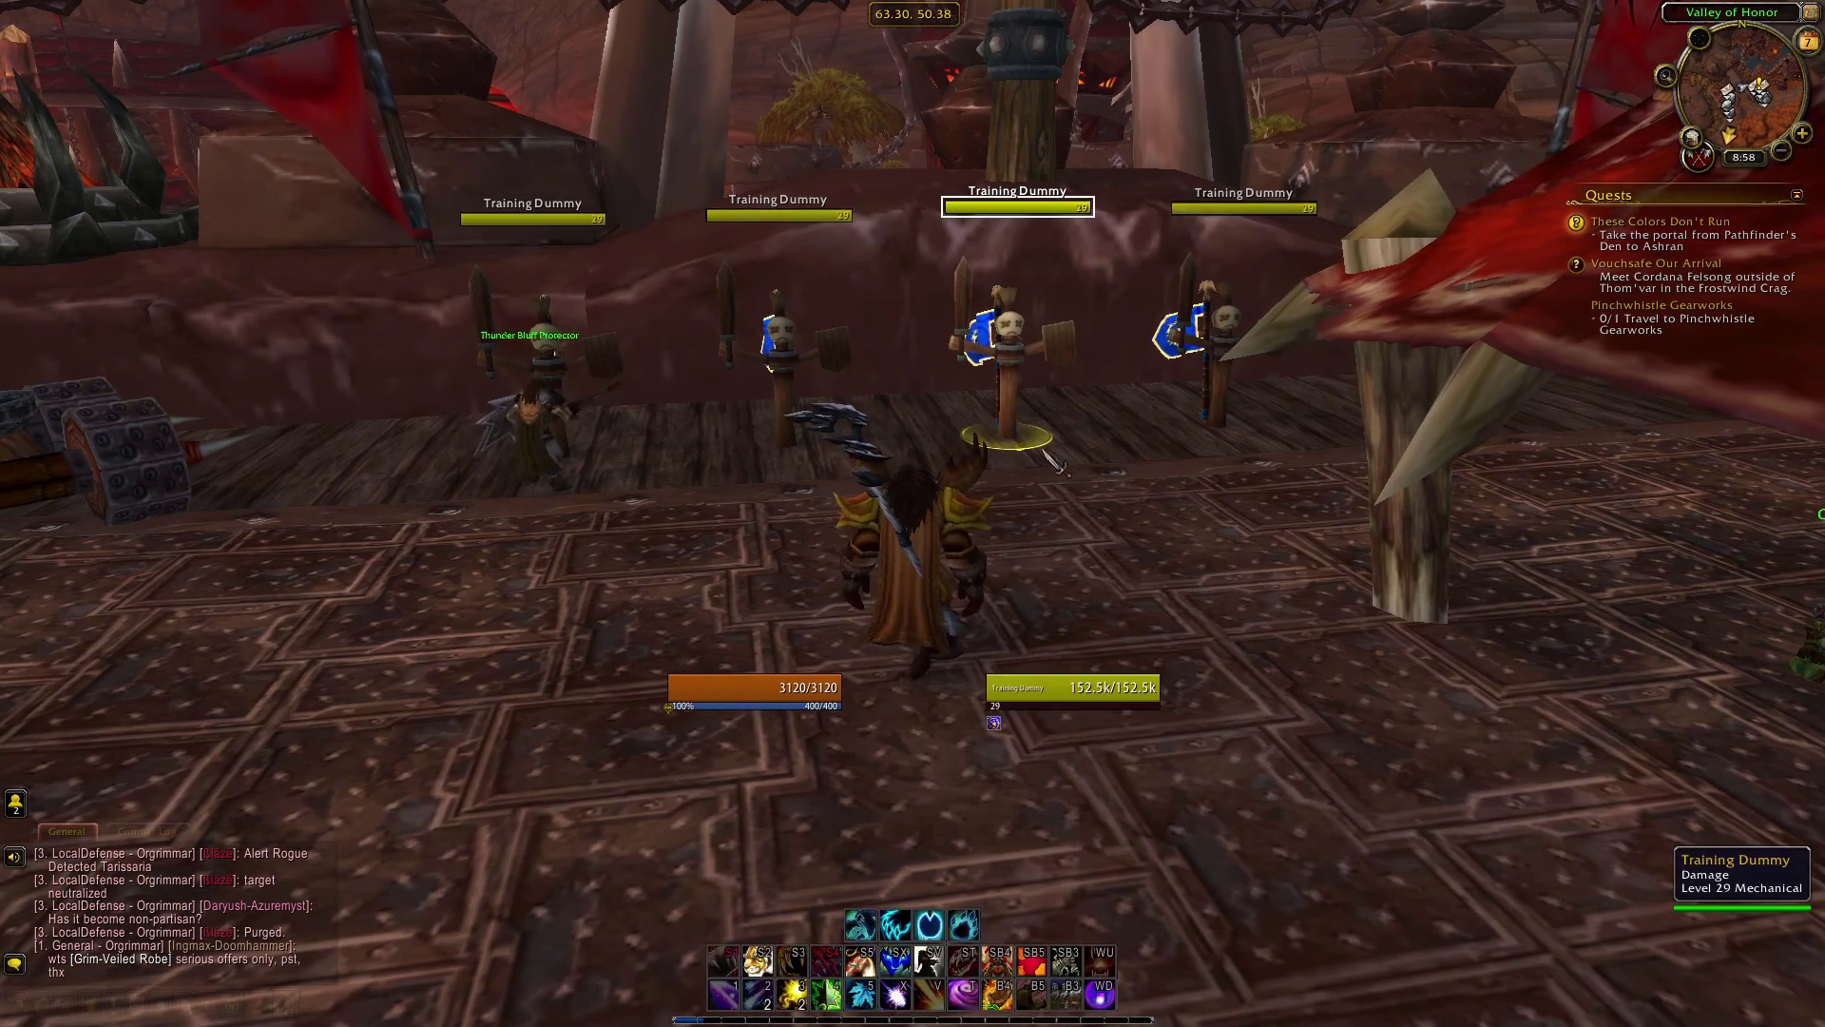
key(w)
click(1146, 594)
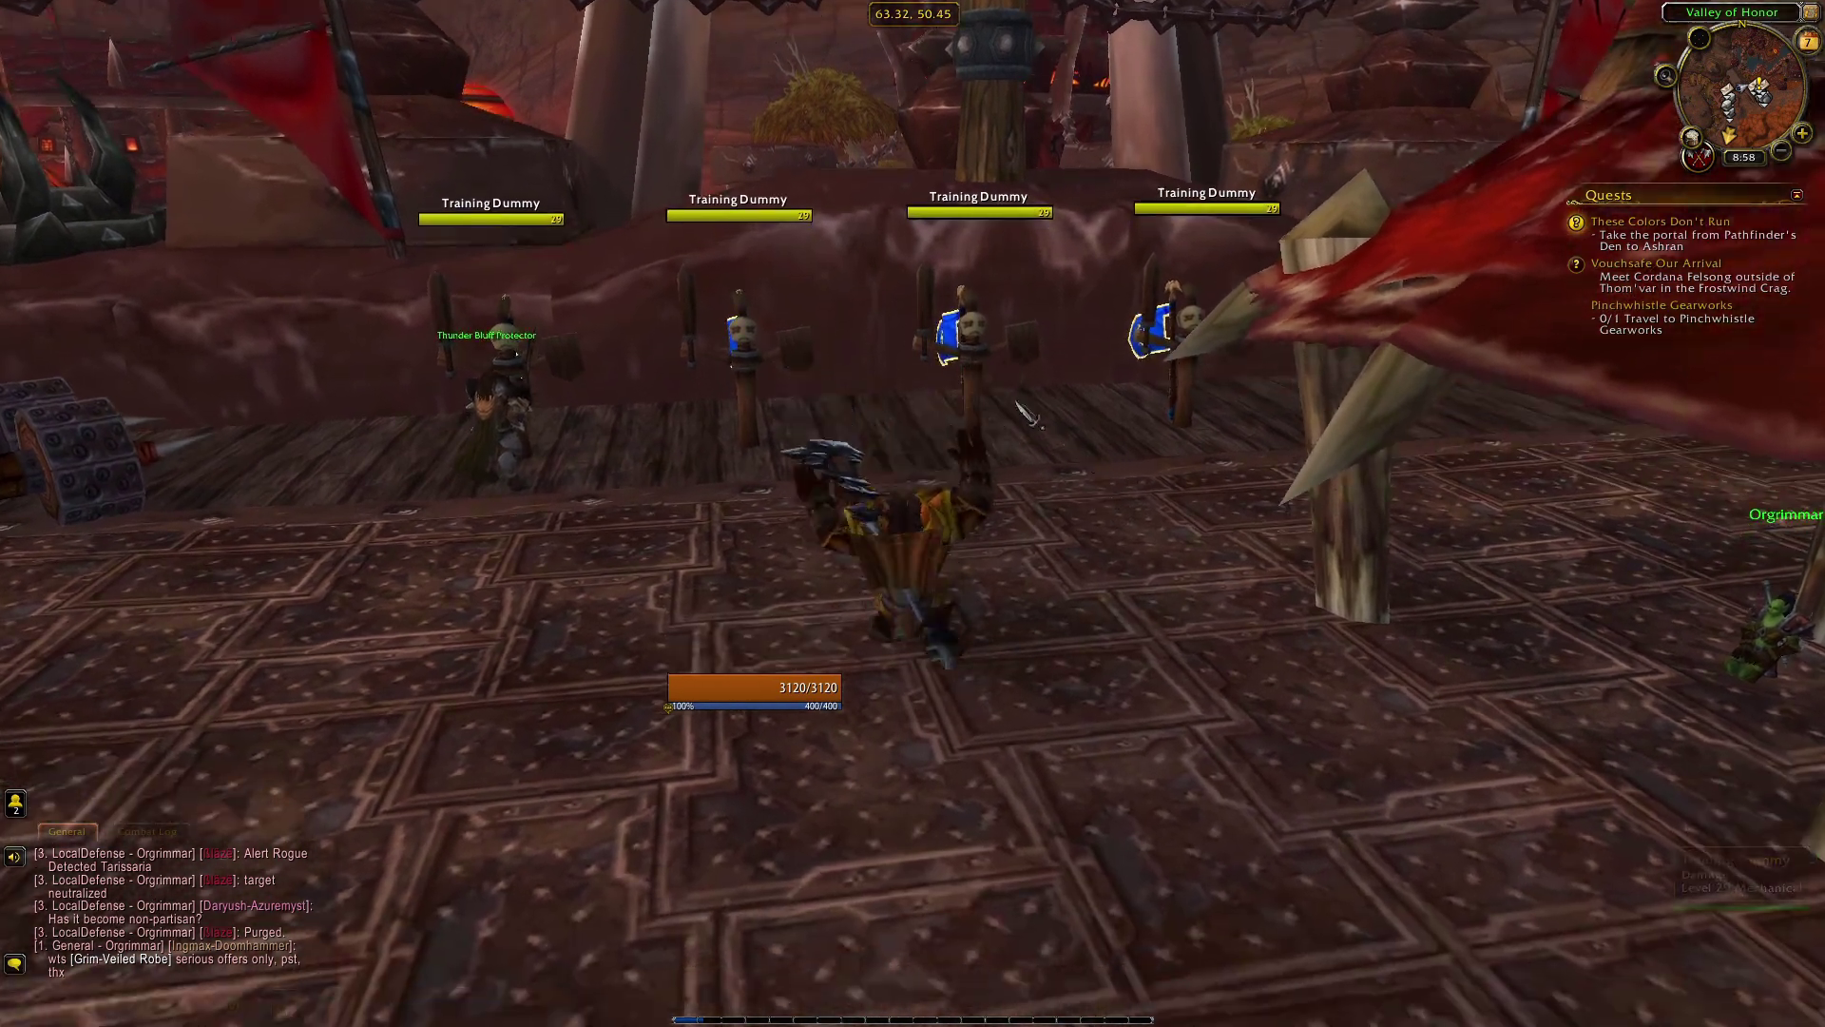
click(1012, 407)
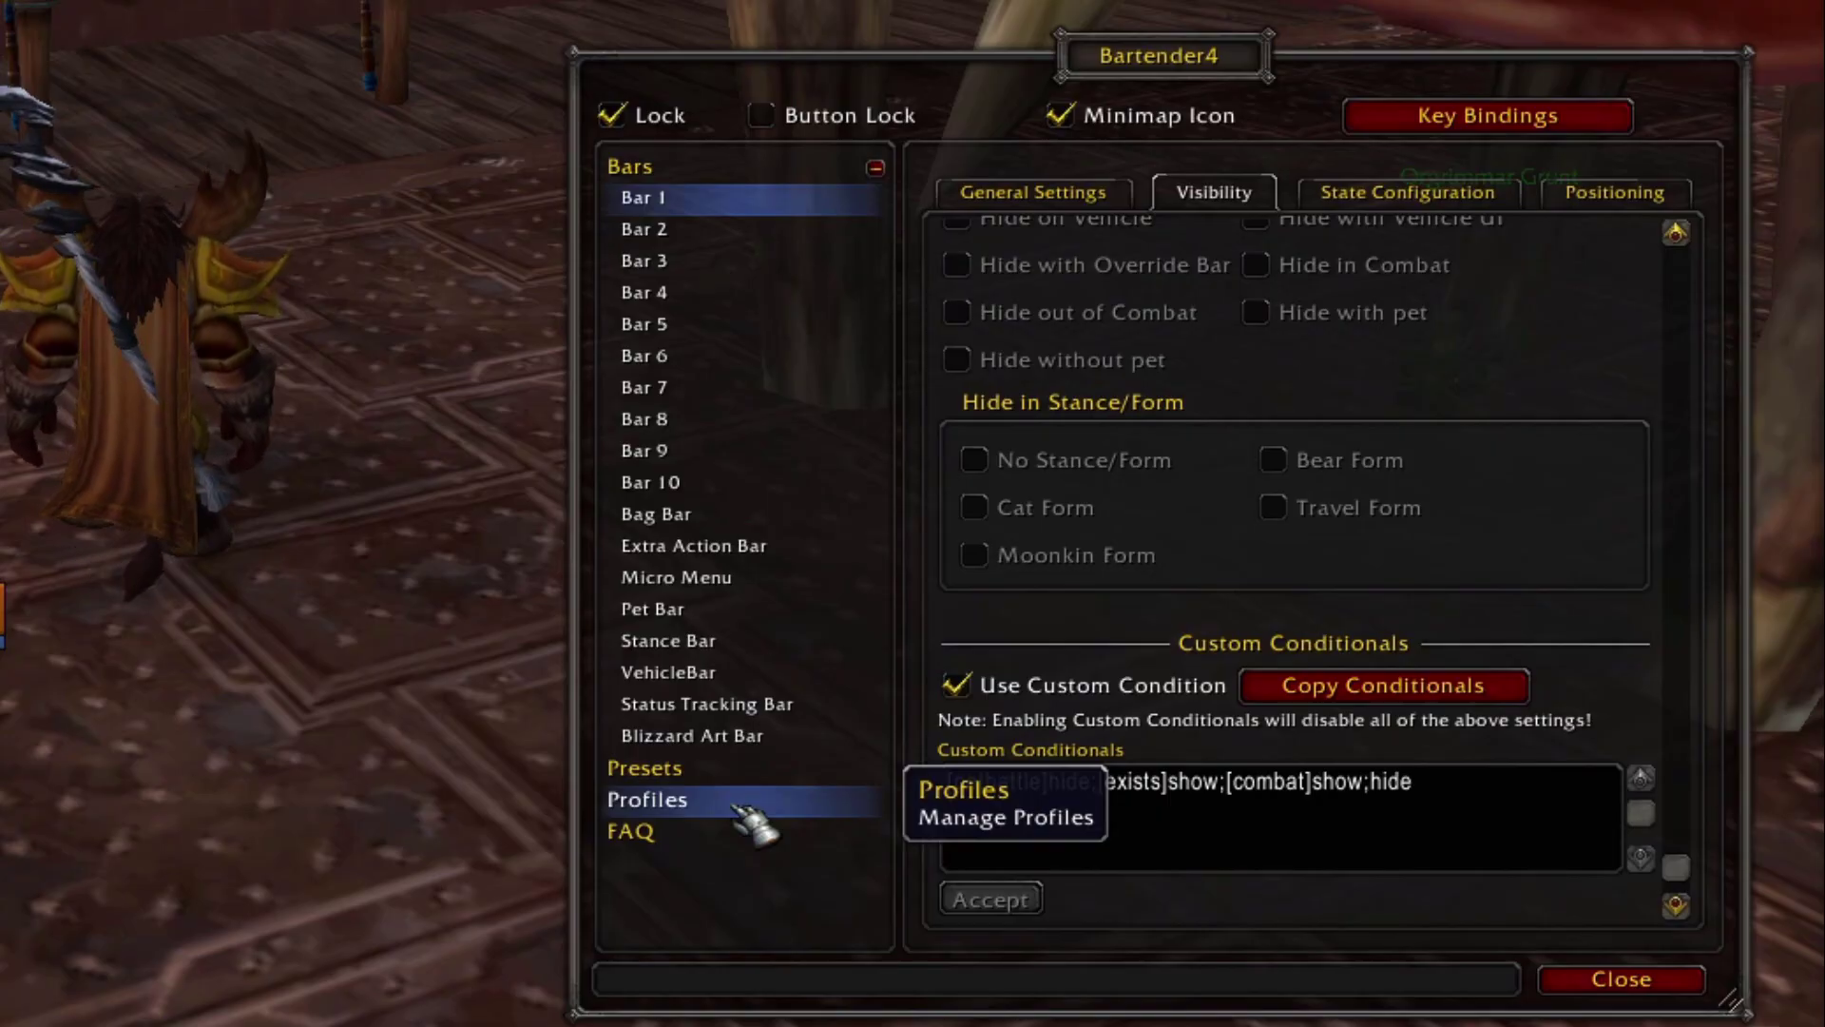
Step: Show the Profiles page with the current character profile and spec-profile options
click(737, 807)
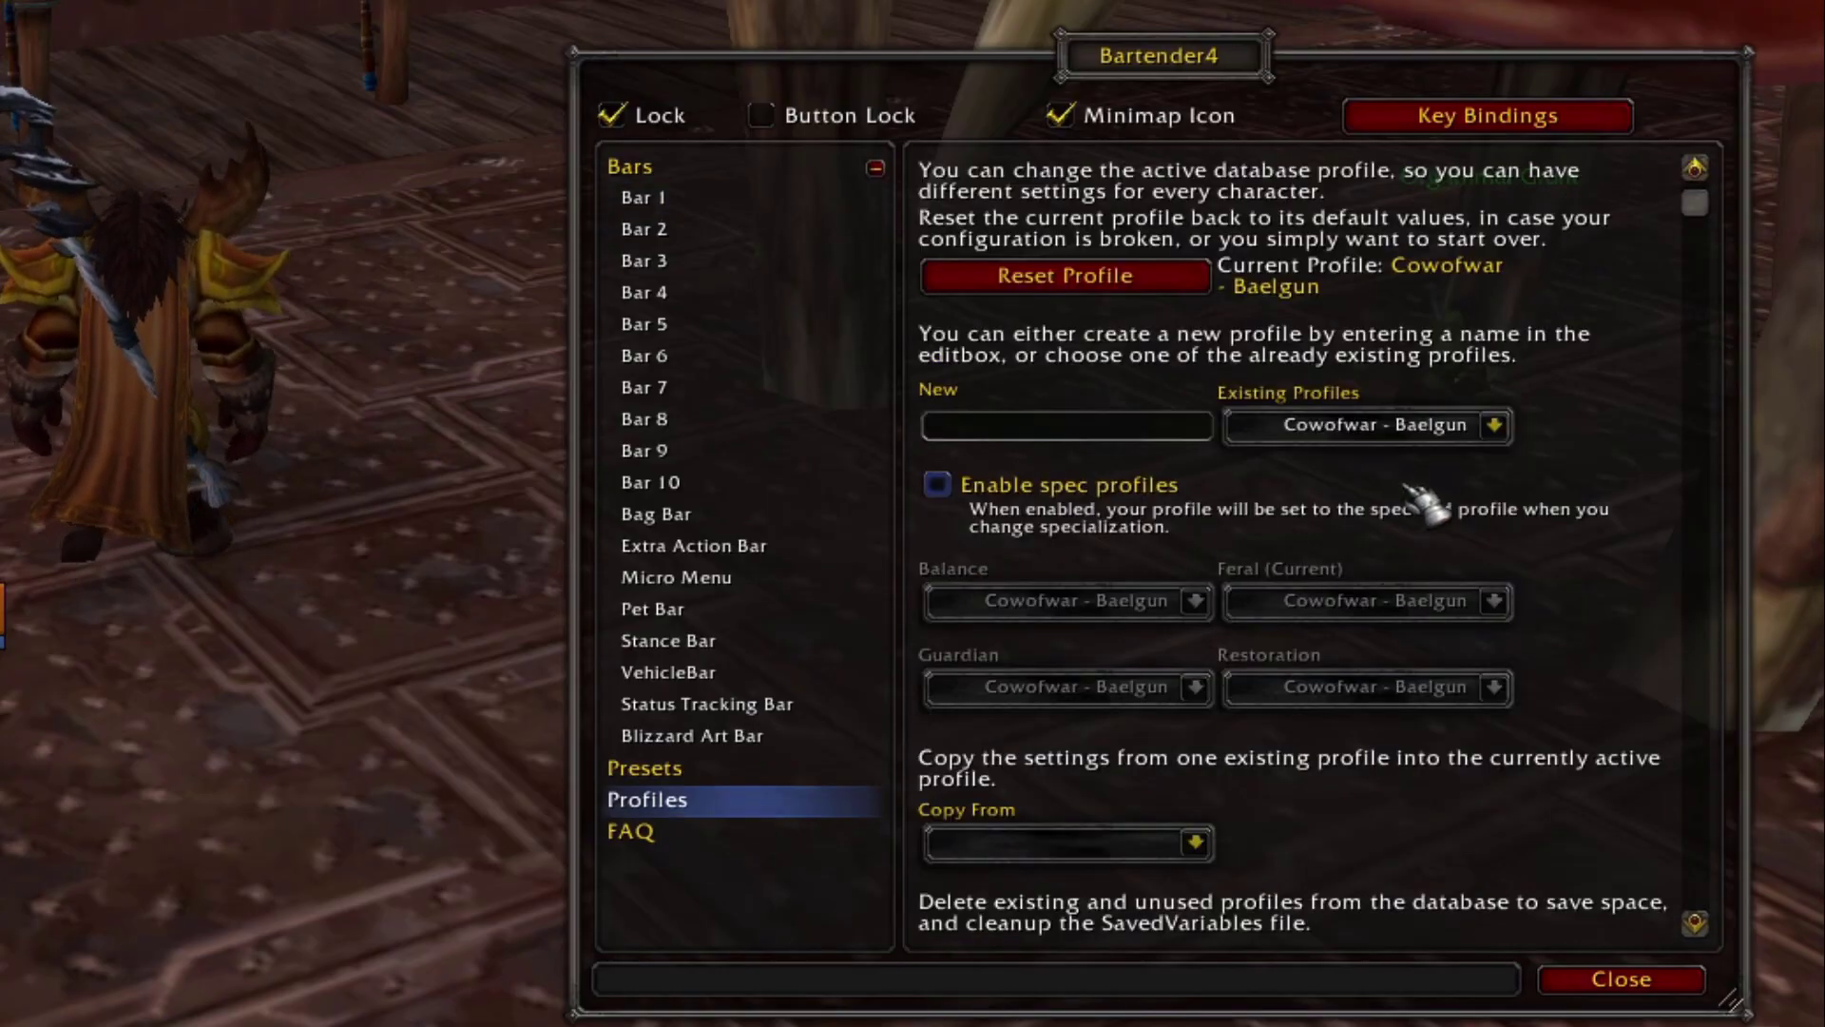
scroll(1426, 485, down, 1)
scroll(1431, 494, up, 1)
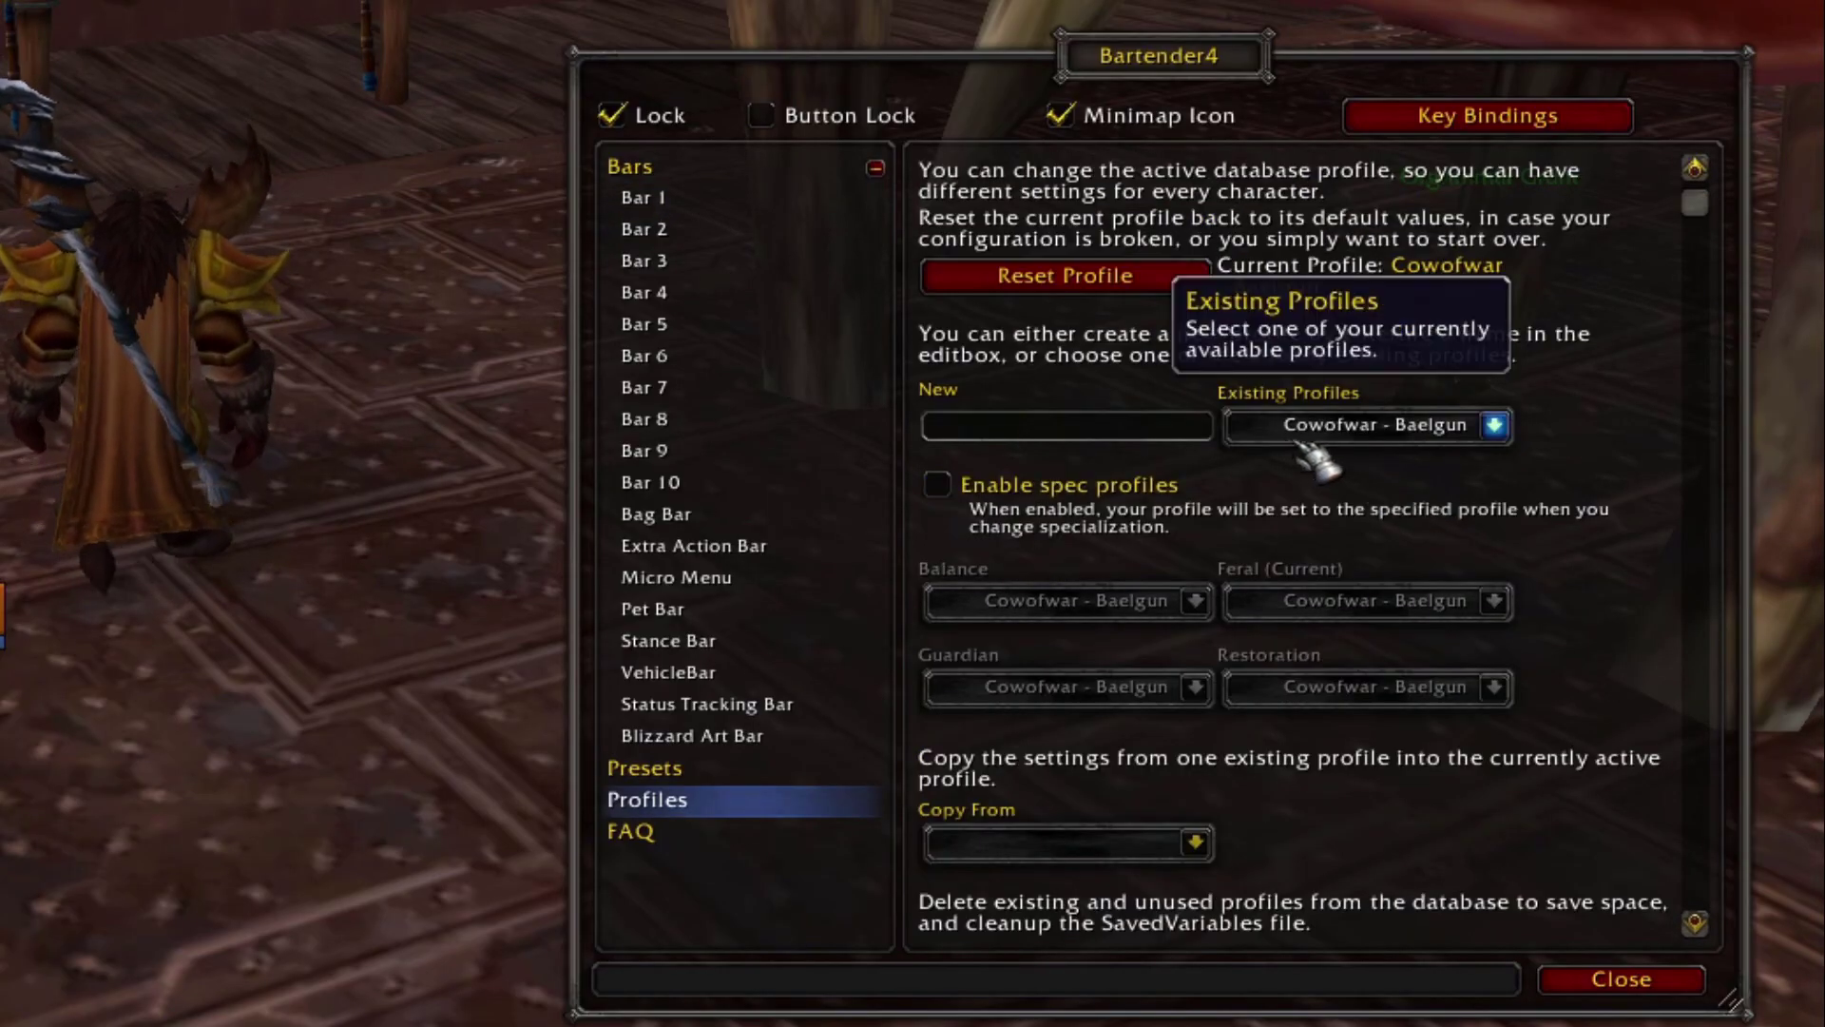